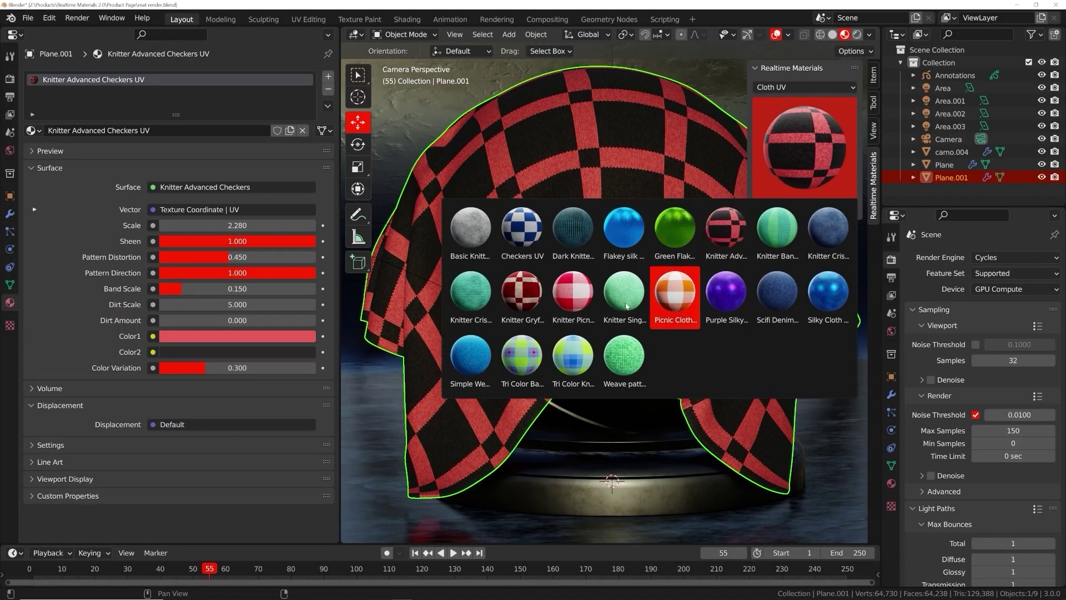
- Apply the Knitter Picnic Cloth UV material to the draped cloth and adjust its Color1
{"action": "left_click", "coordinate": [674, 283]}
{"action": "left_click", "coordinate": [795, 214]}
{"action": "left_click", "coordinate": [230, 336]}
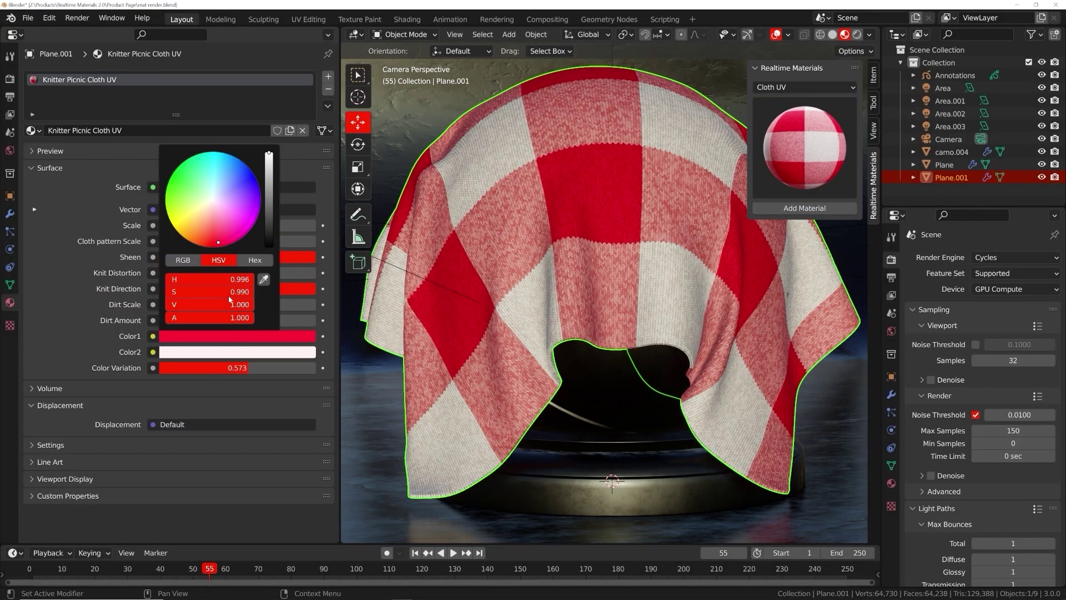
{"action": "left_click", "coordinate": [199, 245]}
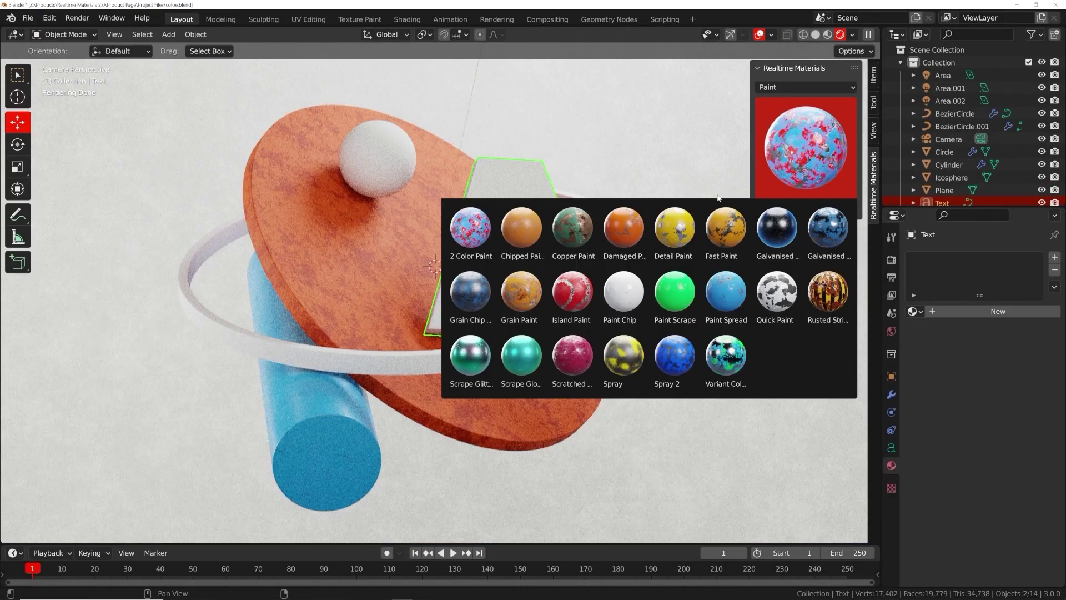
- Add the Chipped Paint material from the Paint category to the letter A
{"action": "left_click", "coordinate": [521, 228]}
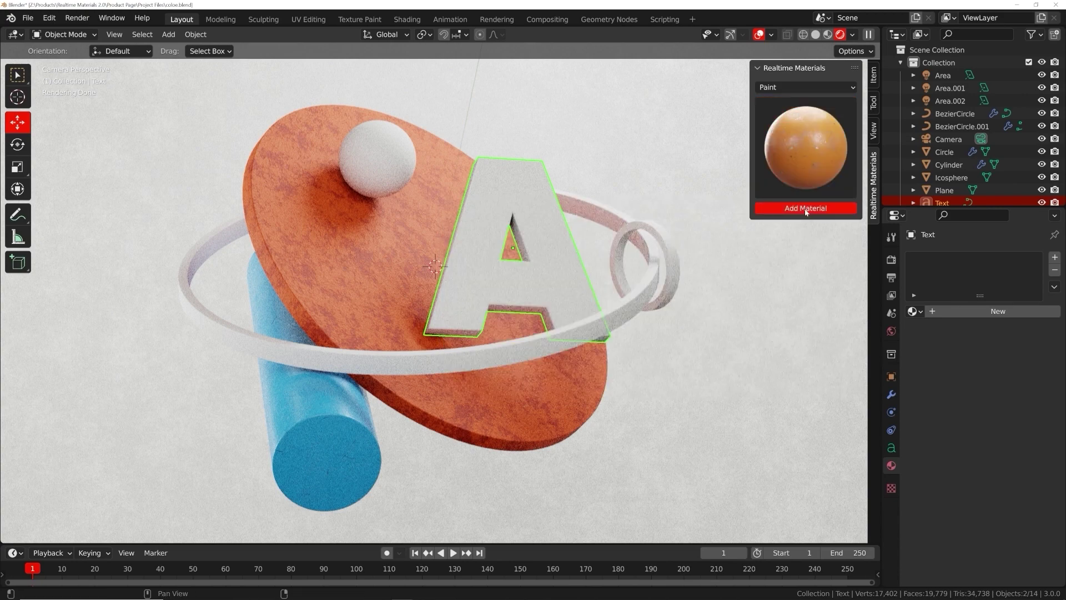
{"action": "left_click", "coordinate": [806, 208]}
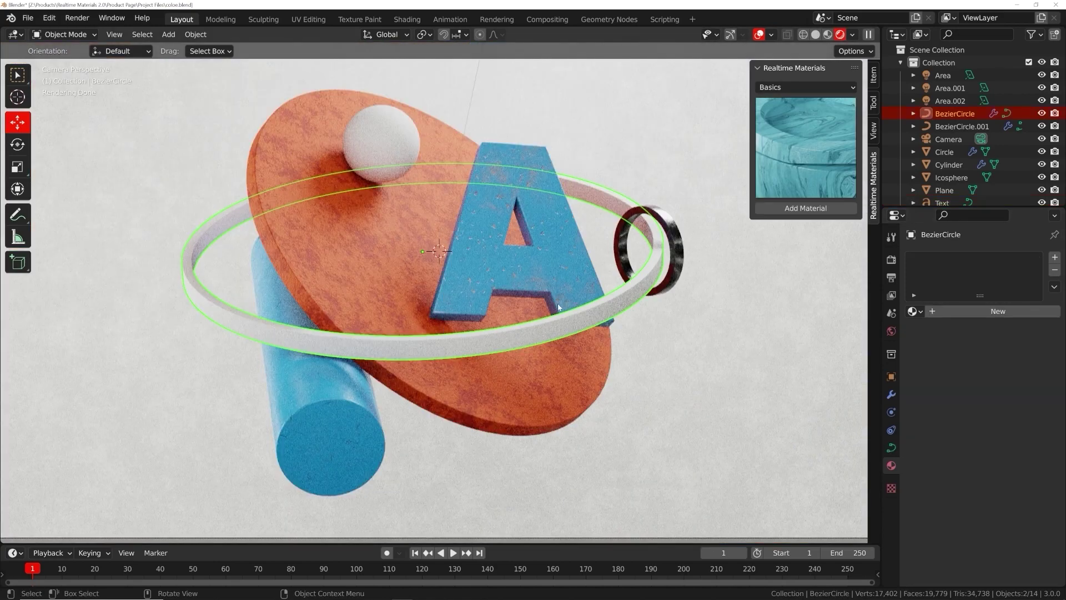
- Add the Basic Wood material to the large ring and adjust its first color
{"action": "left_click", "coordinate": [806, 208]}
{"action": "left_click", "coordinate": [1004, 454]}
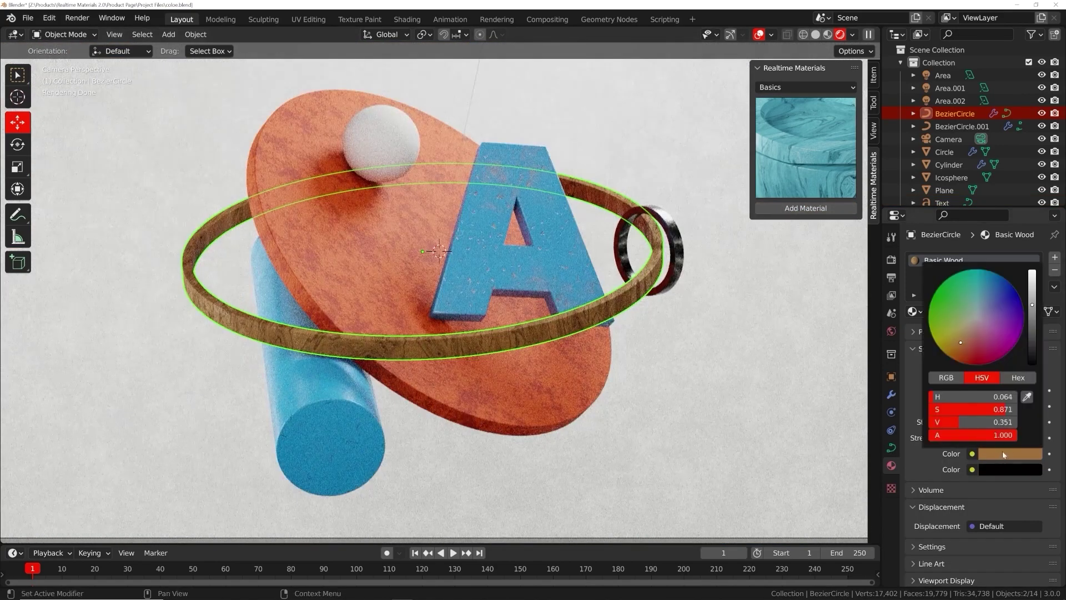
{"action": "left_click", "coordinate": [993, 282]}
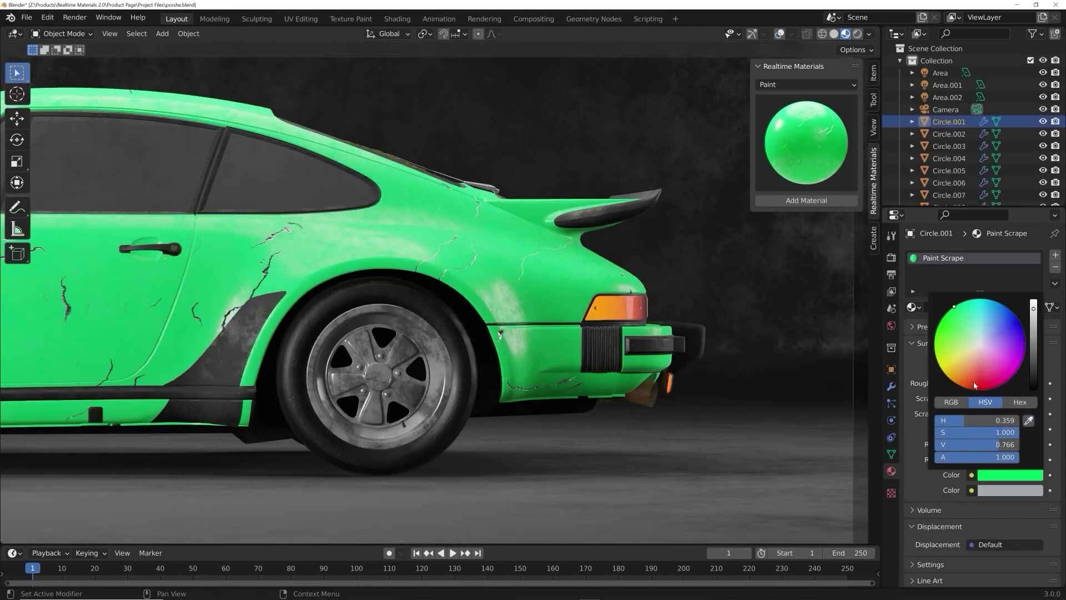
- Adjust the parameters of the Master Glass, Shedua wood and Scratched Paint materials on their objects
{"action": "left_click", "coordinate": [975, 385]}
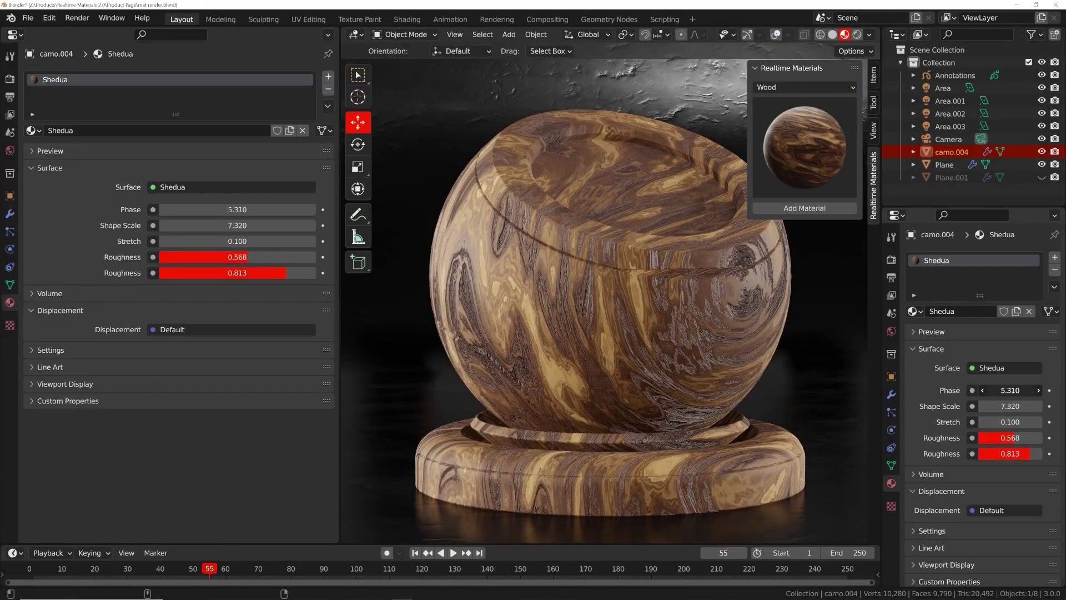
{"action": "left_click_drag", "start_coordinate": [1016, 391], "coordinate": [1002, 391]}
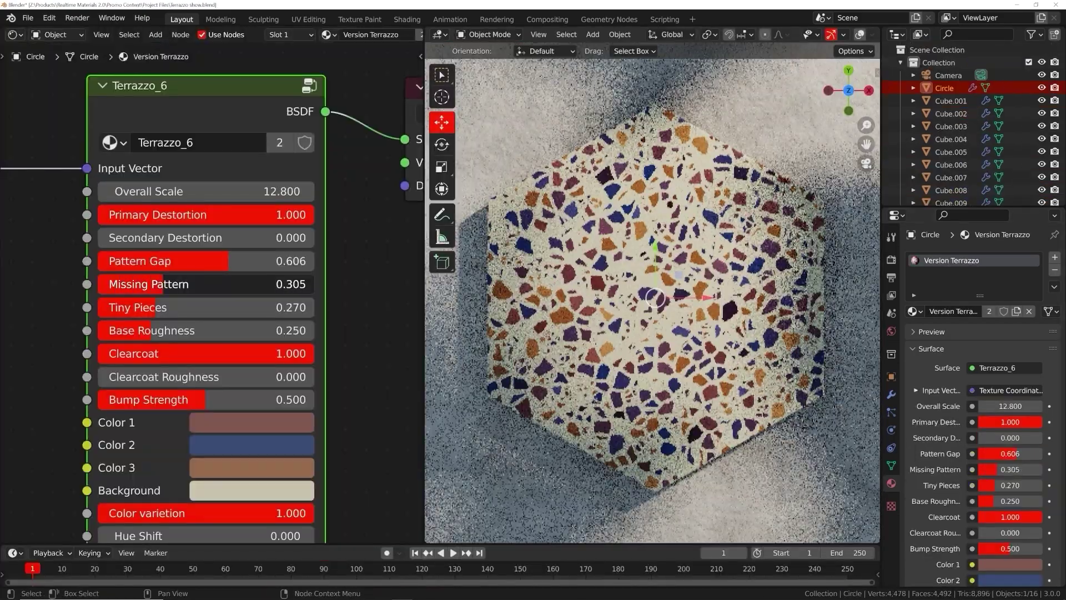
{"action": "left_click_drag", "start_coordinate": [162, 284], "coordinate": [188, 286]}
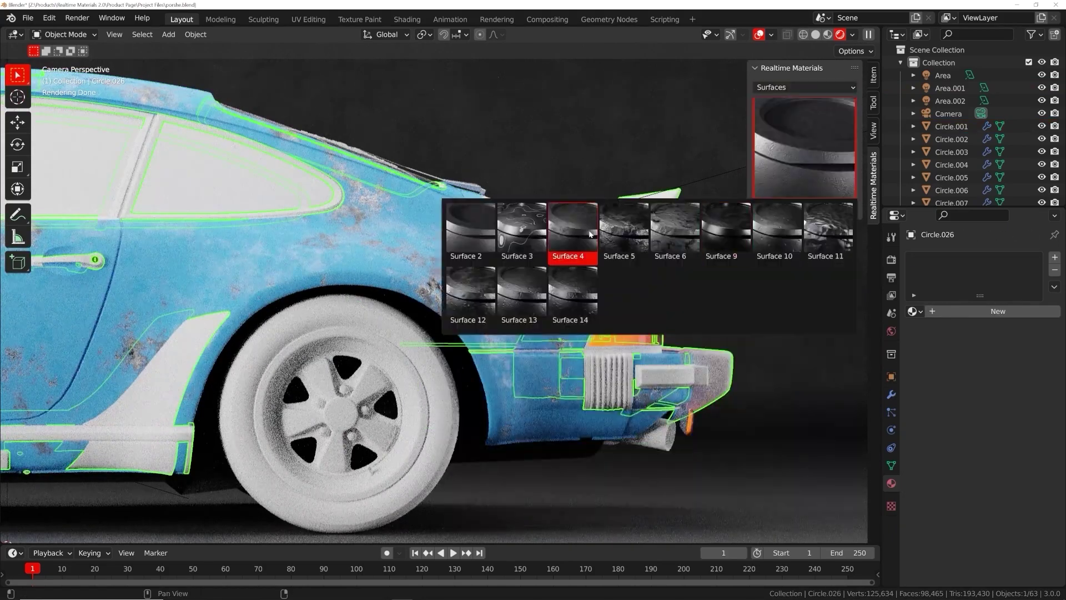
- Select the car's rear wheel and choose a material for it from the Metal category
{"action": "left_click", "coordinate": [572, 231]}
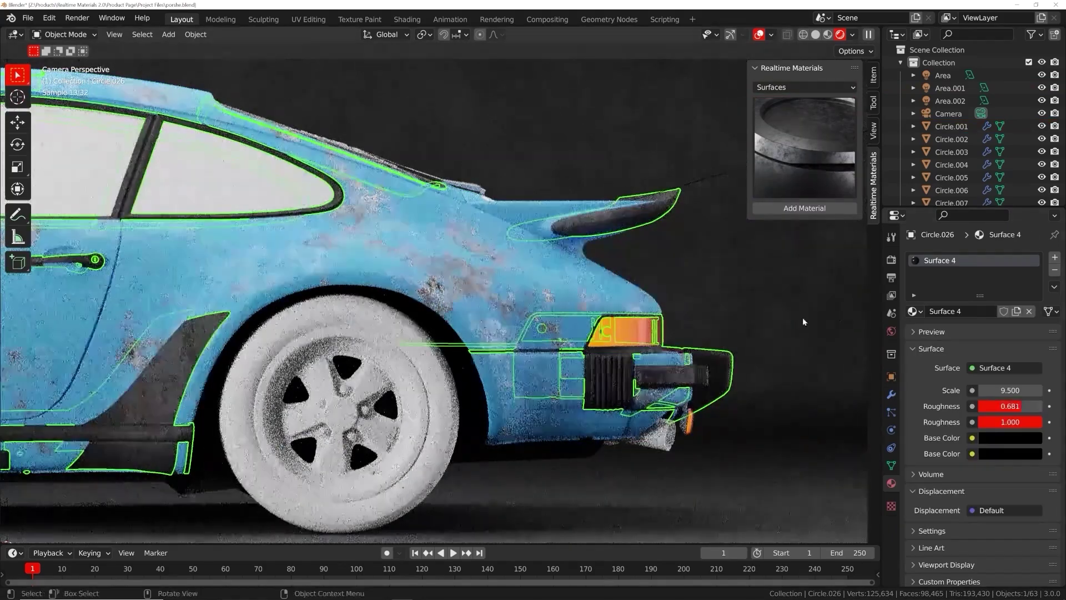
{"action": "left_click", "coordinate": [261, 411]}
{"action": "left_click", "coordinate": [804, 87]}
{"action": "left_click", "coordinate": [769, 185]}
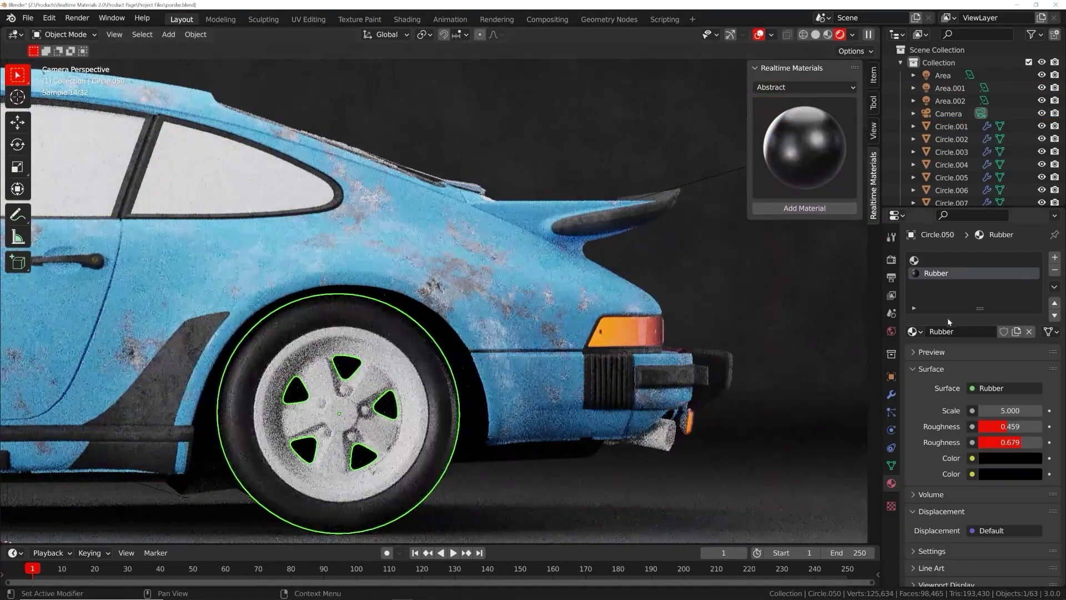
{"action": "left_click", "coordinate": [804, 207]}
{"action": "left_click", "coordinate": [848, 246]}
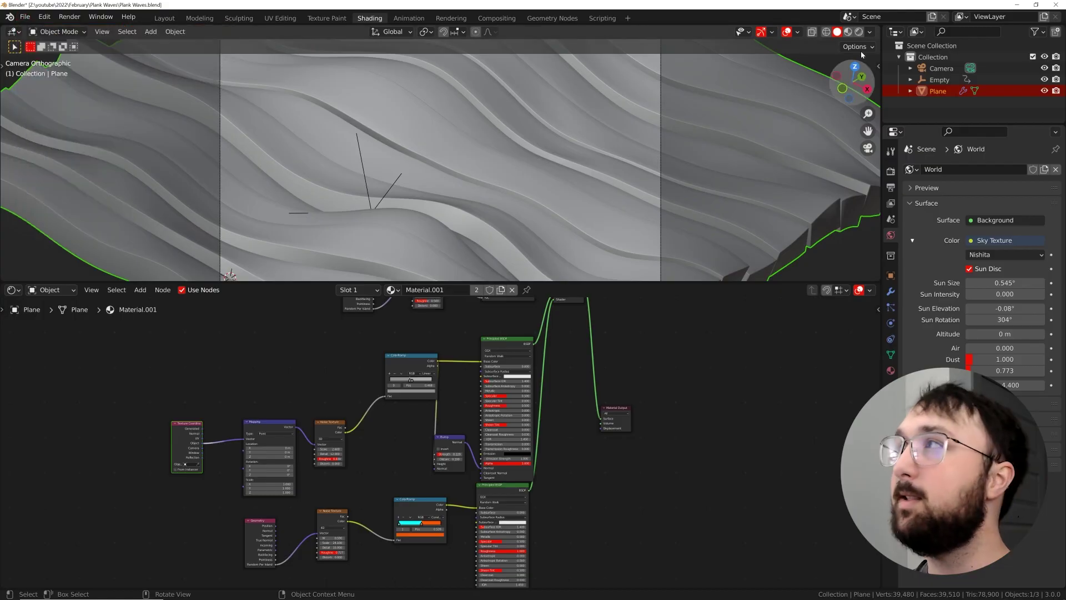
- Preview the wavy plank surface in Rendered shading and return to Solid shading
{"action": "left_click", "coordinate": [859, 32]}
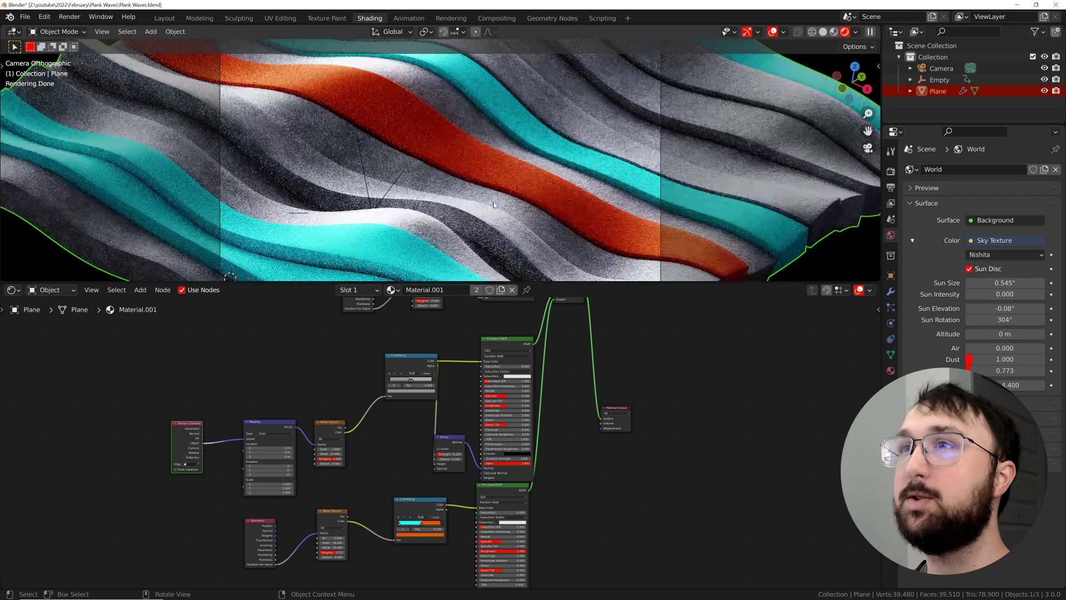
{"action": "left_click", "coordinate": [824, 32]}
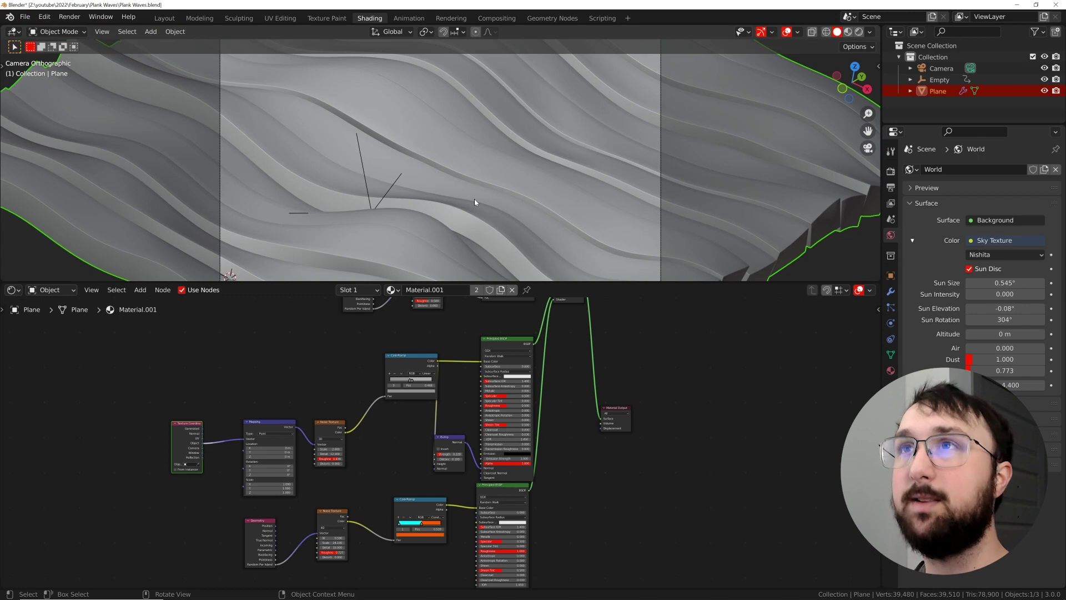
- Start a new General file
{"action": "left_click", "coordinate": [23, 17]}
{"action": "mouse_move", "coordinate": [34, 29]}
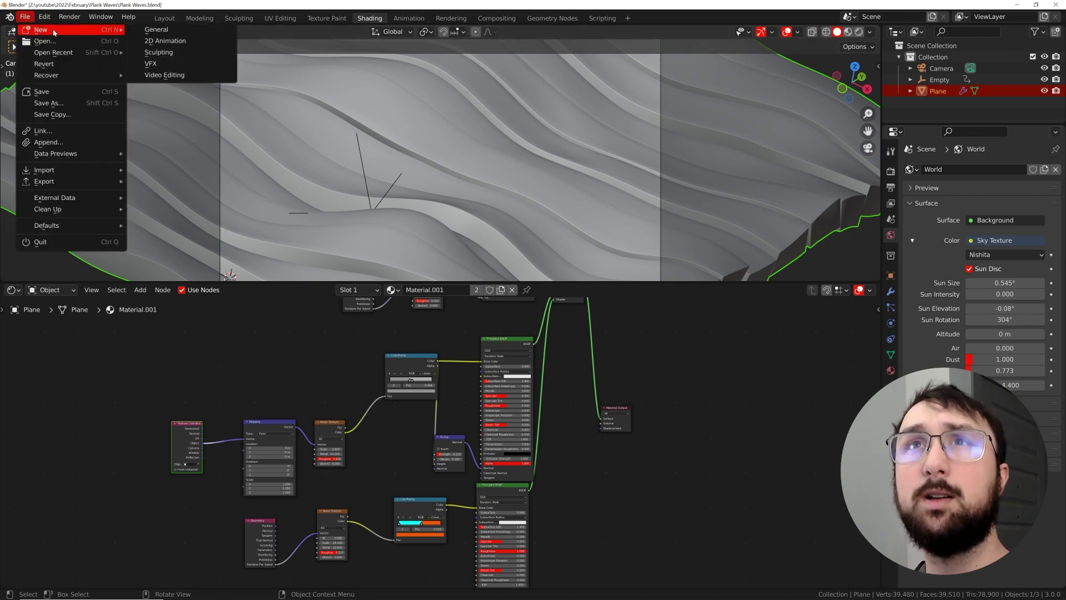
{"action": "left_click", "coordinate": [177, 29]}
{"action": "left_click", "coordinate": [557, 325]}
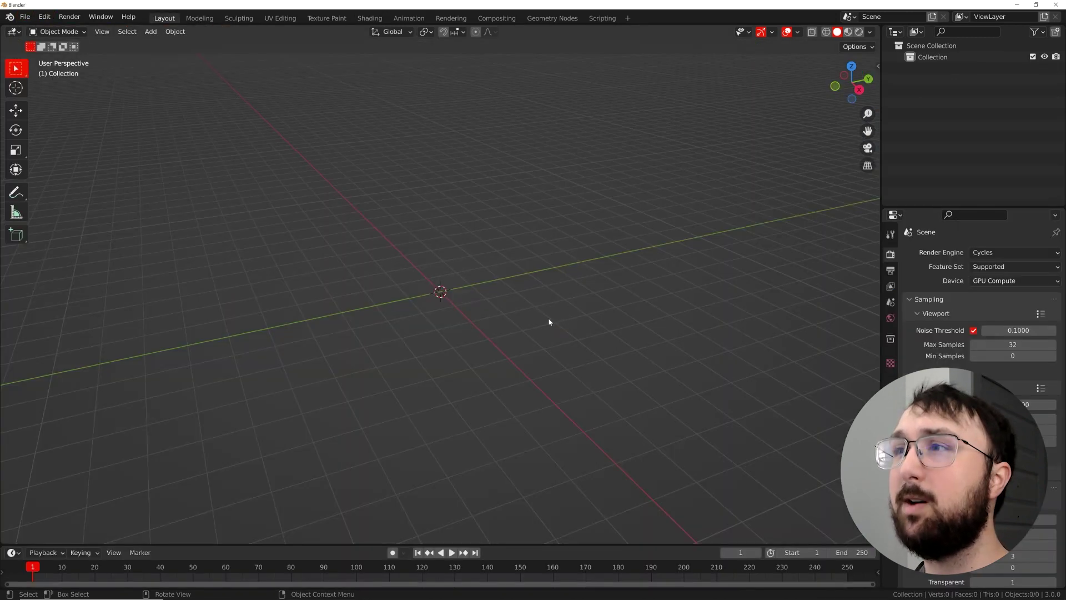
- Add a plane mesh at the world origin of the empty scene
{"action": "middle_click_drag", "start_coordinate": [381, 259], "coordinate": [519, 319]}
{"action": "key", "text": "shift+a"}
{"action": "mouse_move", "coordinate": [459, 279]}
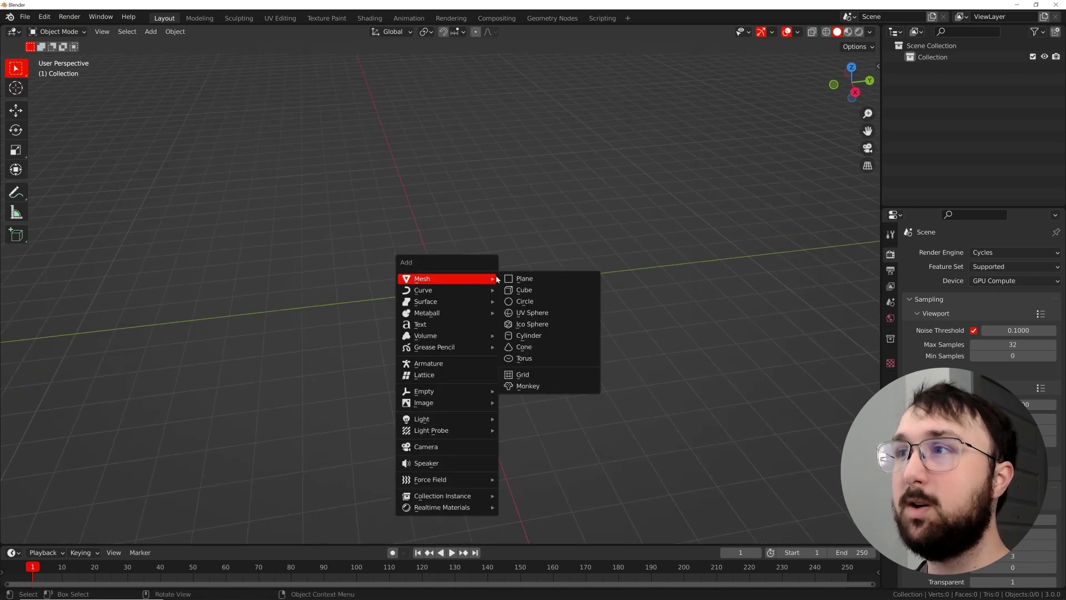
{"action": "left_click", "coordinate": [506, 280]}
{"action": "scroll", "coordinate": [503, 287], "scroll_direction": "up", "scroll_amount": 7}
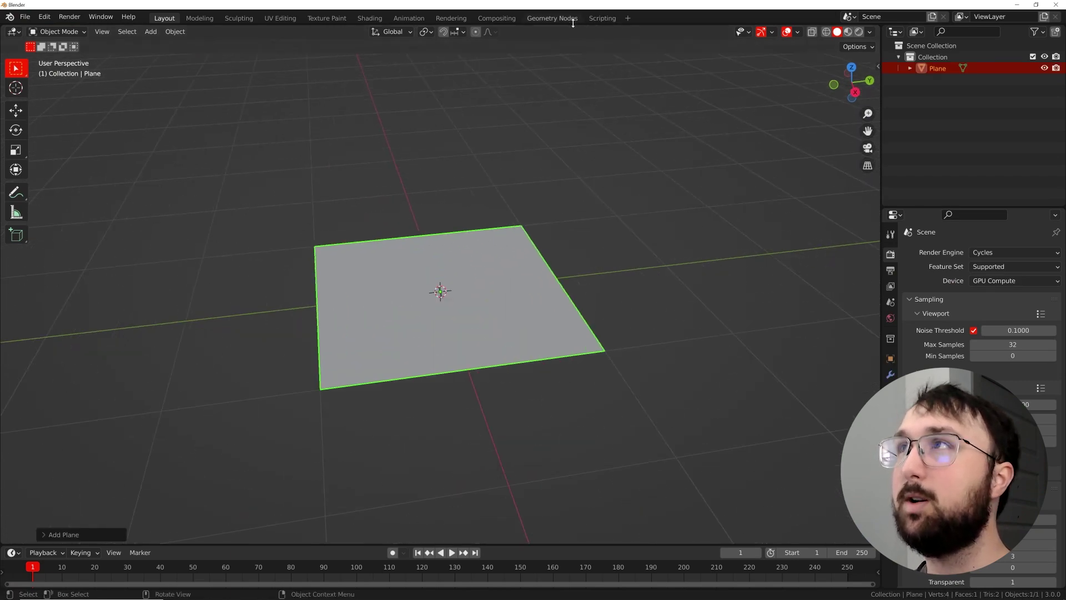
- Set up a Geometry Nodes workspace without the spreadsheet and create a new node tree on the plane
{"action": "left_click", "coordinate": [552, 19]}
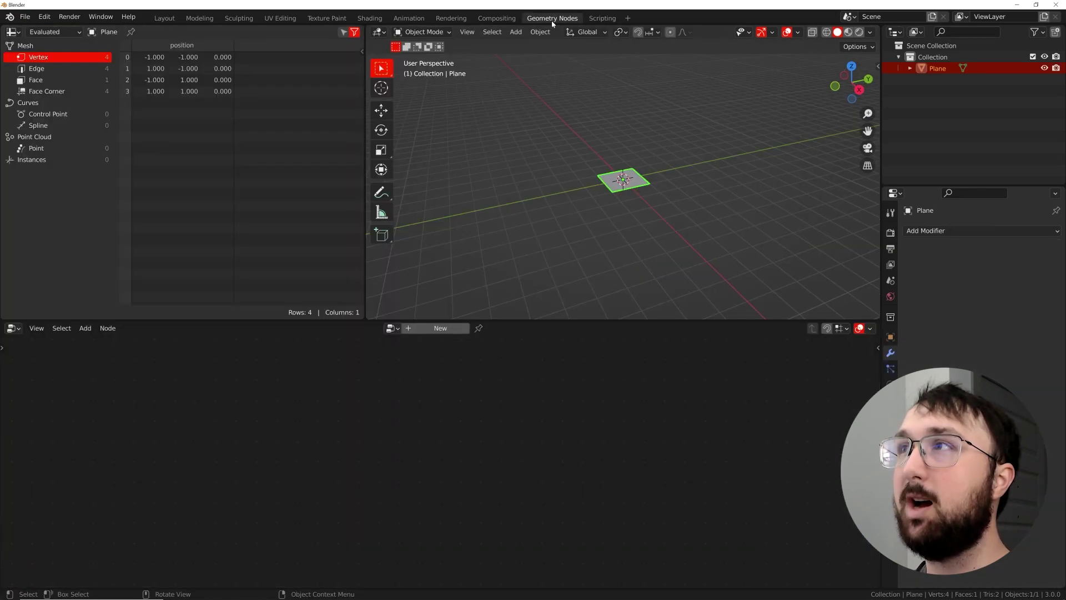
{"action": "left_click_drag", "start_coordinate": [367, 314], "coordinate": [251, 300]}
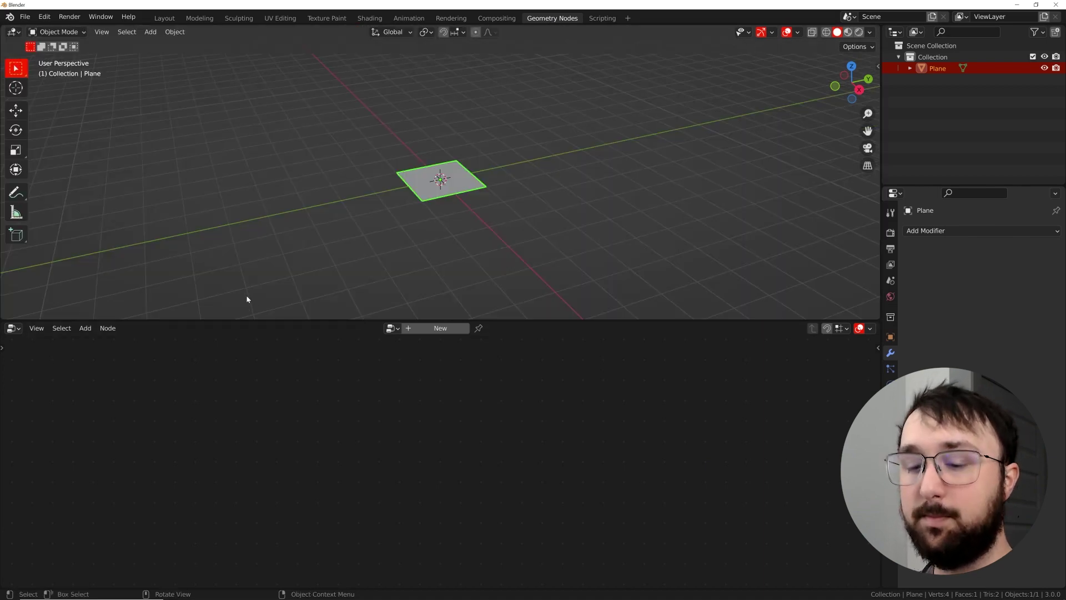
{"action": "left_click", "coordinate": [441, 330]}
- Delete the Group Input node from the plane's node tree
{"action": "left_click", "coordinate": [191, 488]}
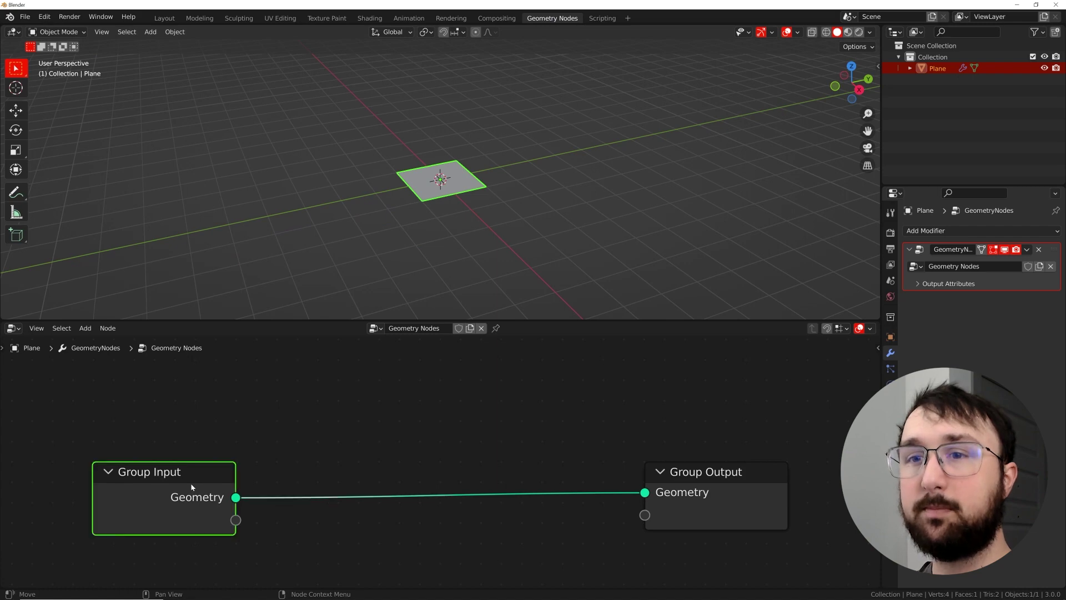
{"action": "key", "text": "x"}
{"action": "key", "text": "shift+a"}
{"action": "key", "text": "Escape"}
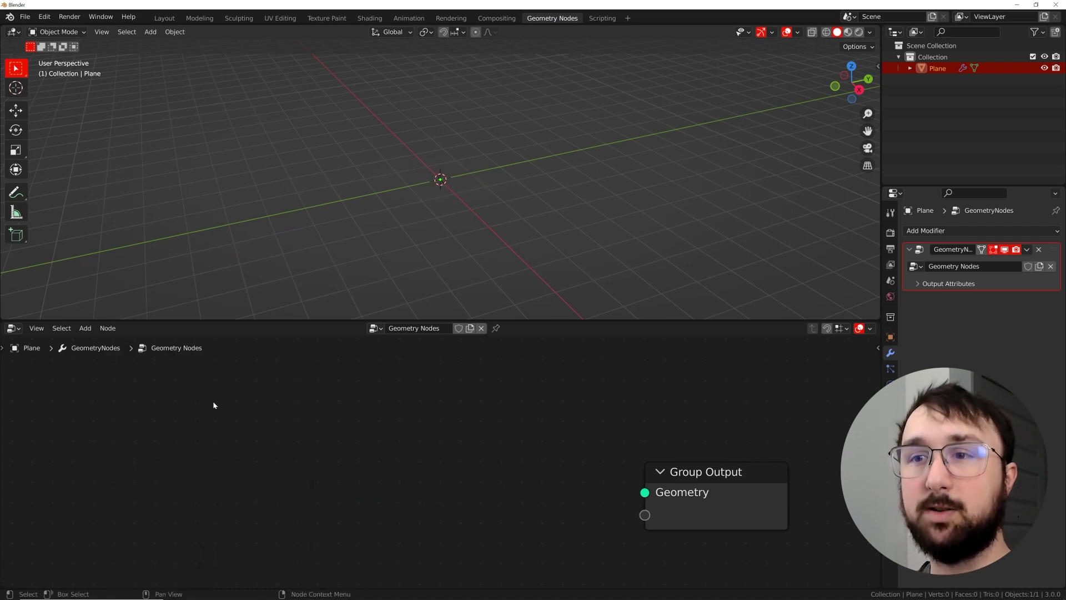
- Try a Mesh Circle node connected to the Group Output's Geometry and delete it again
{"action": "key", "text": "shift+a"}
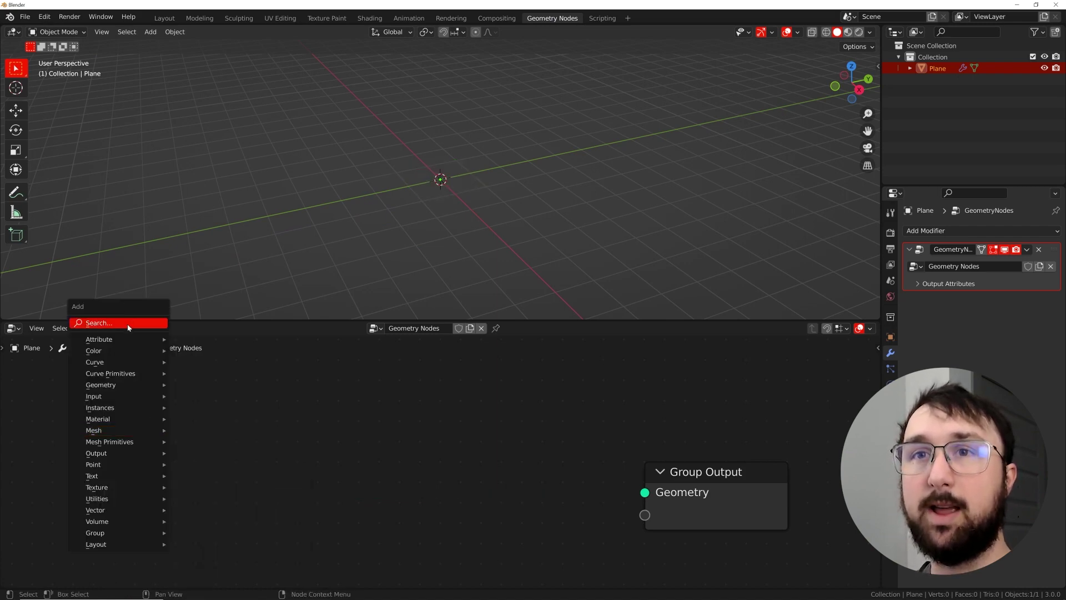
{"action": "left_click", "coordinate": [106, 323]}
{"action": "type", "text": "me"}
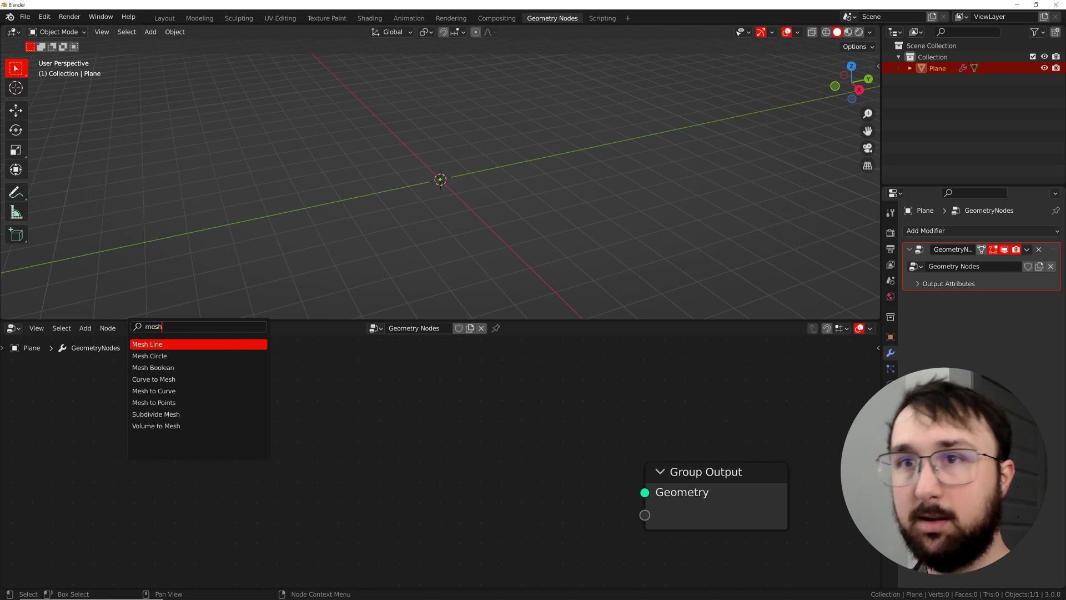
{"action": "type", "text": "sh"}
{"action": "left_click", "coordinate": [149, 356]}
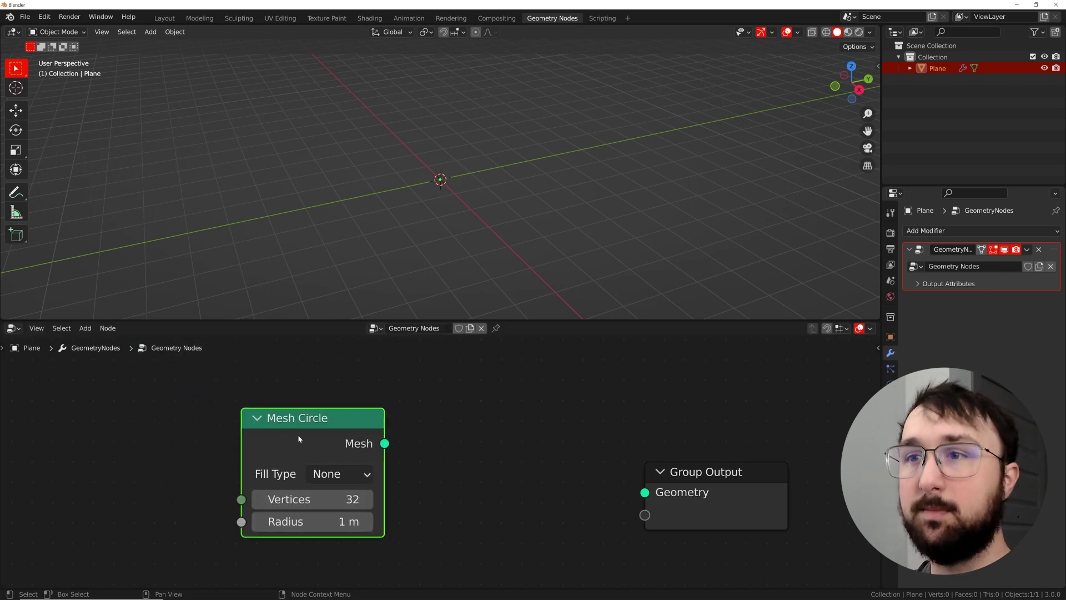
{"action": "left_click_drag", "start_coordinate": [384, 443], "coordinate": [647, 493]}
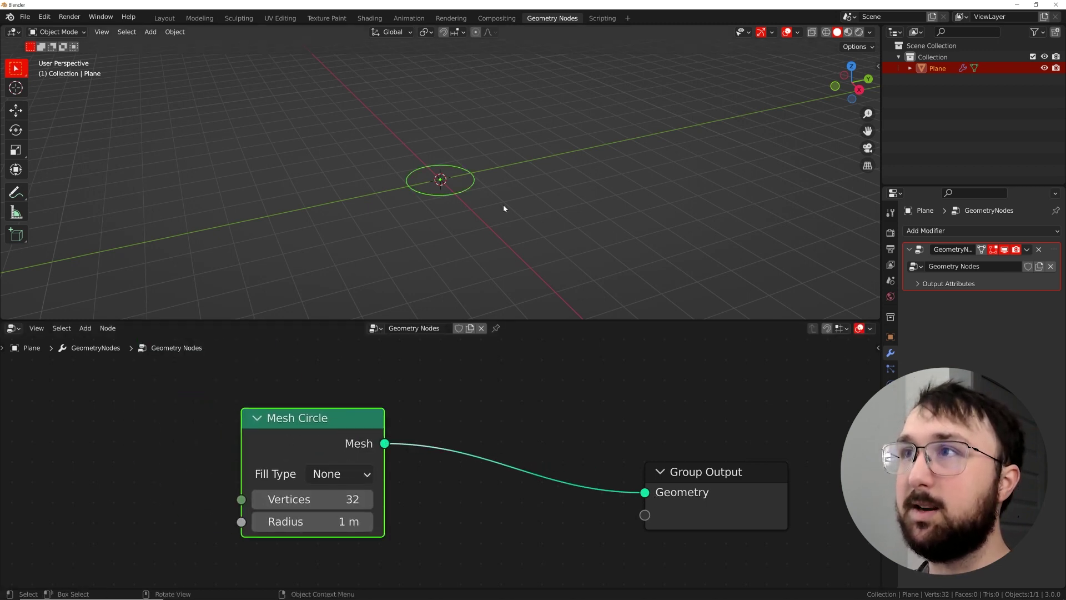
{"action": "key", "text": "x"}
- Add a Mesh Line node and connect its Mesh output to the Group Output's Geometry
{"action": "key", "text": "shift+a"}
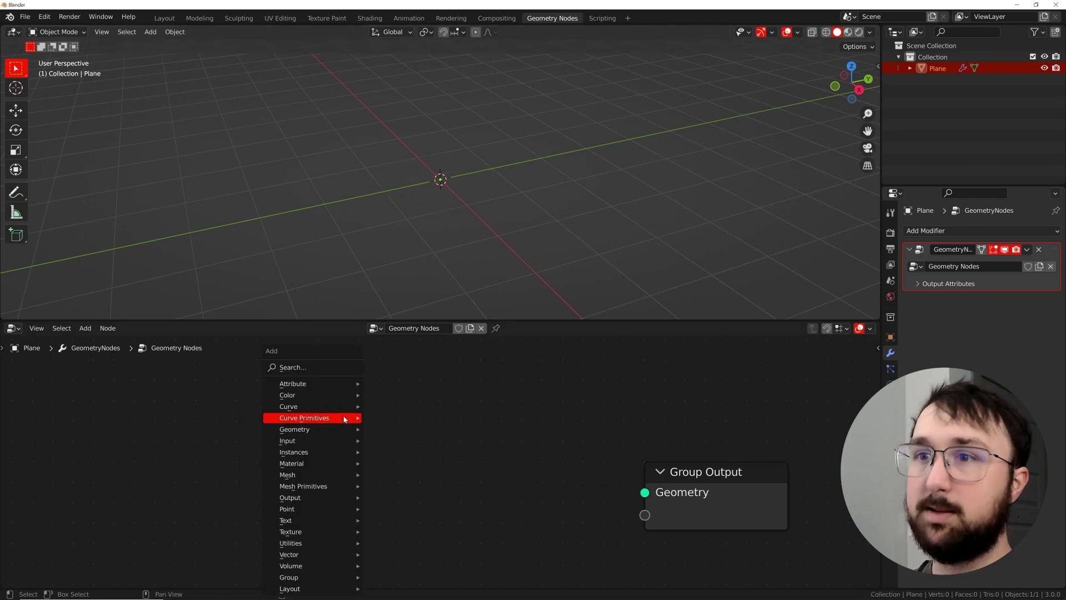
{"action": "left_click", "coordinate": [304, 367]}
{"action": "type", "text": "mesh"}
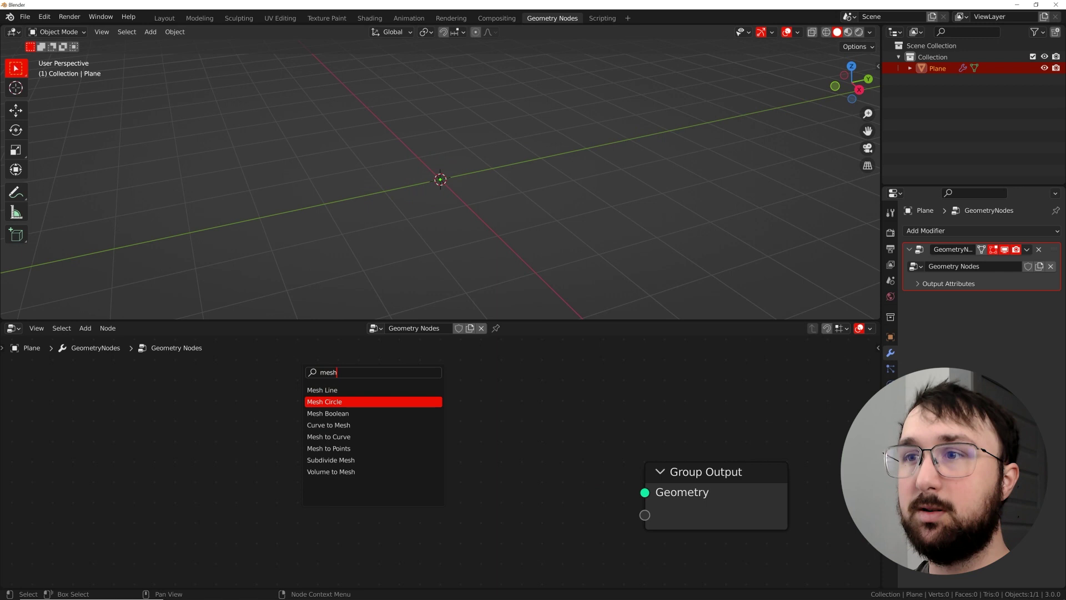
{"action": "left_click", "coordinate": [373, 390]}
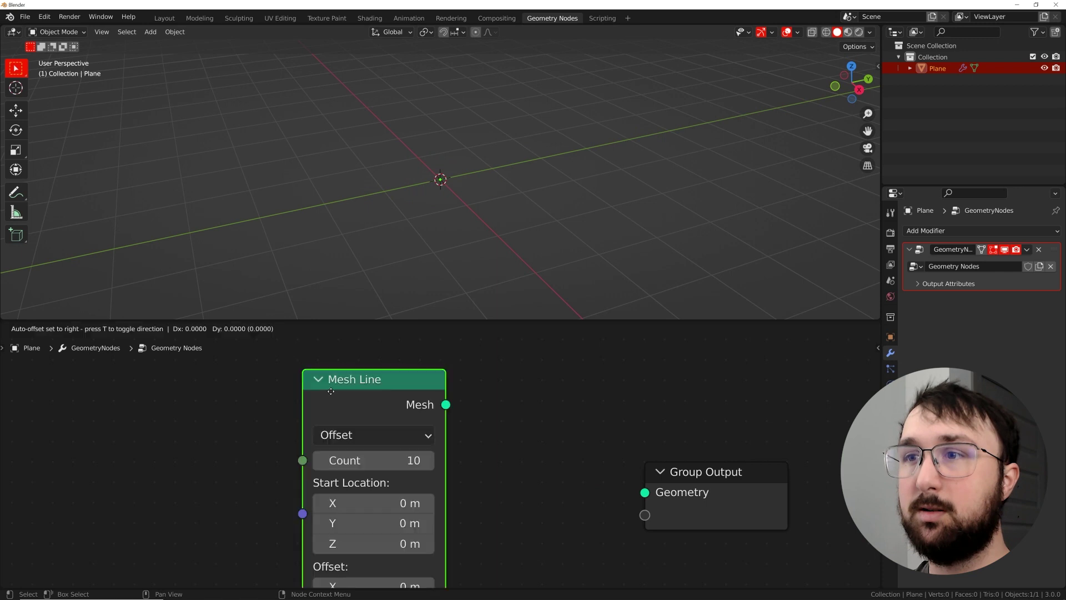
{"action": "left_click", "coordinate": [339, 401]}
{"action": "left_click_drag", "start_coordinate": [409, 415], "coordinate": [644, 492]}
- Set the Mesh Line's offset to 0 m in Z and 1 m in X
{"action": "scroll", "coordinate": [520, 487], "scroll_direction": "down", "scroll_amount": 2}
{"action": "scroll", "coordinate": [395, 520], "scroll_direction": "down", "scroll_amount": 1}
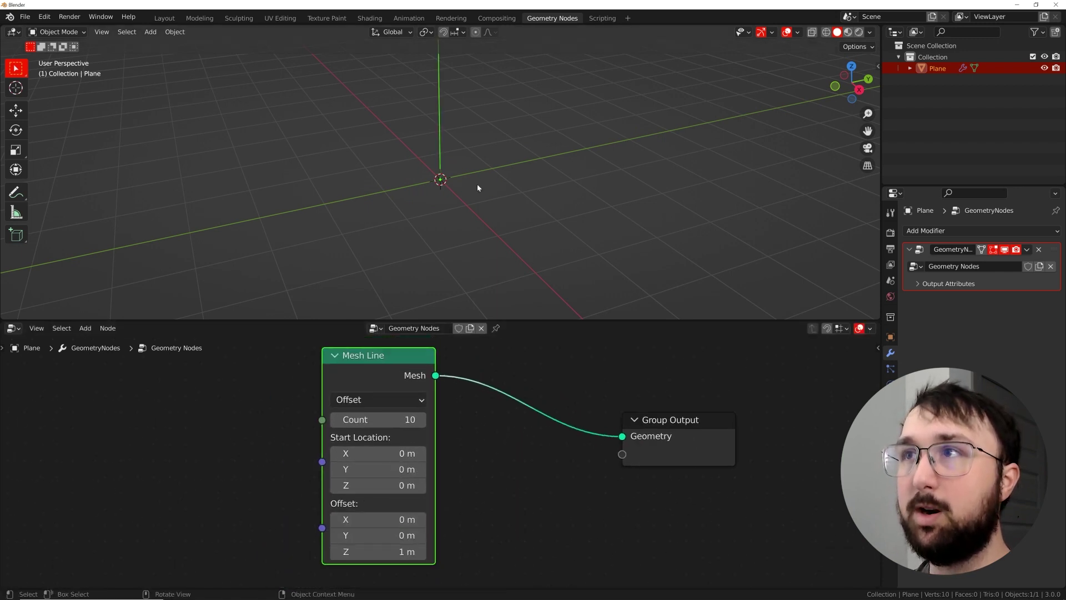
{"action": "mouse_move", "coordinate": [478, 187]}
{"action": "middle_mouse_down"}
{"action": "mouse_move", "coordinate": [466, 245]}
{"action": "mouse_move", "coordinate": [473, 206]}
{"action": "middle_mouse_up"}
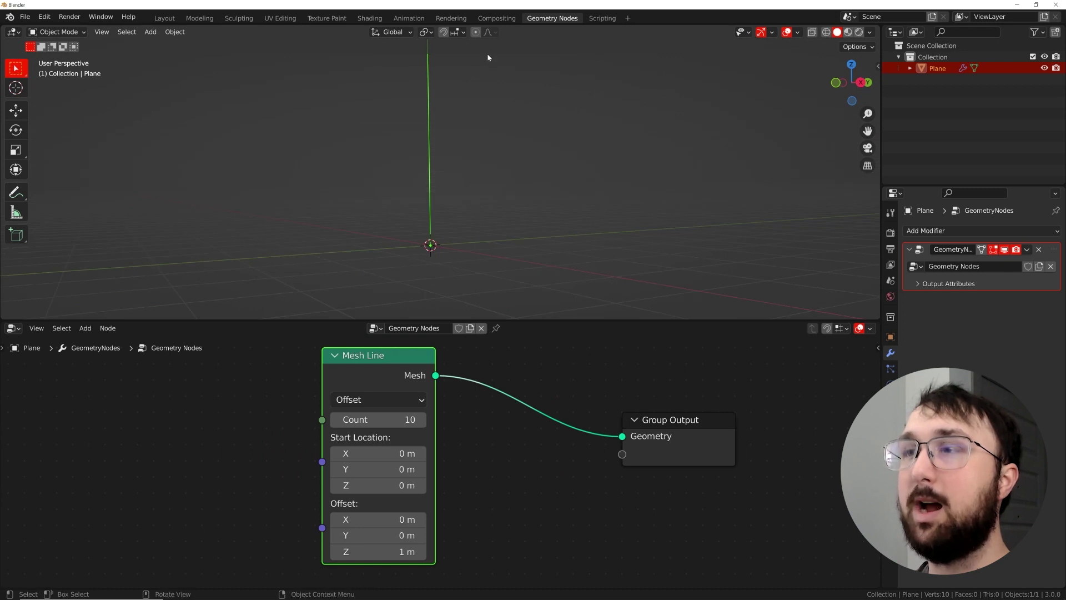
{"action": "left_click", "coordinate": [377, 552]}
{"action": "type", "text": "0"}
{"action": "key", "text": "Return"}
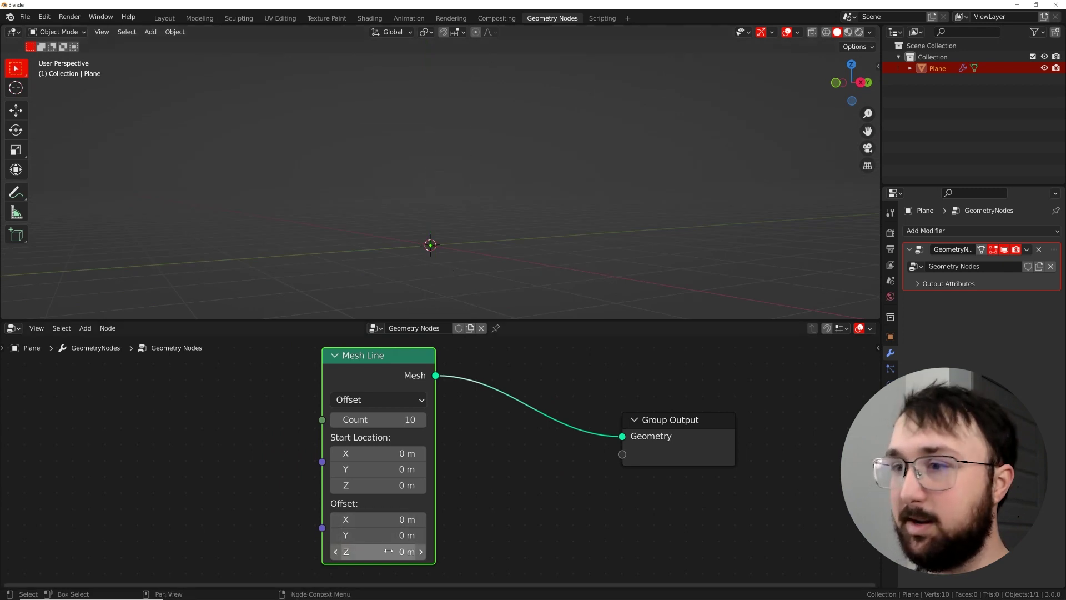
{"action": "left_click_drag", "start_coordinate": [367, 520], "coordinate": [398, 519]}
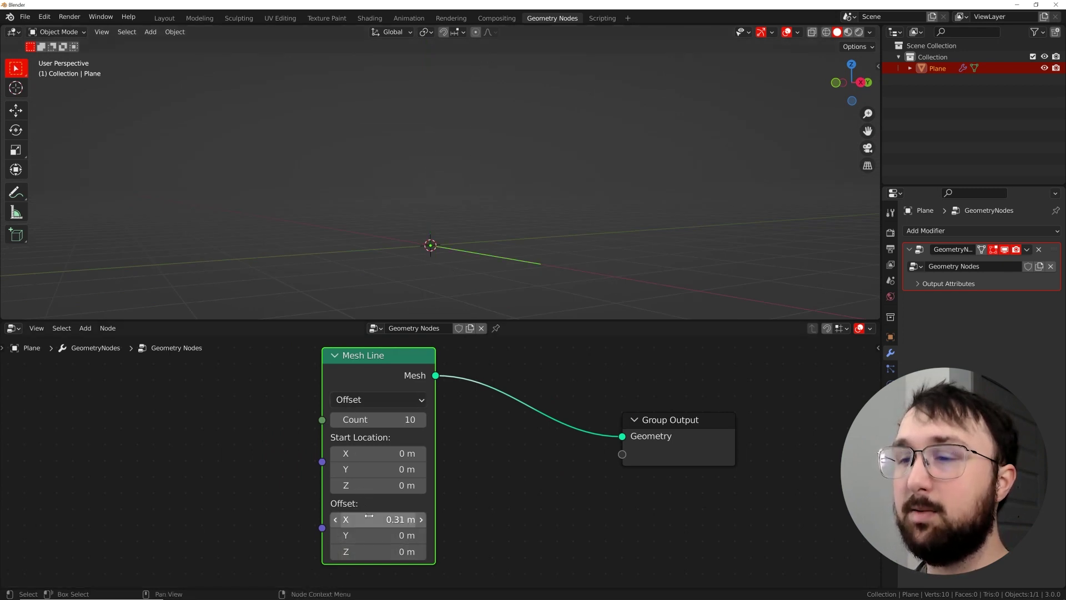
{"action": "left_click", "coordinate": [398, 520]}
{"action": "type", "text": "1"}
{"action": "key", "text": "Return"}
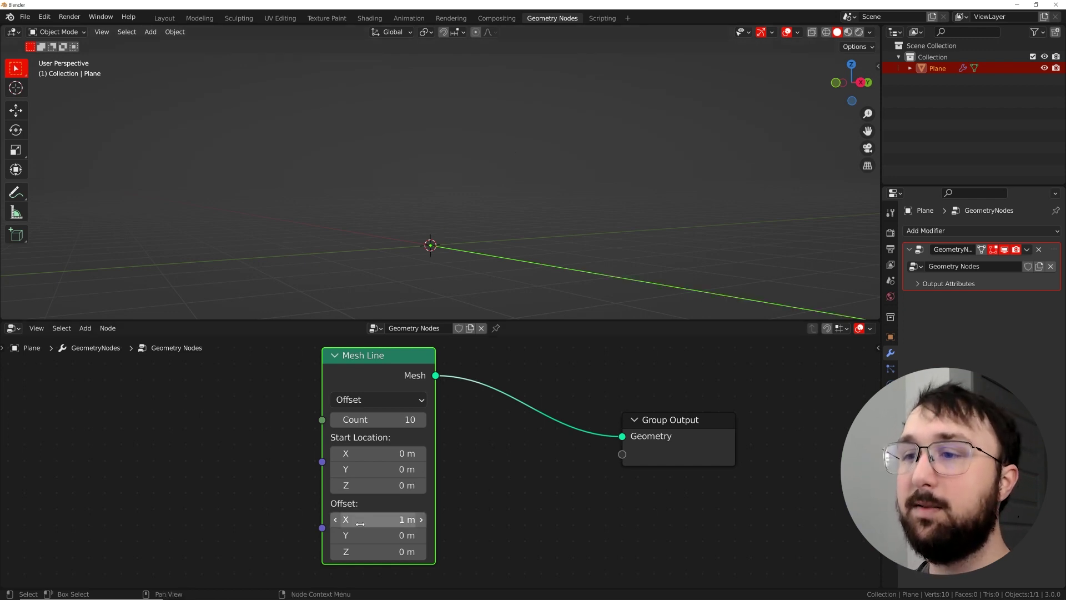
{"action": "middle_click_drag", "start_coordinate": [550, 217], "coordinate": [498, 226]}
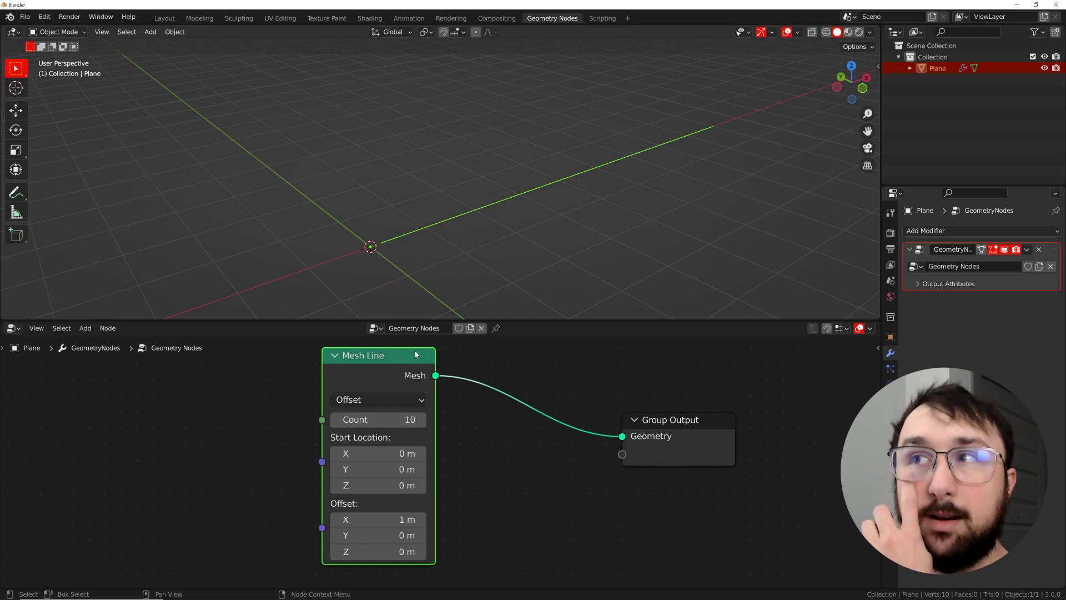
- Insert an Instance on Points node between the Mesh Line and the Group Output
{"action": "middle_click_drag", "start_coordinate": [487, 388], "coordinate": [360, 393]}
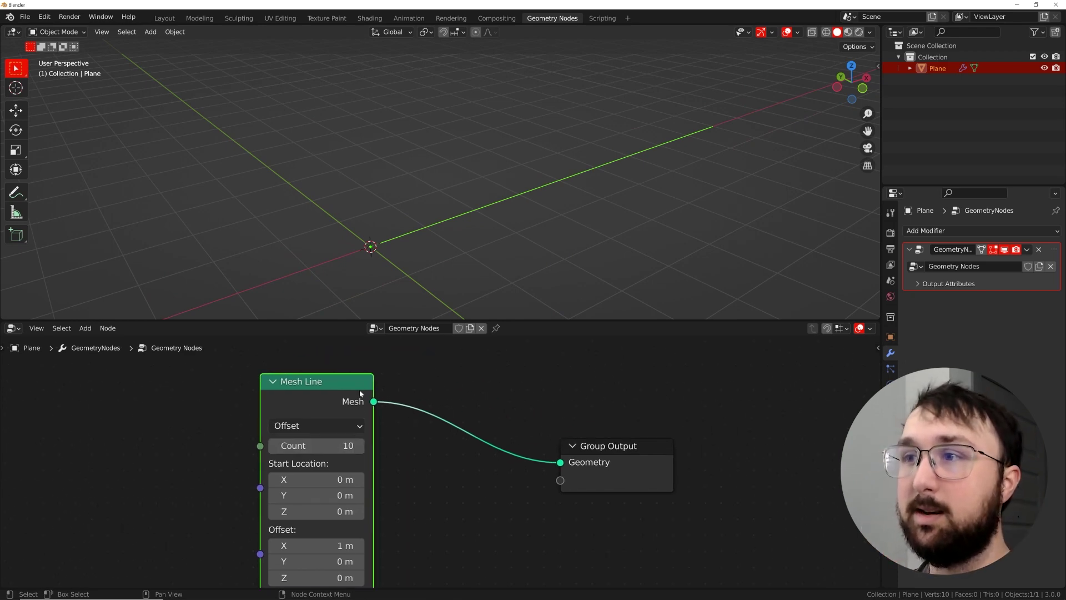
{"action": "left_click_drag", "start_coordinate": [374, 401], "coordinate": [439, 367]}
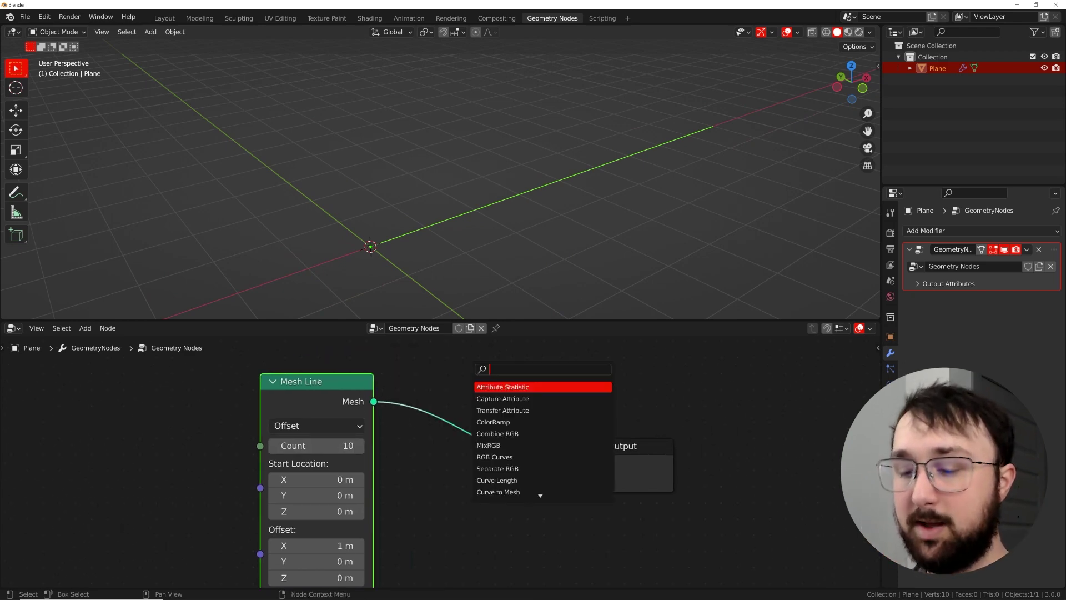
{"action": "type", "text": "ins"}
{"action": "key", "text": "Down"}
{"action": "key", "text": "Down"}
{"action": "key", "text": "Down"}
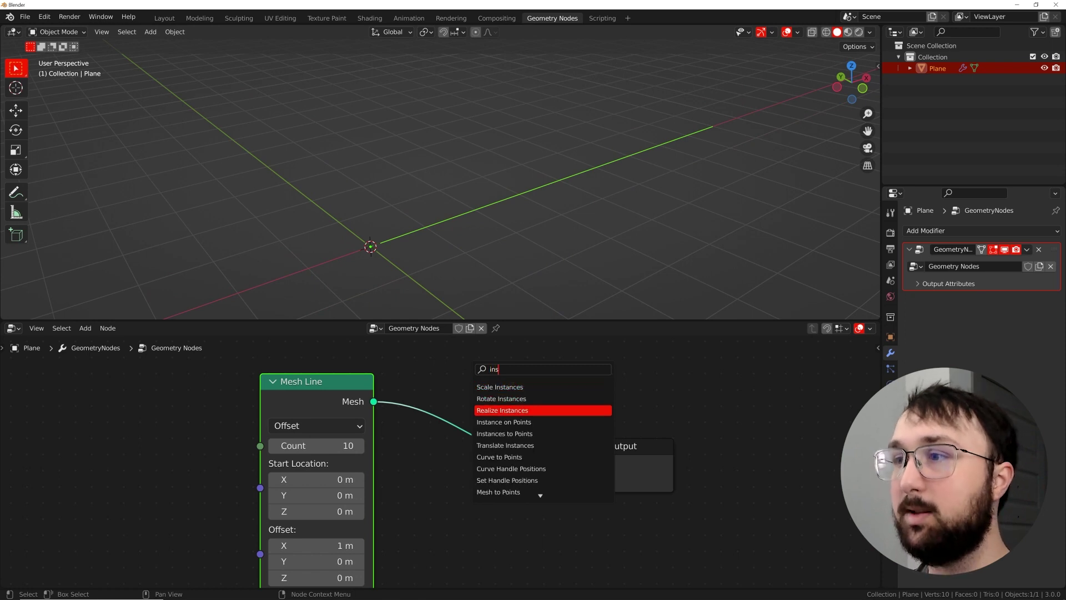
{"action": "key", "text": "Return"}
- Add a Grid node below the Mesh Line and connect its Mesh output to the Instance input of Instance on Points
{"action": "scroll", "coordinate": [437, 411], "scroll_direction": "down", "scroll_amount": 2}
{"action": "key", "text": "shift+a"}
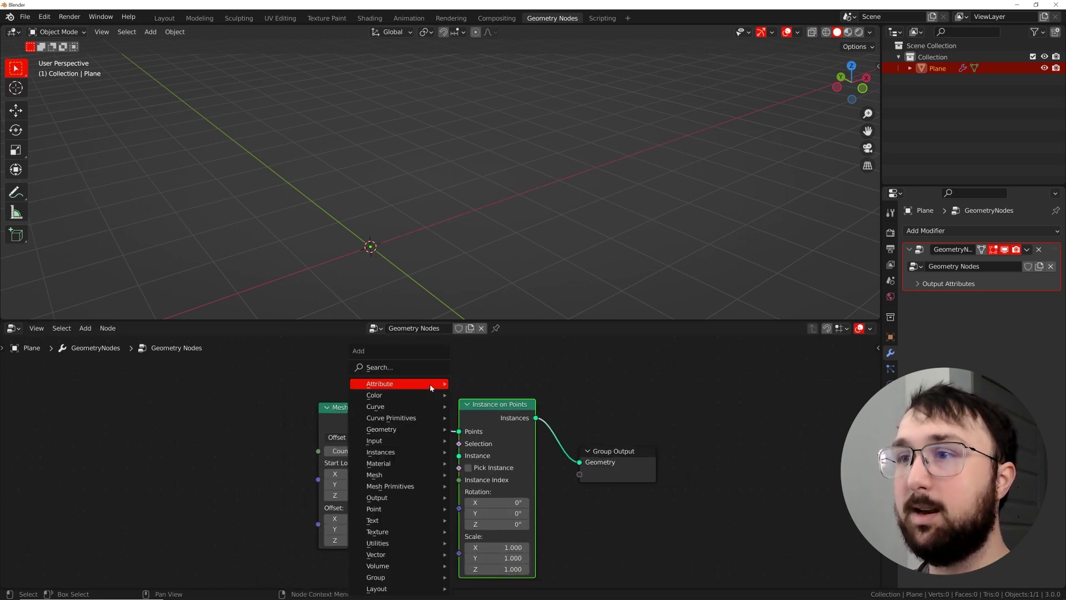
{"action": "mouse_move", "coordinate": [417, 489]}
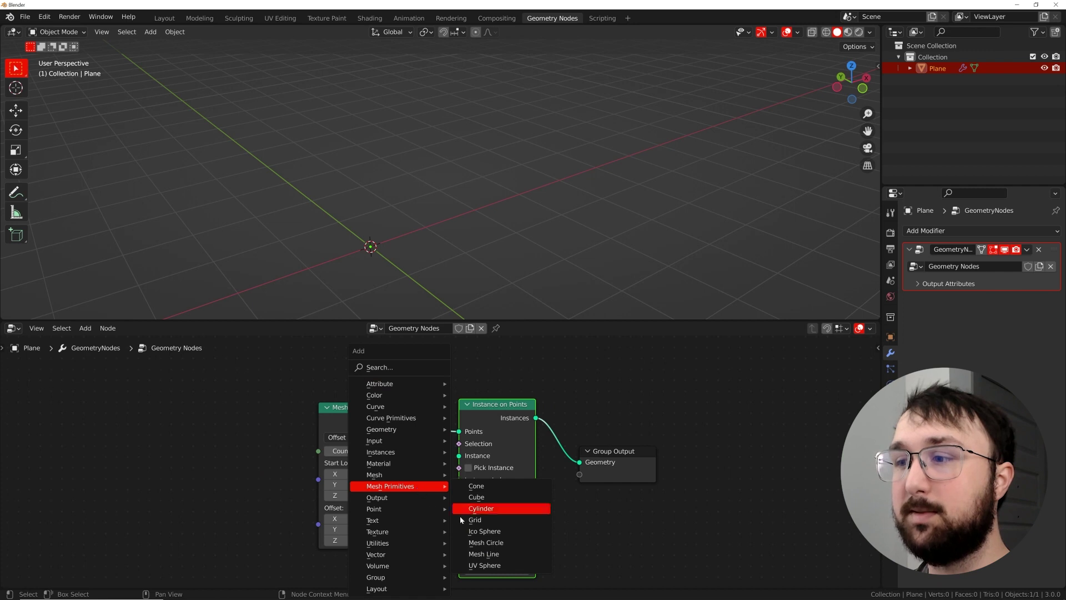
{"action": "left_click", "coordinate": [477, 520]}
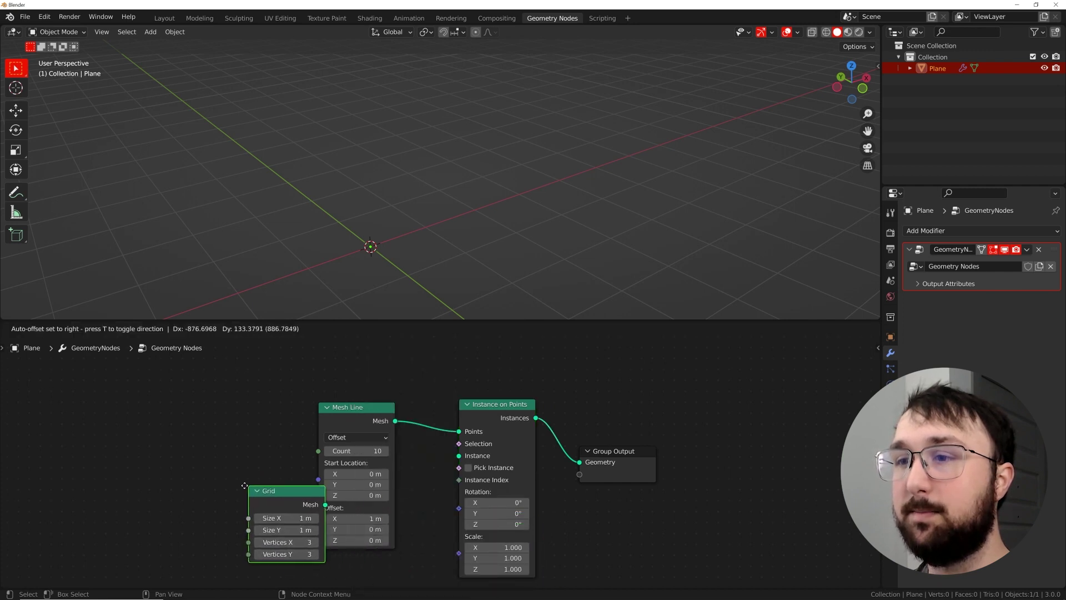
{"action": "left_click", "coordinate": [244, 484]}
{"action": "left_click_drag", "start_coordinate": [364, 407], "coordinate": [363, 371]}
{"action": "left_click_drag", "start_coordinate": [277, 501], "coordinate": [351, 529]}
{"action": "middle_click_drag", "start_coordinate": [390, 540], "coordinate": [390, 477]}
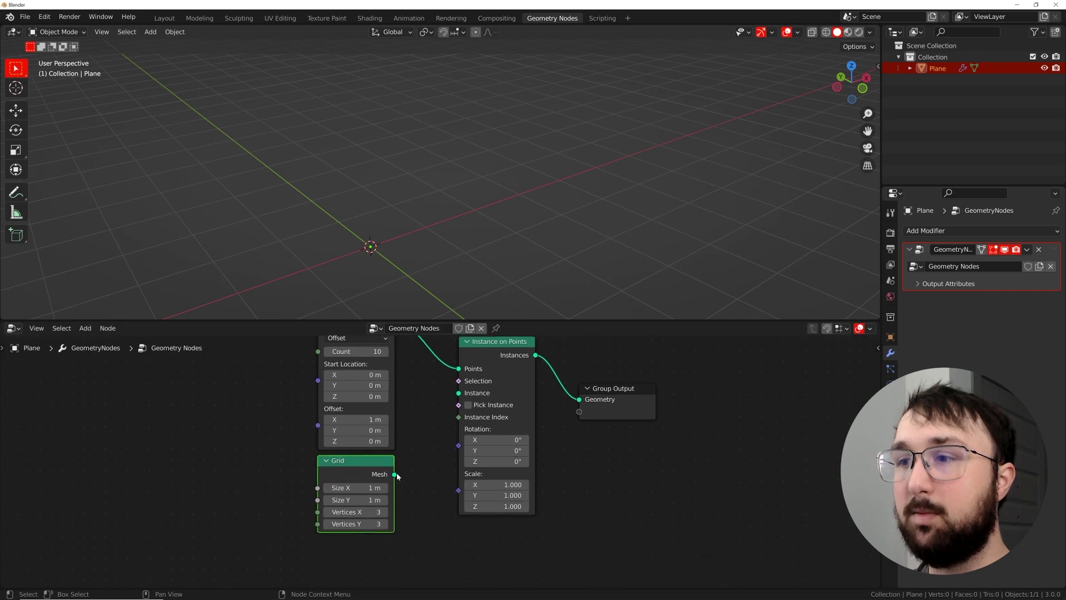
{"action": "left_click_drag", "start_coordinate": [396, 475], "coordinate": [459, 394]}
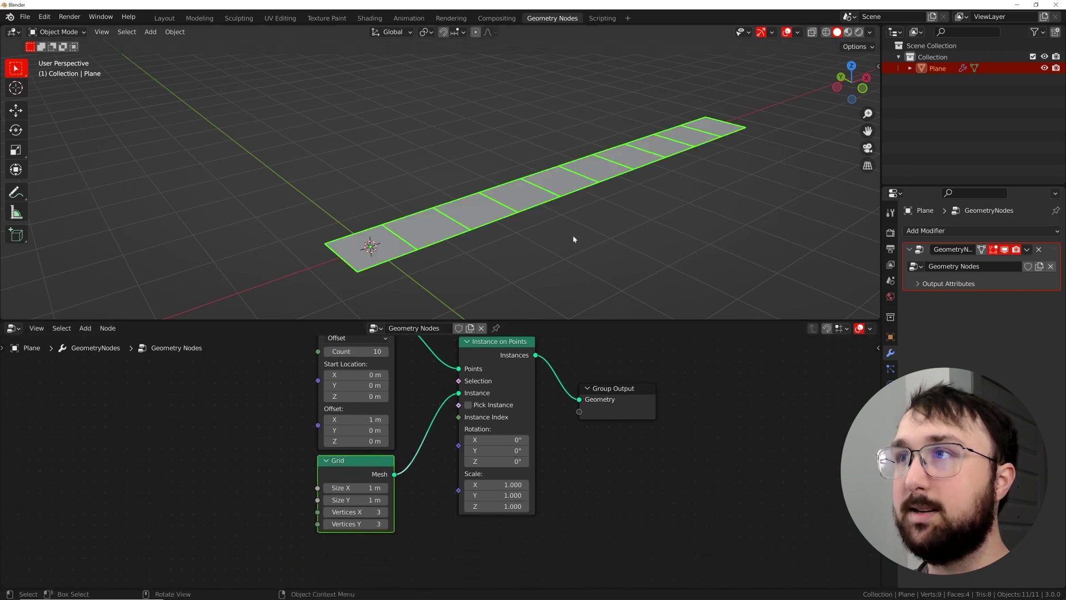
- Size the Grid planks to 0.97 m in X and 6.17 m in Y, leaving thin gaps between them
{"action": "middle_click_drag", "start_coordinate": [574, 238], "coordinate": [530, 256]}
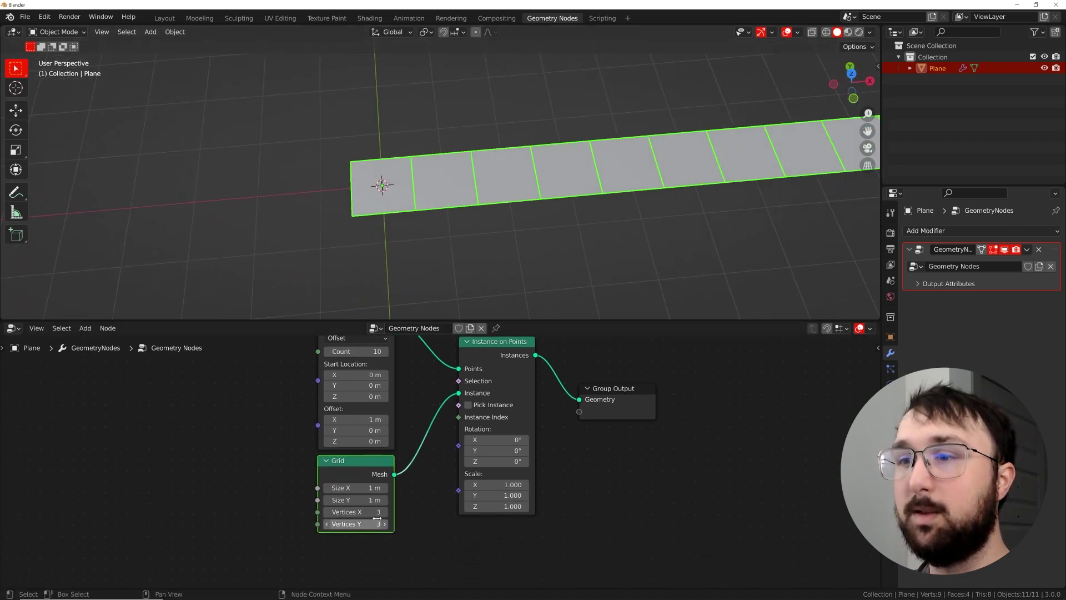
{"action": "left_click_drag", "start_coordinate": [378, 500], "coordinate": [508, 500]}
{"action": "scroll", "coordinate": [438, 213], "scroll_direction": "down", "scroll_amount": 3}
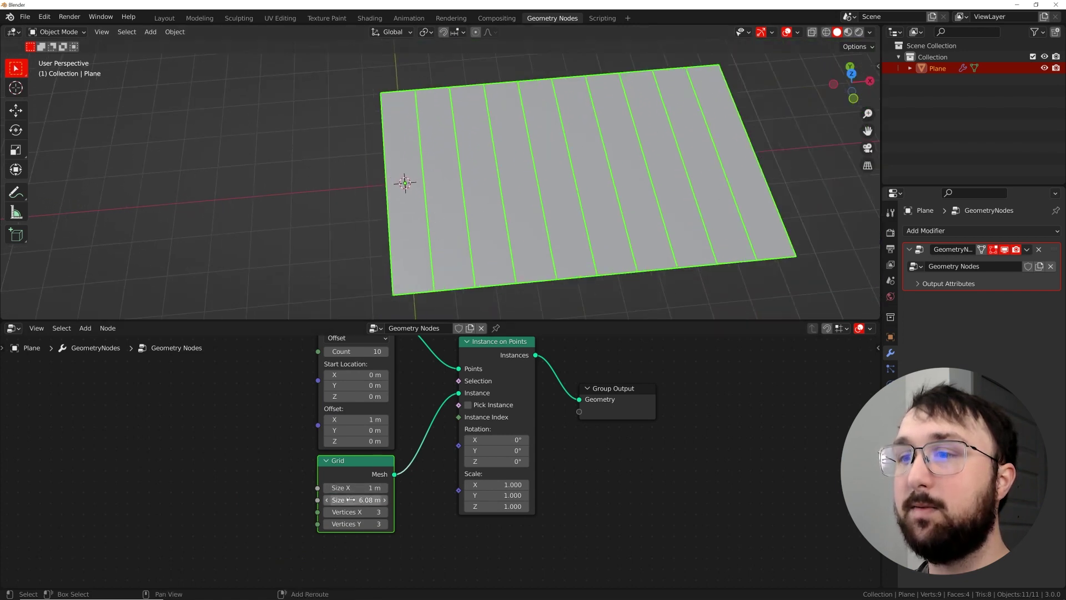
{"action": "left_click_drag", "start_coordinate": [350, 500], "coordinate": [354, 487]}
{"action": "left_click", "coordinate": [328, 285]}
{"action": "scroll", "coordinate": [440, 244], "scroll_direction": "up", "scroll_amount": 5}
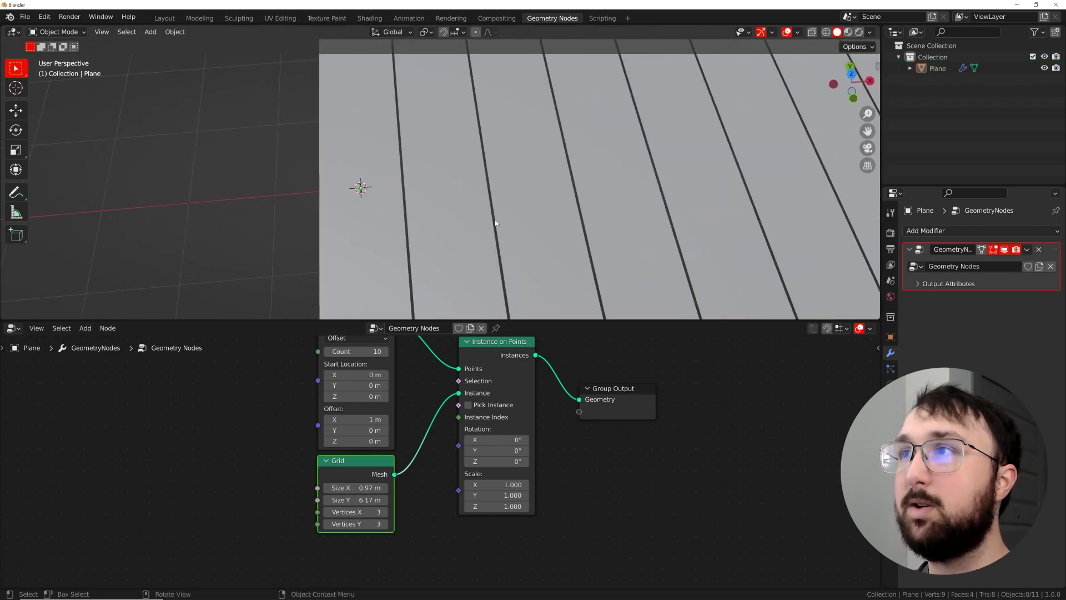
- With the viewport in wireframe shading, set the Grid's vertices to 25 in X and 72 in Y
{"action": "middle_click_drag", "start_coordinate": [495, 221], "coordinate": [575, 155]}
{"action": "middle_click_drag", "start_coordinate": [539, 221], "coordinate": [495, 289]}
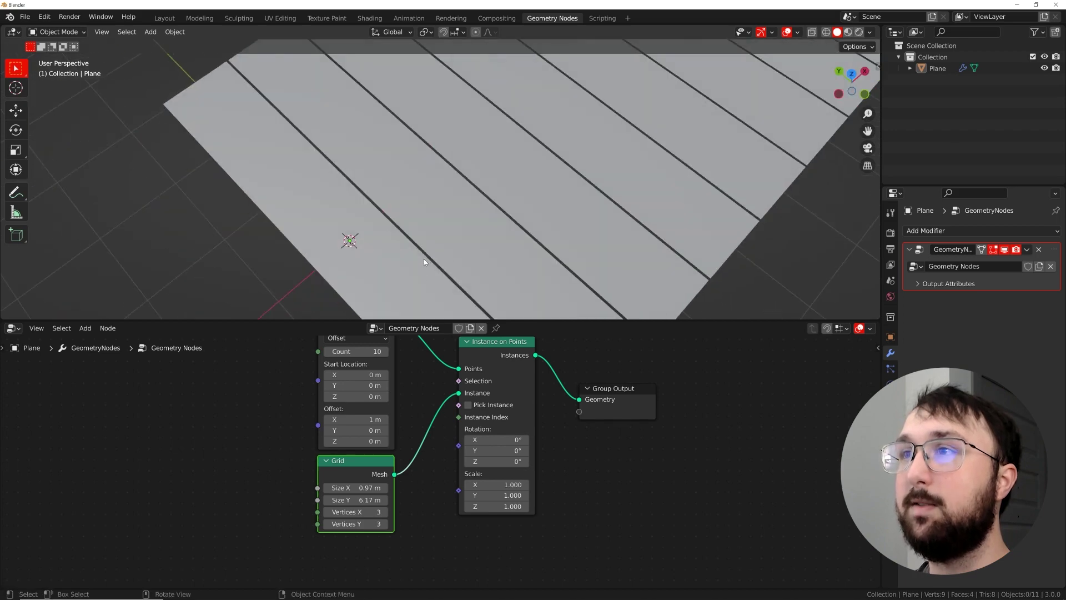
{"action": "middle_click_drag", "start_coordinate": [424, 262], "coordinate": [556, 211]}
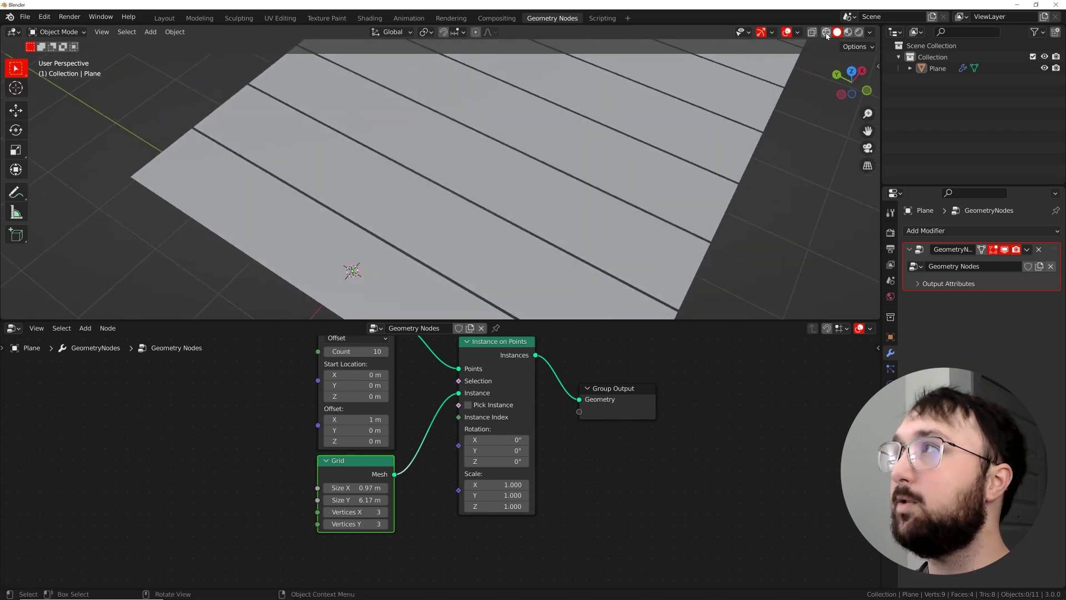
{"action": "left_click", "coordinate": [826, 32]}
{"action": "middle_click_drag", "start_coordinate": [547, 212], "coordinate": [500, 228]}
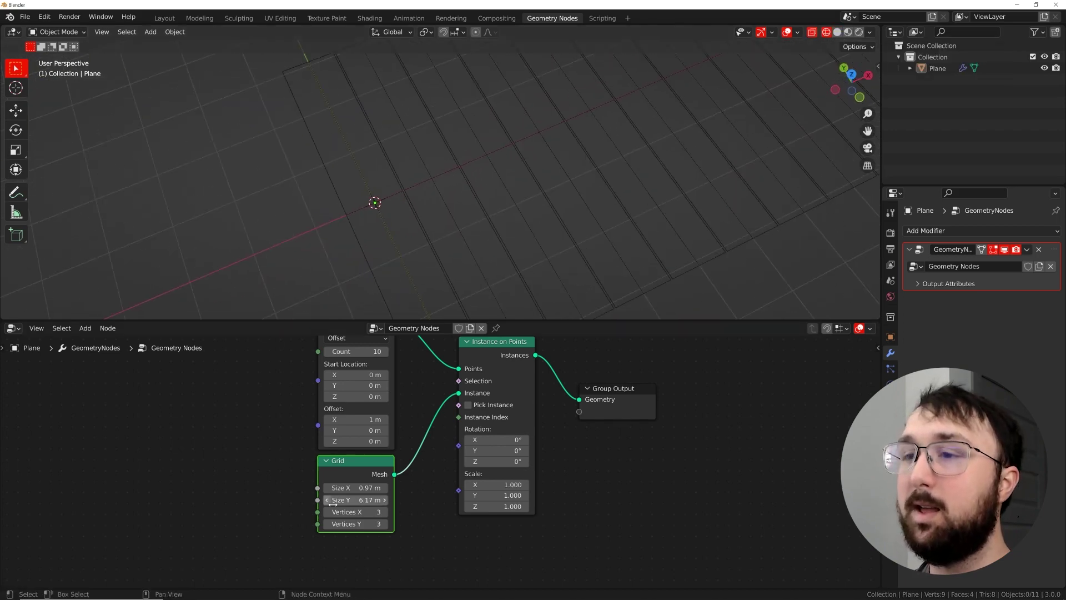
{"action": "left_click_drag", "start_coordinate": [358, 513], "coordinate": [378, 524]}
{"action": "middle_click_drag", "start_coordinate": [523, 226], "coordinate": [585, 172]}
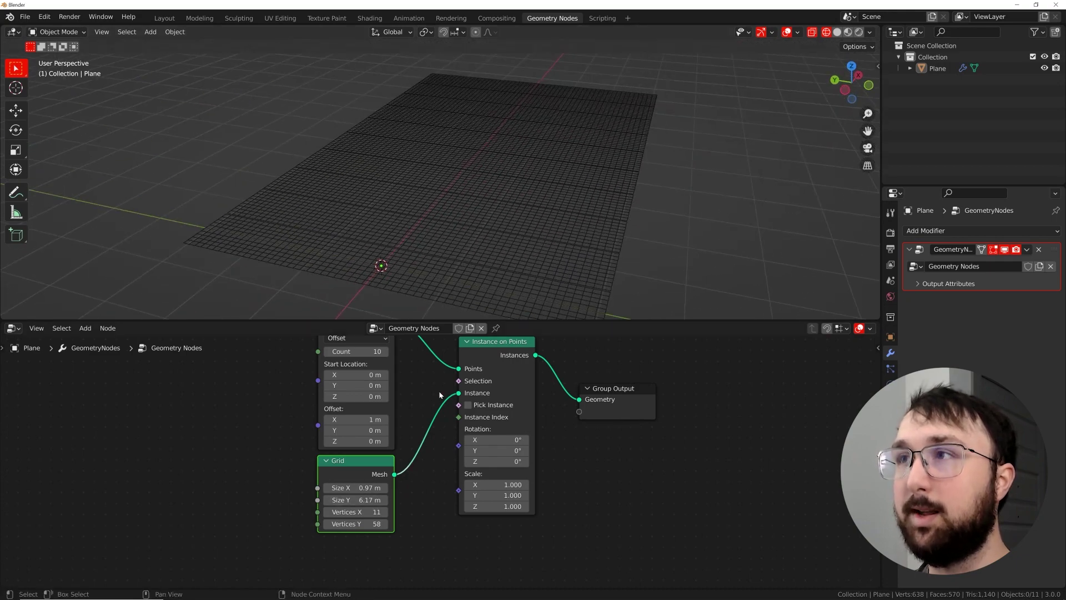
{"action": "mouse_move", "coordinate": [433, 289]}
{"action": "middle_mouse_down"}
{"action": "mouse_move", "coordinate": [504, 202]}
{"action": "mouse_move", "coordinate": [666, 144]}
{"action": "middle_mouse_up"}
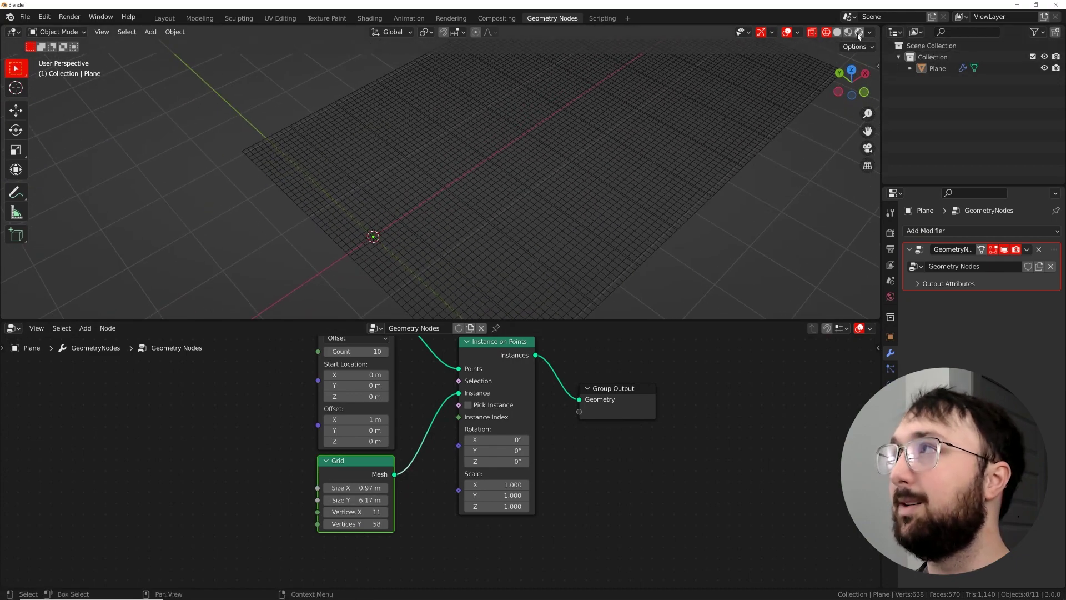
{"action": "left_click_drag", "start_coordinate": [364, 516], "coordinate": [390, 524]}
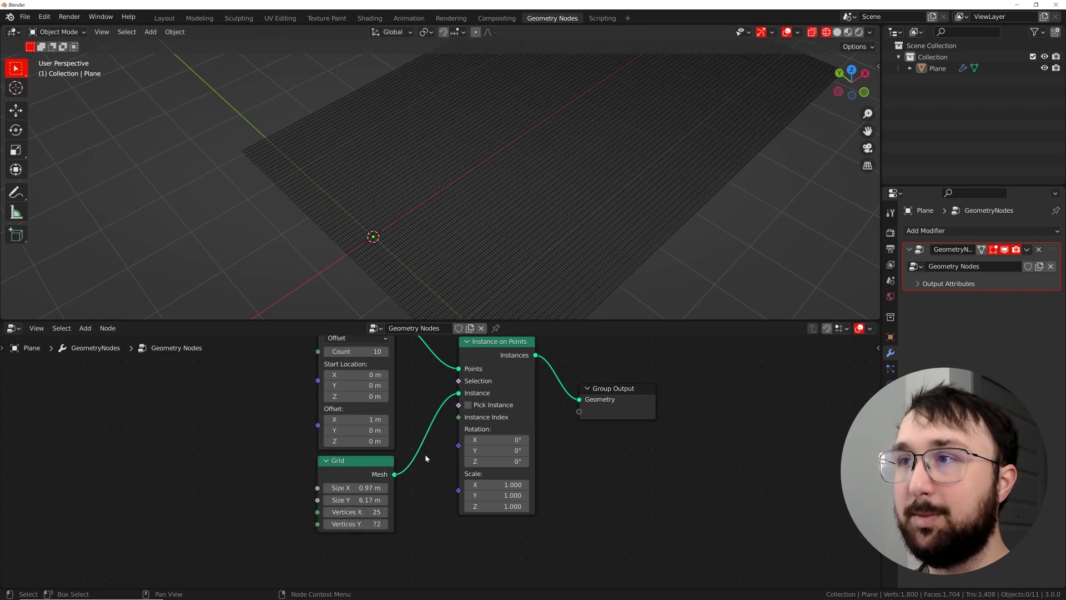
{"action": "middle_click_drag", "start_coordinate": [466, 267], "coordinate": [495, 207]}
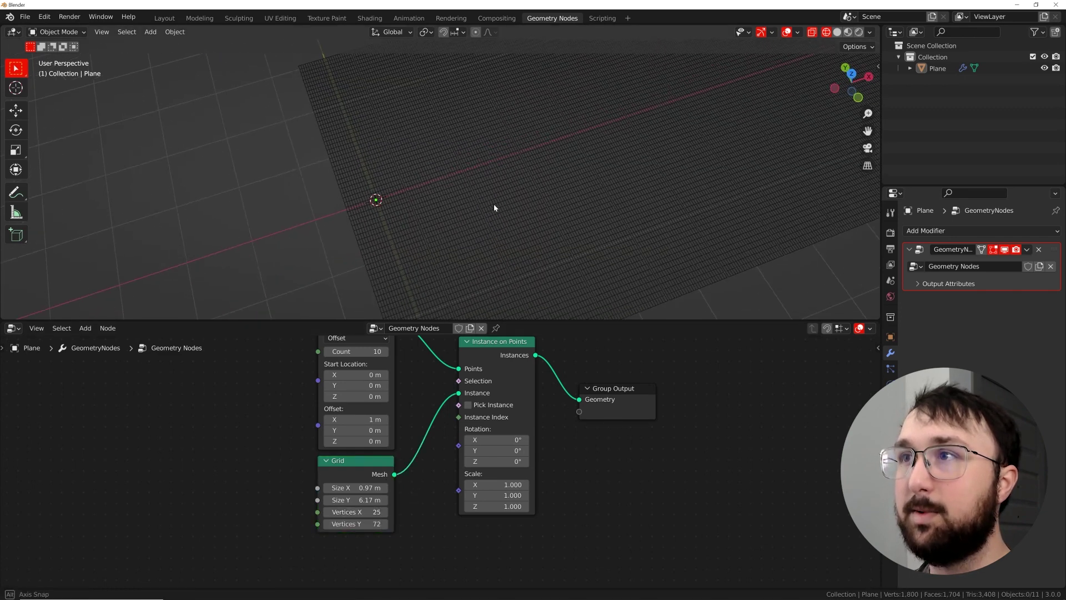
- Return the viewport to solid shading and view the planks from a low angle
{"action": "left_click", "coordinate": [847, 33]}
{"action": "left_click", "coordinate": [837, 32]}
{"action": "mouse_move", "coordinate": [543, 183]}
{"action": "middle_mouse_down"}
{"action": "mouse_move", "coordinate": [581, 155]}
{"action": "mouse_move", "coordinate": [583, 194]}
{"action": "mouse_move", "coordinate": [502, 219]}
{"action": "mouse_move", "coordinate": [514, 226]}
{"action": "mouse_move", "coordinate": [494, 209]}
{"action": "middle_mouse_up"}
- Make room before the Group Output and insert a Set Position node after Instance on Points
{"action": "middle_click_drag", "start_coordinate": [512, 409], "coordinate": [428, 439]}
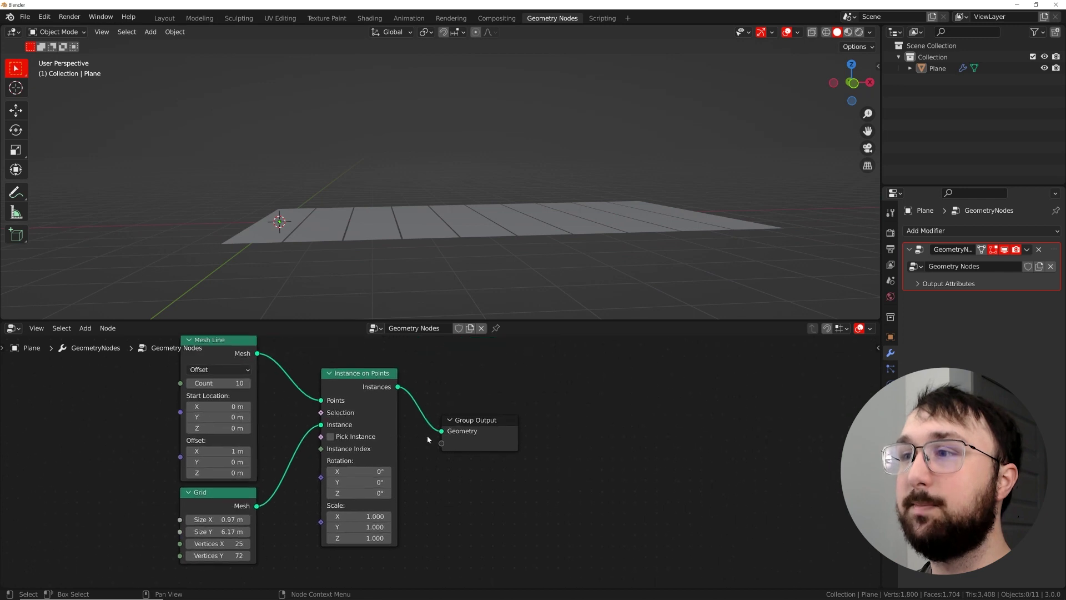
{"action": "left_click_drag", "start_coordinate": [487, 422], "coordinate": [660, 394]}
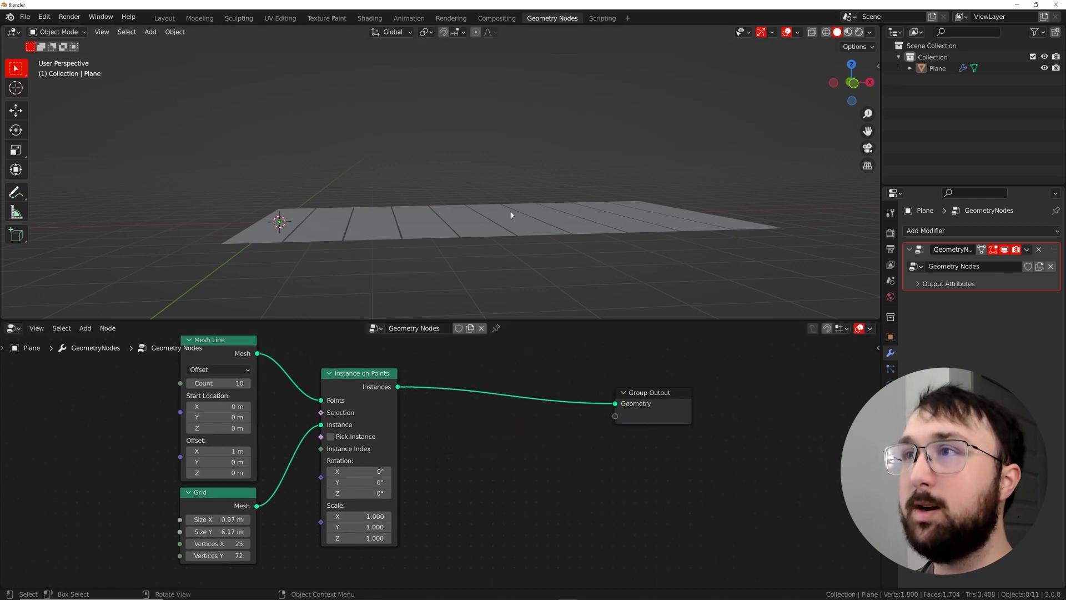
{"action": "key", "text": "shift+a"}
{"action": "left_click", "coordinate": [527, 368]}
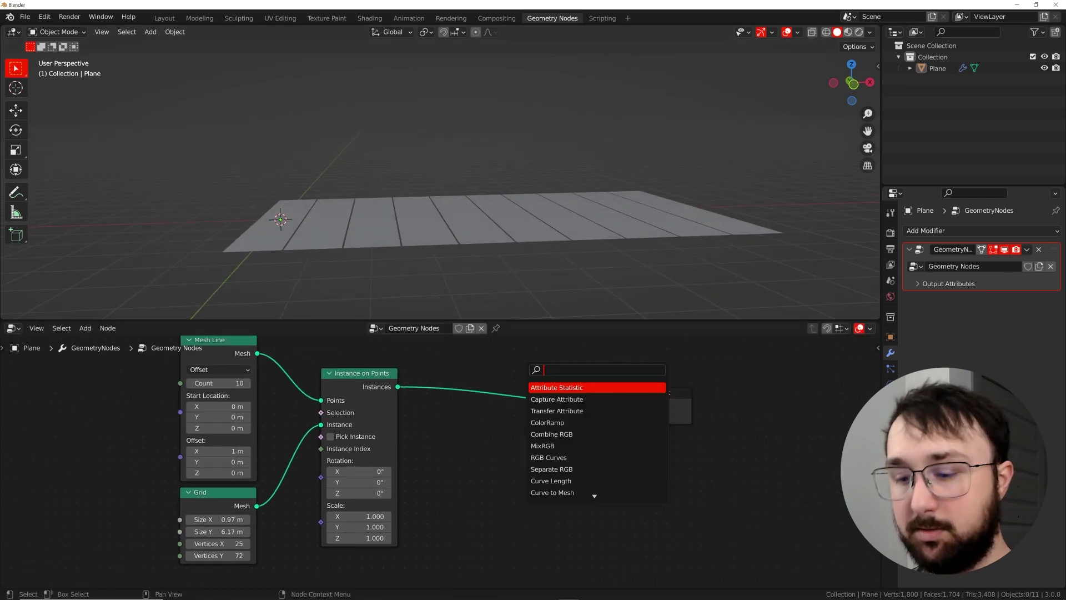
{"action": "type", "text": "set"}
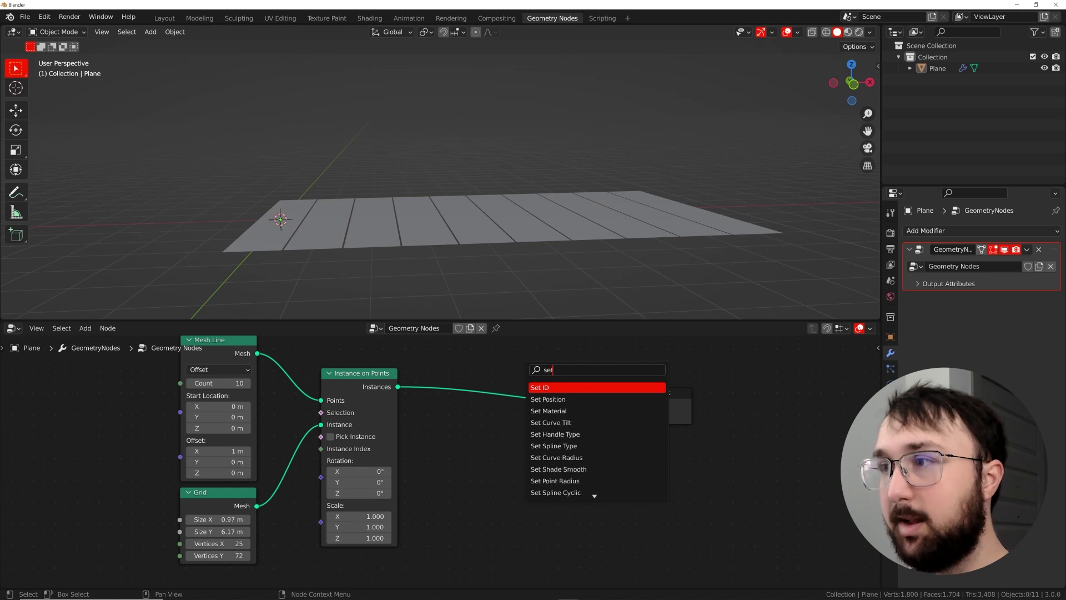
{"action": "key", "text": "Down"}
{"action": "key", "text": "Return"}
{"action": "left_click", "coordinate": [504, 388]}
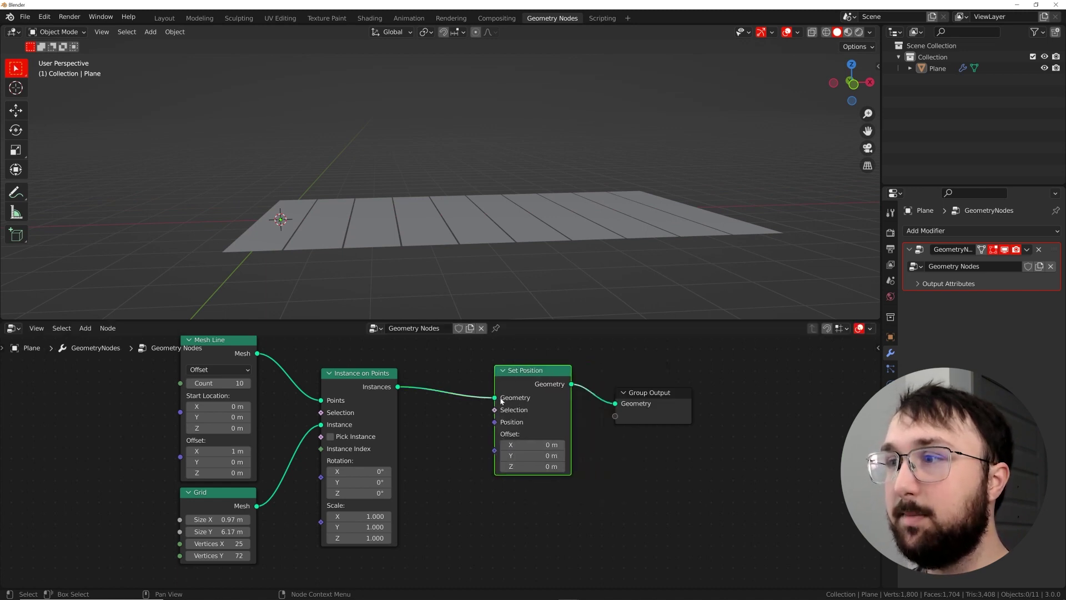
- Add a Random Value node below the Set Position node and set its data type to Vector
{"action": "scroll", "coordinate": [444, 411], "scroll_direction": "down", "scroll_amount": 1}
{"action": "key", "text": "shift+a"}
{"action": "left_click", "coordinate": [452, 372]}
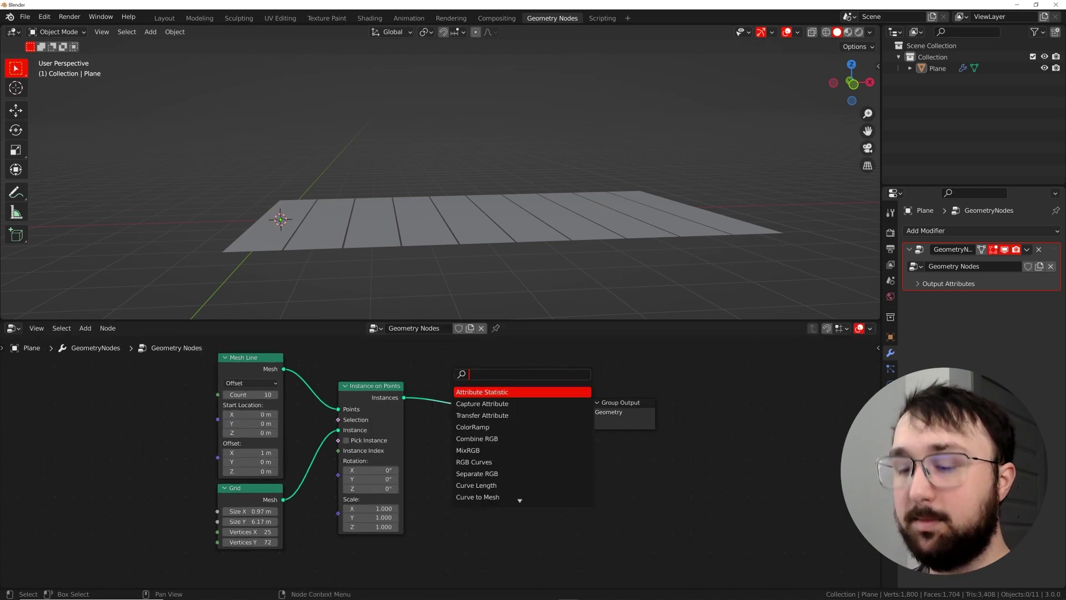
{"action": "type", "text": "ra"}
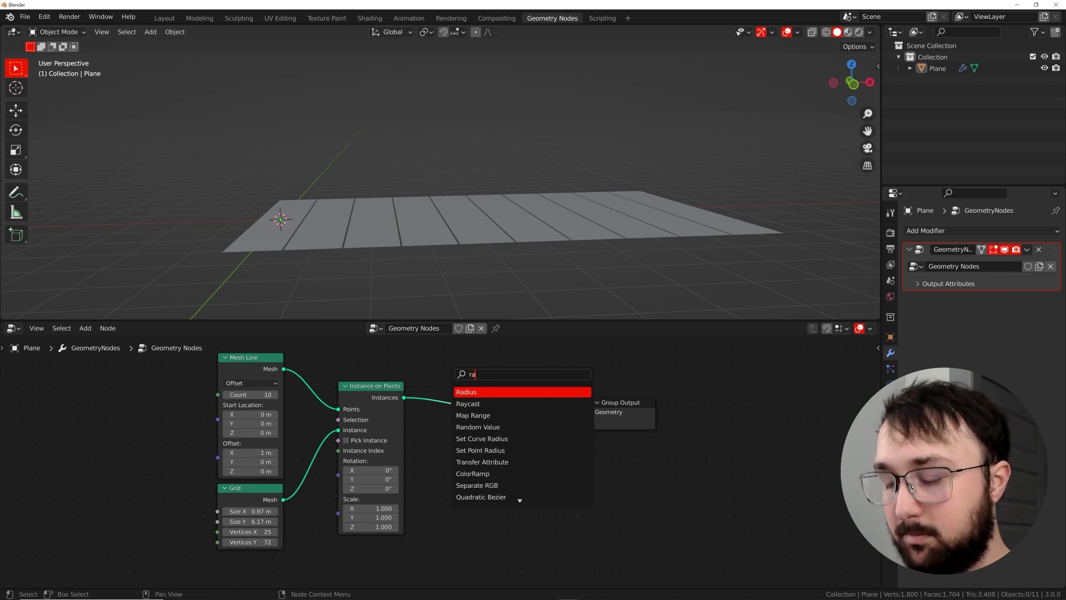
{"action": "type", "text": "nd"}
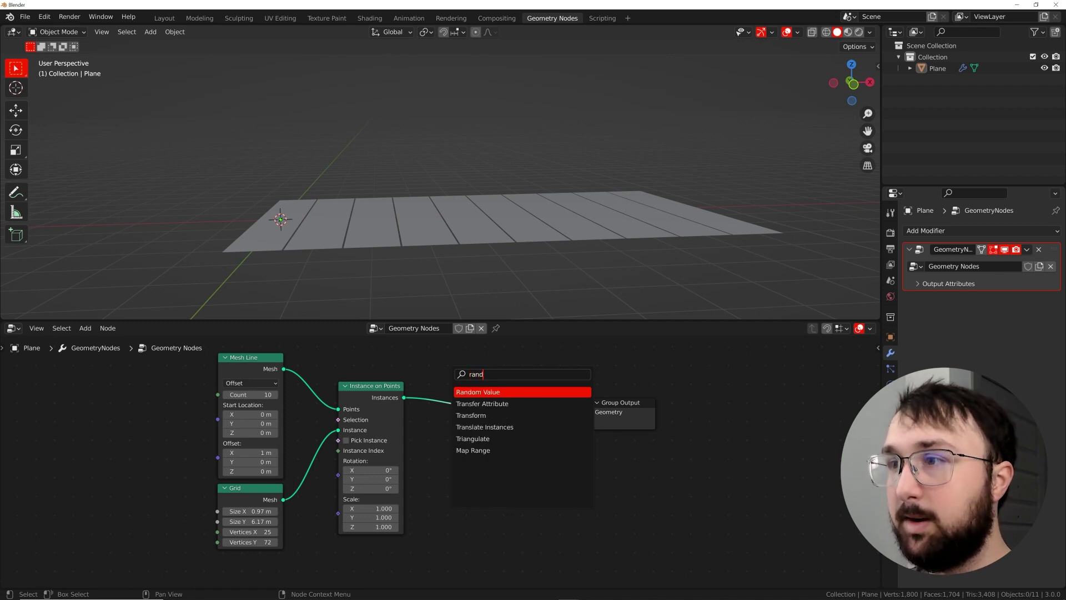
{"action": "key", "text": "Return"}
{"action": "left_click", "coordinate": [433, 497]}
{"action": "left_click", "coordinate": [443, 507]}
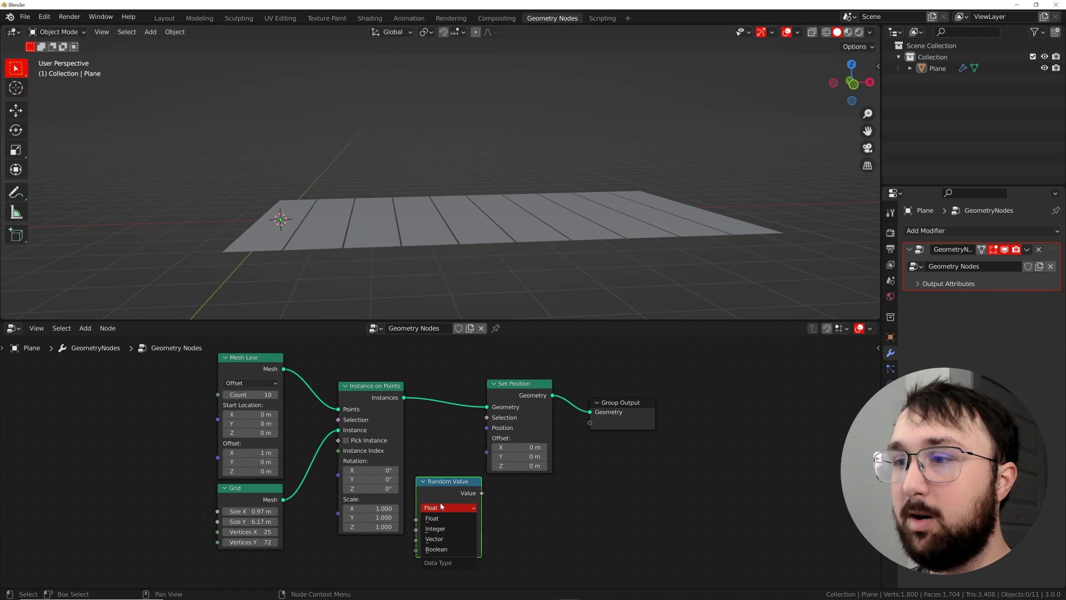
{"action": "left_click", "coordinate": [434, 539]}
- Place the Random Value node below Instance on Points and connect its Value to the Set Position's Offset
{"action": "left_click_drag", "start_coordinate": [450, 489], "coordinate": [376, 547]}
{"action": "left_click_drag", "start_coordinate": [369, 395], "coordinate": [364, 354]}
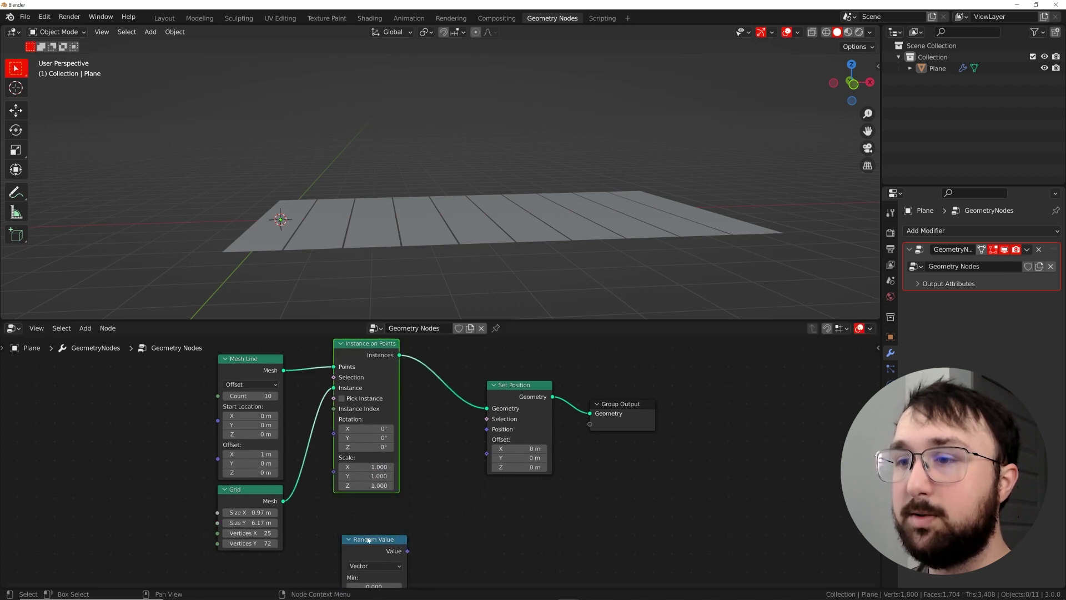
{"action": "left_click_drag", "start_coordinate": [366, 539], "coordinate": [354, 504]}
{"action": "middle_click_drag", "start_coordinate": [369, 517], "coordinate": [374, 431]}
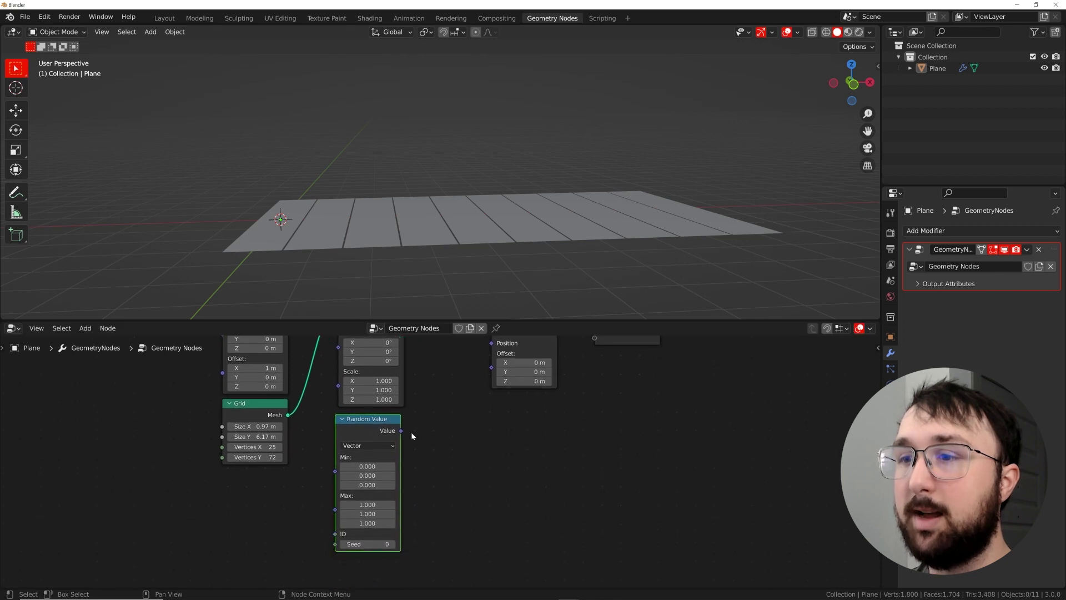
{"action": "left_click_drag", "start_coordinate": [401, 431], "coordinate": [492, 373]}
- Set the Random Value's Max to 0 in X and Y so only the height is randomised
{"action": "middle_click_drag", "start_coordinate": [503, 166], "coordinate": [497, 200]}
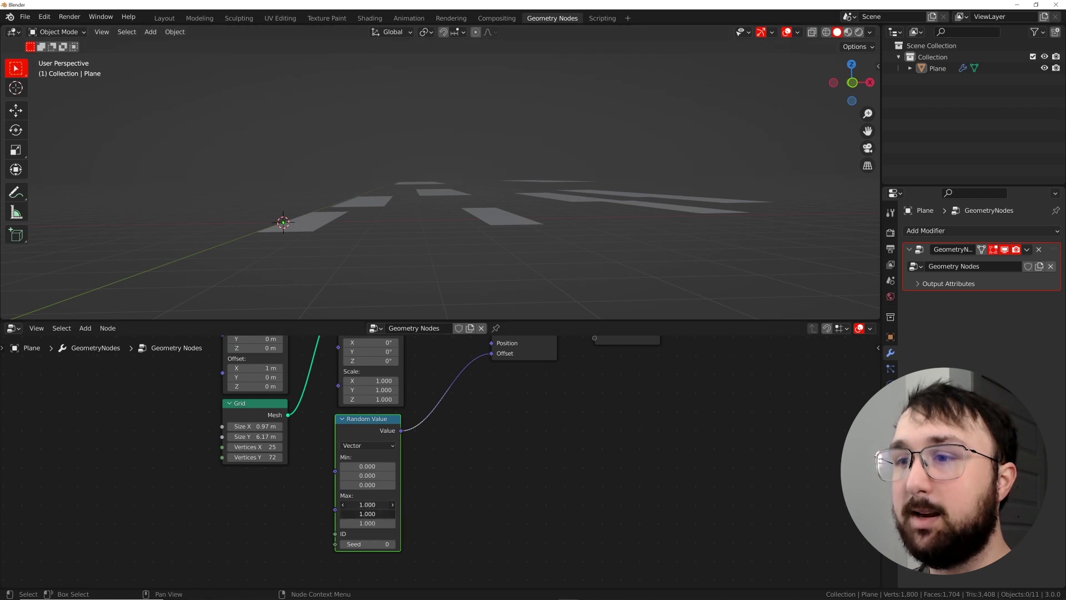
{"action": "type", "text": "0"}
{"action": "key", "text": "Return"}
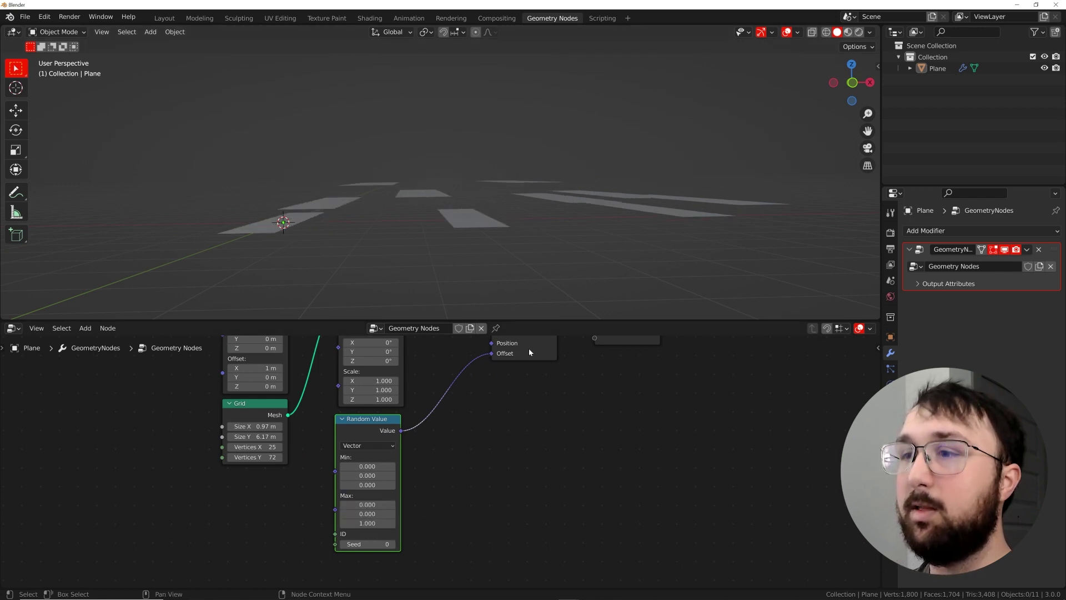
- Try a Max Y of about -8.1 on the Random Value node and undo it
{"action": "left_click_drag", "start_coordinate": [367, 504], "coordinate": [329, 514]}
{"action": "key", "text": "ctrl+z"}
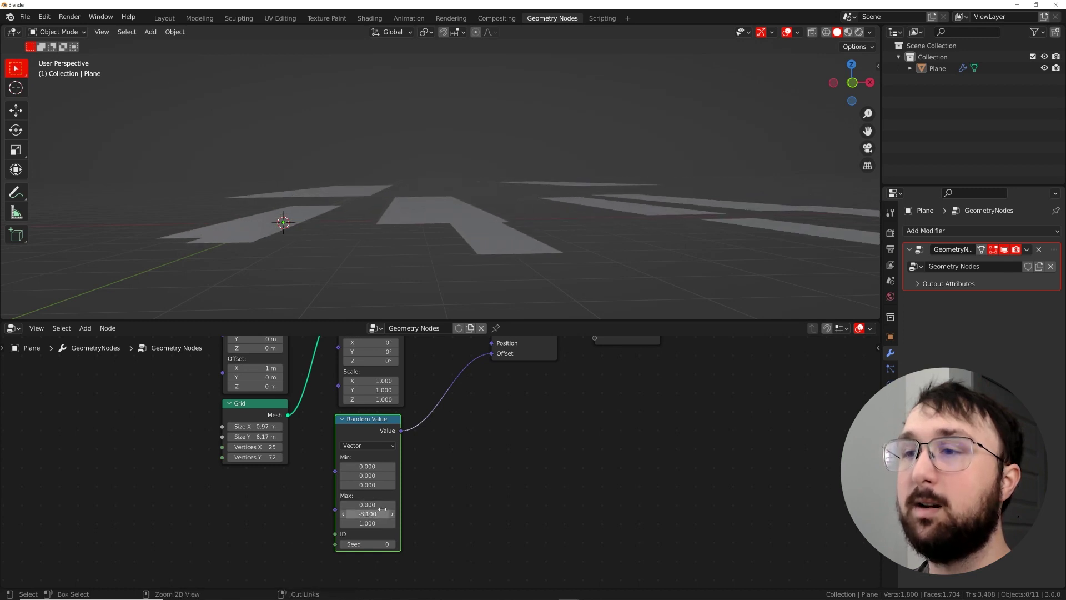
{"action": "key", "text": "ctrl+z"}
- Lower the Random Value's Max Z to 0.39 and set its seed to 1
{"action": "middle_click_drag", "start_coordinate": [439, 218], "coordinate": [441, 185]}
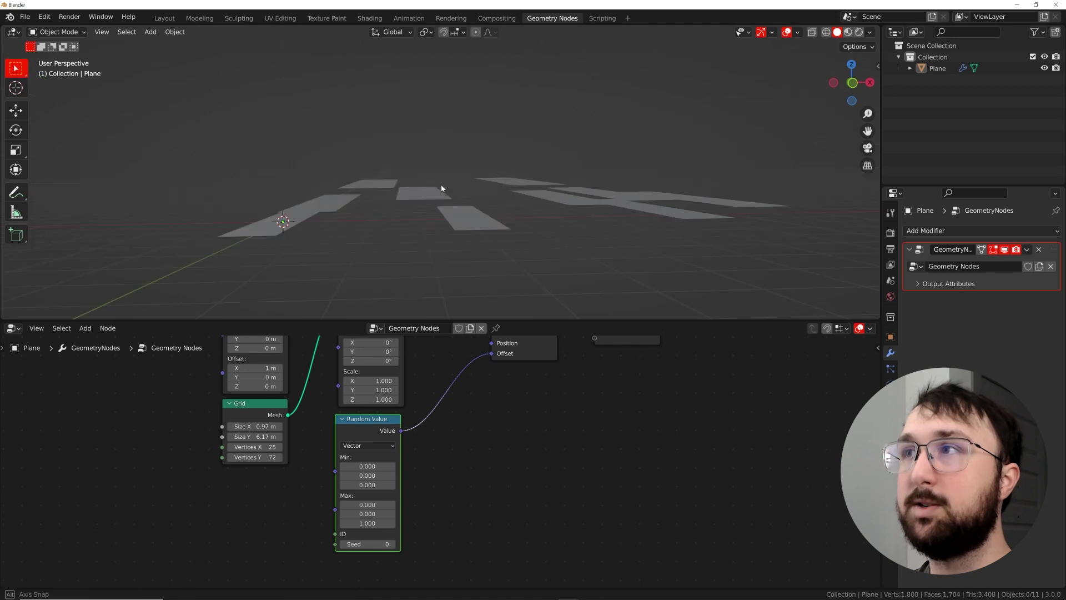
{"action": "left_click_drag", "start_coordinate": [373, 523], "coordinate": [352, 523]}
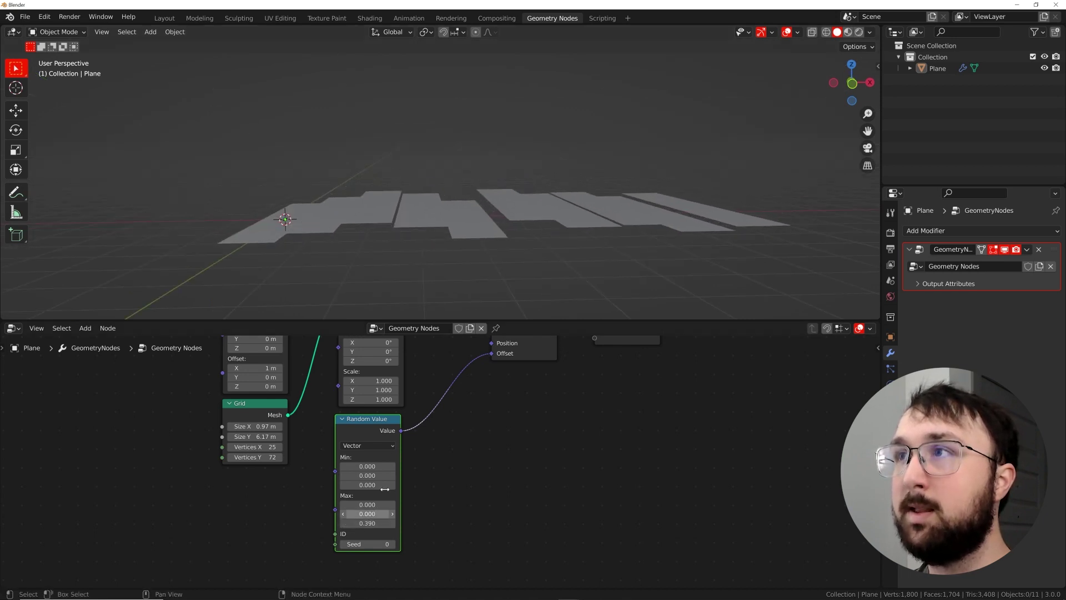
{"action": "middle_click_drag", "start_coordinate": [497, 311], "coordinate": [517, 238]}
{"action": "left_click", "coordinate": [393, 544]}
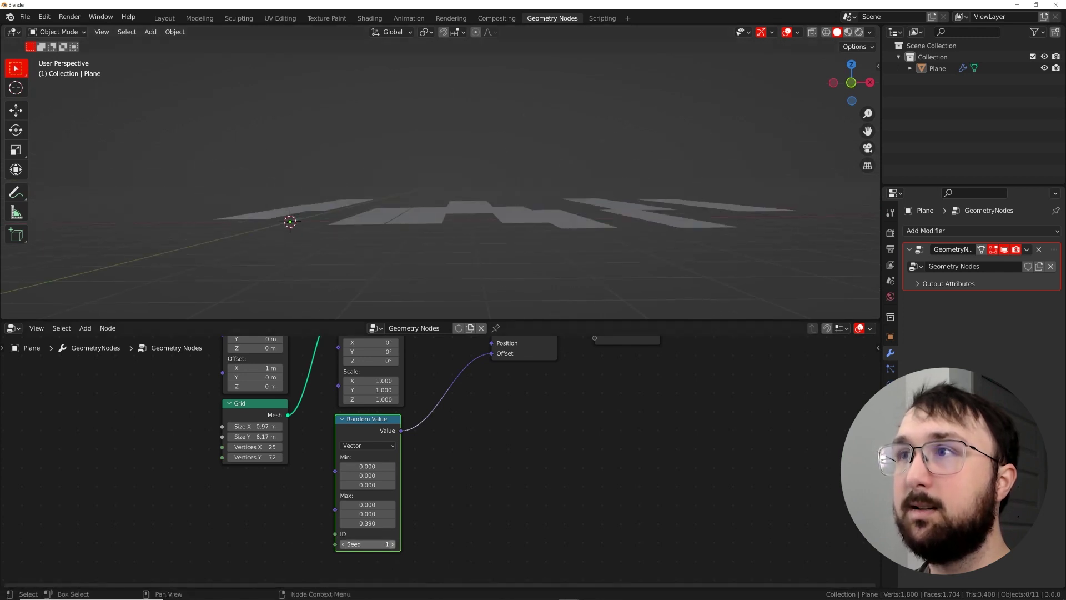
- Raise the Random Value node's seed to 9 to vary the plank heights
{"action": "left_click", "coordinate": [393, 544]}
{"action": "left_click", "coordinate": [393, 544]}
{"action": "left_click", "coordinate": [394, 544]}
{"action": "left_click", "coordinate": [394, 544]}
{"action": "left_click", "coordinate": [393, 544]}
{"action": "left_click", "coordinate": [393, 544]}
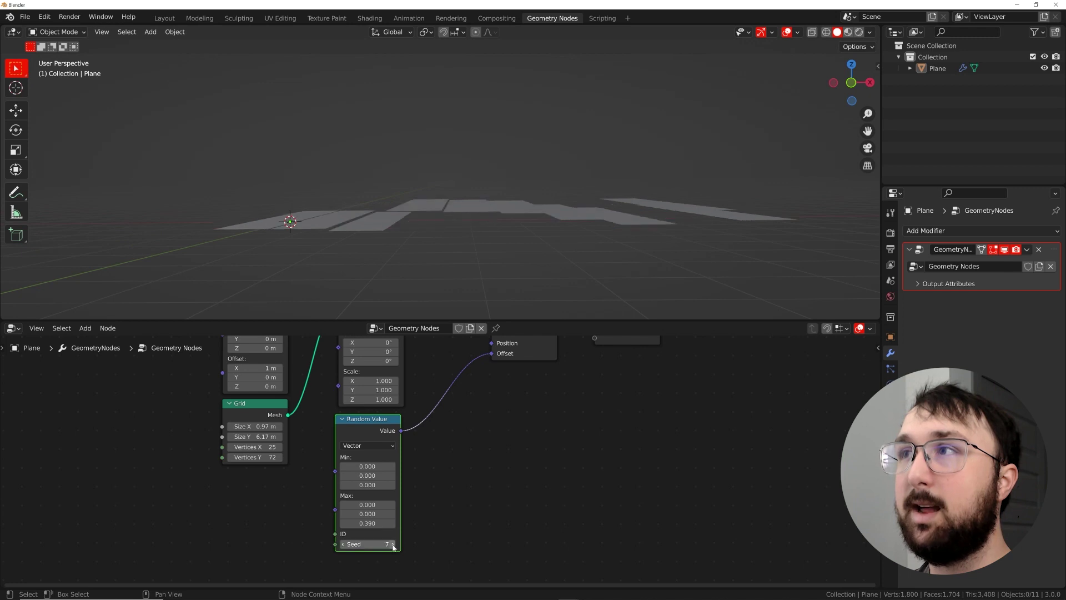
{"action": "middle_click_drag", "start_coordinate": [541, 234], "coordinate": [554, 252]}
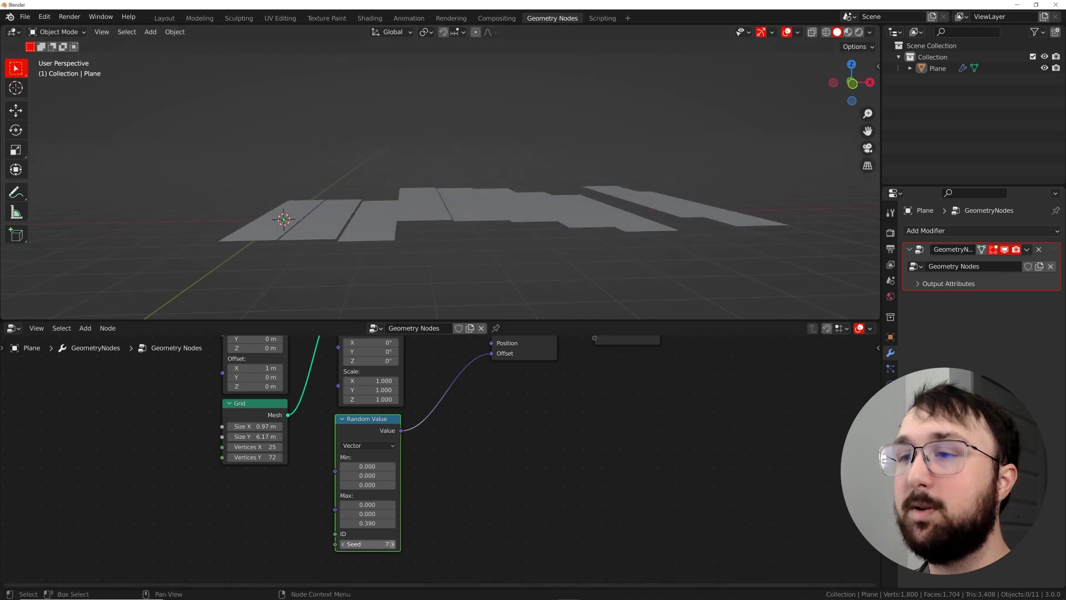
{"action": "left_click", "coordinate": [393, 544]}
{"action": "left_click", "coordinate": [394, 544]}
{"action": "middle_click_drag", "start_coordinate": [565, 212], "coordinate": [486, 235]}
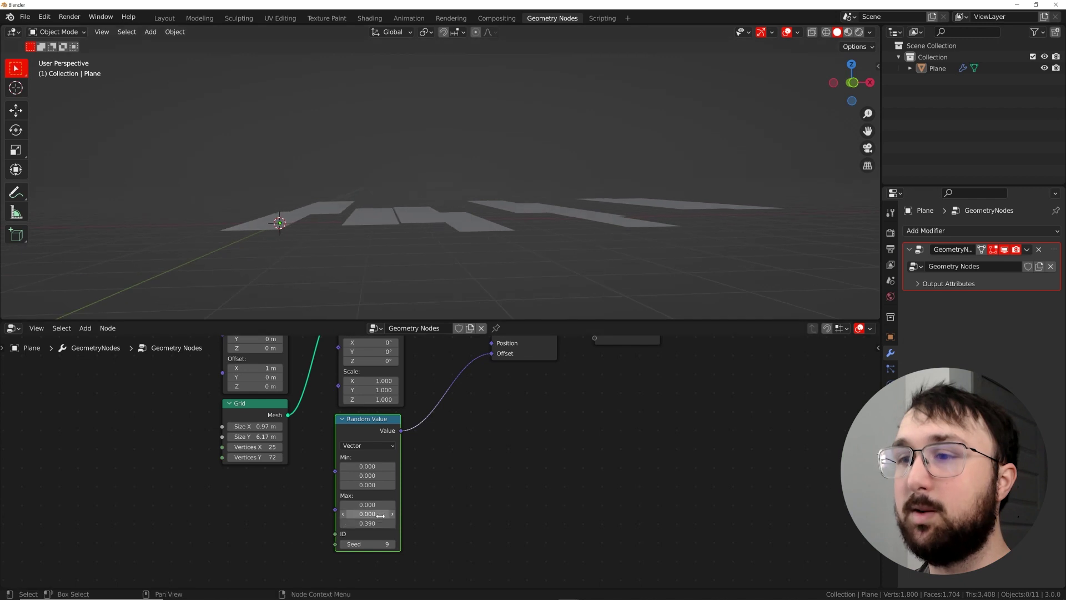
- Lower the Random Value node's Max Z to 0.27
{"action": "left_click_drag", "start_coordinate": [367, 523], "coordinate": [348, 523]}
{"action": "middle_click_drag", "start_coordinate": [444, 216], "coordinate": [451, 237]}
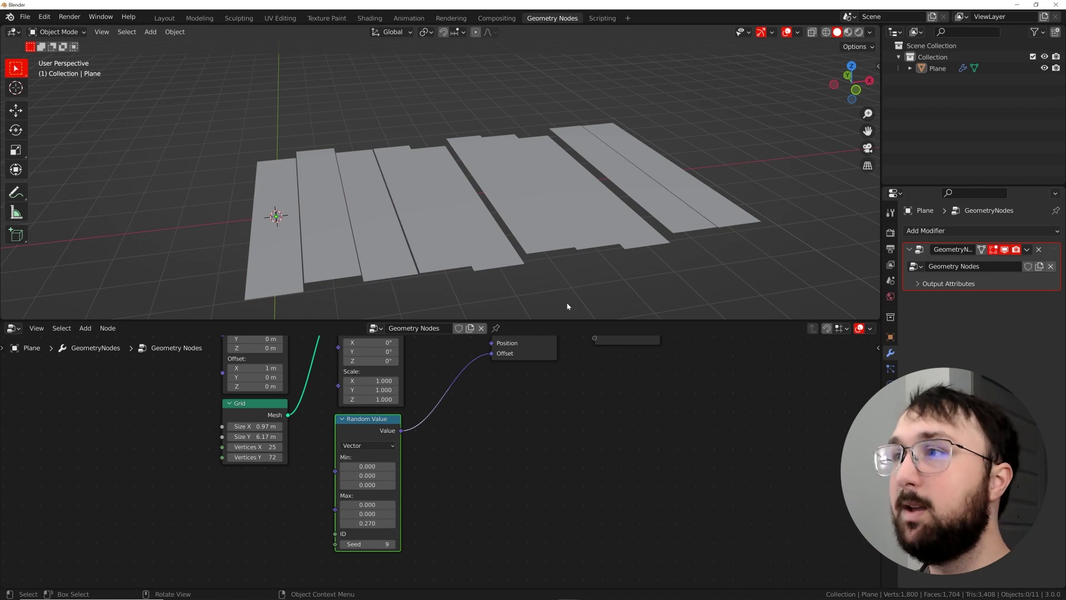
{"action": "middle_click_drag", "start_coordinate": [555, 165], "coordinate": [542, 135]}
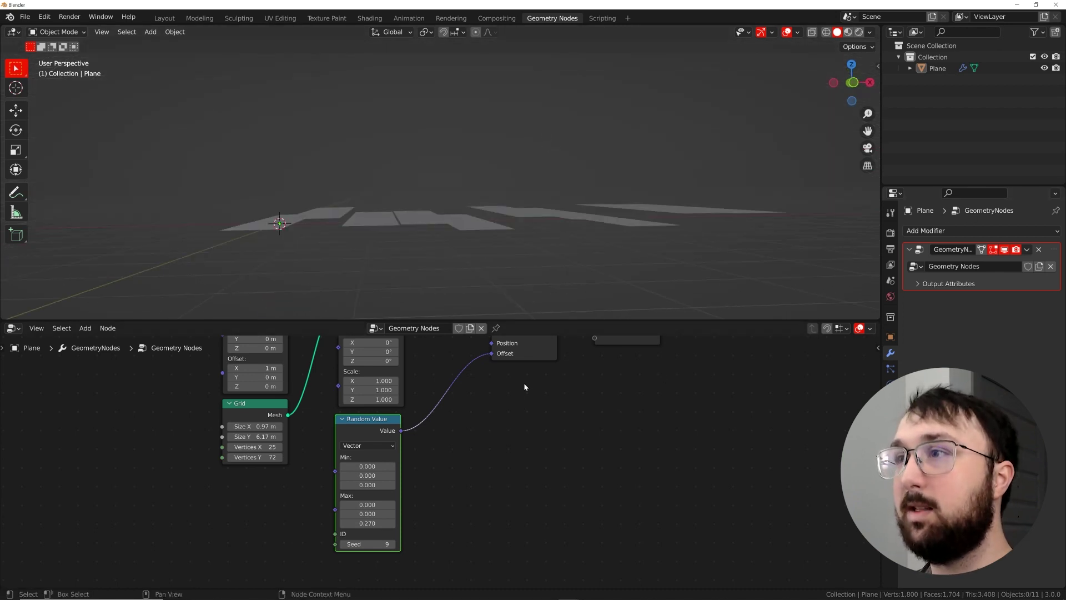
- Insert a Realize Instances node between Set Position and Group Output
{"action": "middle_click_drag", "start_coordinate": [524, 384], "coordinate": [443, 452]}
{"action": "left_click_drag", "start_coordinate": [549, 388], "coordinate": [660, 388]}
{"action": "key", "text": "shift+a"}
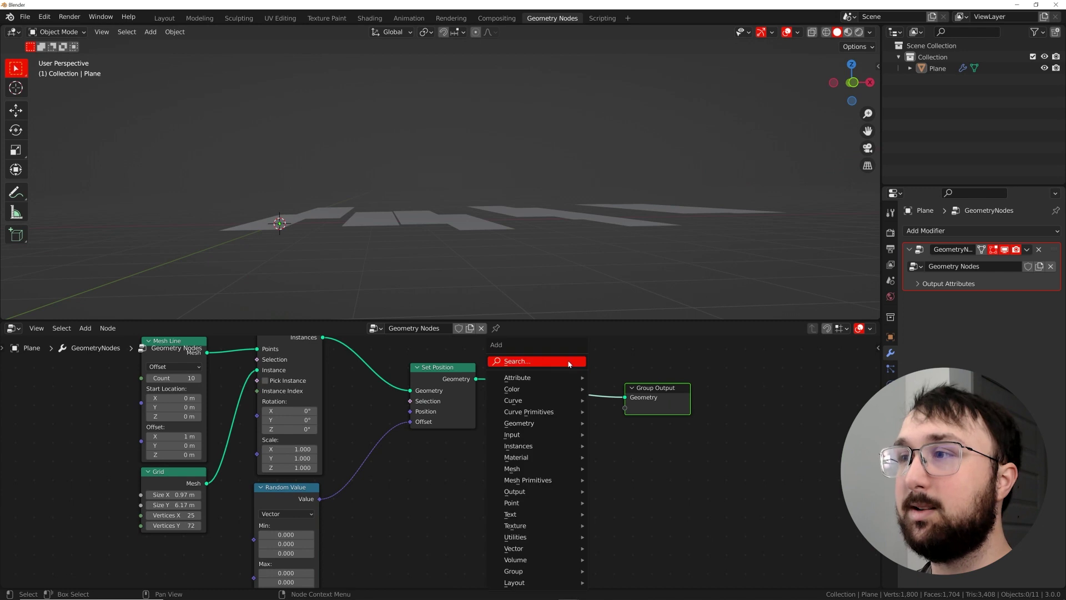
{"action": "left_click", "coordinate": [569, 361]}
{"action": "type", "text": "rea"}
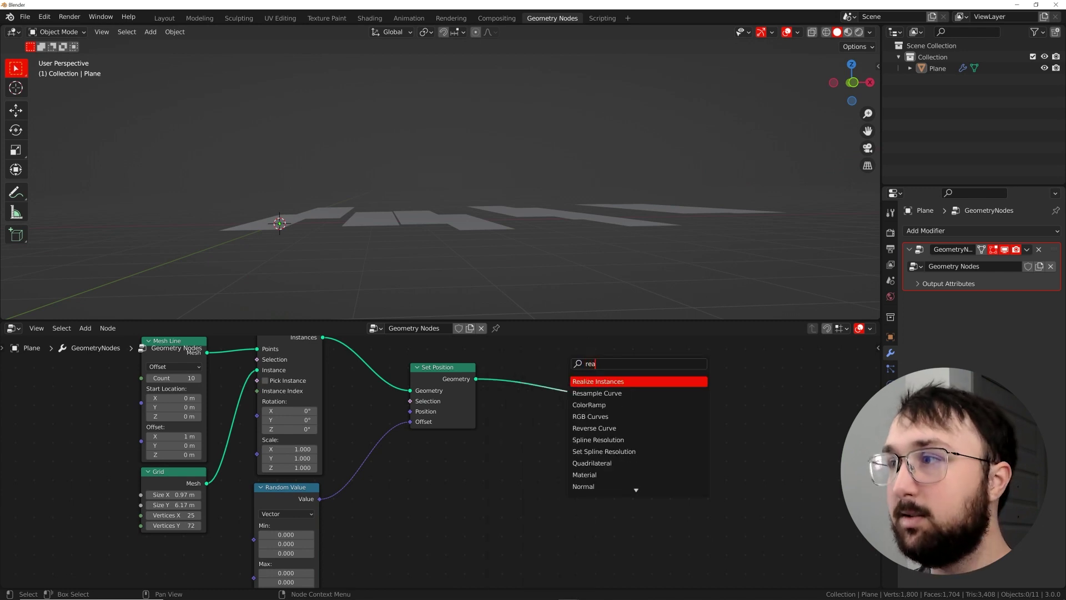
{"action": "left_click", "coordinate": [611, 381]}
{"action": "left_click", "coordinate": [564, 383]}
{"action": "middle_click_drag", "start_coordinate": [613, 208], "coordinate": [615, 220]}
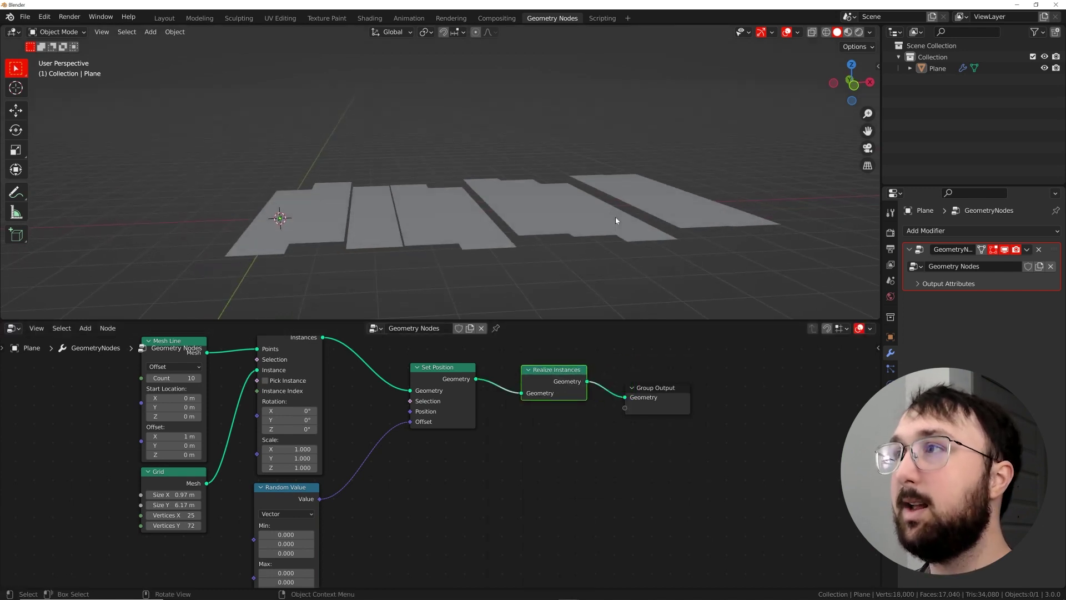
{"action": "left_click", "coordinate": [926, 231]}
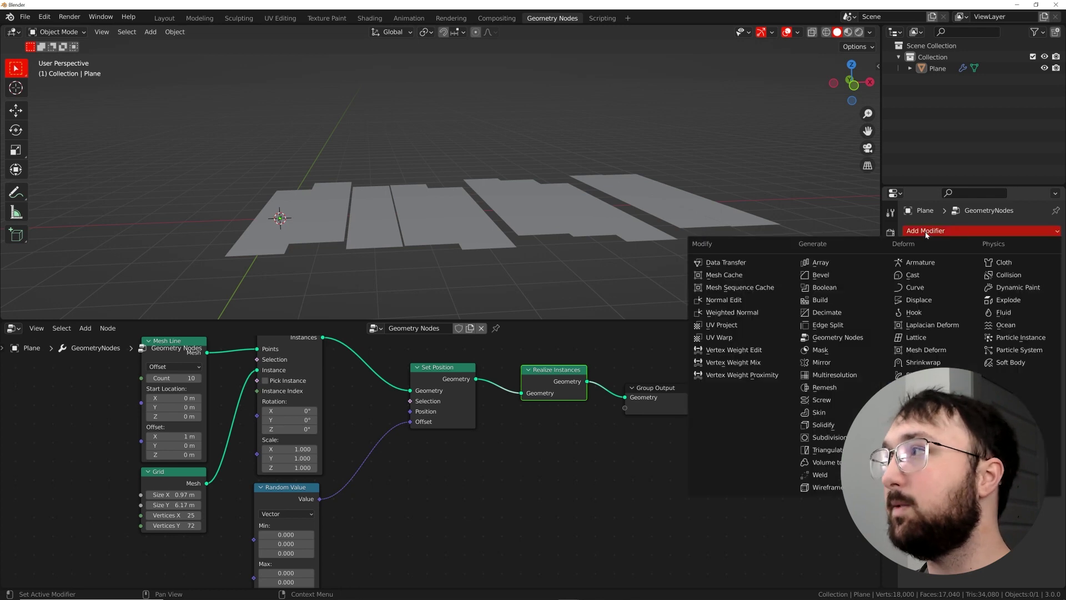
{"action": "left_click", "coordinate": [830, 425]}
{"action": "left_click_drag", "start_coordinate": [1000, 330], "coordinate": [1050, 330]}
{"action": "left_click", "coordinate": [1039, 299]}
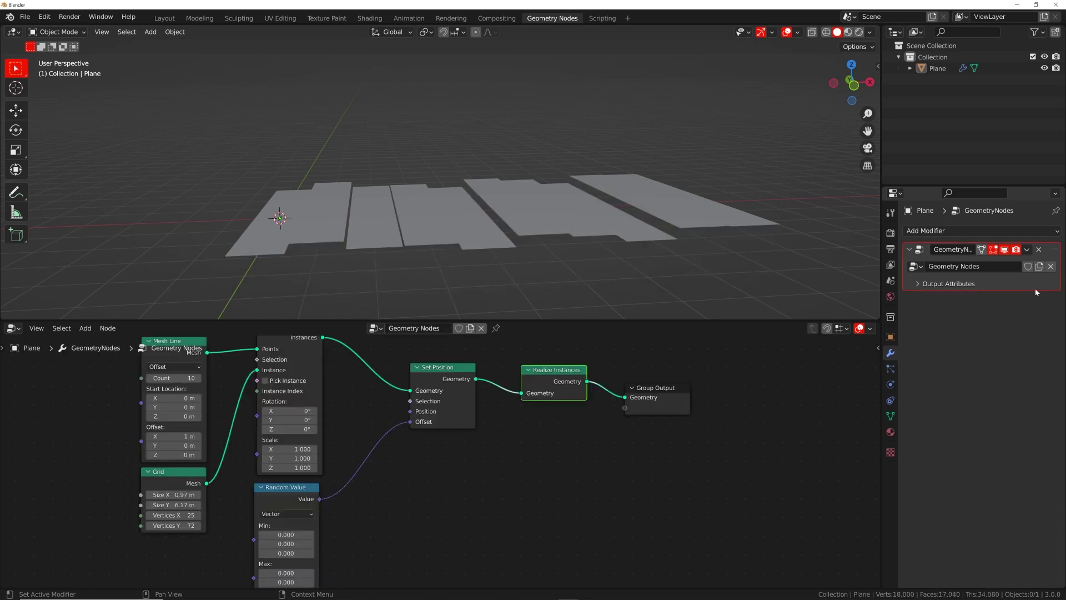
- Add a Displace modifier to the plane with a new texture of type Clouds
{"action": "left_click", "coordinate": [966, 232]}
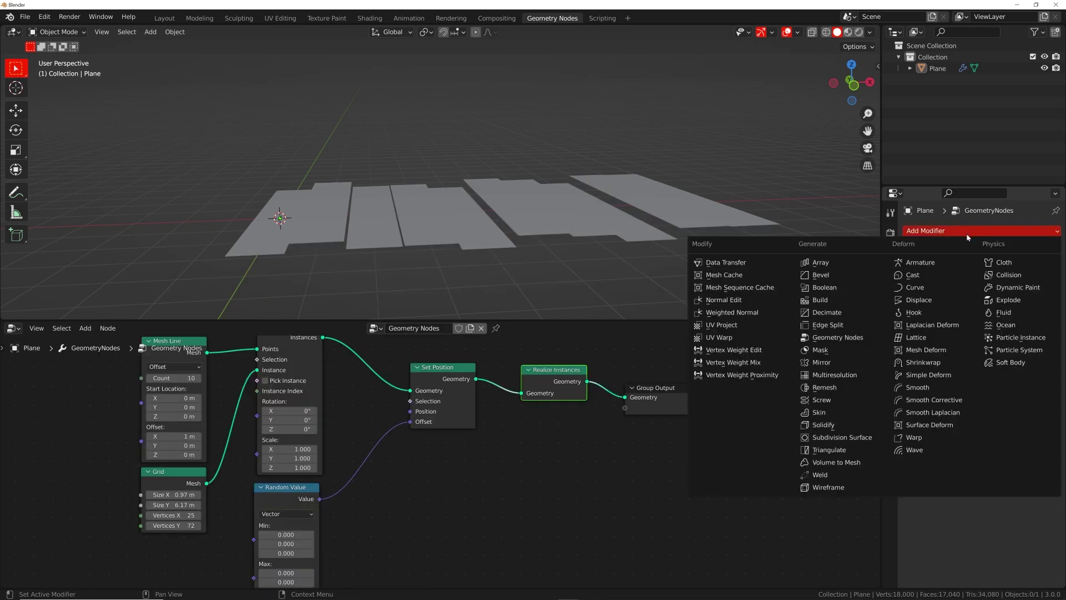
{"action": "left_click", "coordinate": [907, 302]}
{"action": "left_click", "coordinate": [991, 316]}
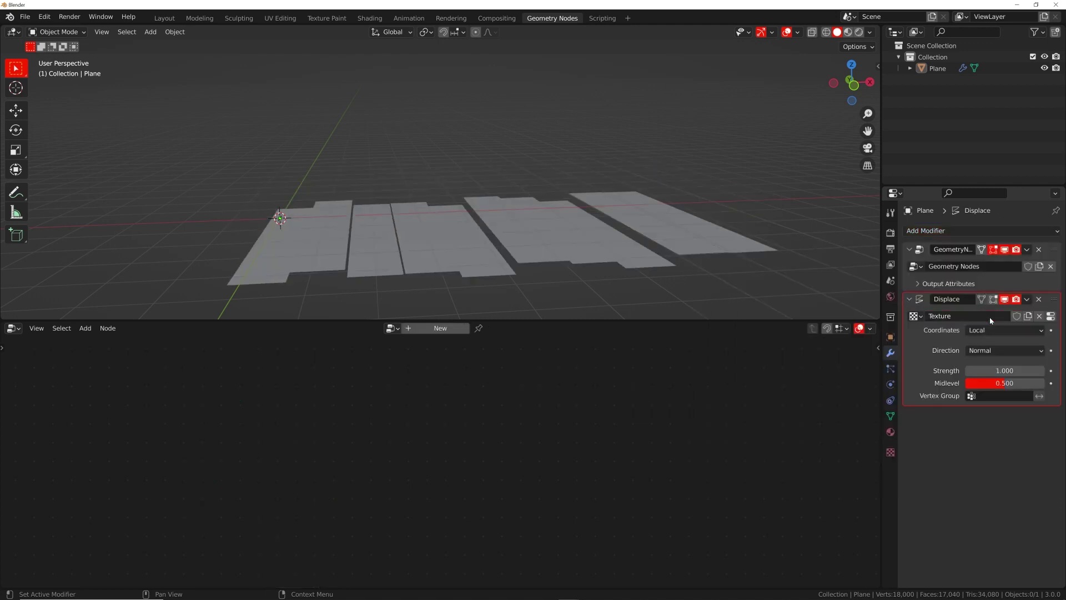
{"action": "left_click", "coordinate": [1050, 316]}
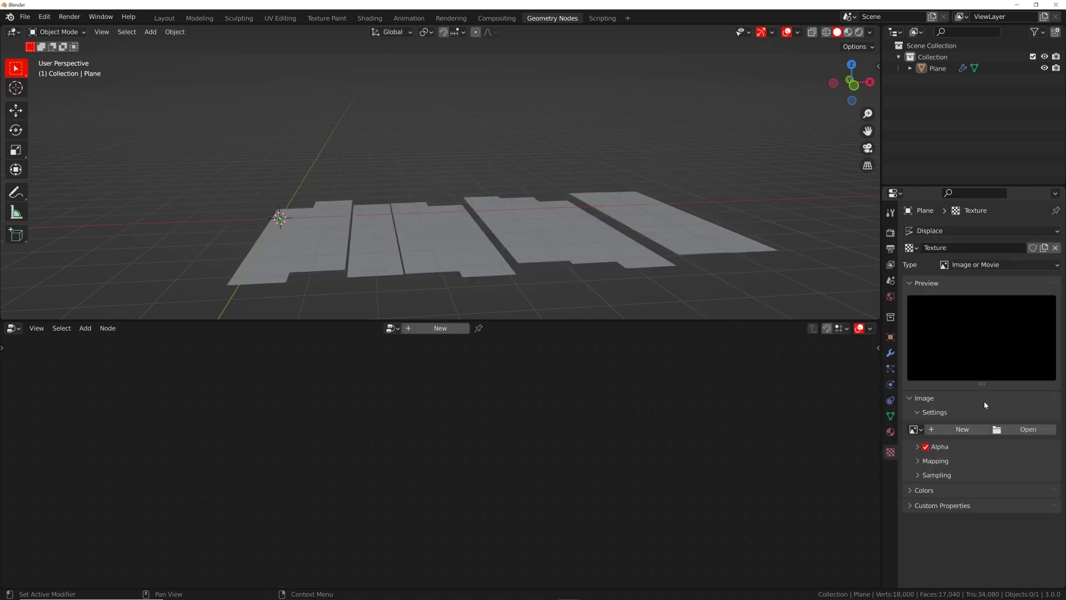
{"action": "left_click", "coordinate": [976, 268]}
{"action": "left_click", "coordinate": [978, 303]}
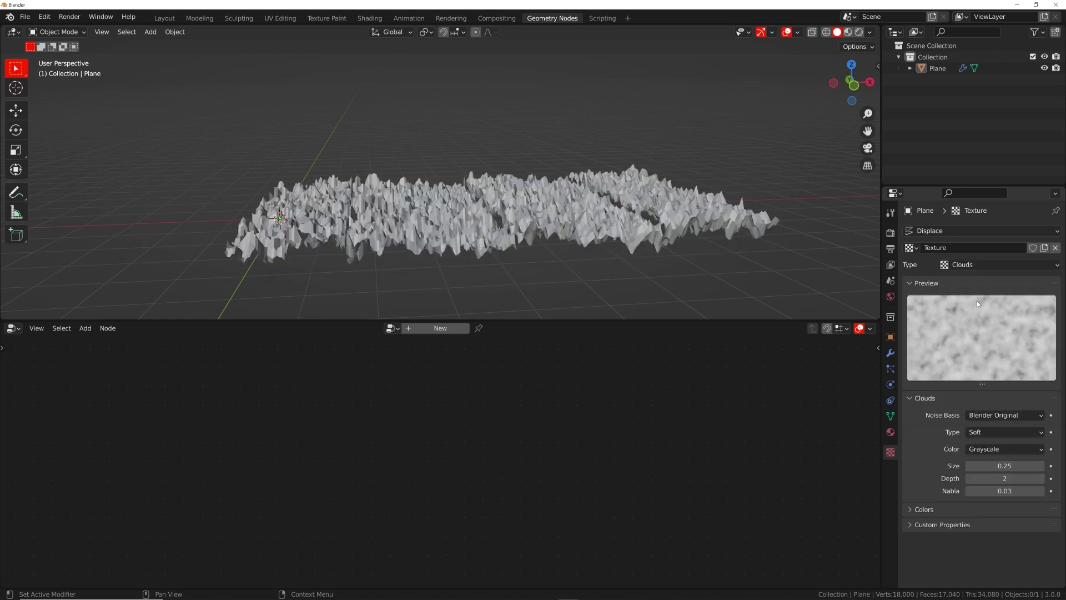
- Set the Clouds texture's depth to 0 and its size to 3.00 for broad, smooth waves
{"action": "left_click_drag", "start_coordinate": [1009, 477], "coordinate": [978, 477]}
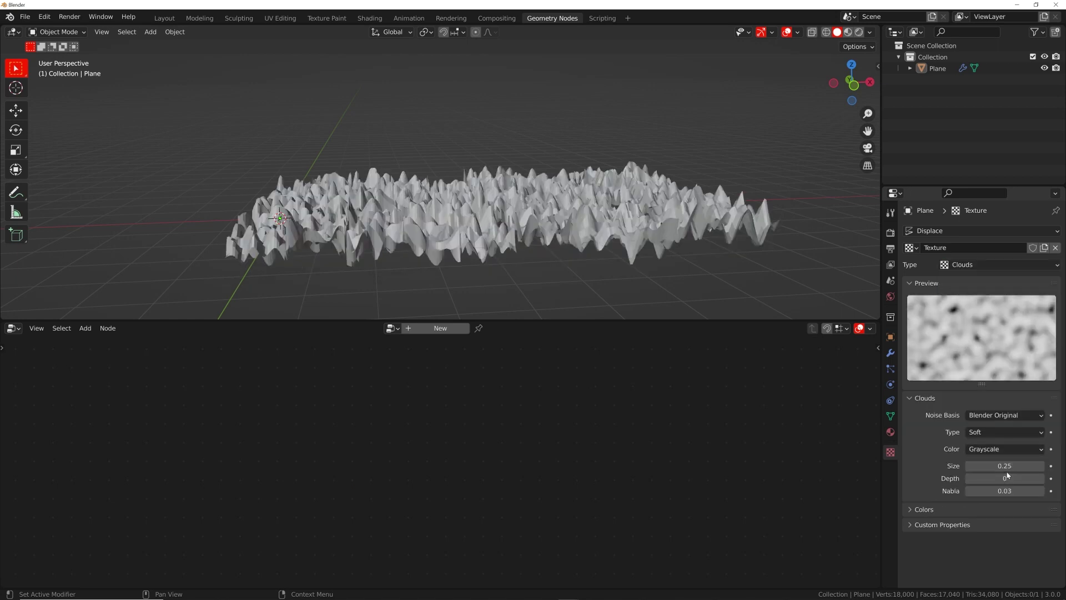
{"action": "left_click", "coordinate": [1008, 469]}
{"action": "key", "text": "Return"}
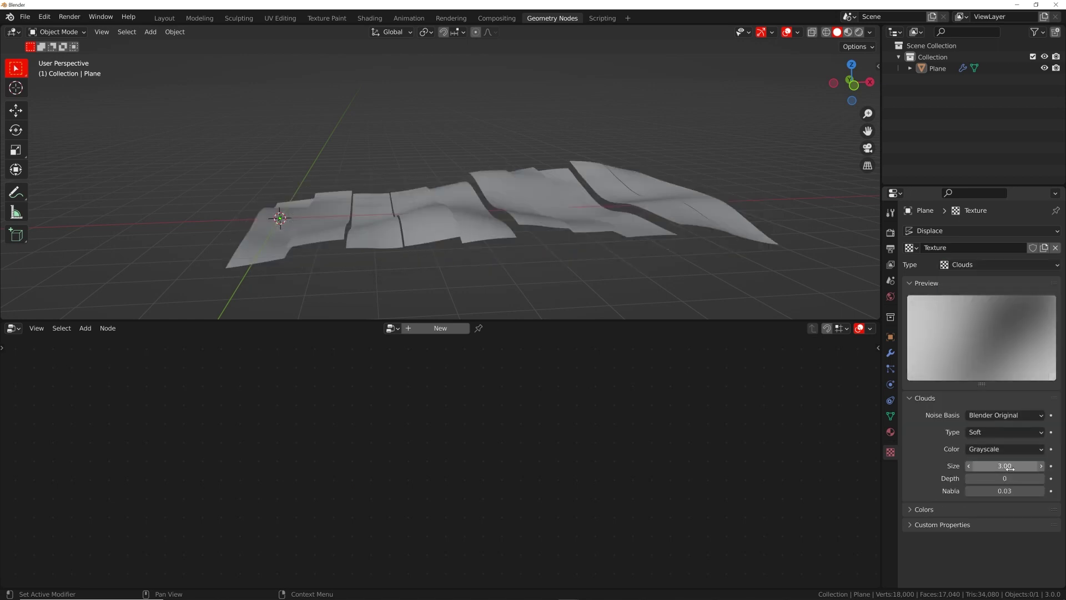
{"action": "middle_click_drag", "start_coordinate": [548, 135], "coordinate": [569, 171]}
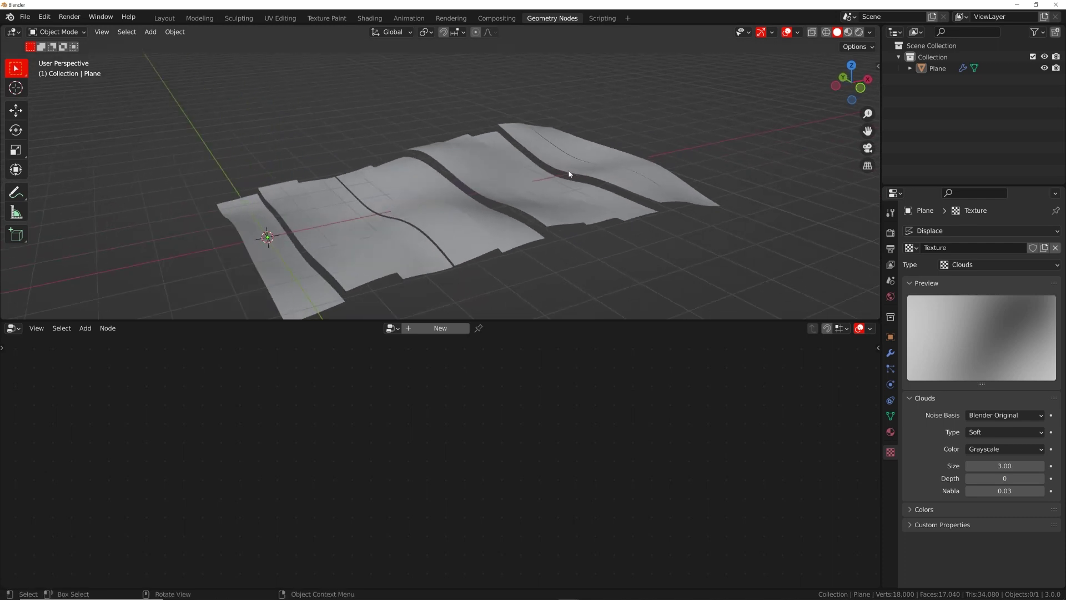
- Reduce the Displace modifier's strength to 0.6
{"action": "left_click", "coordinate": [891, 355]}
{"action": "mouse_move", "coordinate": [1005, 370]}
{"action": "left_mouse_down"}
{"action": "mouse_move", "coordinate": [982, 370]}
{"action": "mouse_move", "coordinate": [1014, 371]}
{"action": "mouse_move", "coordinate": [1000, 370]}
{"action": "left_mouse_up"}
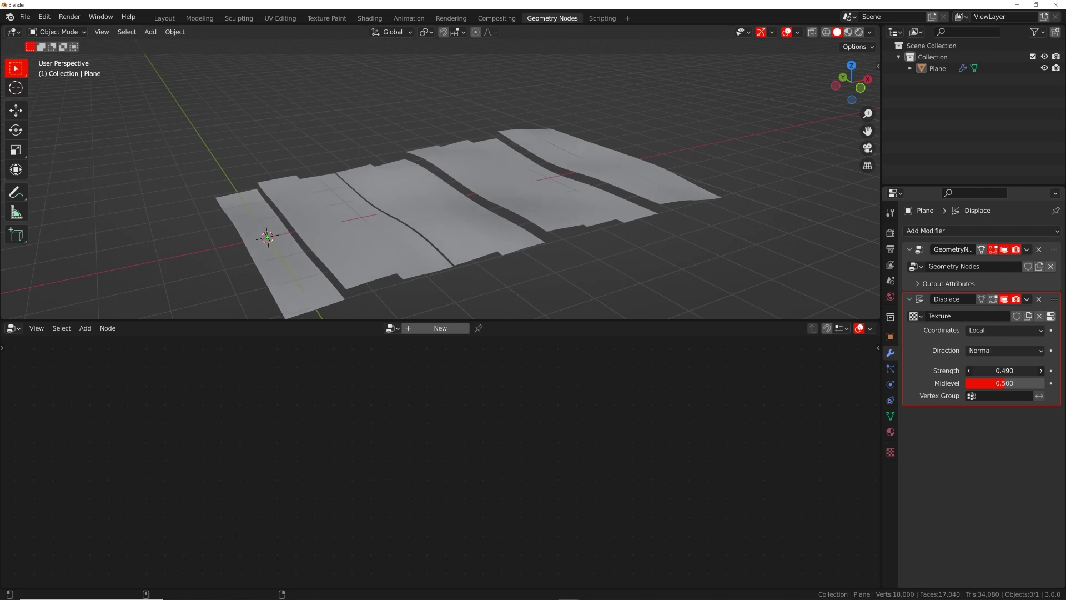
{"action": "middle_click_drag", "start_coordinate": [583, 258], "coordinate": [633, 242]}
{"action": "left_click_drag", "start_coordinate": [1014, 370], "coordinate": [1028, 371]}
{"action": "middle_click_drag", "start_coordinate": [627, 192], "coordinate": [564, 190]}
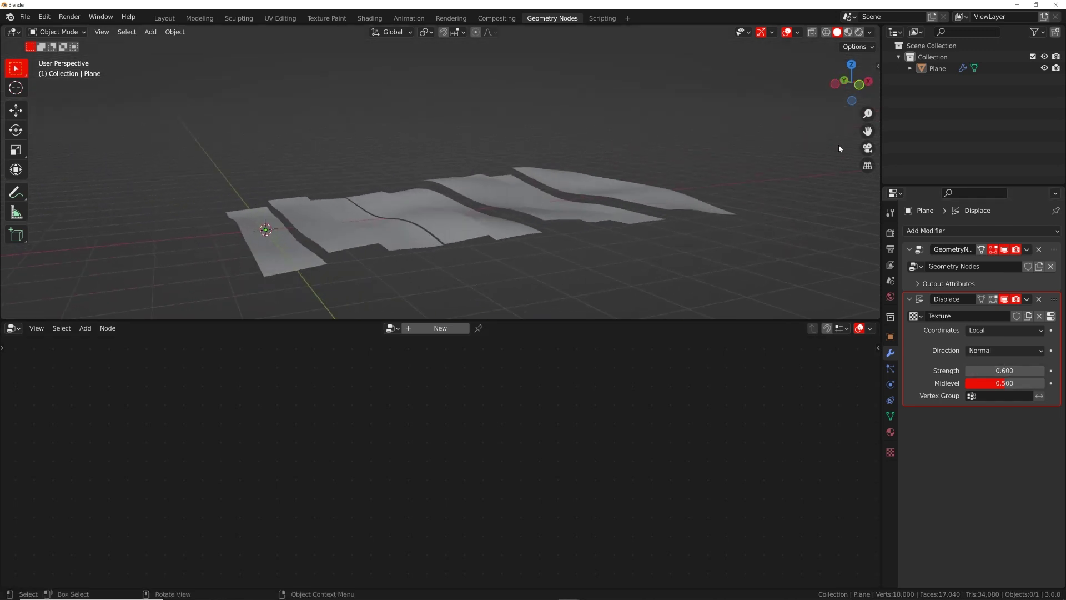
- Add a Solidify modifier with a thickness of 0.67 m to the planks
{"action": "left_click", "coordinate": [917, 230]}
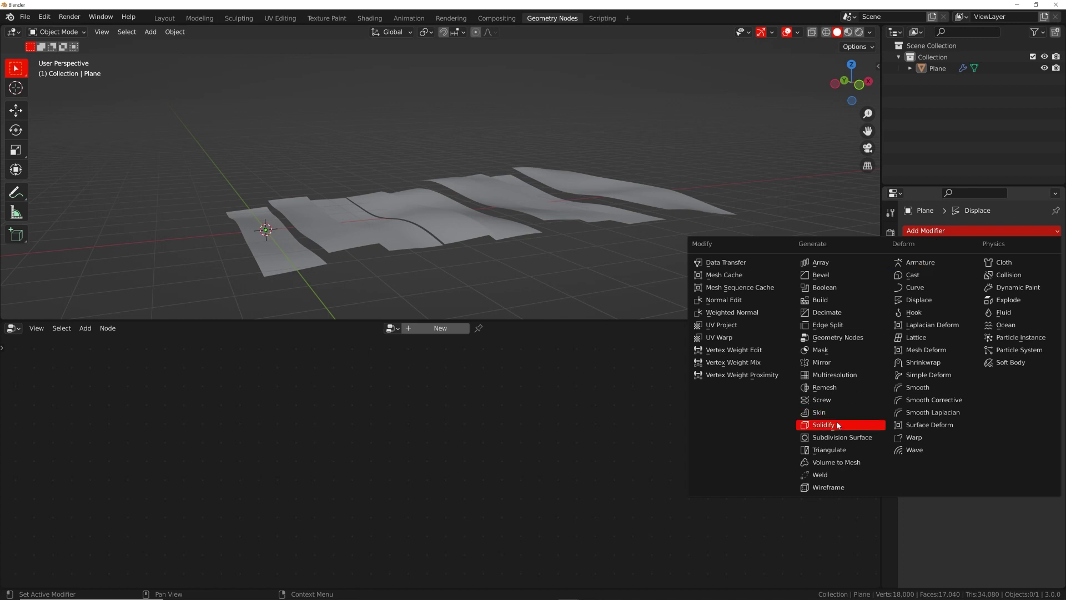
{"action": "left_click", "coordinate": [823, 425]}
{"action": "left_click_drag", "start_coordinate": [1005, 445], "coordinate": [1044, 445]}
- Add a Bevel modifier with an amount of 0.012 m and 4 segments
{"action": "left_click", "coordinate": [924, 232]}
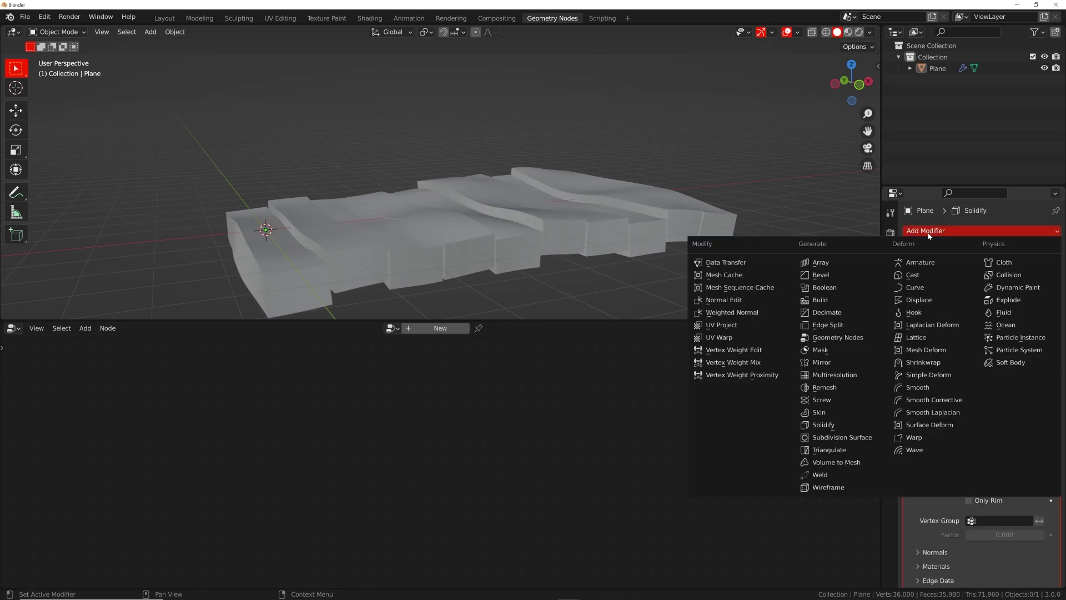
{"action": "scroll", "coordinate": [548, 232], "scroll_direction": "up", "scroll_amount": 6}
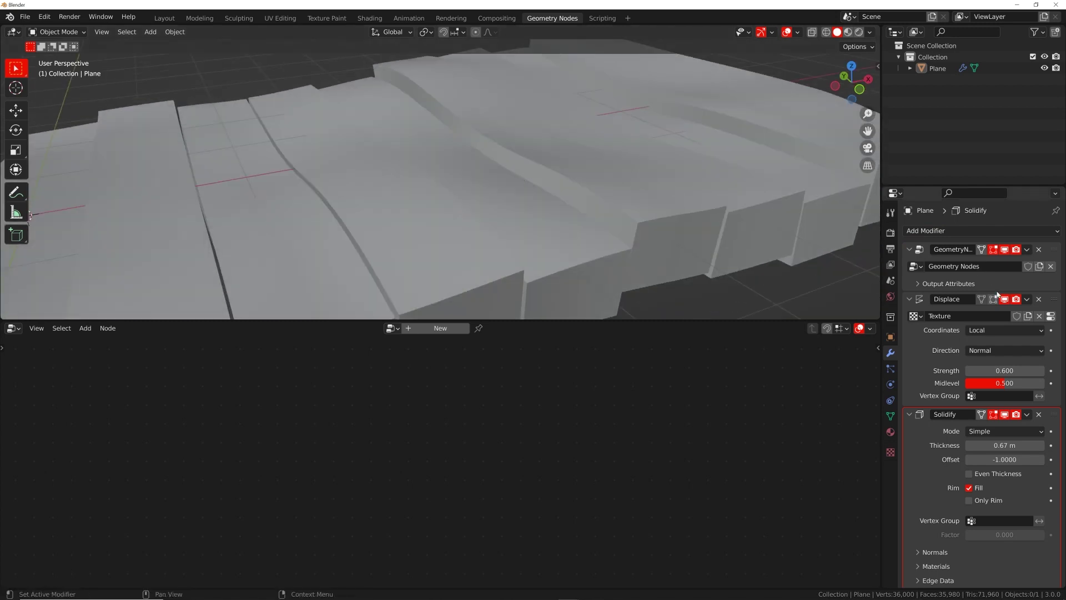
{"action": "left_click", "coordinate": [939, 232]}
{"action": "left_click", "coordinate": [840, 278]}
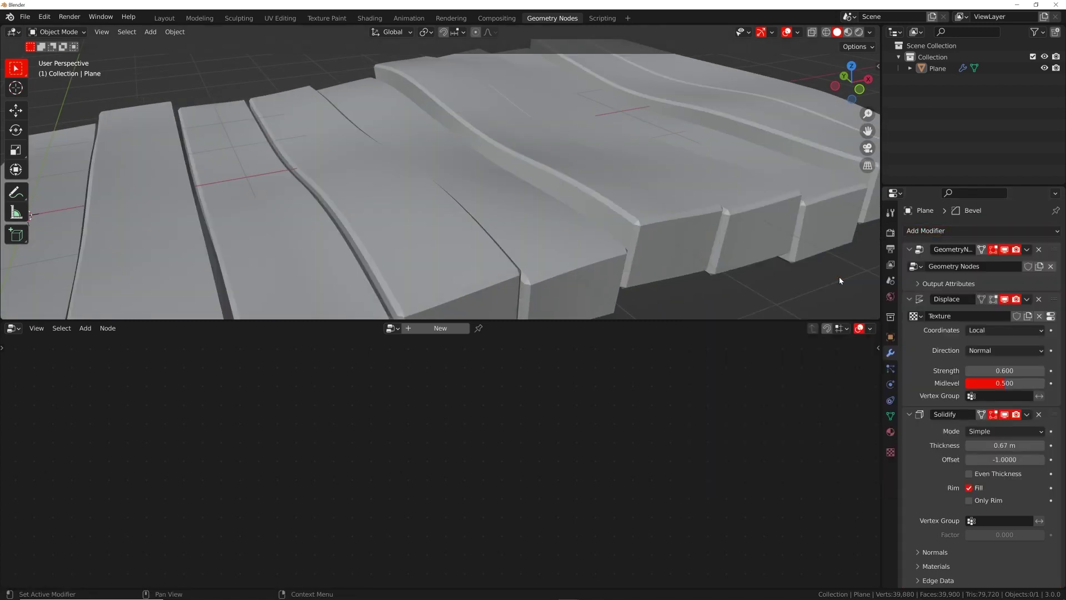
{"action": "scroll", "coordinate": [992, 489], "scroll_direction": "down", "scroll_amount": 5}
{"action": "mouse_move", "coordinate": [992, 486]}
{"action": "left_mouse_down"}
{"action": "mouse_move", "coordinate": [966, 487]}
{"action": "mouse_move", "coordinate": [1000, 487]}
{"action": "left_mouse_up"}
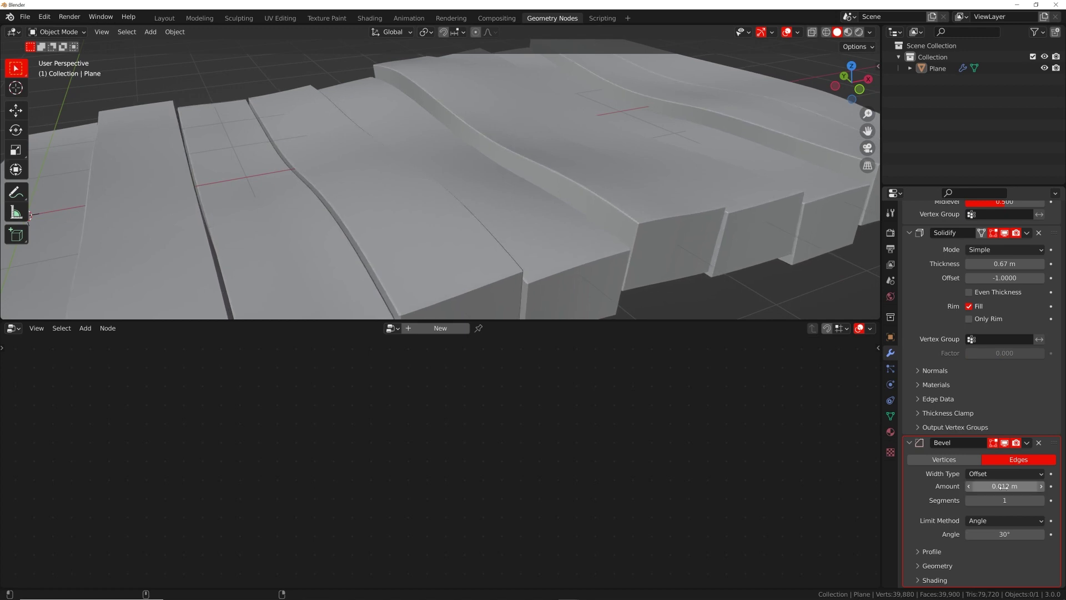
{"action": "left_click", "coordinate": [1039, 501]}
{"action": "left_click", "coordinate": [1040, 501]}
{"action": "left_click", "coordinate": [1039, 501]}
- Apply Shade Smooth to the plank object and inspect the plank surfaces up close
{"action": "right_click", "coordinate": [628, 188]}
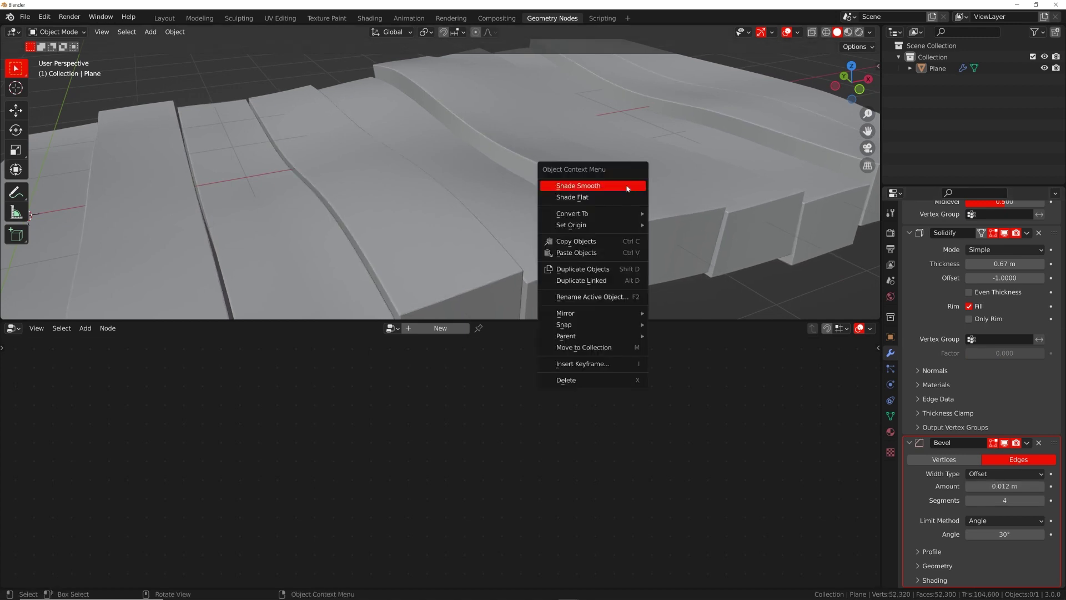
{"action": "left_click", "coordinate": [597, 186]}
{"action": "middle_click_drag", "start_coordinate": [633, 183], "coordinate": [600, 164]}
{"action": "scroll", "coordinate": [584, 243], "scroll_direction": "up", "scroll_amount": 4}
{"action": "middle_click_drag", "start_coordinate": [585, 246], "coordinate": [506, 202], "text": "shift"}
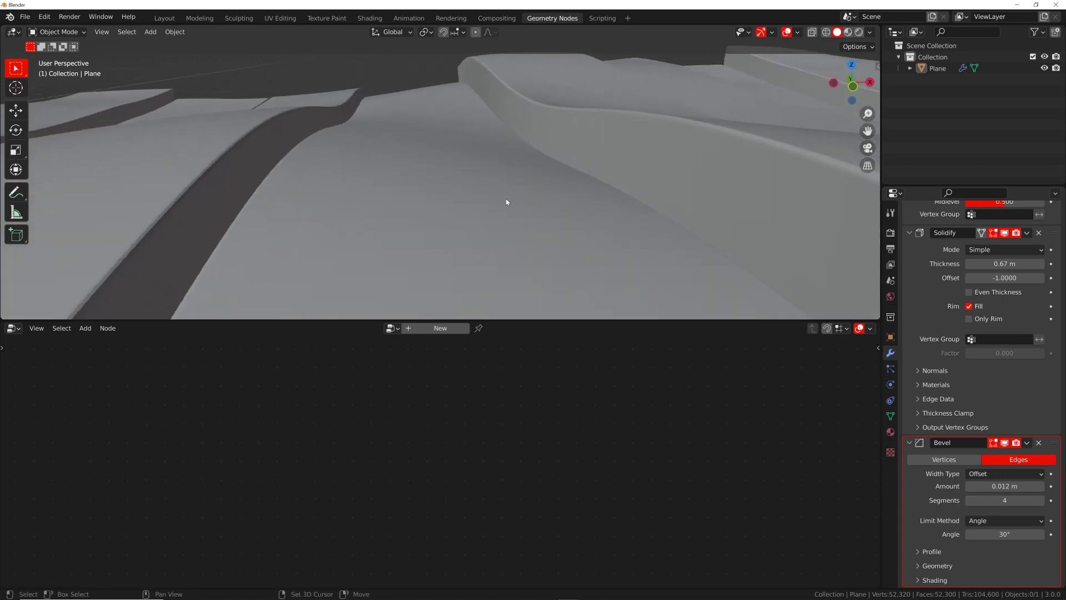
{"action": "middle_click_drag", "start_coordinate": [597, 143], "coordinate": [545, 155]}
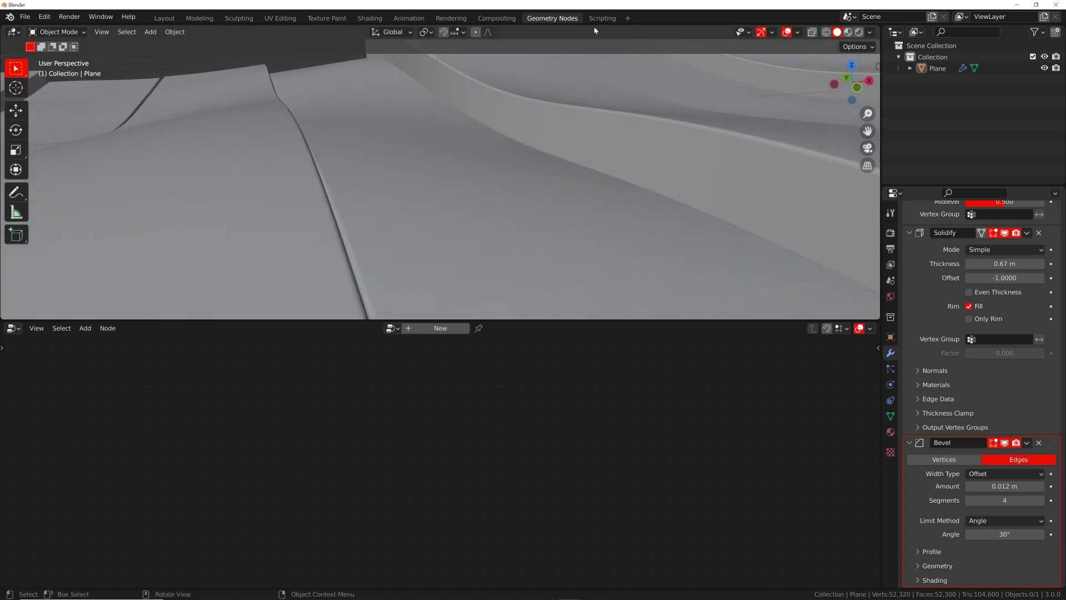
- Insert a Set Shade Smooth node between Realize Instances and Group Output in the plane's geometry nodes
{"action": "scroll", "coordinate": [1001, 339], "scroll_direction": "up", "scroll_amount": 8}
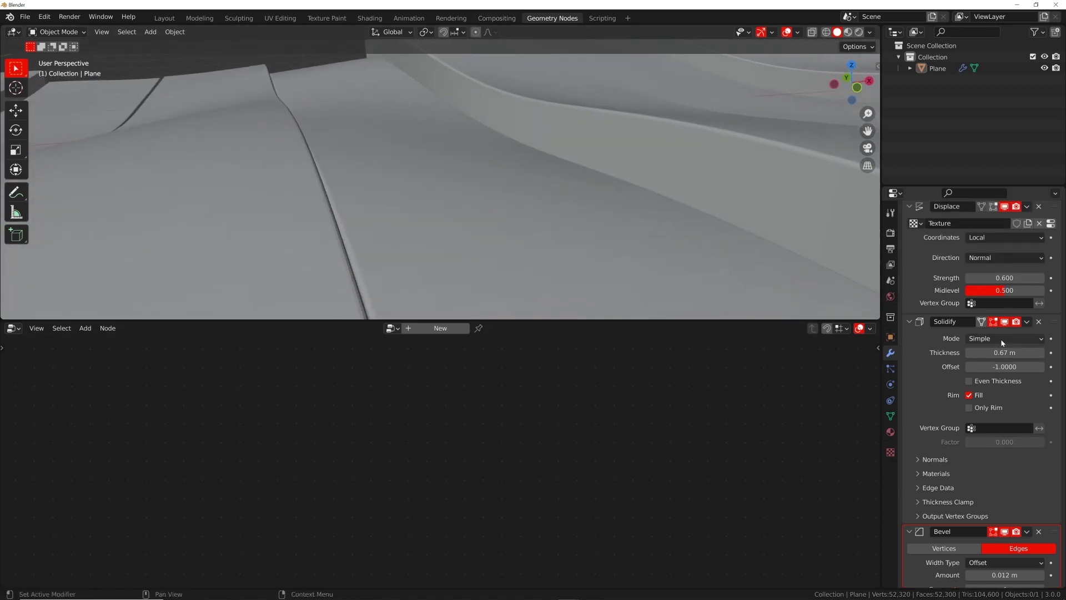
{"action": "left_click", "coordinate": [1050, 244]}
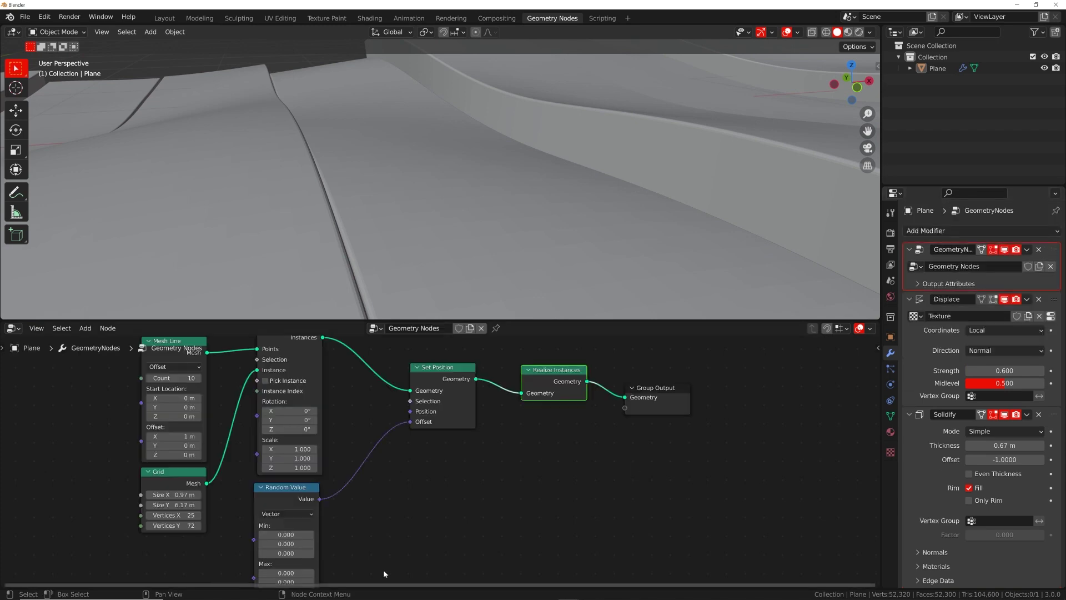
{"action": "key", "text": "Home"}
{"action": "key", "text": "shift+a"}
{"action": "left_click", "coordinate": [536, 367]}
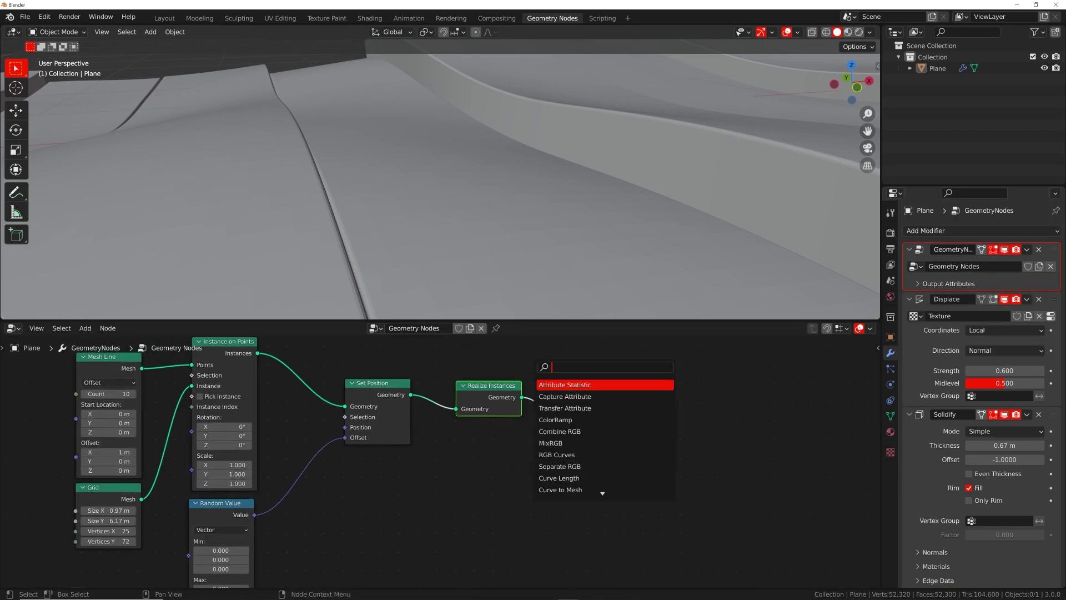
{"action": "type", "text": "smoot"}
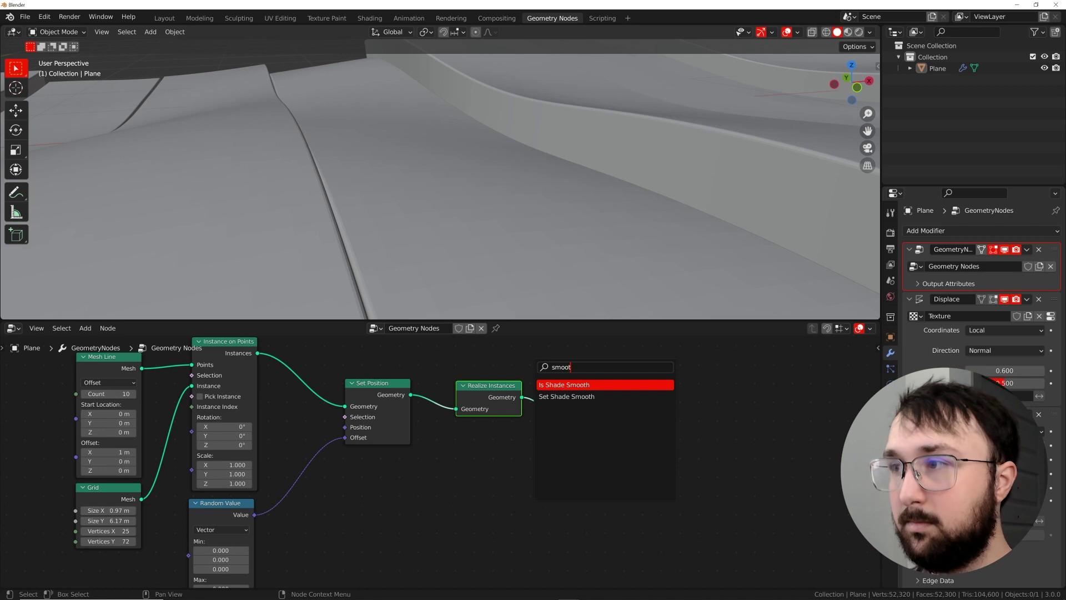
{"action": "key", "text": "Down"}
{"action": "key", "text": "Return"}
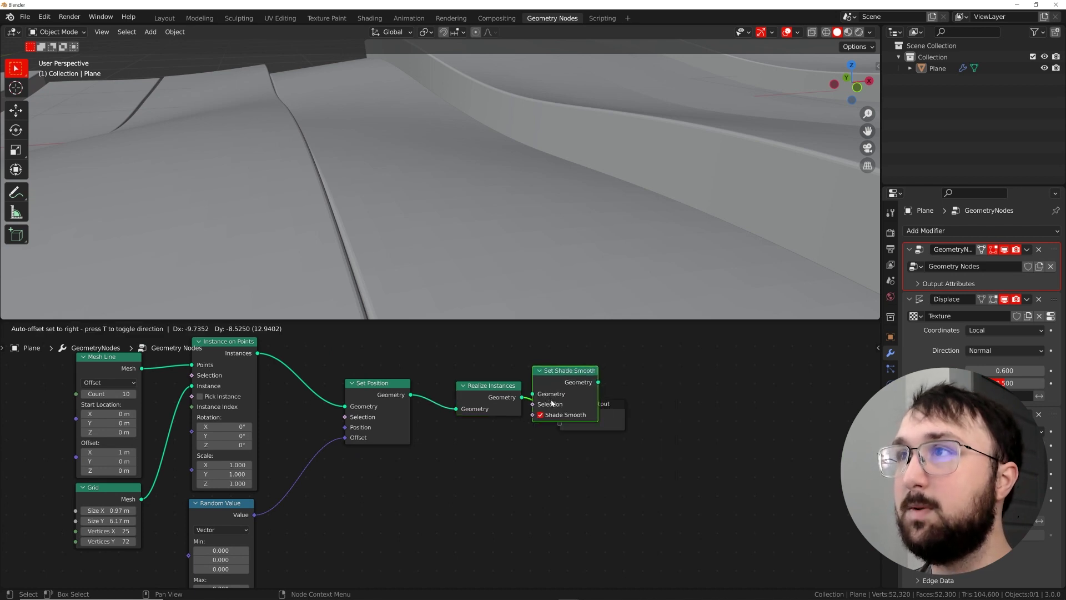
{"action": "left_click", "coordinate": [578, 404]}
{"action": "scroll", "coordinate": [457, 229], "scroll_direction": "down", "scroll_amount": 8}
{"action": "middle_click_drag", "start_coordinate": [458, 229], "coordinate": [452, 181]}
{"action": "scroll", "coordinate": [482, 214], "scroll_direction": "up", "scroll_amount": 6}
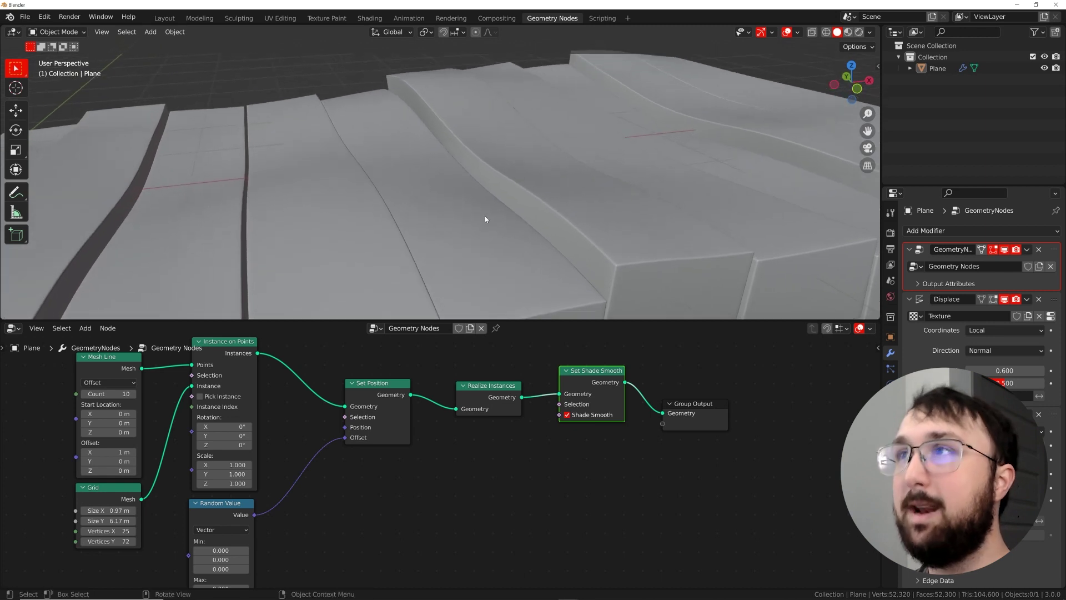
- Add a Plain Axes empty to the scene and switch to the Layout workspace
{"action": "key", "text": "shift+a"}
{"action": "mouse_move", "coordinate": [486, 216]}
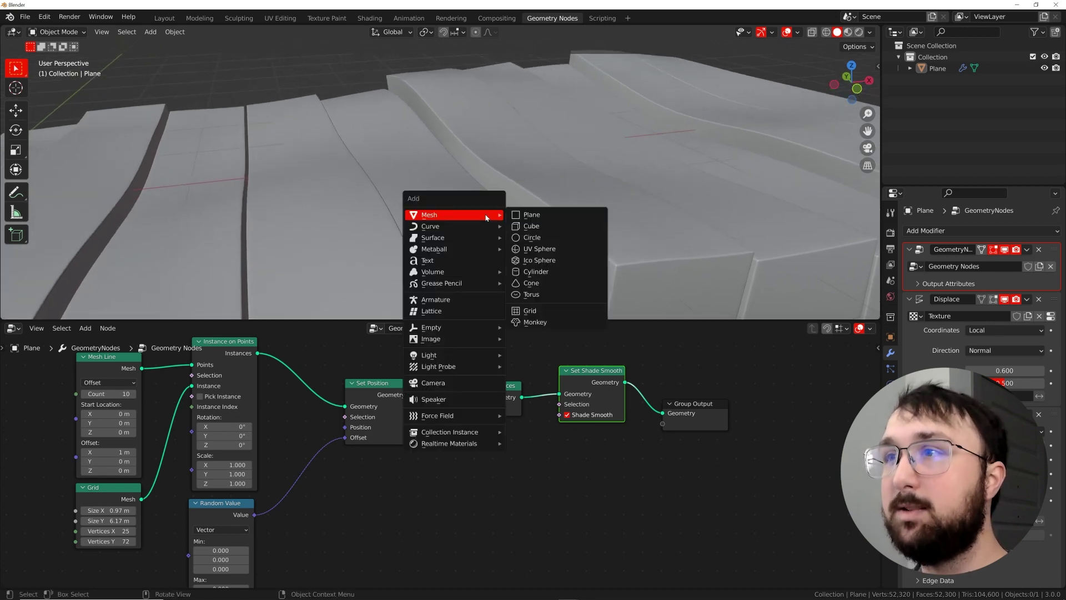
{"action": "mouse_move", "coordinate": [470, 329]}
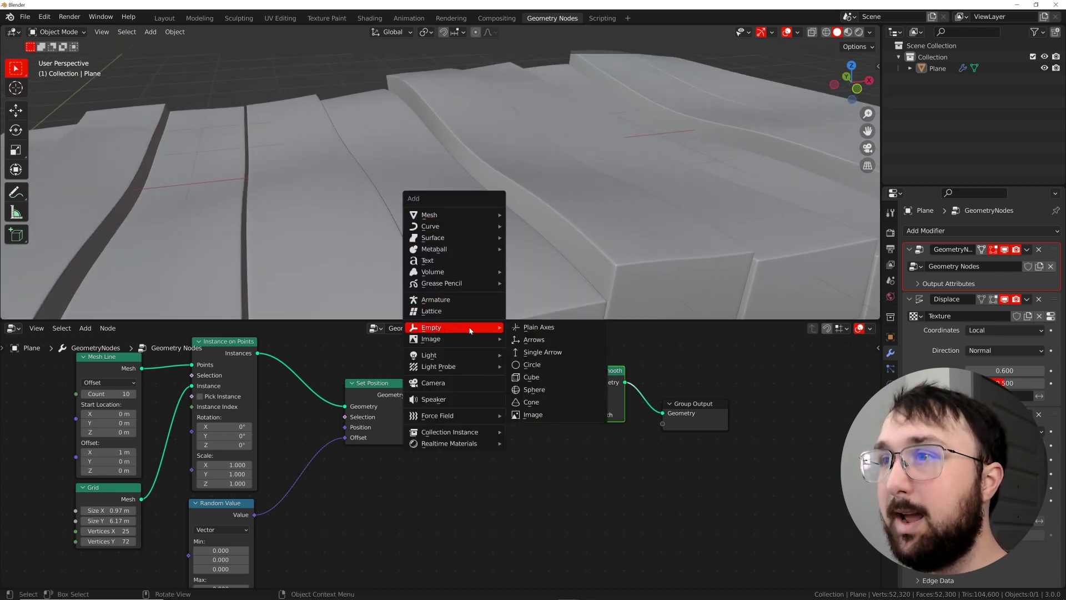
{"action": "left_click", "coordinate": [537, 328]}
{"action": "left_click", "coordinate": [155, 19]}
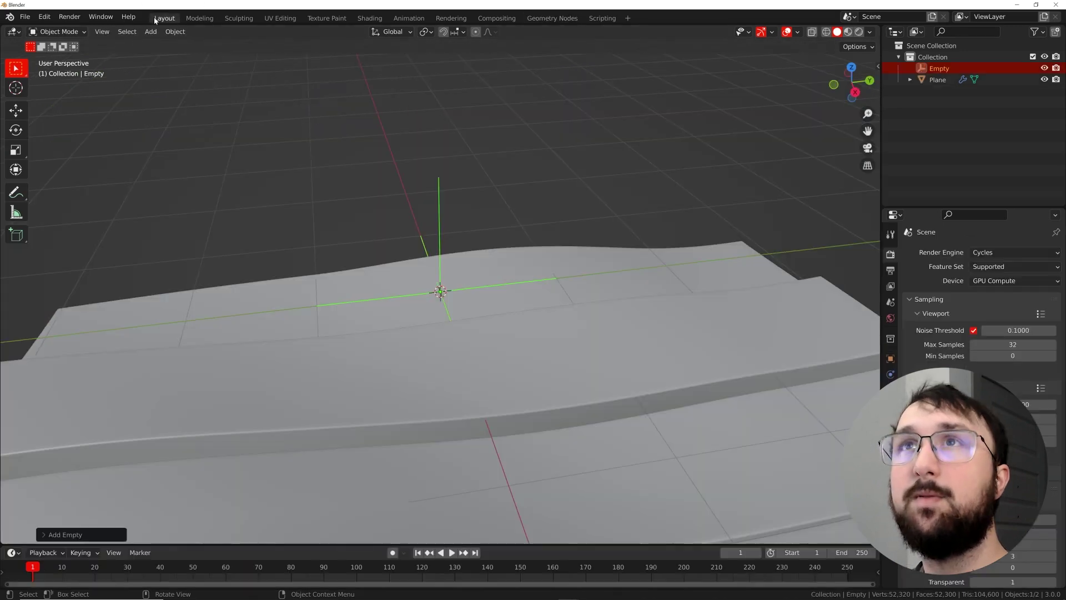
- Move the empty along X to about 4.38 m, near the middle of the planks
{"action": "scroll", "coordinate": [411, 345], "scroll_direction": "down", "scroll_amount": 8}
{"action": "middle_click_drag", "start_coordinate": [418, 348], "coordinate": [456, 330]}
{"action": "left_click", "coordinate": [16, 110]}
{"action": "scroll", "coordinate": [332, 324], "scroll_direction": "up", "scroll_amount": 5}
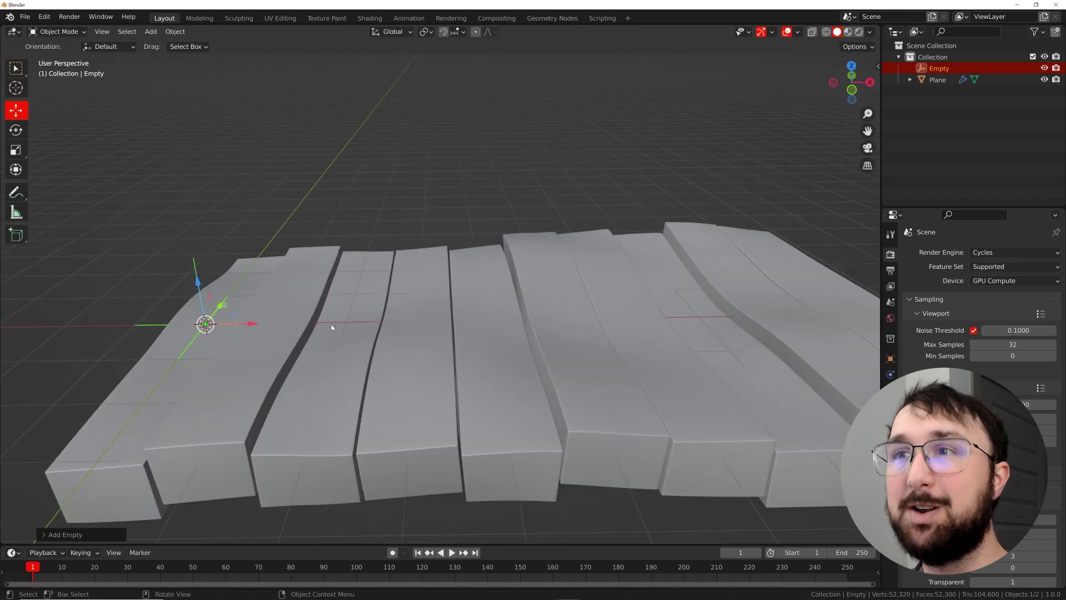
{"action": "left_click_drag", "start_coordinate": [247, 321], "coordinate": [556, 319]}
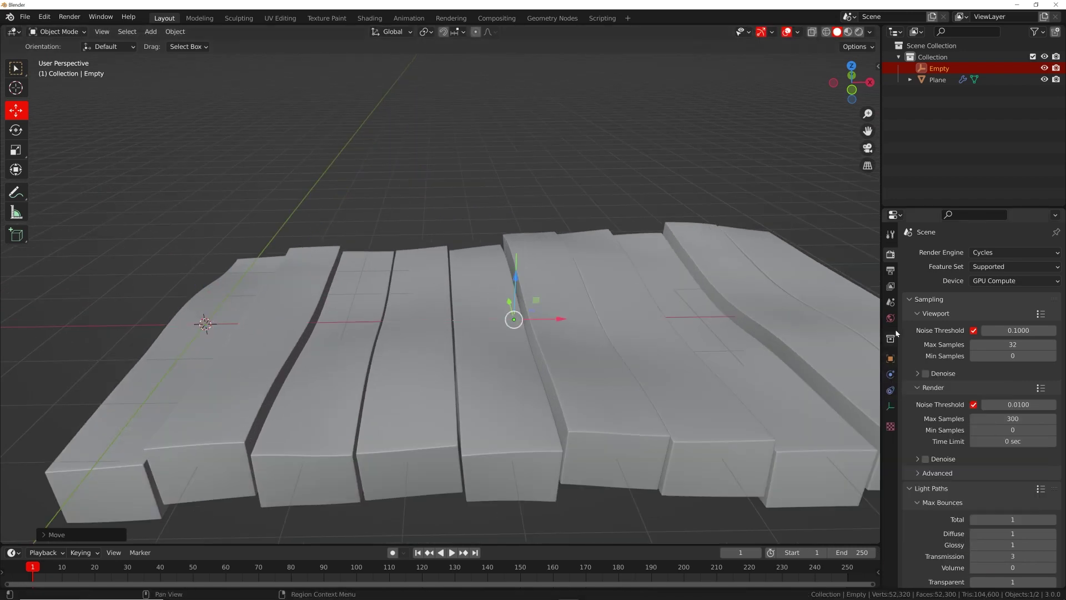
- Set the planks' Displace modifier coordinates to Object with Empty as the reference object, and select the empty
{"action": "left_click", "coordinate": [759, 329]}
{"action": "left_click_drag", "start_coordinate": [896, 371], "coordinate": [887, 379]}
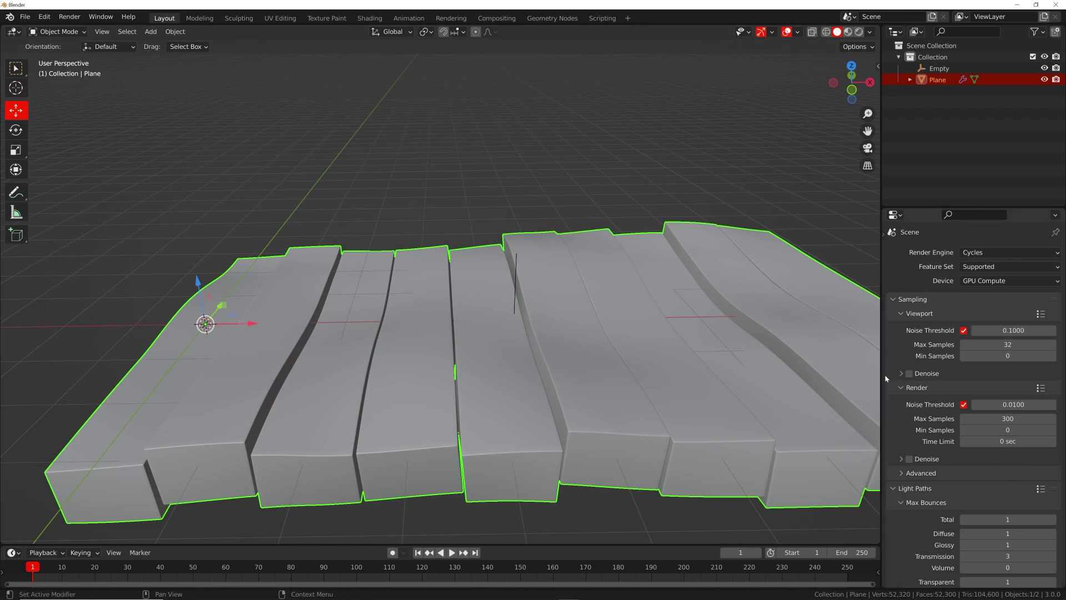
{"action": "left_click_drag", "start_coordinate": [883, 237], "coordinate": [889, 340]}
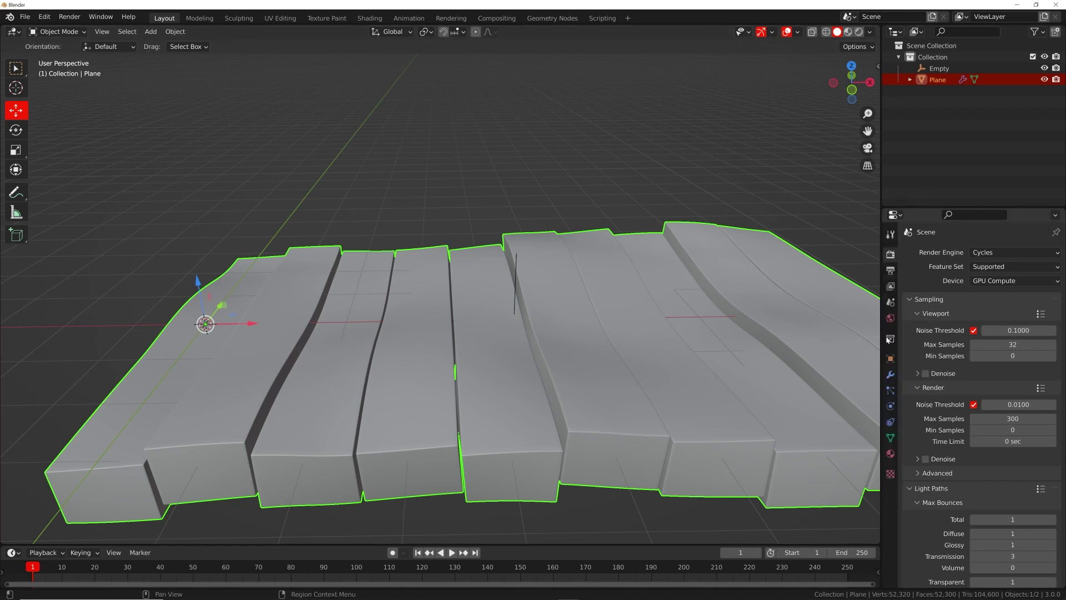
{"action": "left_click", "coordinate": [890, 375]}
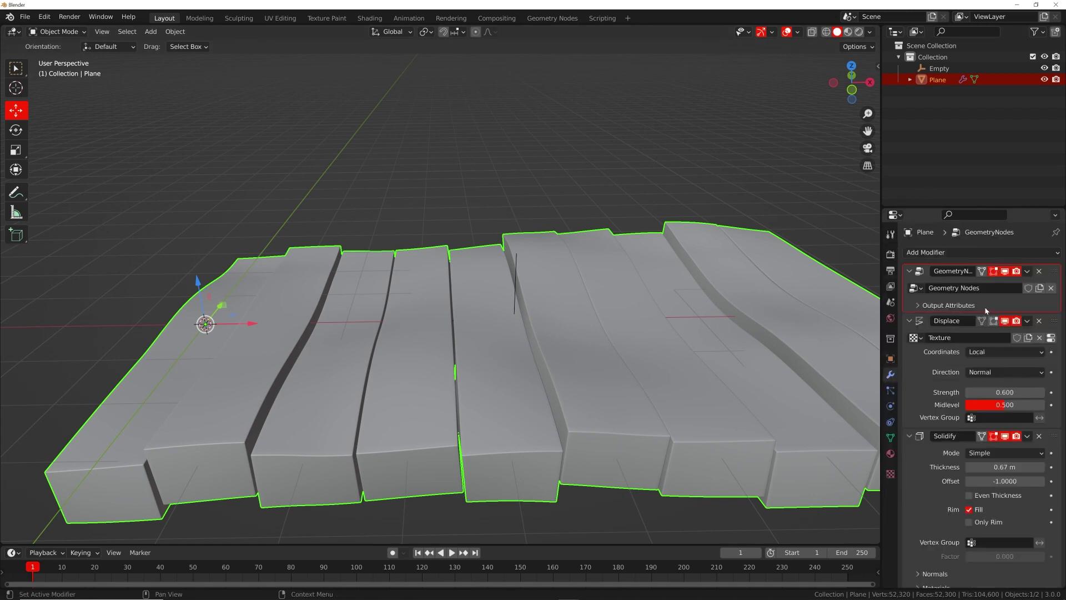
{"action": "left_click", "coordinate": [987, 352]}
{"action": "left_click", "coordinate": [985, 395]}
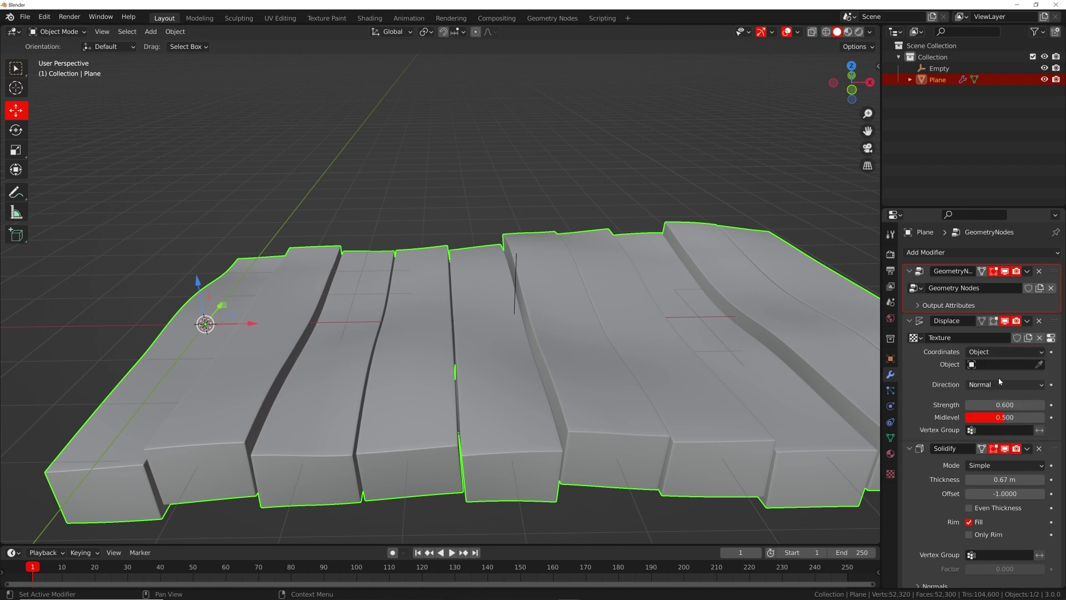
{"action": "left_click", "coordinate": [988, 365]}
{"action": "left_click", "coordinate": [956, 379]}
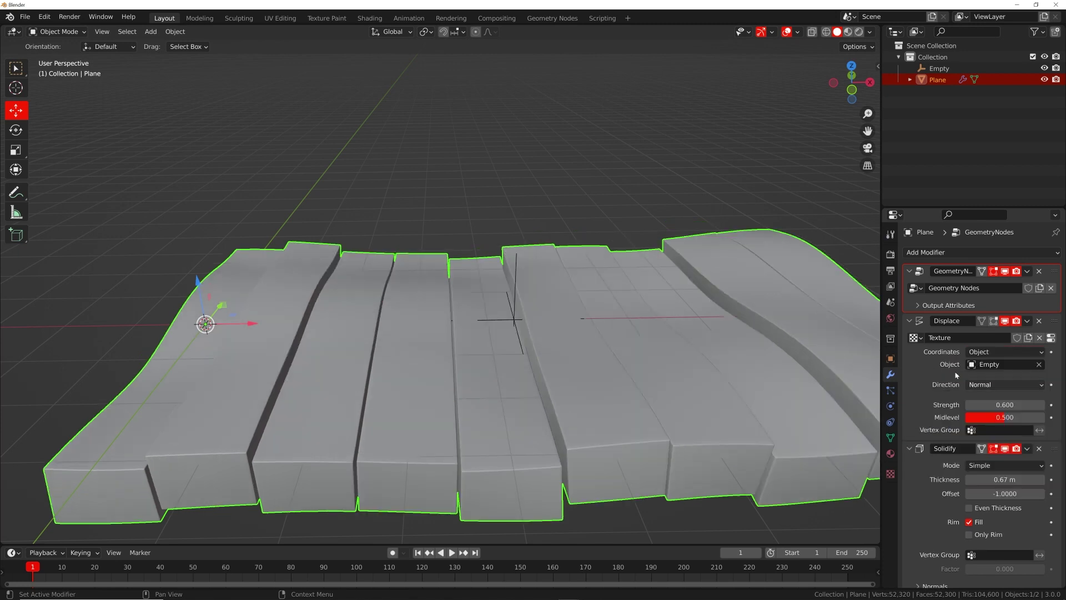
{"action": "left_click", "coordinate": [516, 278]}
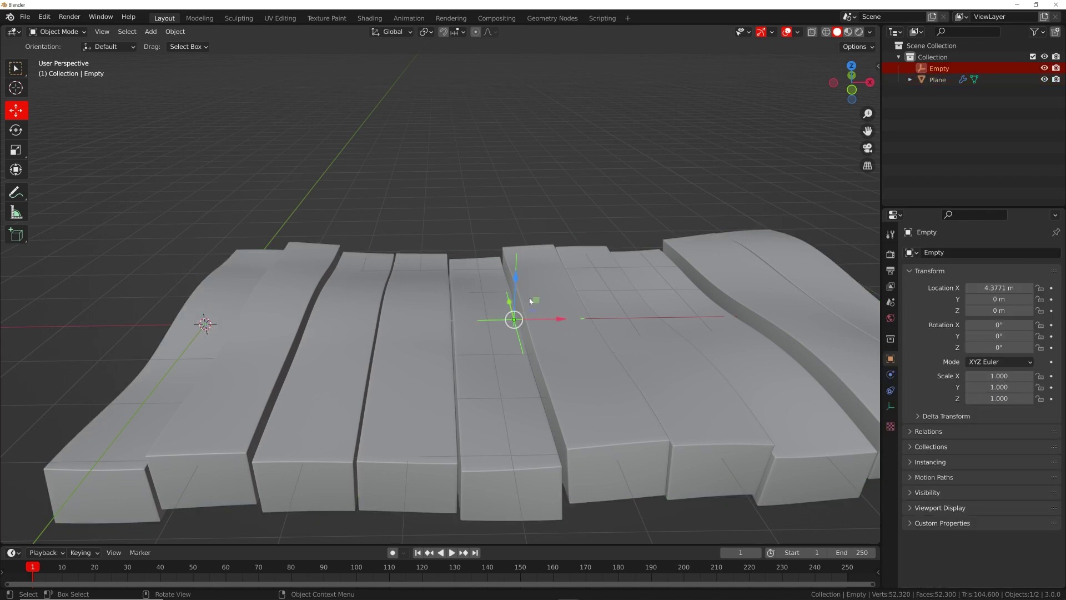
- Try rotating the empty freely and about Z to test the displacement, resetting its Z rotation to 0°
{"action": "middle_click_drag", "start_coordinate": [570, 305], "coordinate": [568, 289]}
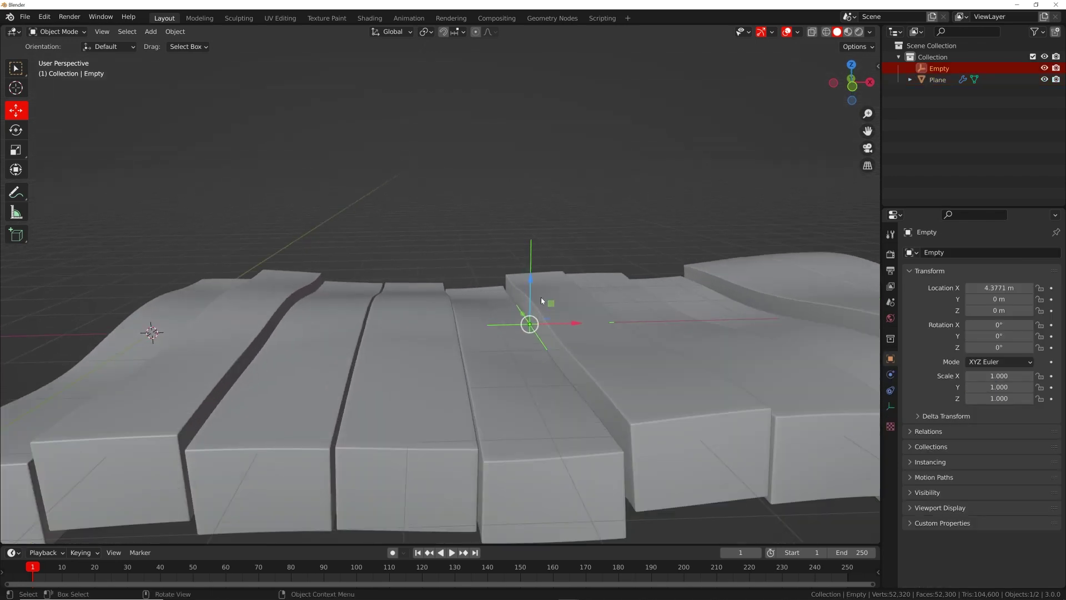
{"action": "key", "text": "r"}
{"action": "key", "text": "r"}
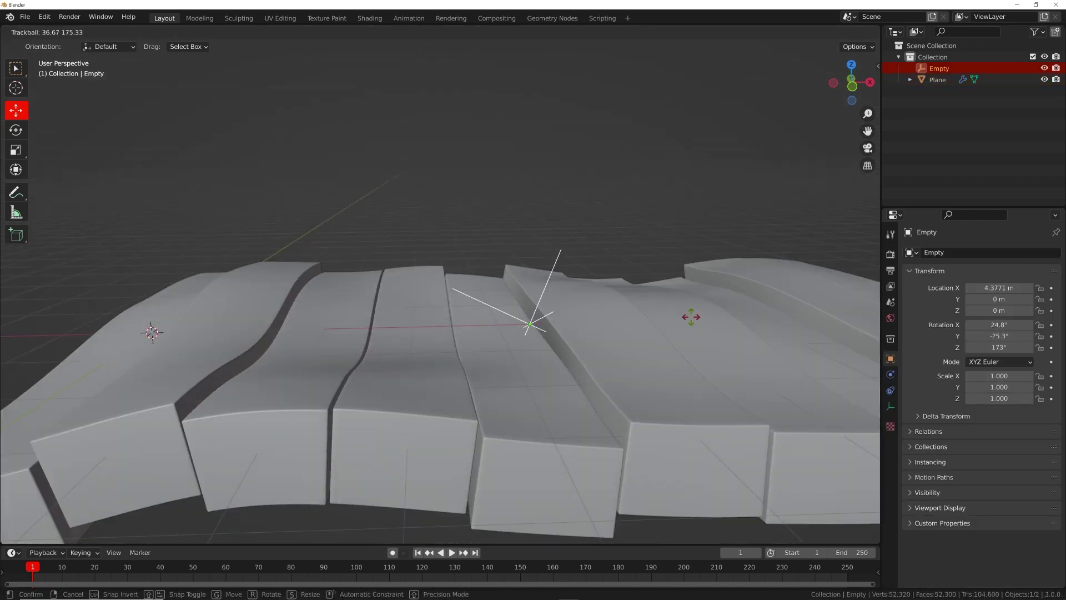
{"action": "key", "text": "Escape"}
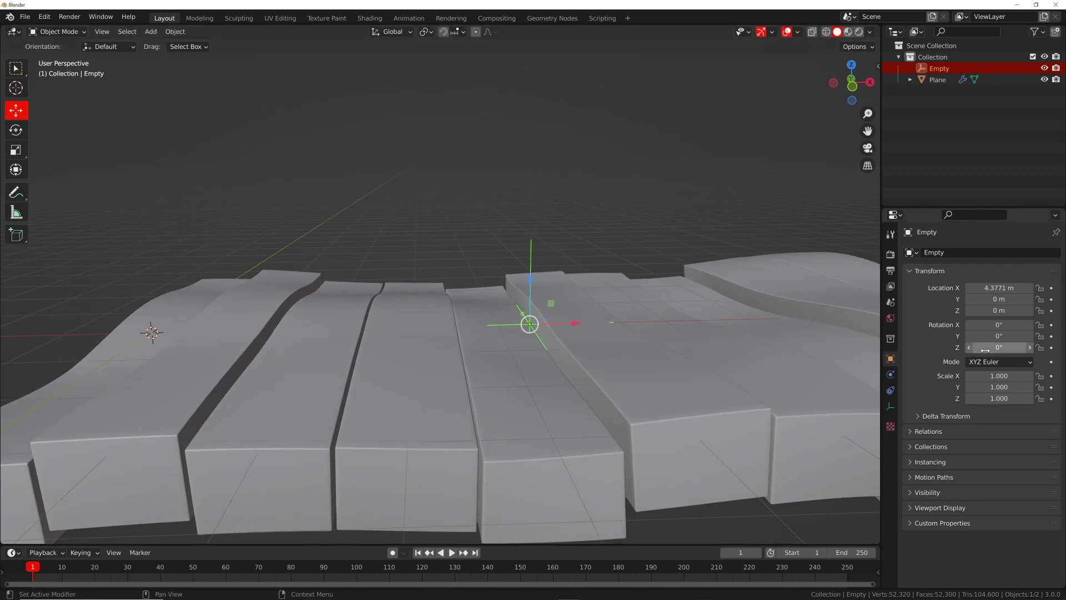
{"action": "left_click_drag", "start_coordinate": [999, 347], "coordinate": [929, 347]}
{"action": "left_click", "coordinate": [999, 348]}
{"action": "type", "text": "0"}
{"action": "key", "text": "Return"}
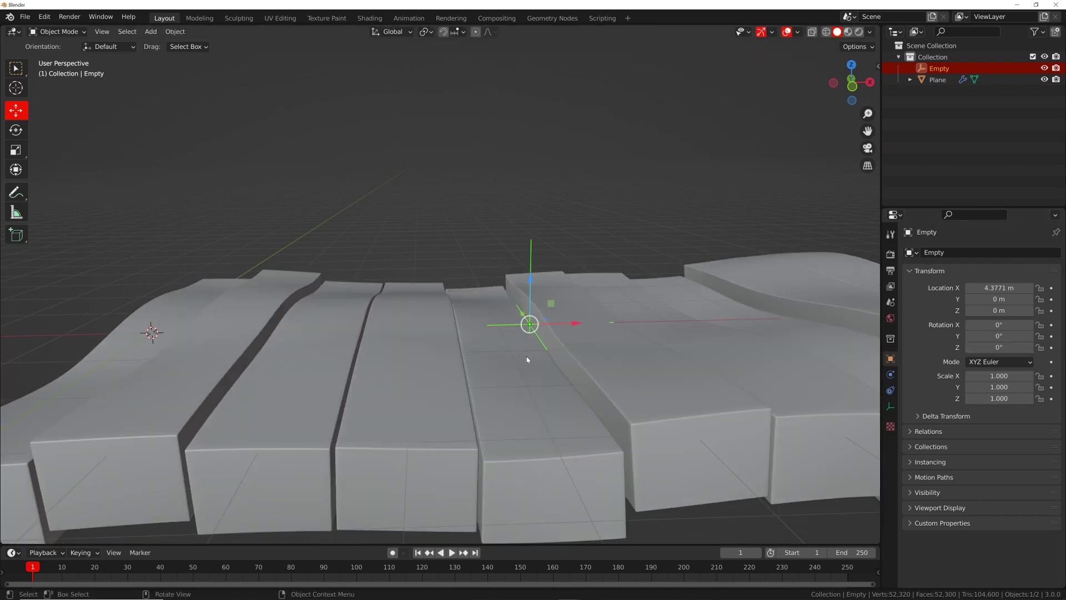
- Enlarge the timeline area and review the default F-curve interpolation in the Animation preferences
{"action": "scroll", "coordinate": [481, 488], "scroll_direction": "down", "scroll_amount": 5}
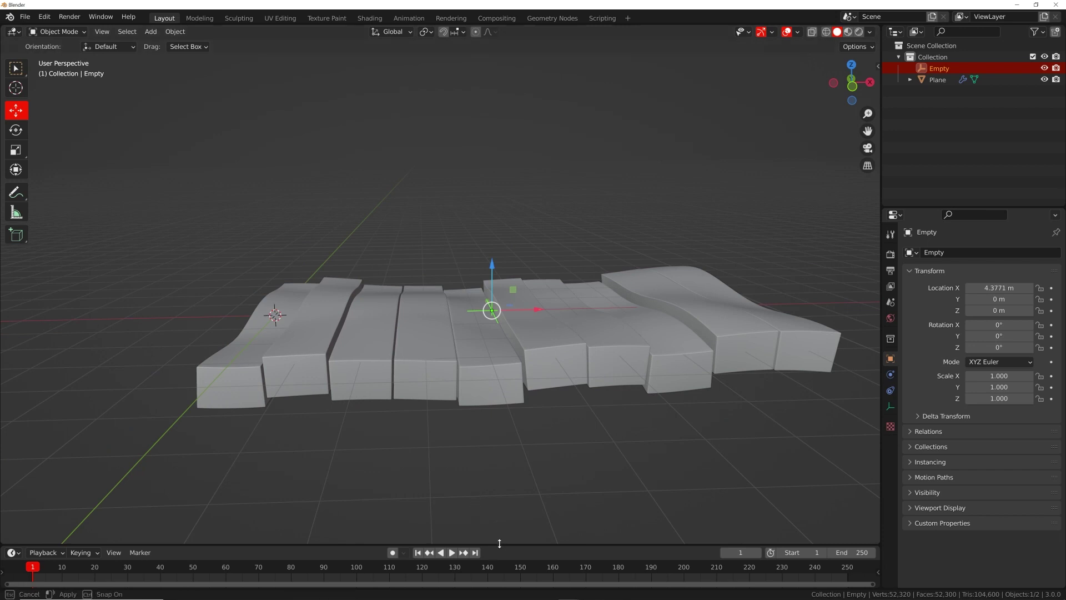
{"action": "left_click_drag", "start_coordinate": [498, 544], "coordinate": [498, 501]}
{"action": "left_click", "coordinate": [49, 17]}
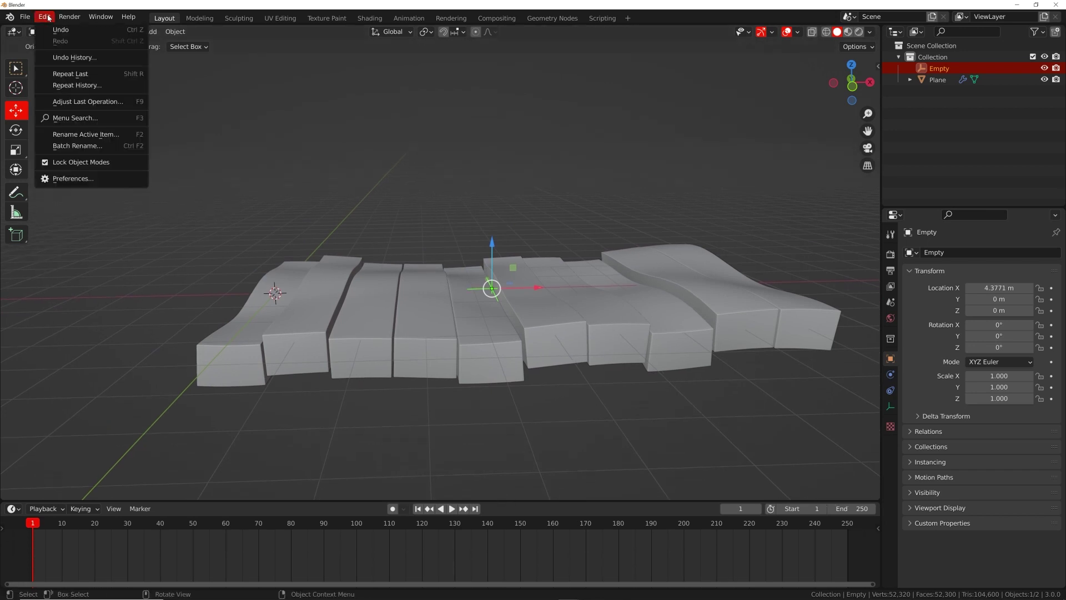
{"action": "left_click", "coordinate": [105, 177]}
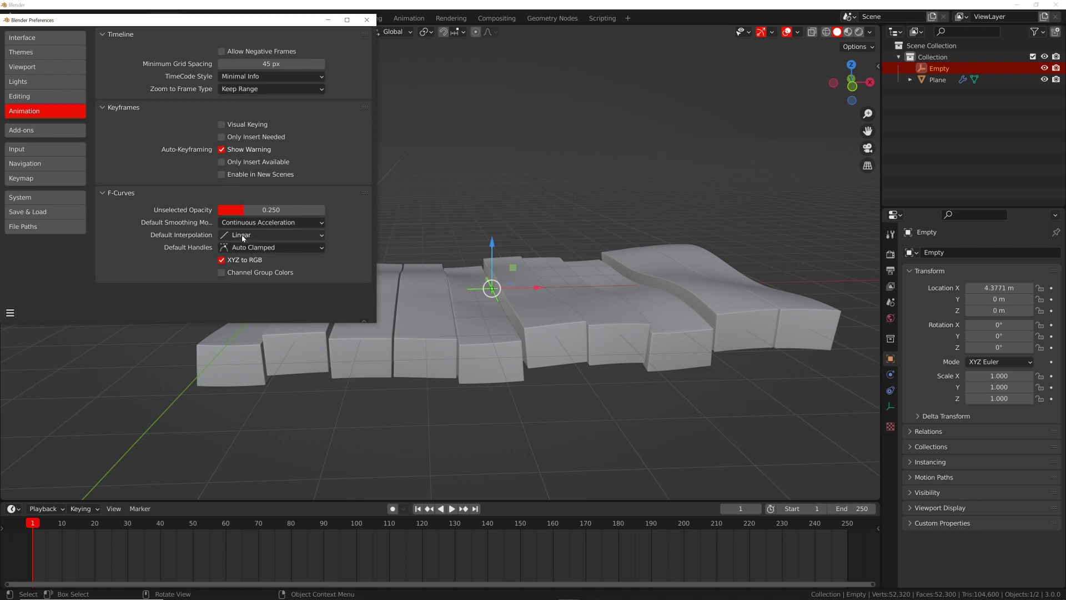
{"action": "left_click", "coordinate": [370, 22]}
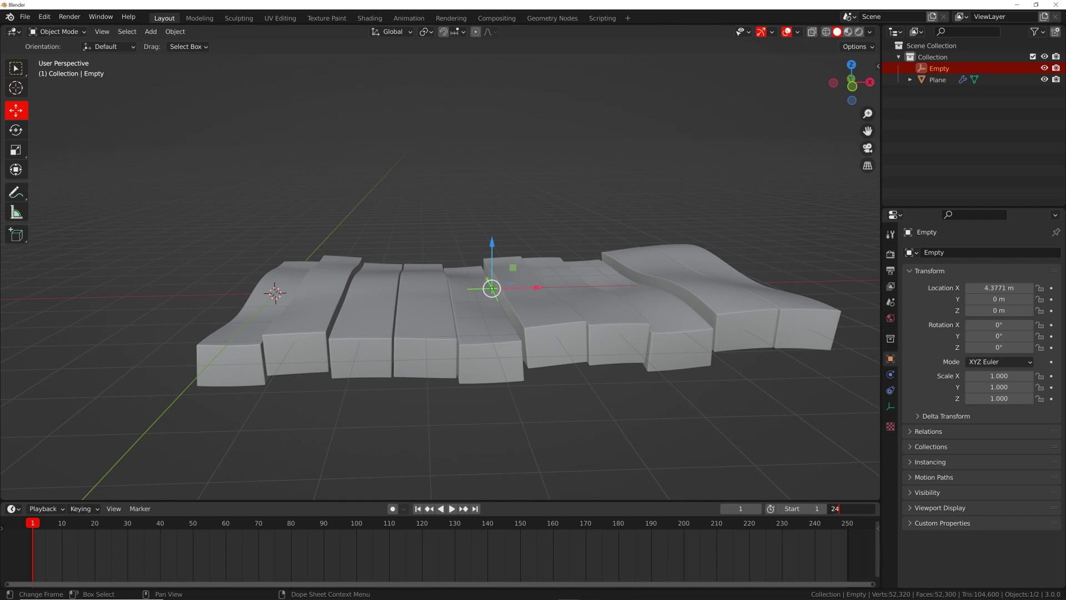
- Set the animation's end frame to 240 and fit the full frame range in the timeline
{"action": "type", "text": "0"}
{"action": "key", "text": "Return"}
{"action": "key", "text": "Home"}
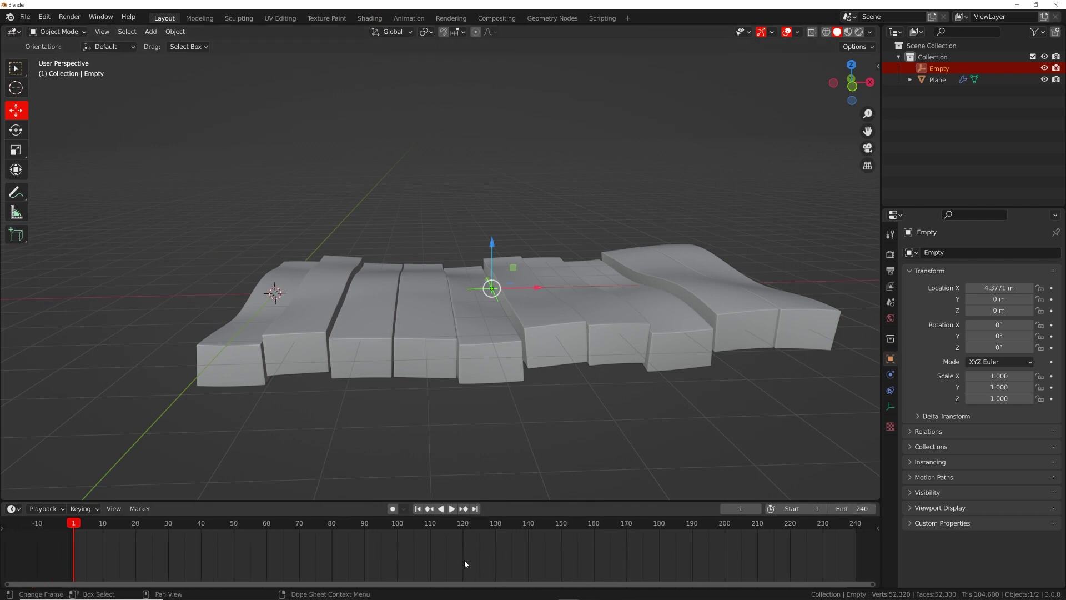
- Keyframe the empty's Z rotation at 0° on frame 0 and at 360° on frame 240
{"action": "key", "text": "Left"}
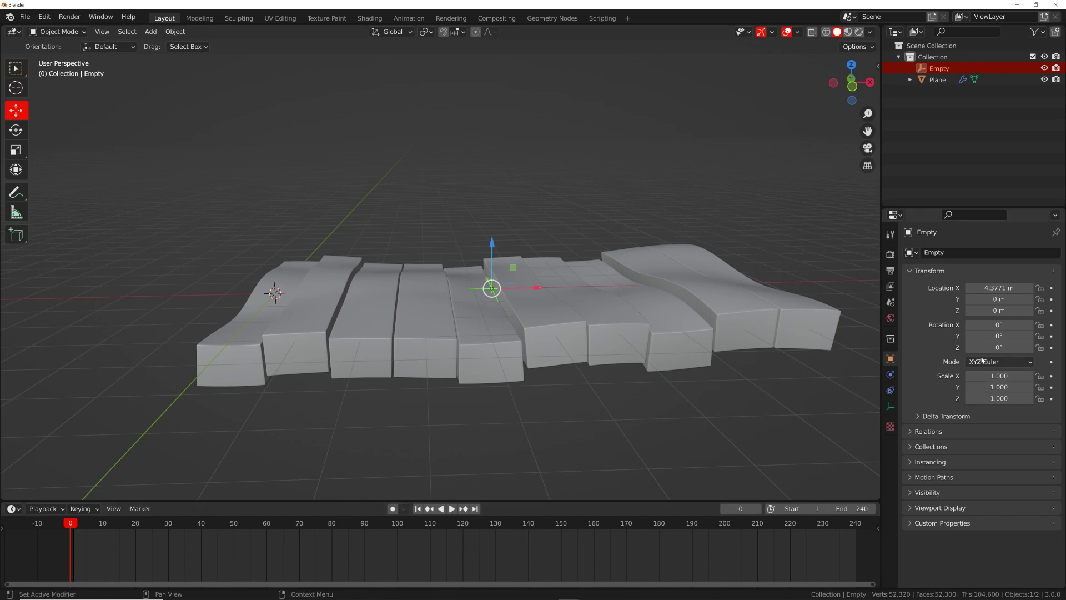
{"action": "scroll", "coordinate": [494, 288], "scroll_direction": "up", "scroll_amount": 2}
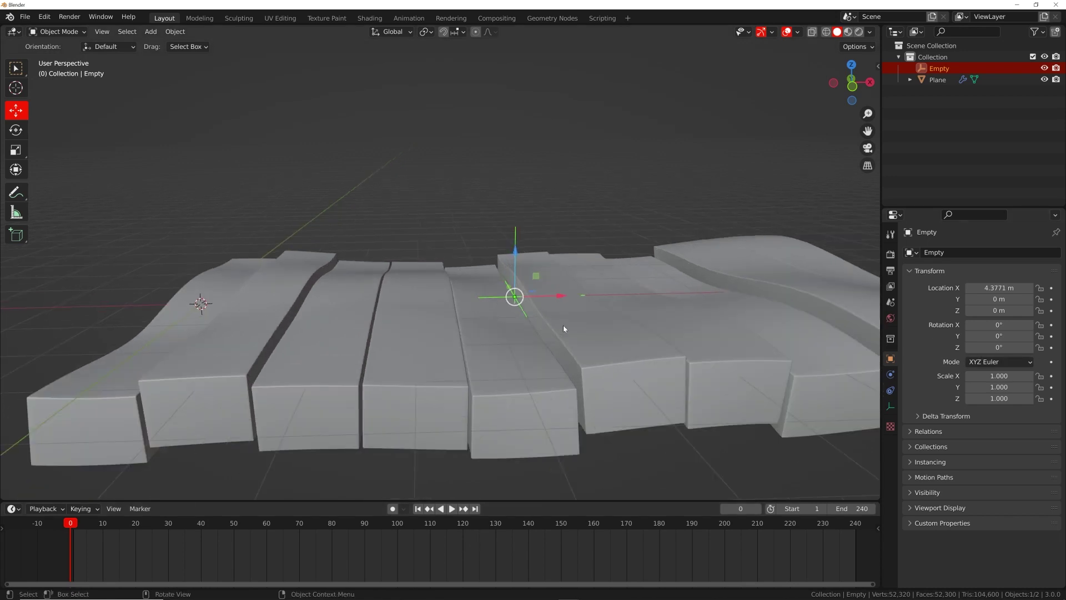
{"action": "left_click", "coordinate": [1051, 349]}
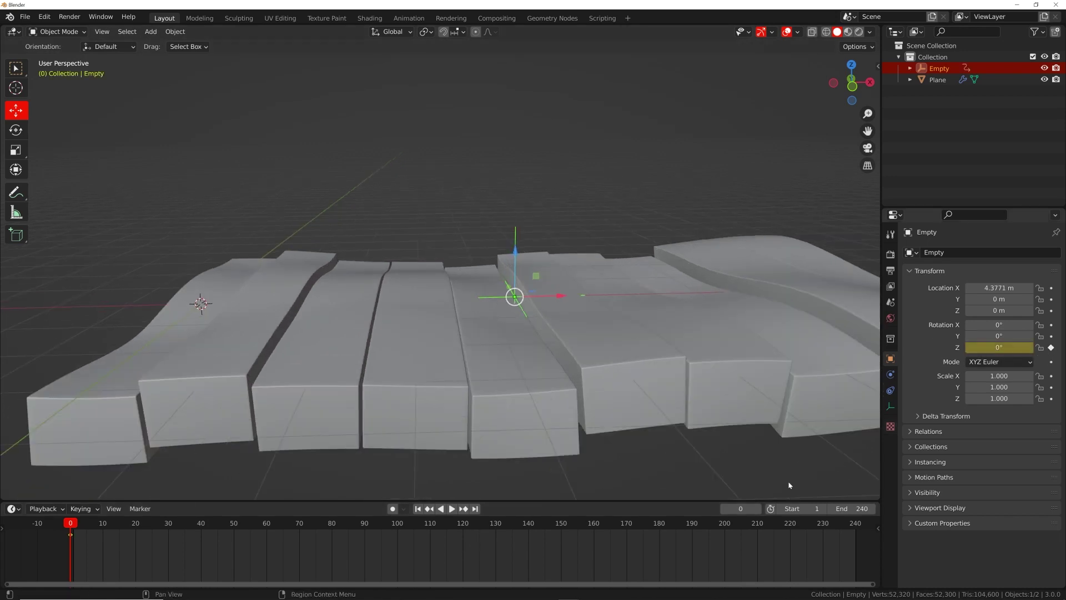
{"action": "left_click", "coordinate": [476, 510]}
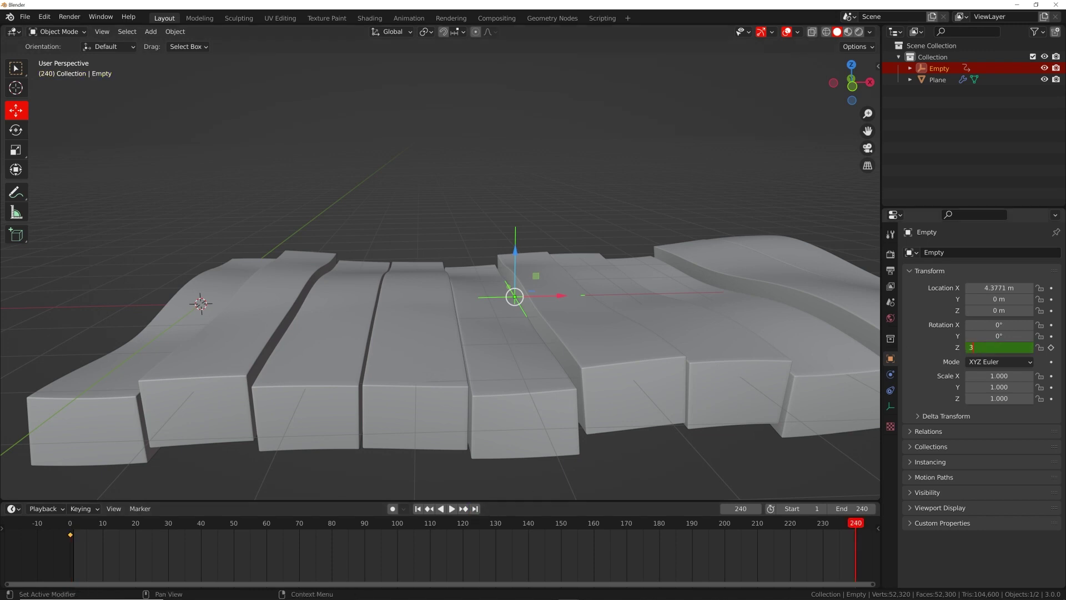
{"action": "key", "text": "Return"}
{"action": "left_click", "coordinate": [1051, 347]}
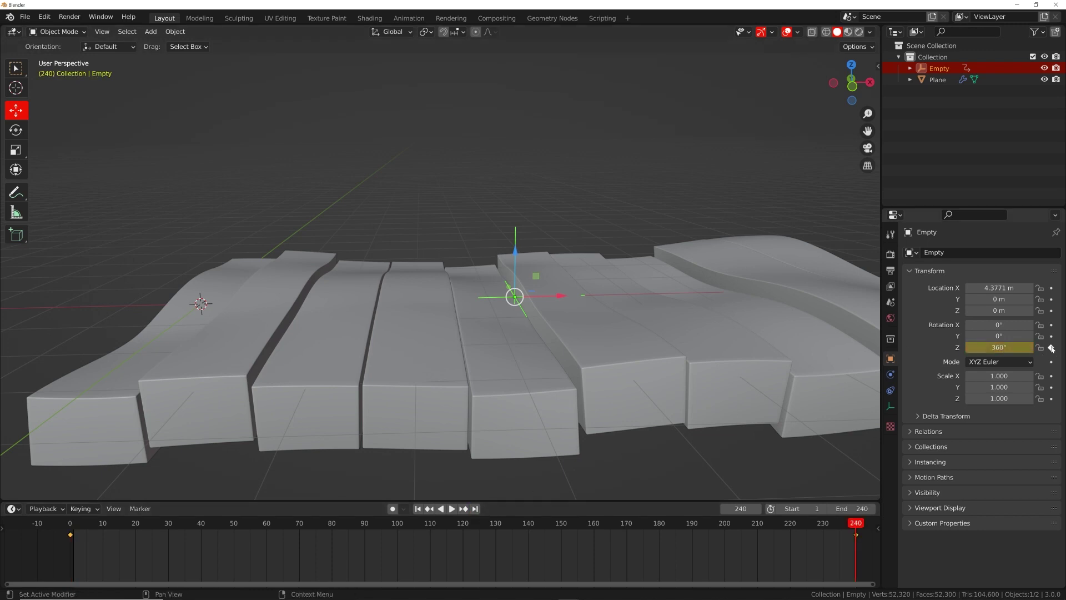
- Preview the wave animation and turn off the viewport display of the planks' Bevel modifier
{"action": "key", "text": "space"}
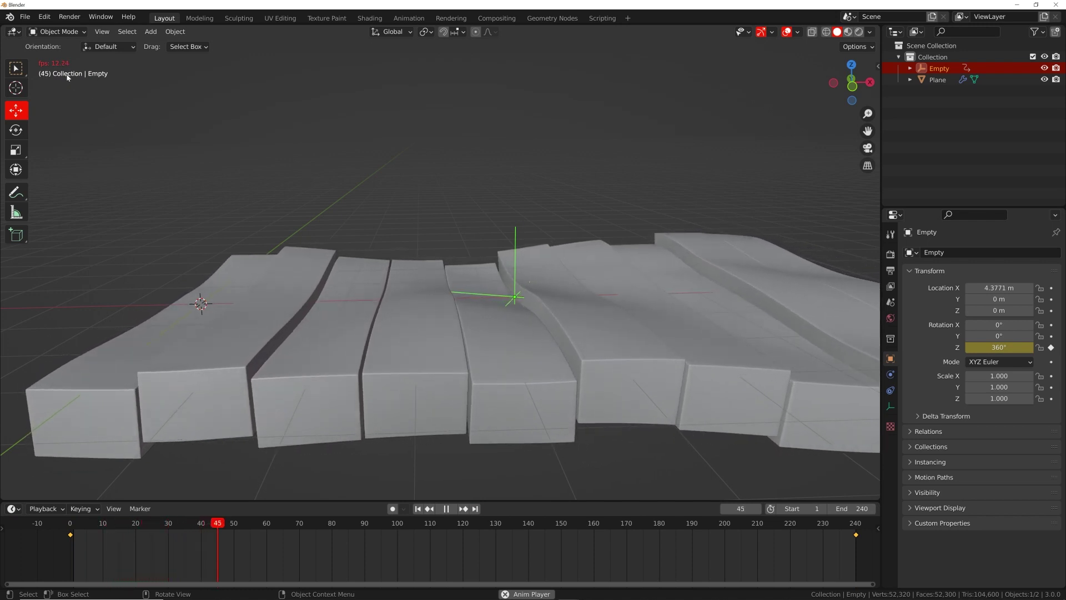
{"action": "key", "text": "space"}
{"action": "left_click", "coordinate": [631, 366]}
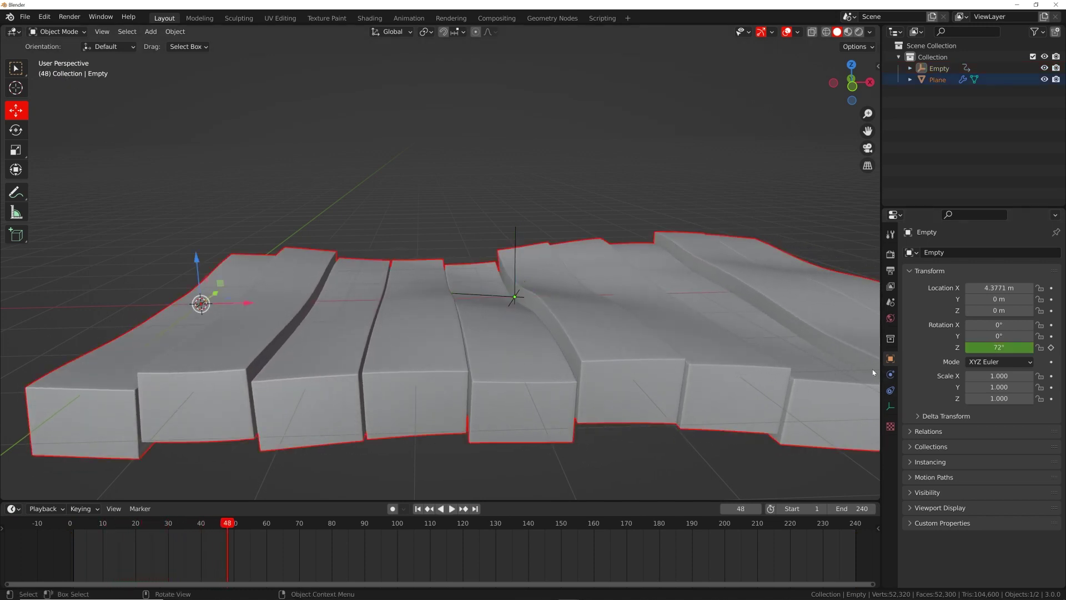
{"action": "left_click", "coordinate": [824, 401]}
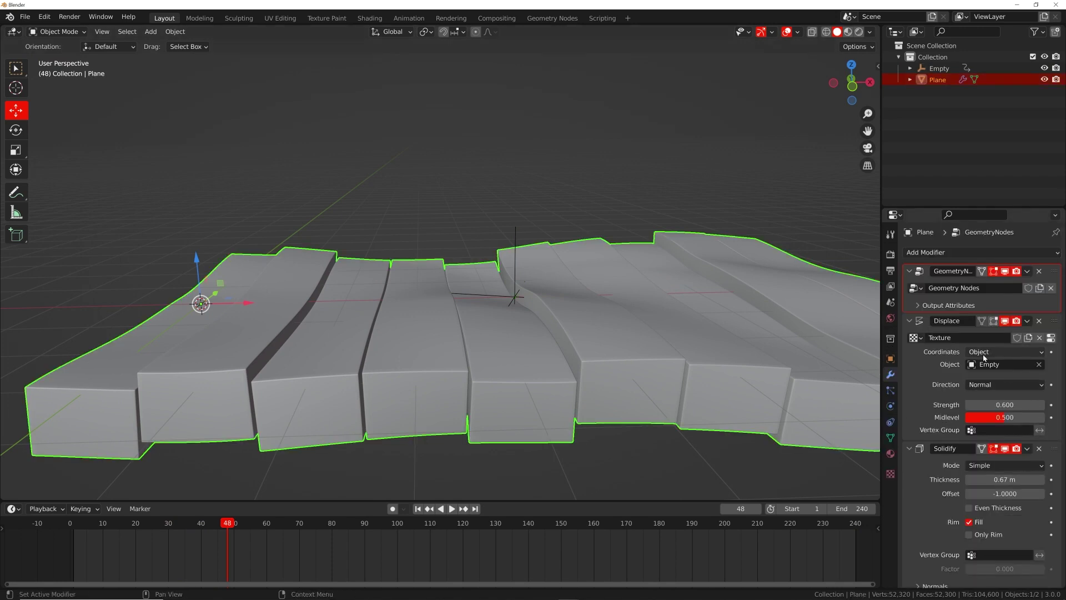
{"action": "scroll", "coordinate": [994, 417], "scroll_direction": "down", "scroll_amount": 8}
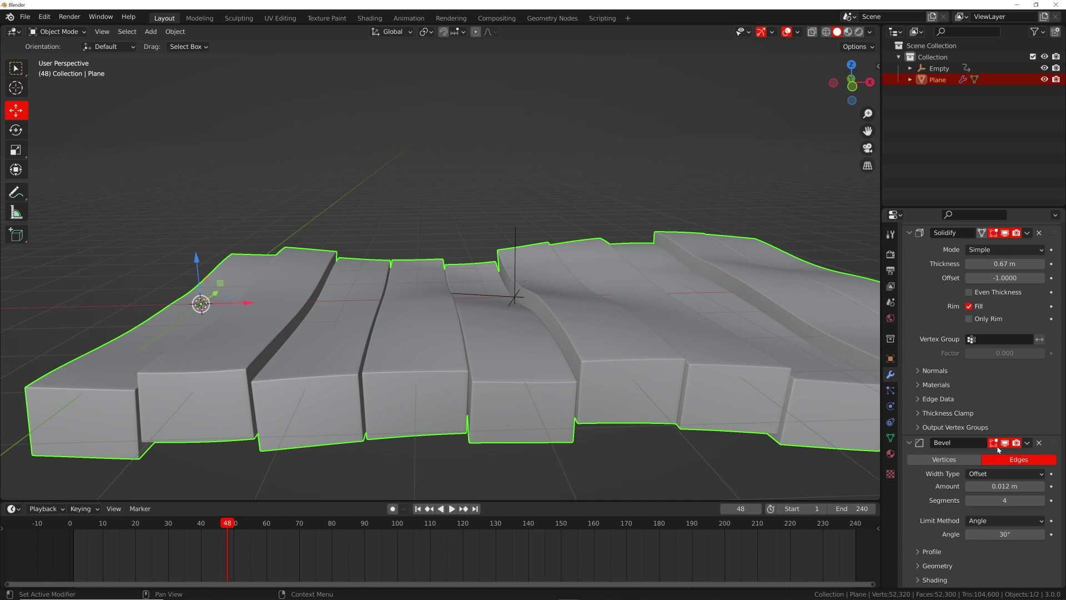
{"action": "left_click", "coordinate": [1005, 443]}
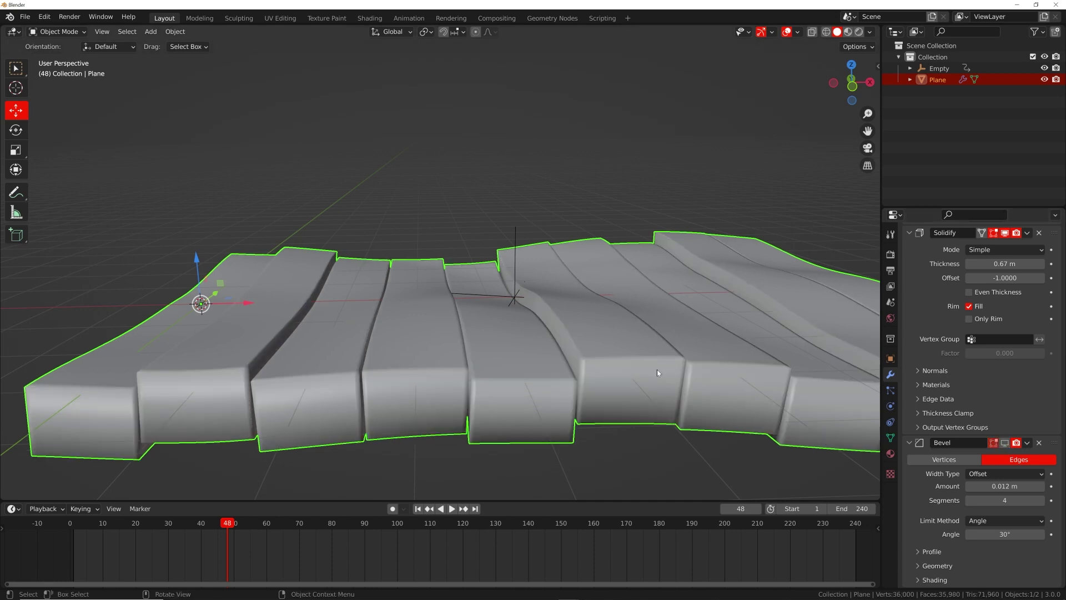
- Increase the Displace modifier's strength while the animation plays, and view the planks up close
{"action": "key", "text": "space"}
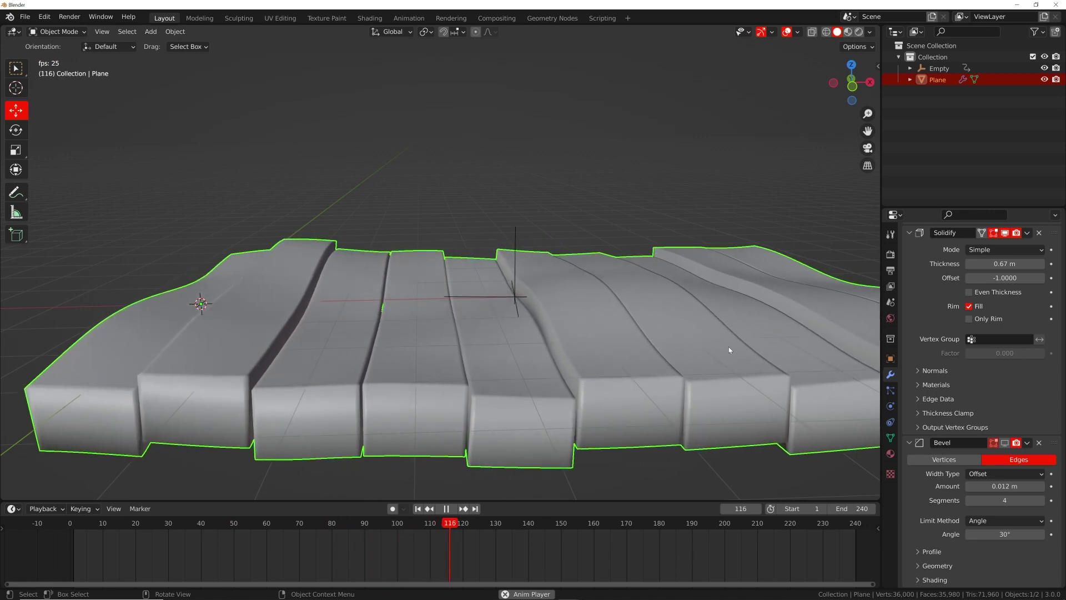
{"action": "scroll", "coordinate": [998, 382], "scroll_direction": "up", "scroll_amount": 5}
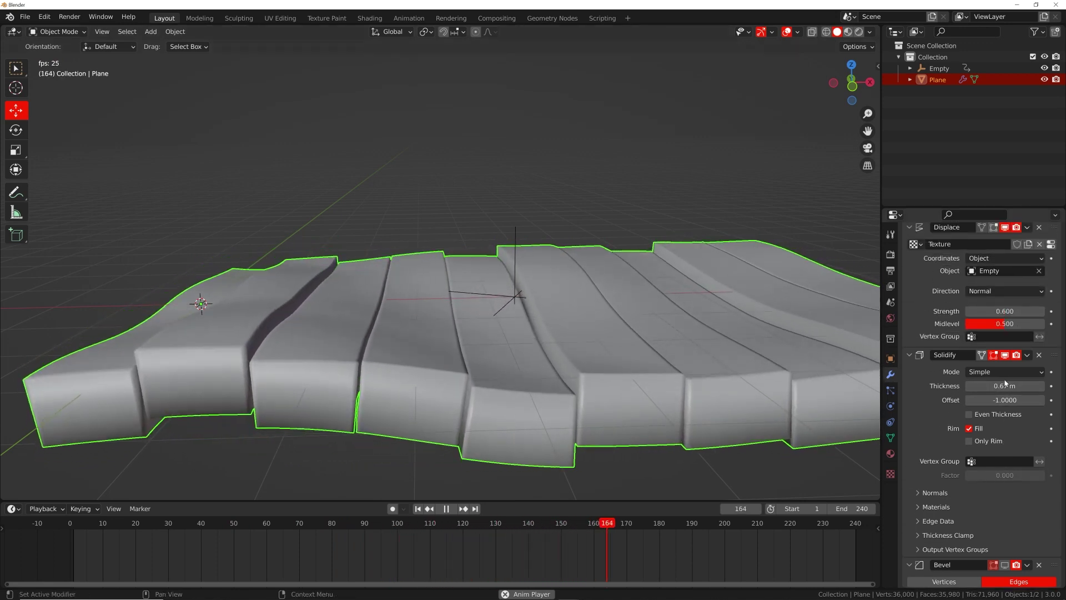
{"action": "scroll", "coordinate": [1008, 386], "scroll_direction": "up", "scroll_amount": 4}
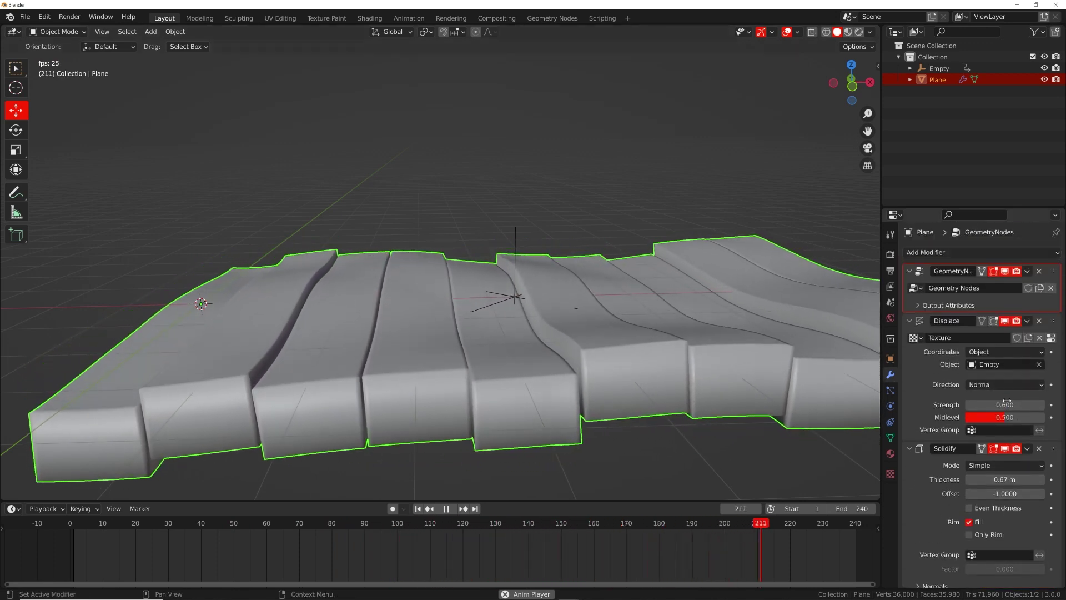
{"action": "left_click_drag", "start_coordinate": [1007, 405], "coordinate": [1050, 405]}
{"action": "middle_click_drag", "start_coordinate": [562, 278], "coordinate": [614, 219]}
{"action": "scroll", "coordinate": [638, 230], "scroll_direction": "up", "scroll_amount": 2}
- Deselect everything and hide the viewport overlays and gizmos to watch the animated planks
{"action": "key", "text": "alt+a"}
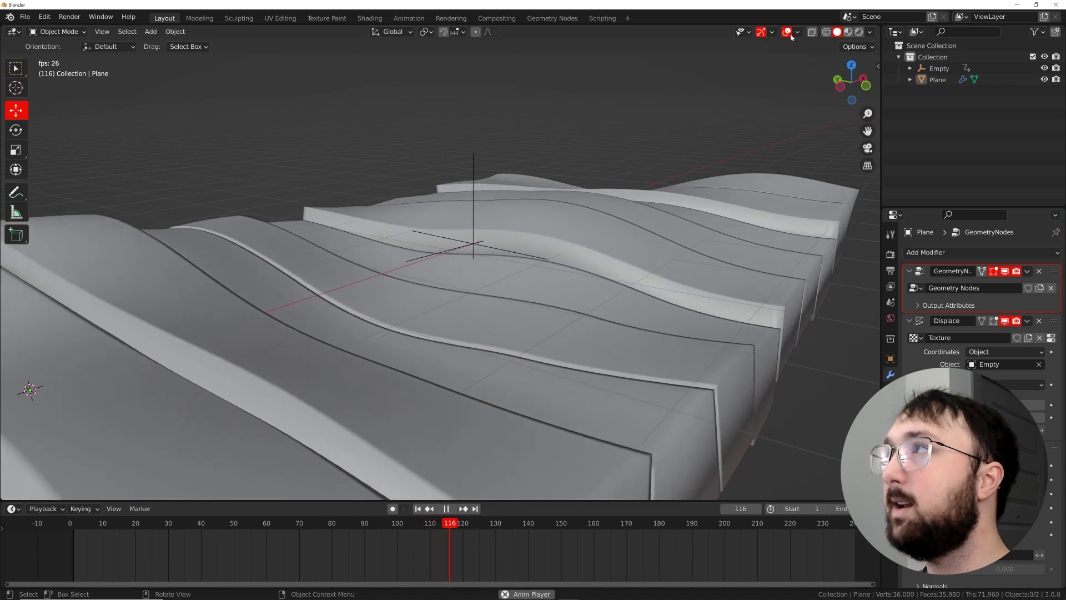
{"action": "left_click", "coordinate": [786, 32]}
{"action": "left_click", "coordinate": [761, 32]}
{"action": "middle_click_drag", "start_coordinate": [674, 187], "coordinate": [634, 196]}
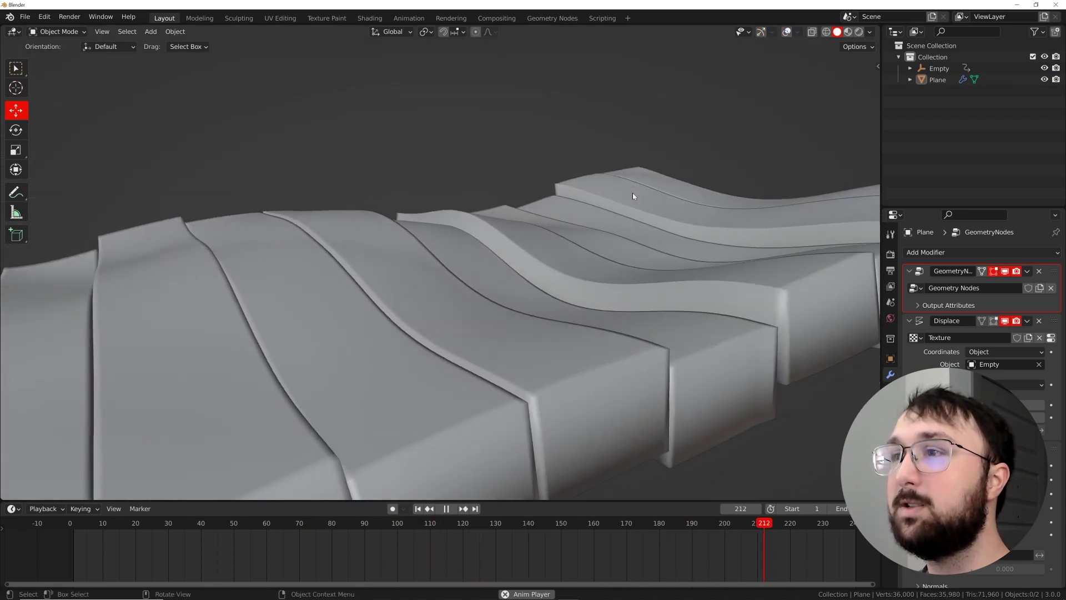
- Stop the playback, open the plank object's geometry node tree and set the Grid node's Size Y to 11.5 m
{"action": "middle_click_drag", "start_coordinate": [632, 192], "coordinate": [656, 208]}
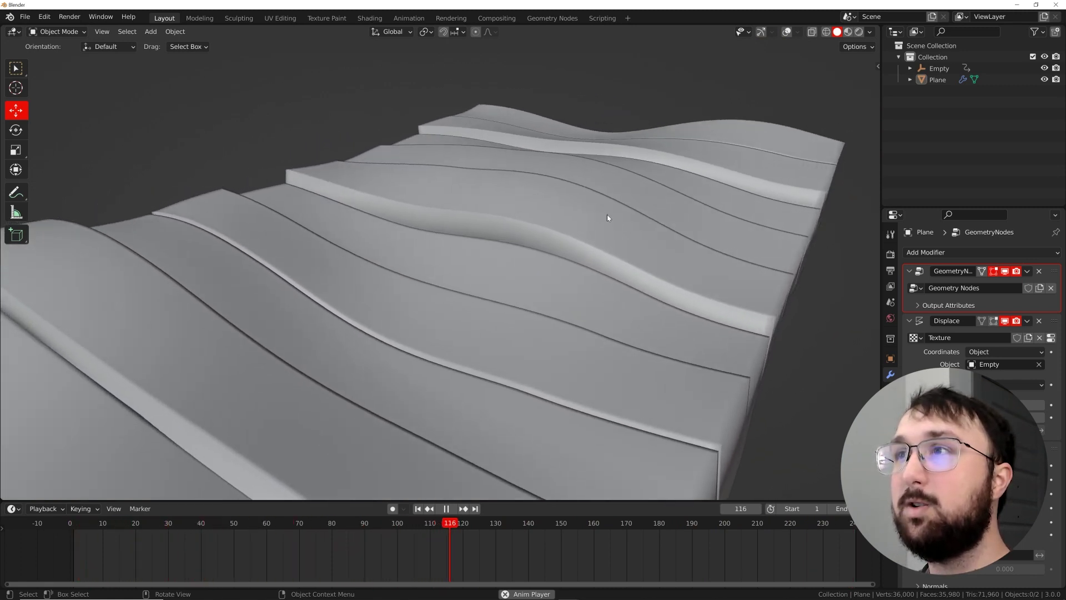
{"action": "key", "text": "space"}
{"action": "left_click", "coordinate": [595, 210]}
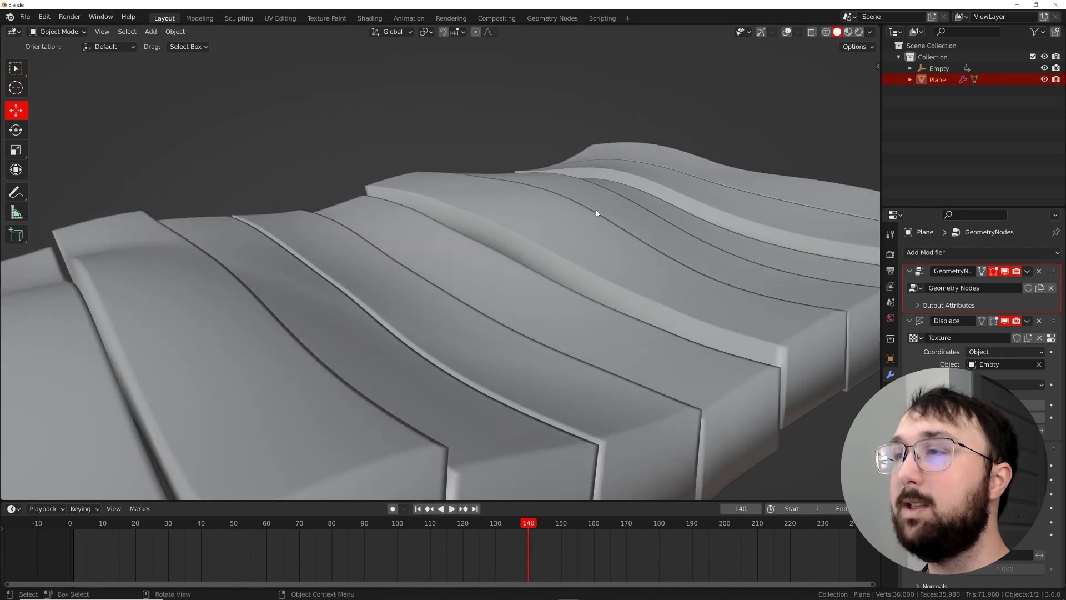
{"action": "key", "text": "KP_Decimal"}
{"action": "left_click", "coordinate": [563, 19]}
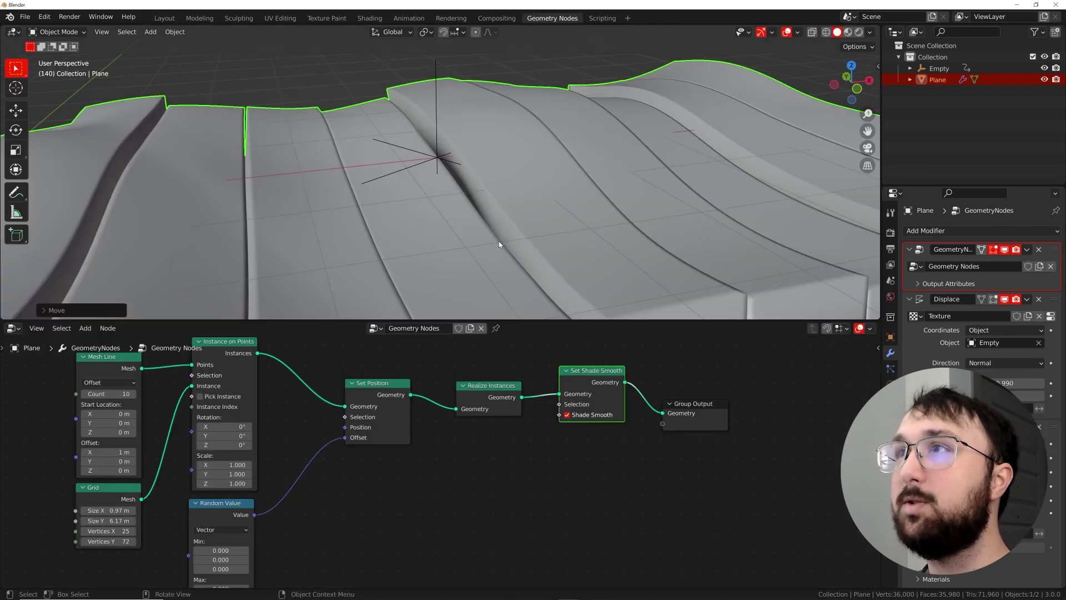
{"action": "key", "text": "KP_Decimal"}
{"action": "middle_click_drag", "start_coordinate": [205, 458], "coordinate": [344, 459]}
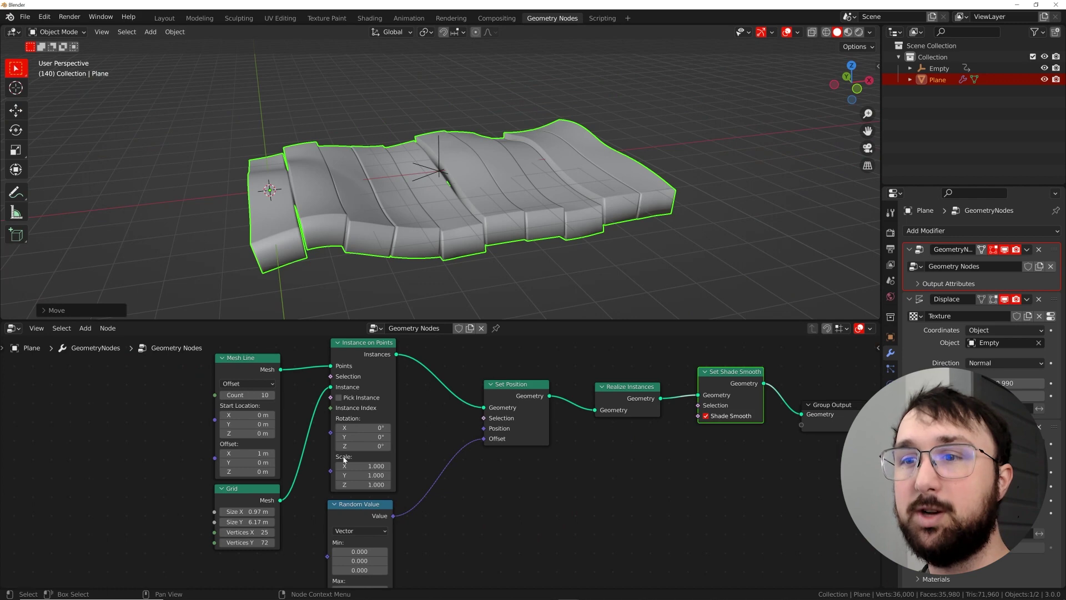
{"action": "left_click_drag", "start_coordinate": [247, 522], "coordinate": [325, 522]}
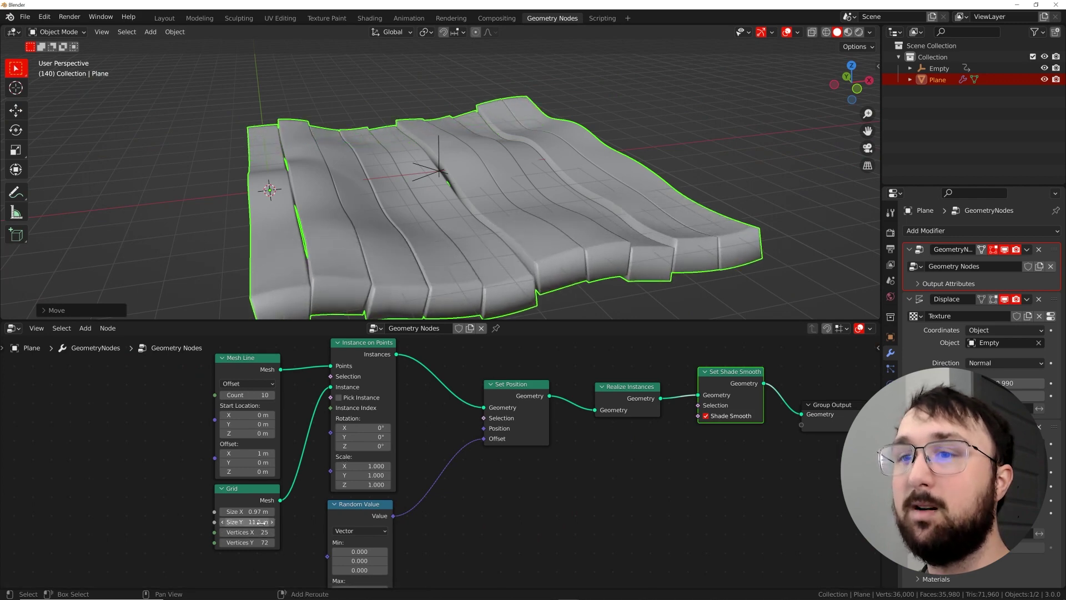
- Raise the Mesh Line node's Count to 16 and briefly play the animation on the widened surface
{"action": "left_click", "coordinate": [272, 395]}
{"action": "left_click", "coordinate": [273, 395]}
{"action": "left_click", "coordinate": [273, 395]}
{"action": "left_click", "coordinate": [273, 395]}
{"action": "left_click", "coordinate": [273, 395]}
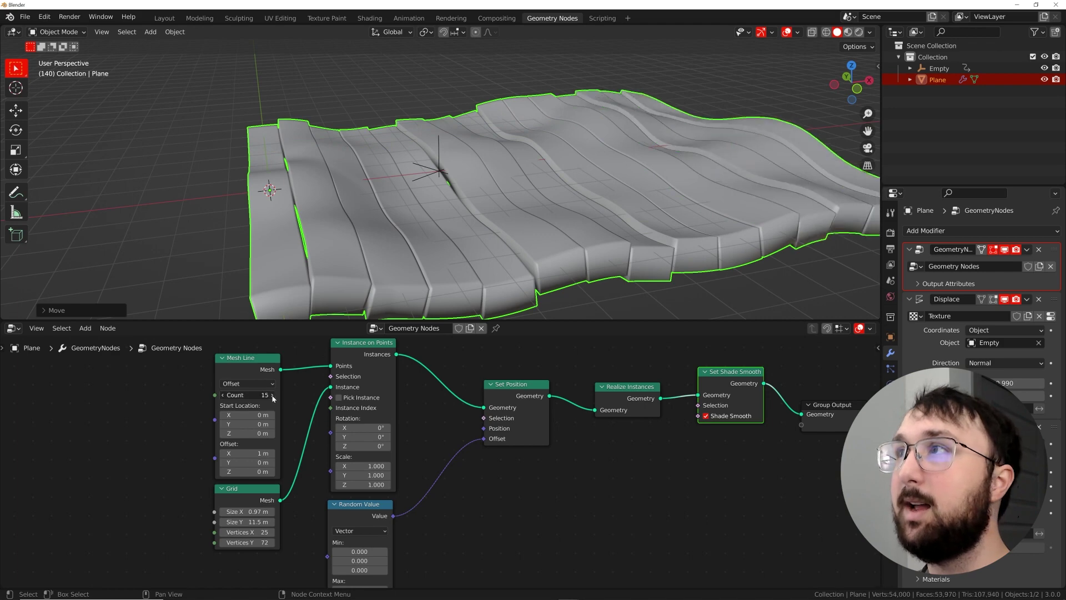
{"action": "left_click", "coordinate": [273, 395]}
{"action": "key", "text": "space"}
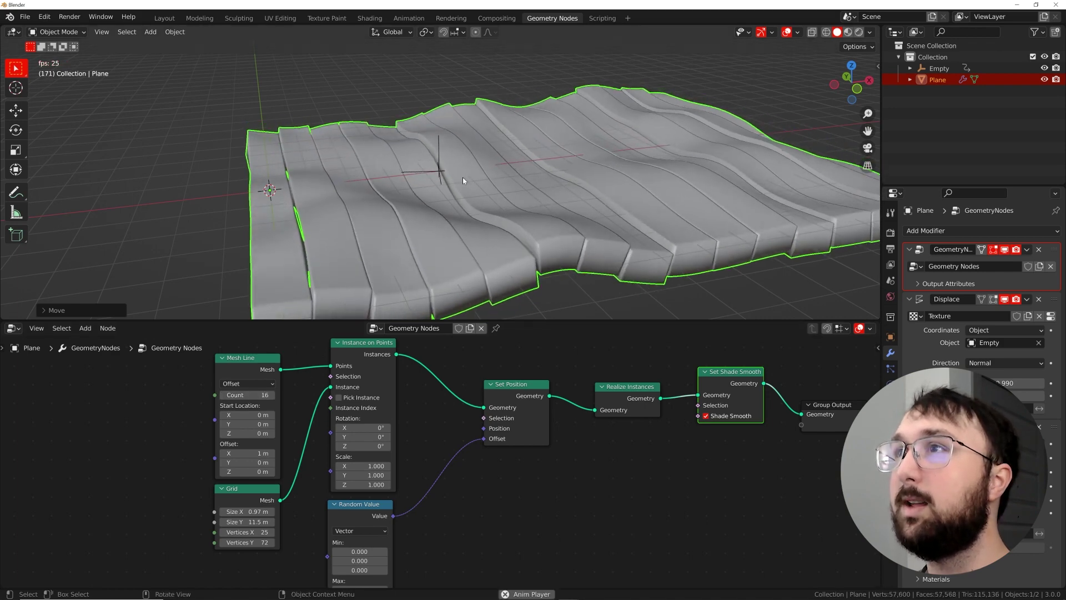
{"action": "key", "text": "space"}
- Move the empty along the planks to about X 7.7 m, near the middle of the surface, and play the animation
{"action": "left_click", "coordinate": [439, 171]}
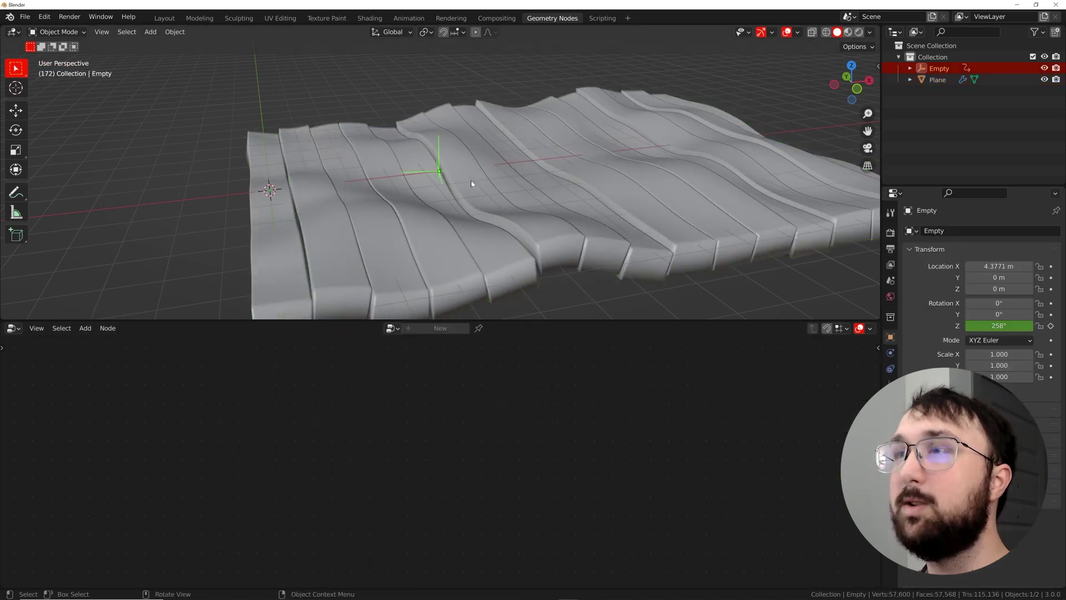
{"action": "middle_click_drag", "start_coordinate": [471, 184], "coordinate": [538, 205]}
{"action": "key", "text": "g"}
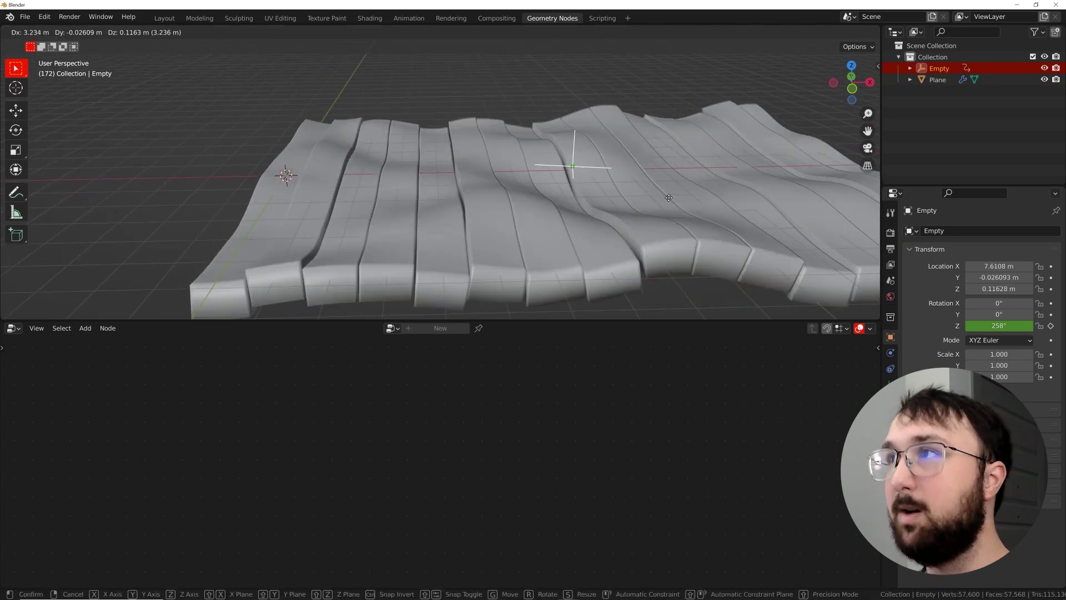
{"action": "left_click", "coordinate": [673, 202]}
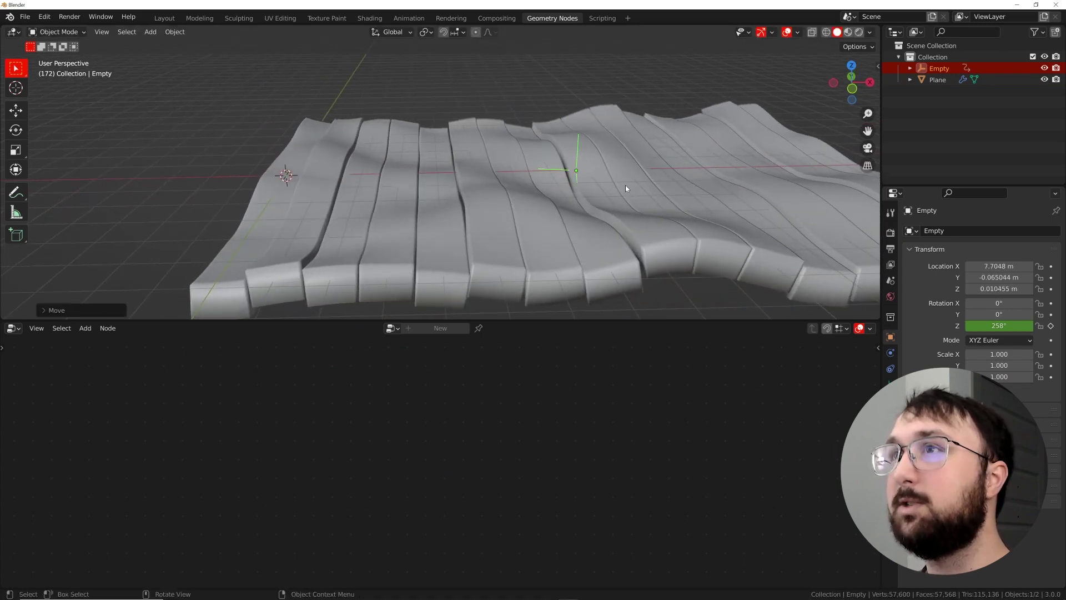
{"action": "key", "text": "space"}
{"action": "middle_click_drag", "start_coordinate": [591, 172], "coordinate": [602, 199]}
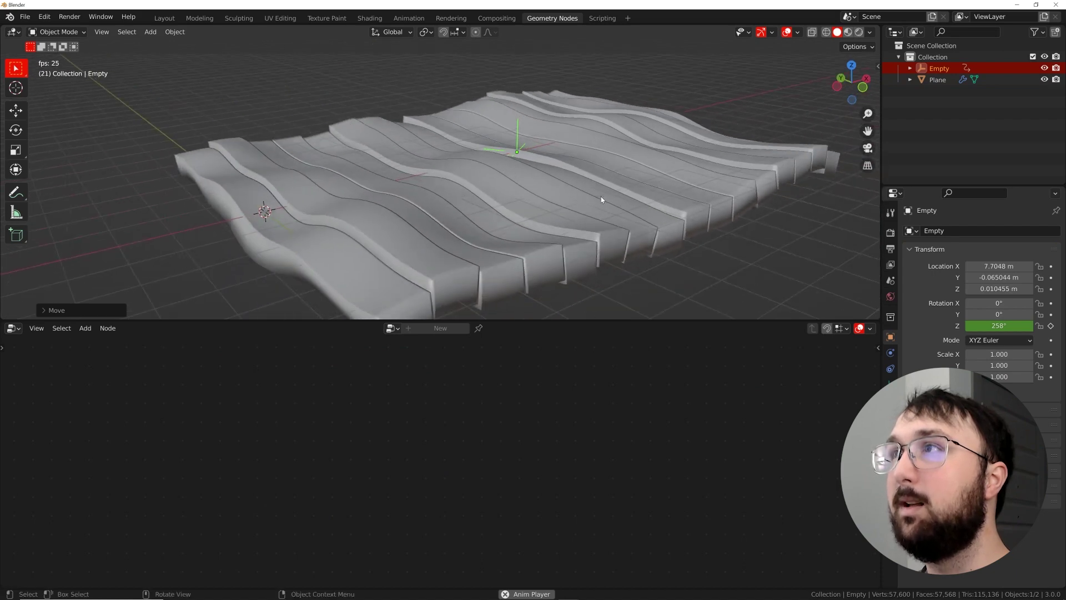
- Stop the playback and turn the viewport display of the planks' Bevel modifier back on
{"action": "left_click", "coordinate": [631, 216]}
{"action": "key", "text": "space"}
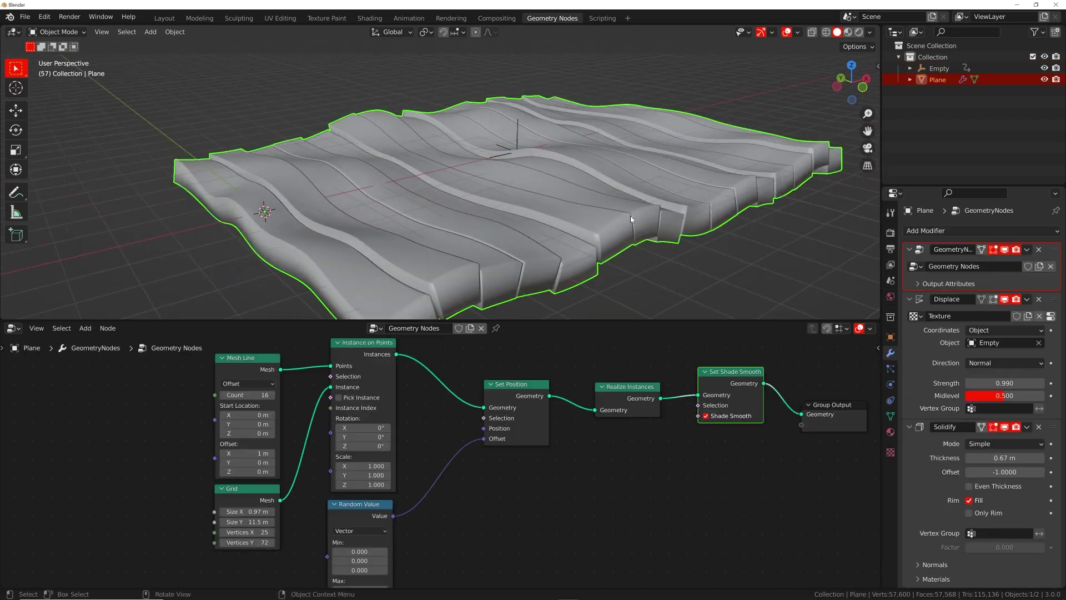
{"action": "scroll", "coordinate": [1016, 433], "scroll_direction": "down", "scroll_amount": 8}
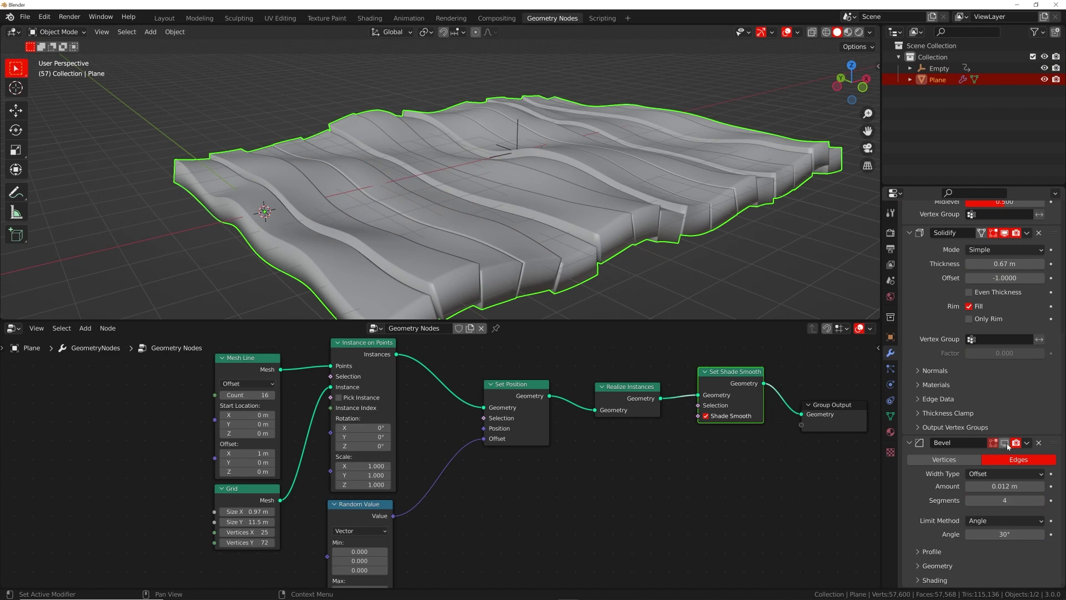
{"action": "left_click", "coordinate": [1004, 443]}
{"action": "scroll", "coordinate": [618, 275], "scroll_direction": "up", "scroll_amount": 4}
{"action": "scroll", "coordinate": [586, 249], "scroll_direction": "up", "scroll_amount": 3}
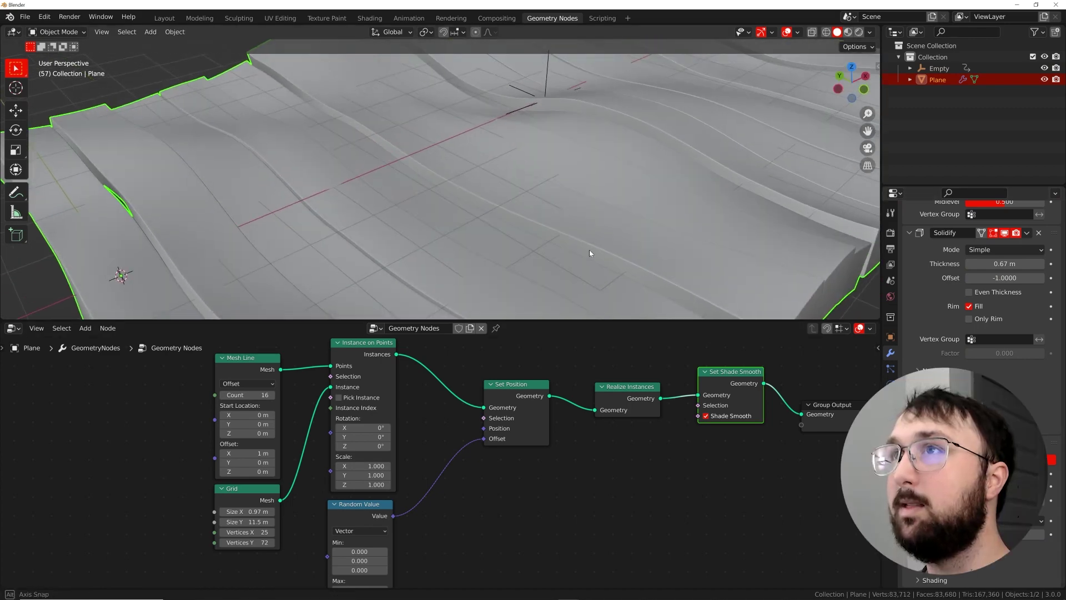
{"action": "middle_click_drag", "start_coordinate": [590, 251], "coordinate": [565, 271]}
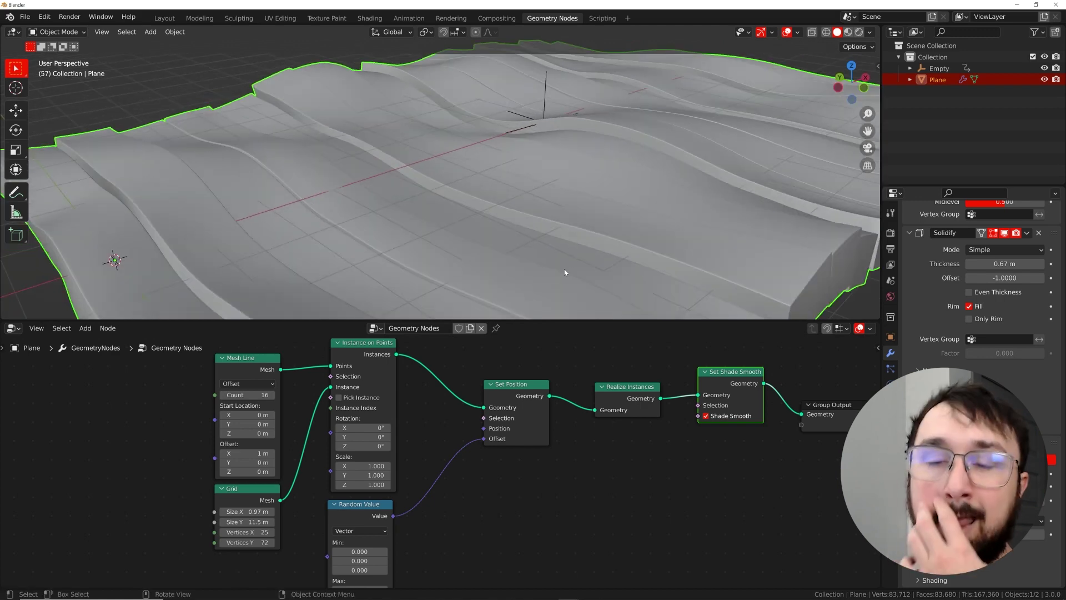
- In the Layout workspace, add a camera and align it to an angled view of the planks
{"action": "left_click", "coordinate": [157, 18]}
{"action": "middle_click_drag", "start_coordinate": [611, 250], "coordinate": [495, 241]}
{"action": "key", "text": "shift+a"}
{"action": "mouse_move", "coordinate": [498, 243]}
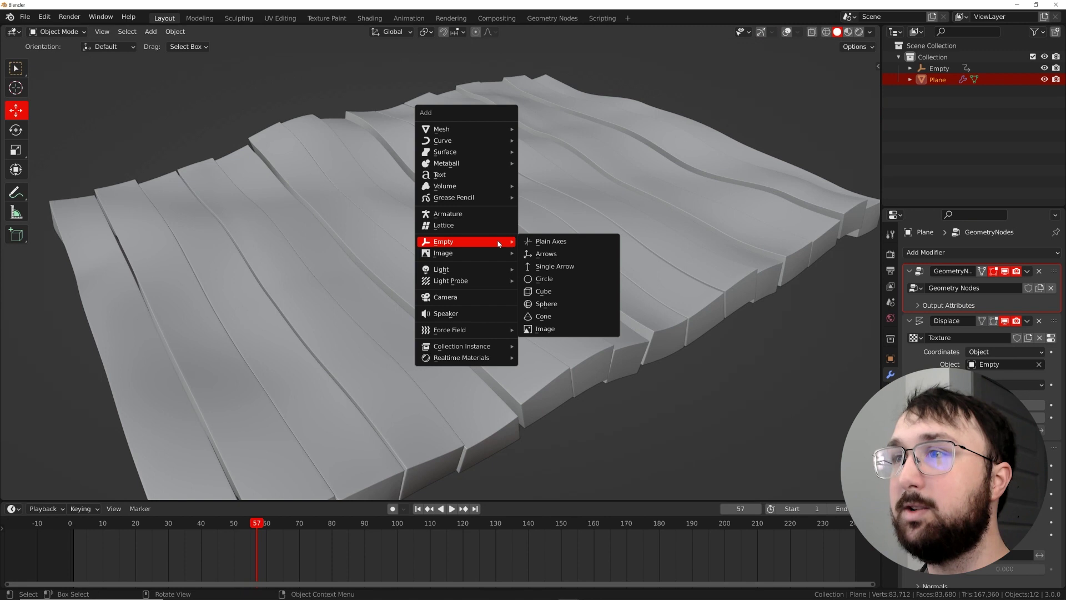
{"action": "left_click", "coordinate": [472, 297]}
{"action": "mouse_move", "coordinate": [533, 272]}
{"action": "middle_mouse_down"}
{"action": "mouse_move", "coordinate": [571, 256]}
{"action": "mouse_move", "coordinate": [579, 277]}
{"action": "mouse_move", "coordinate": [555, 267]}
{"action": "middle_mouse_up"}
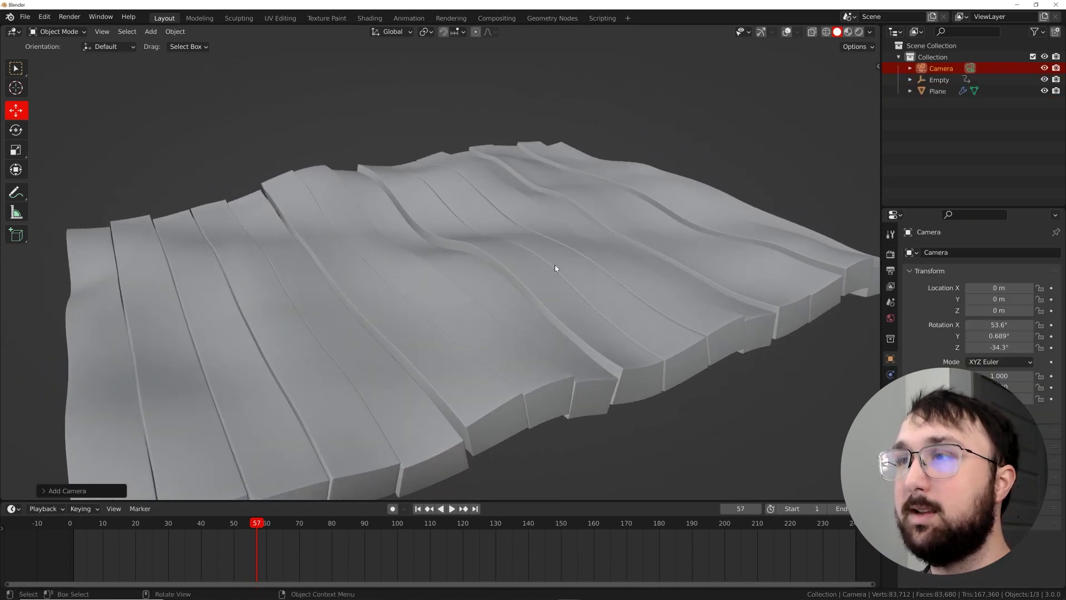
{"action": "key", "text": "ctrl+alt+KP_0"}
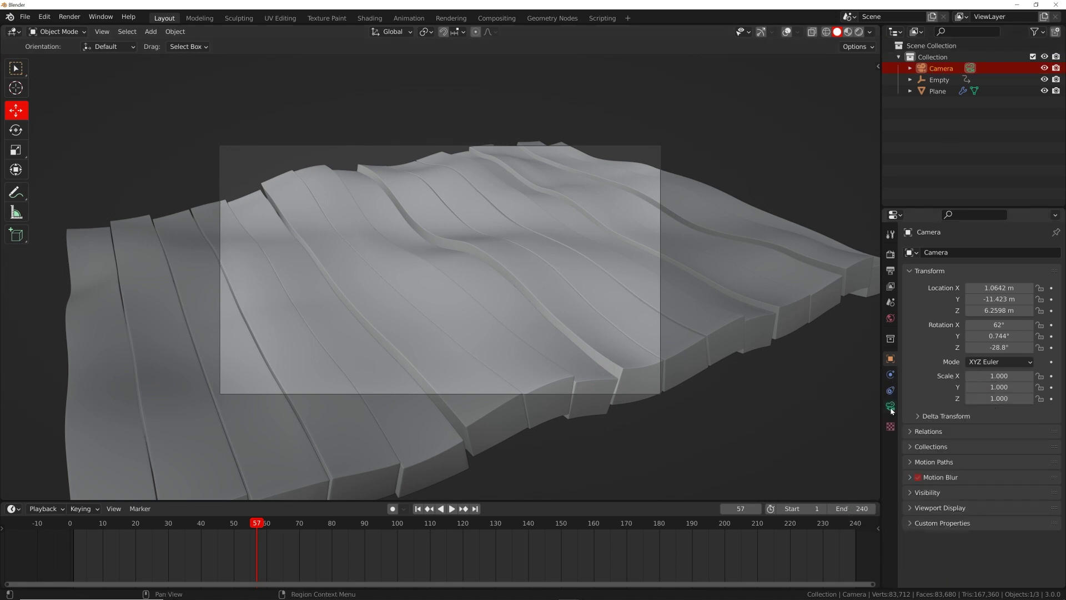
- Set the camera's lens type to Orthographic
{"action": "left_click", "coordinate": [891, 407]}
{"action": "left_click", "coordinate": [1001, 288]}
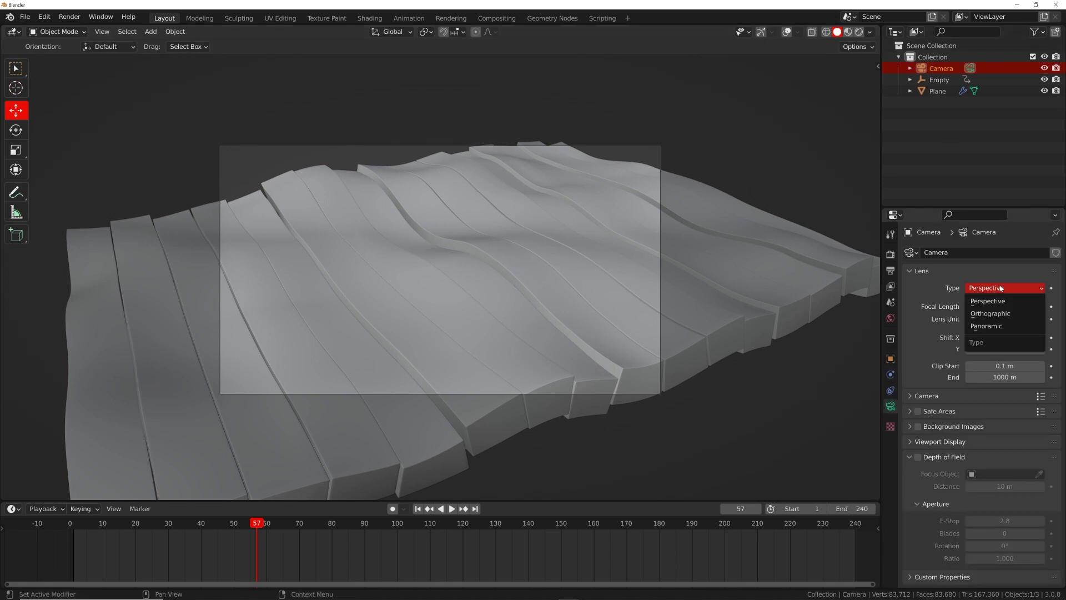
{"action": "left_click", "coordinate": [991, 314]}
{"action": "scroll", "coordinate": [611, 256], "scroll_direction": "down", "scroll_amount": 3}
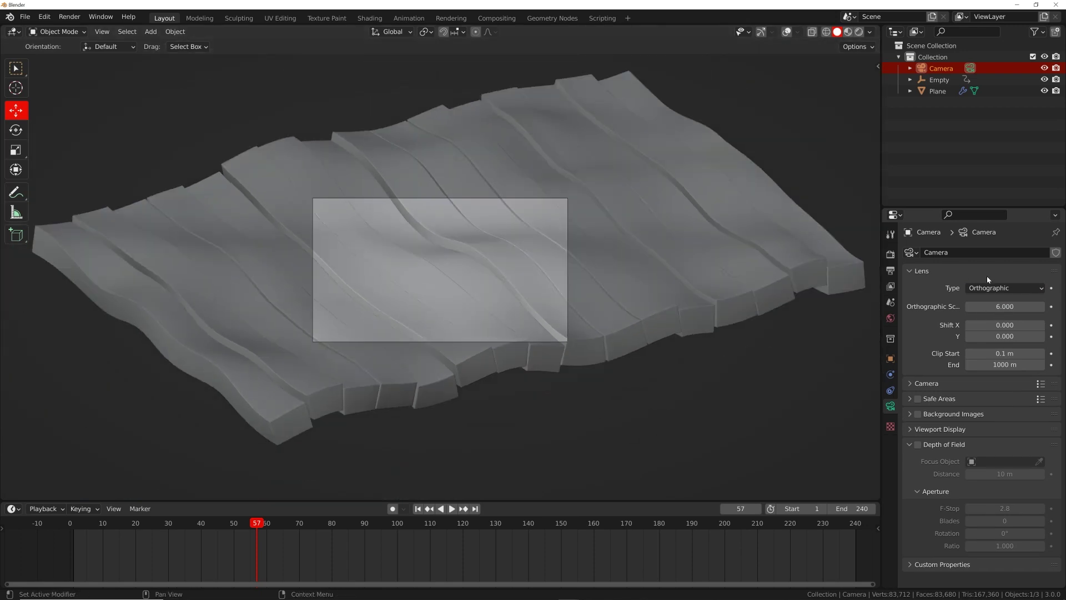
- Shift the camera so the planks fill its frame and set its orthographic scale to 7.350
{"action": "key", "text": "g"}
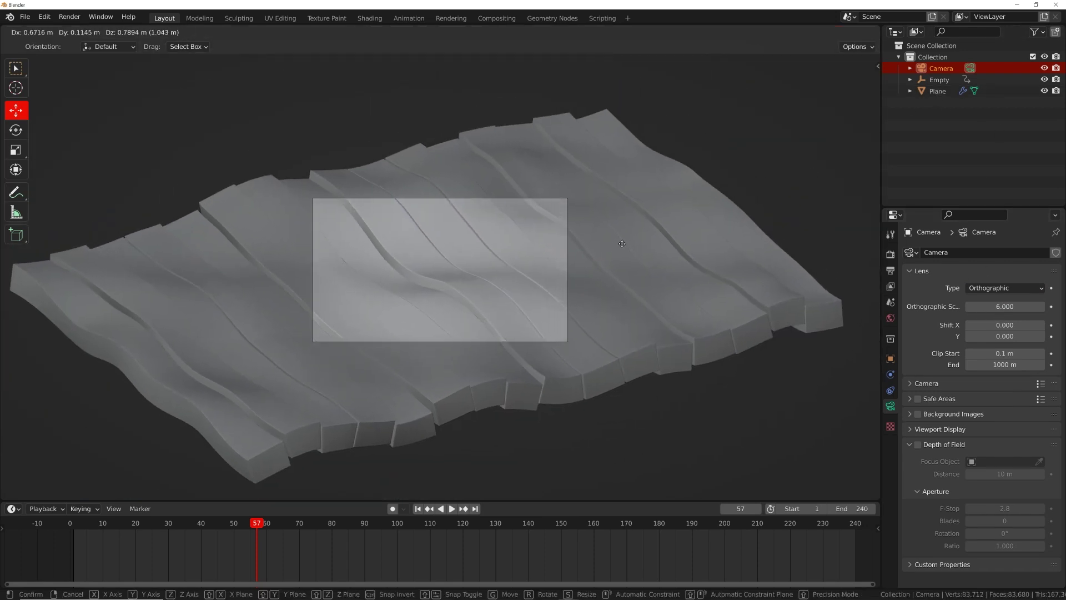
{"action": "left_click", "coordinate": [626, 227]}
{"action": "left_click_drag", "start_coordinate": [995, 307], "coordinate": [1008, 307]}
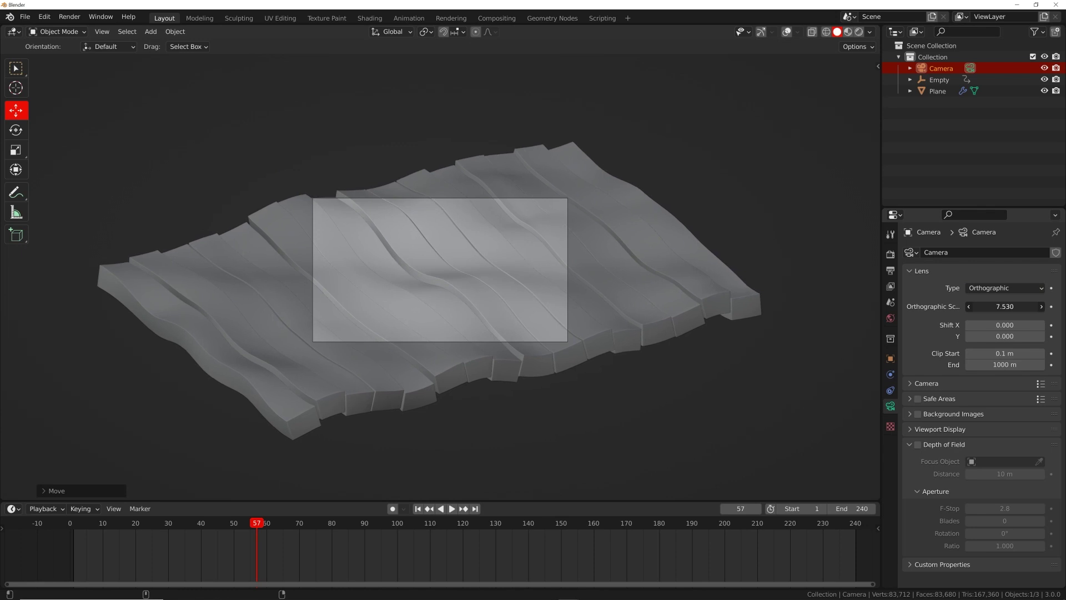
{"action": "scroll", "coordinate": [471, 322], "scroll_direction": "up", "scroll_amount": 6}
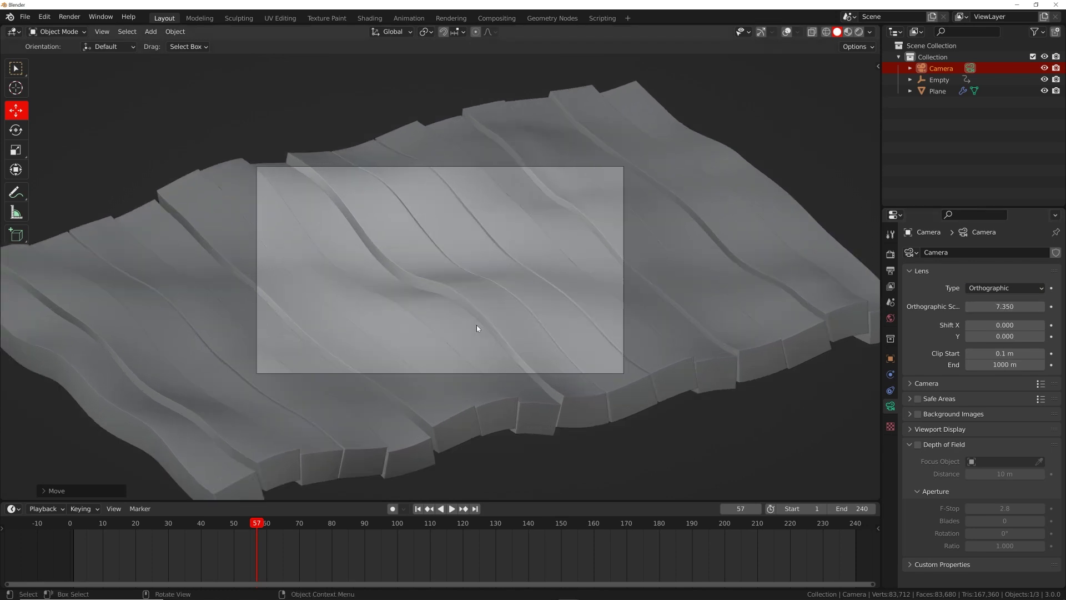
- Play the animation briefly through the camera to check the framing, and open the render settings
{"action": "key", "text": "space"}
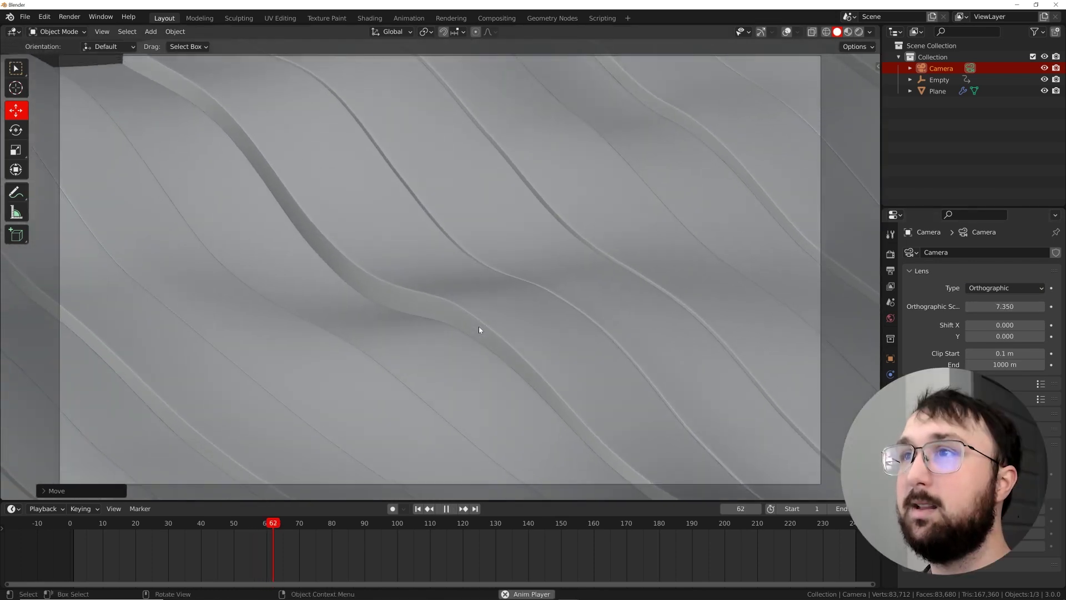
{"action": "key", "text": "space"}
{"action": "scroll", "coordinate": [491, 314], "scroll_direction": "down", "scroll_amount": 4}
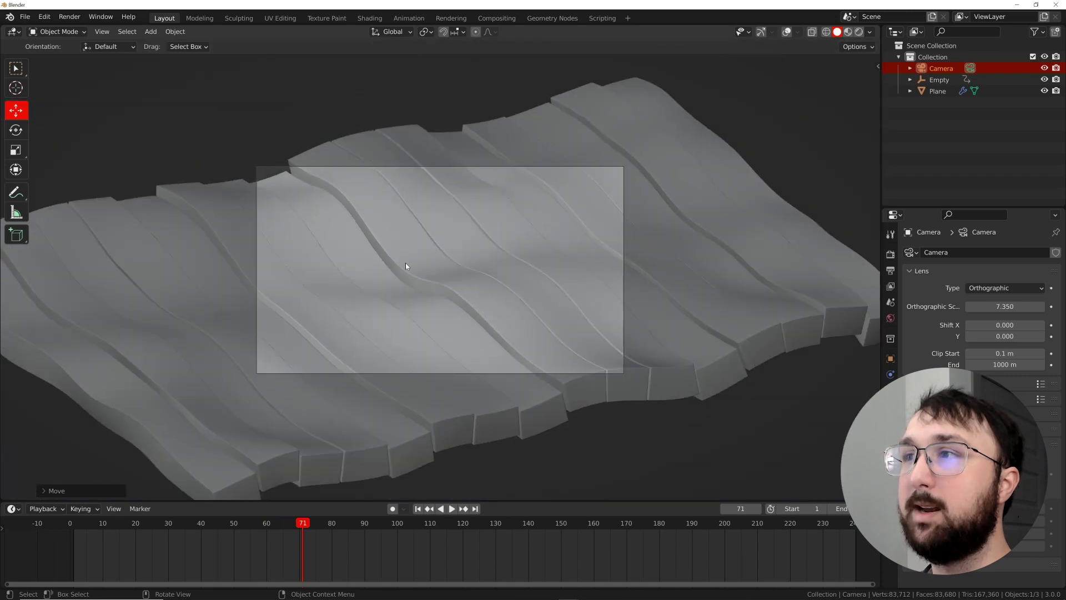
{"action": "scroll", "coordinate": [385, 322], "scroll_direction": "up", "scroll_amount": 2}
{"action": "left_click", "coordinate": [891, 254]}
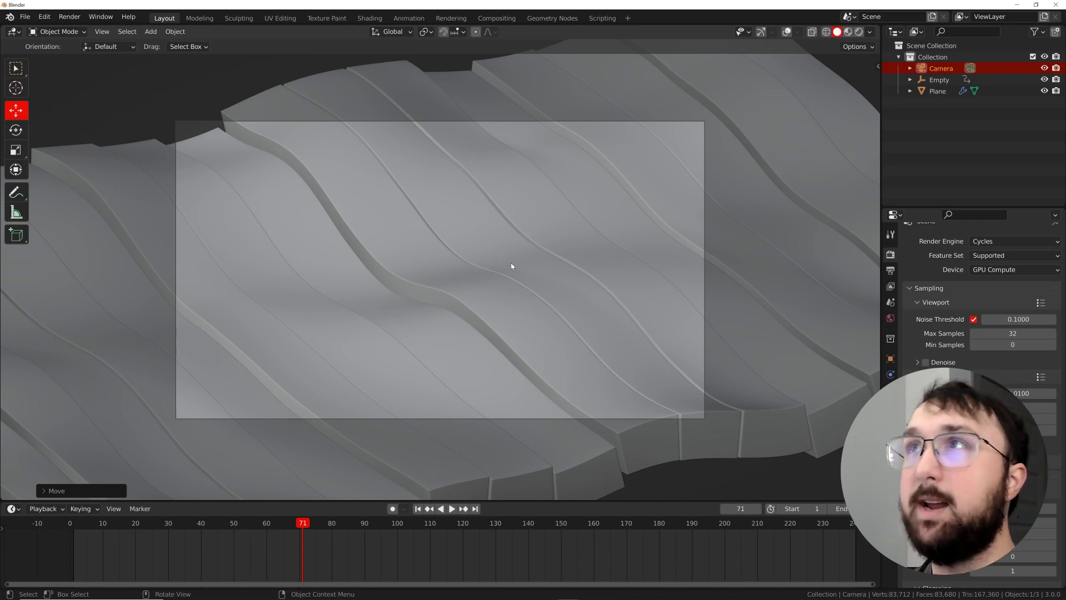
- Switch to the Shading workspace, look through the camera and close the file browser and image editor areas
{"action": "left_click", "coordinate": [369, 18]}
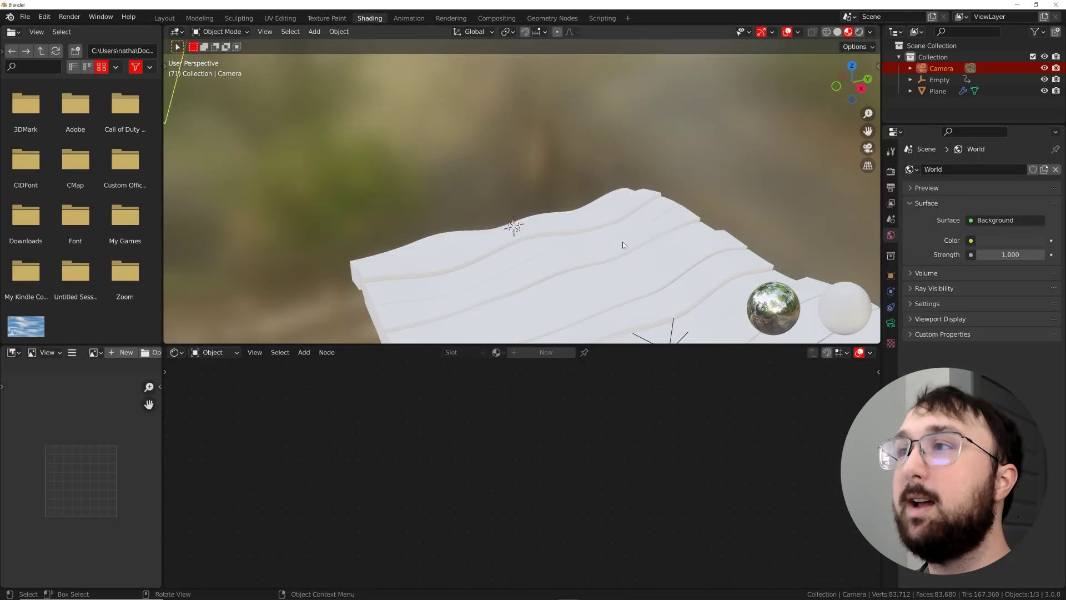
{"action": "key", "text": "KP_0"}
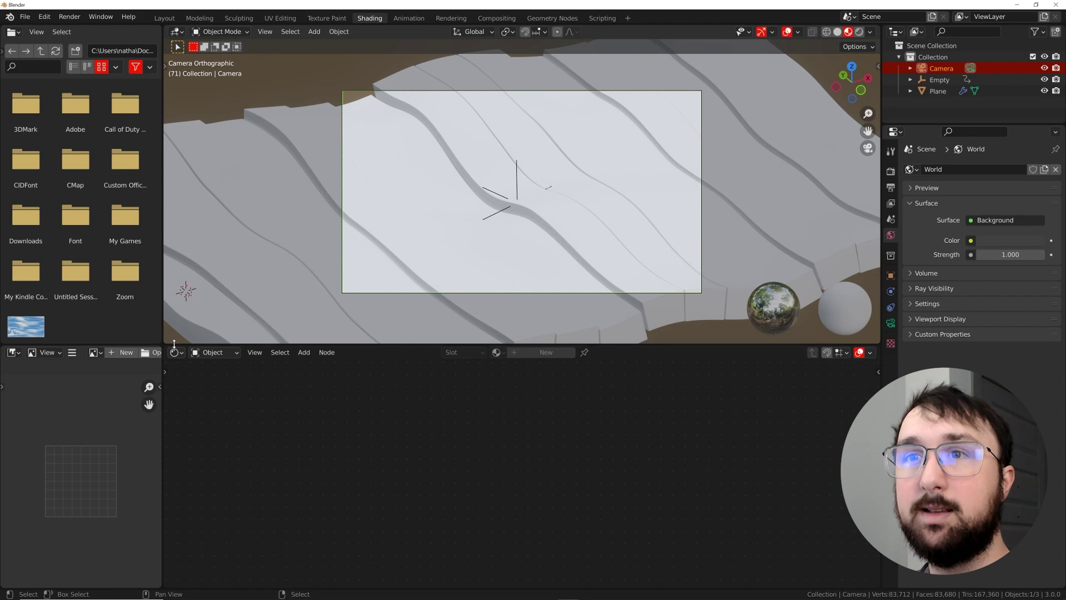
{"action": "left_click_drag", "start_coordinate": [161, 340], "coordinate": [123, 354]}
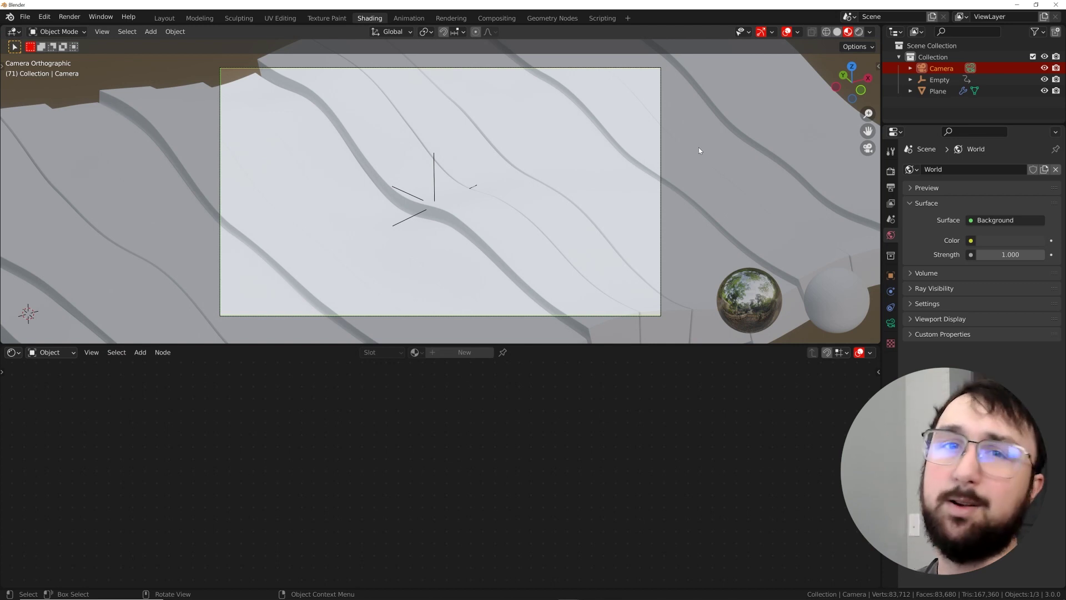
- Show the viewport in Rendered shading and disable Scene World to light the planks with the preview environment
{"action": "left_click", "coordinate": [861, 32]}
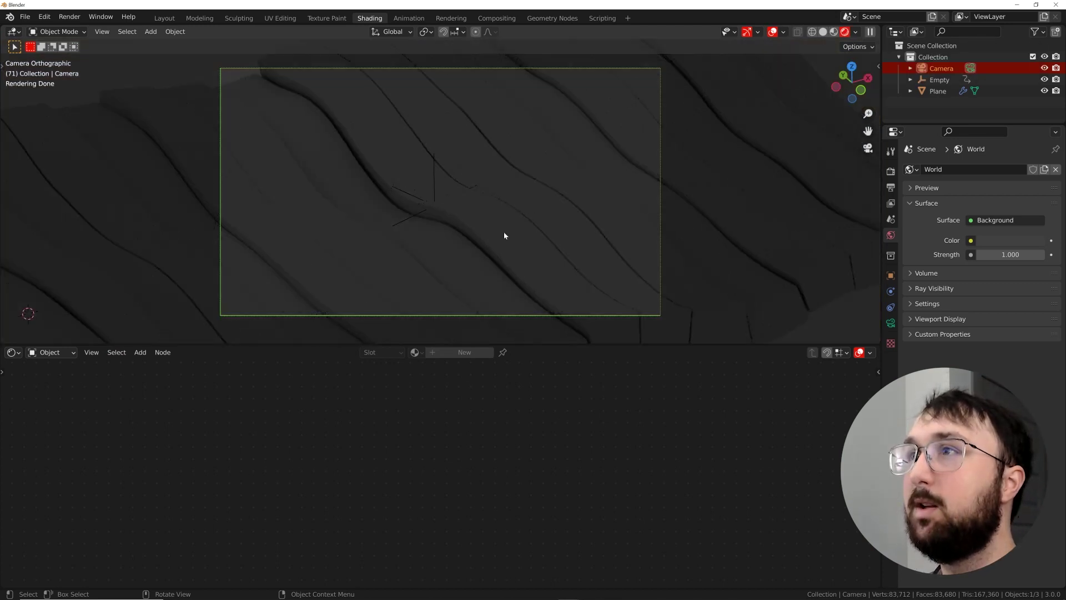
{"action": "left_click", "coordinate": [857, 32]}
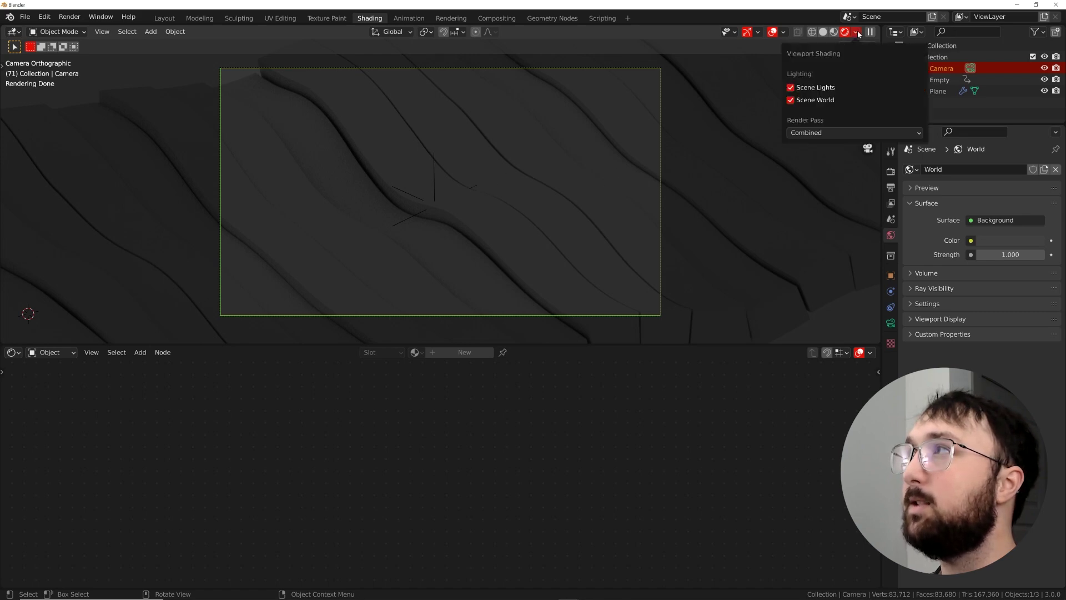
{"action": "left_click", "coordinate": [791, 101]}
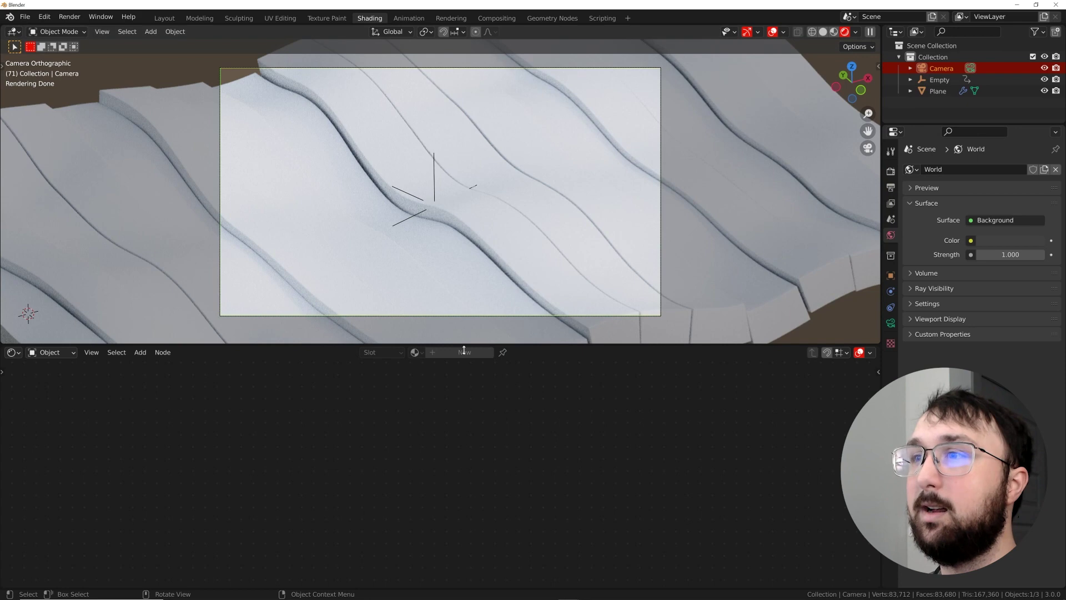
- Select the plank plane and create a new material for it named random
{"action": "left_click", "coordinate": [636, 235]}
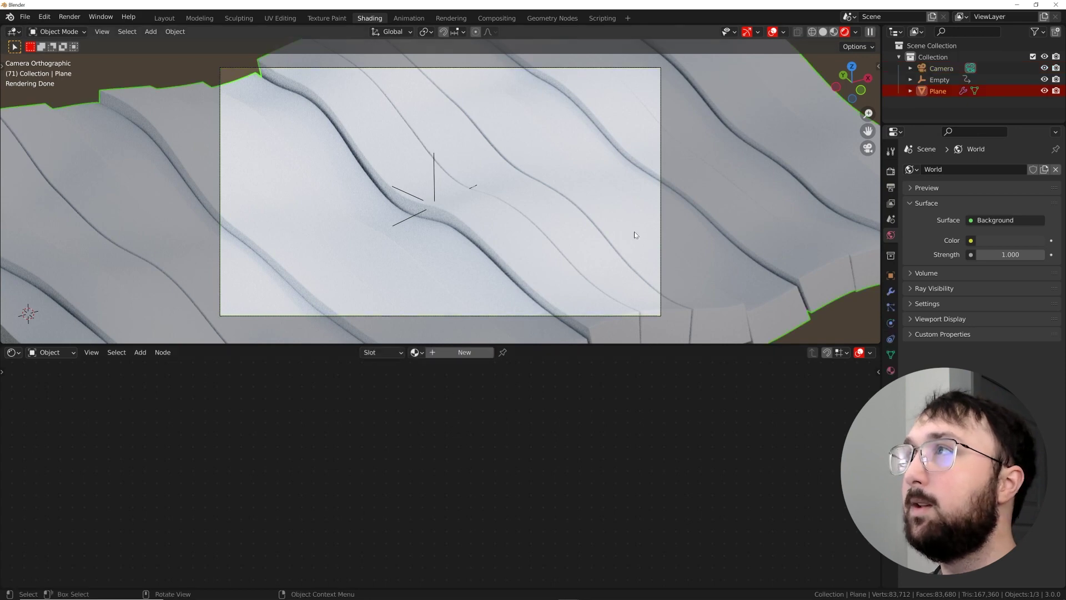
{"action": "left_click", "coordinate": [468, 355]}
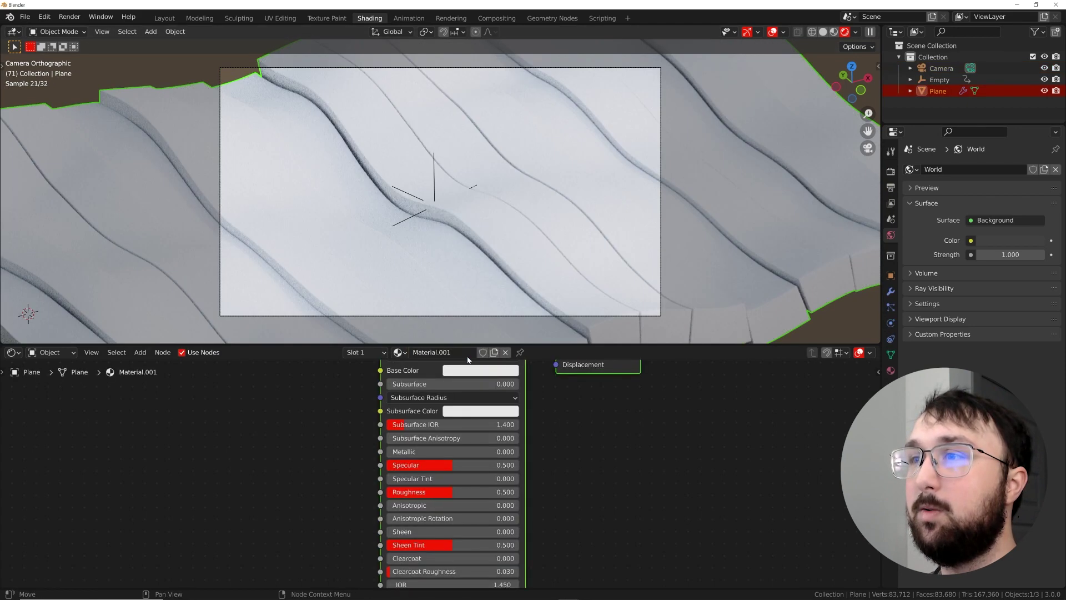
{"action": "double_click", "coordinate": [434, 356]}
{"action": "type", "text": "ra"}
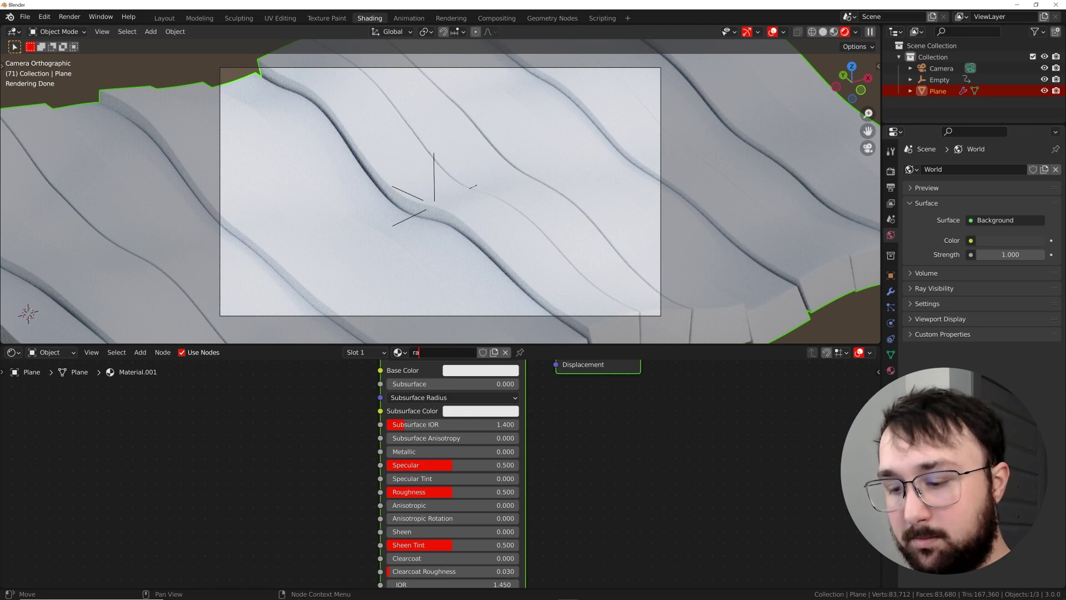
{"action": "type", "text": "ndom"}
{"action": "key", "text": "Return"}
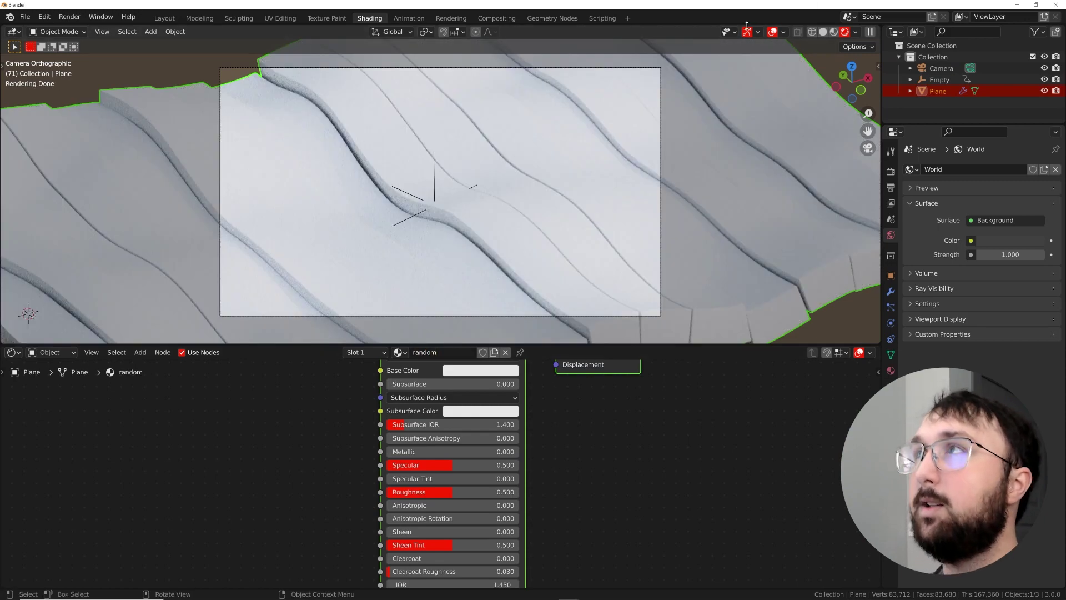
- In the Geometry Nodes workspace, insert a Set Material node between Set Shade Smooth and Group Output and assign it the random material
{"action": "left_click", "coordinate": [556, 18]}
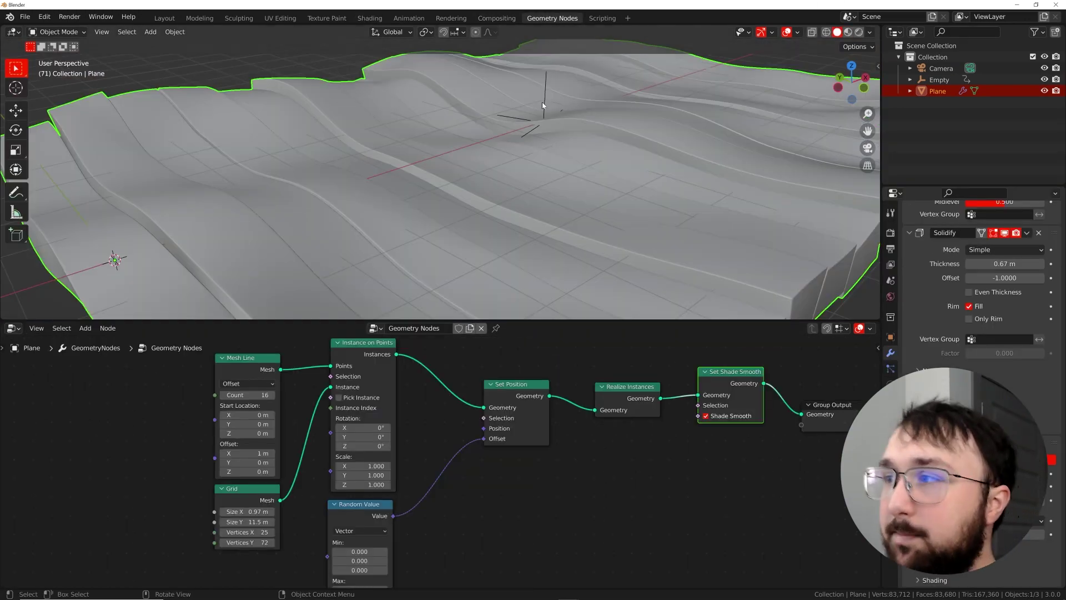
{"action": "middle_click_drag", "start_coordinate": [643, 459], "coordinate": [367, 449]}
{"action": "middle_click_drag", "start_coordinate": [517, 407], "coordinate": [508, 442]}
{"action": "key", "text": "shift+a"}
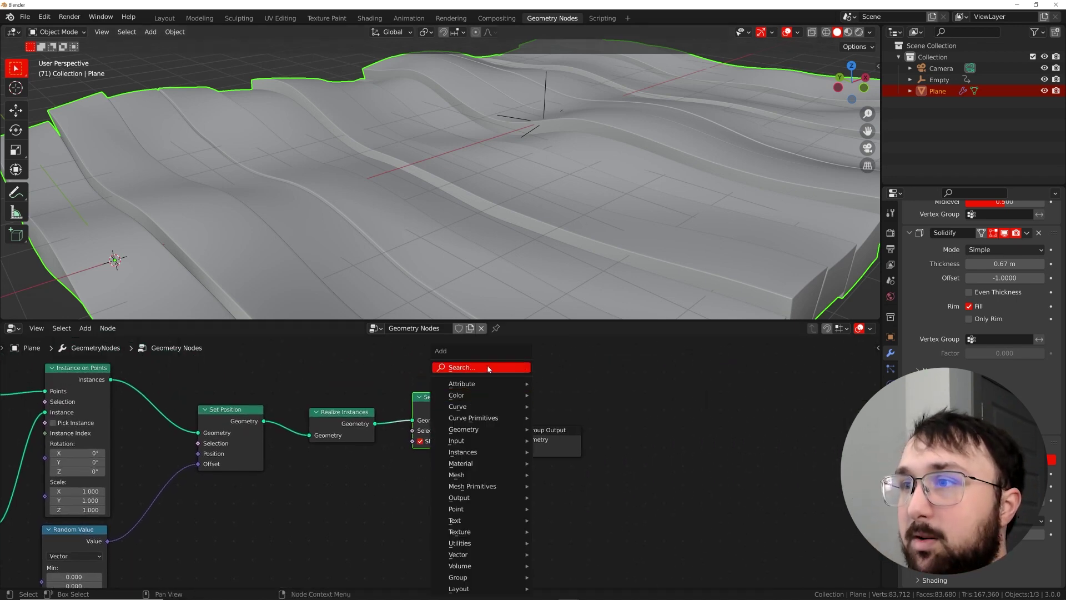
{"action": "left_click", "coordinate": [461, 367]}
{"action": "type", "text": "set"}
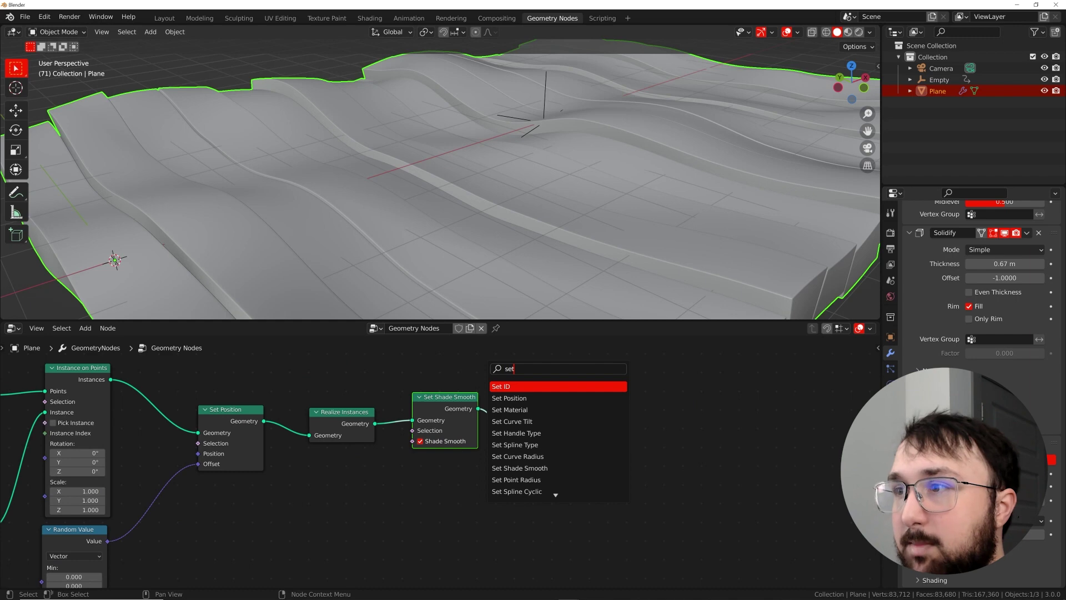
{"action": "key", "text": "Down"}
{"action": "key", "text": "Return"}
{"action": "type", "text": "set m"}
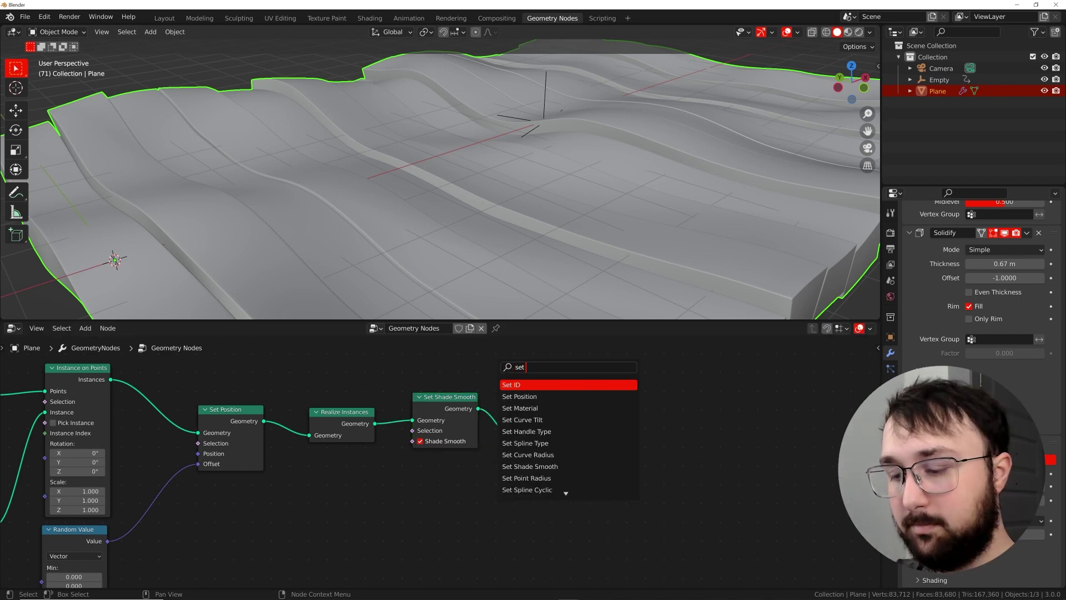
{"action": "left_click", "coordinate": [532, 387]}
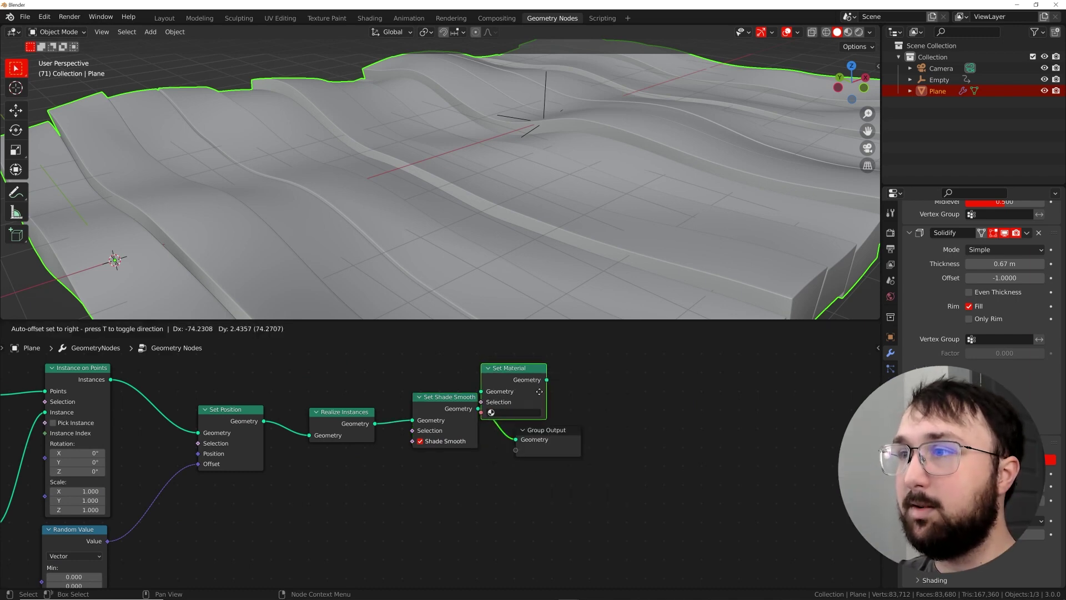
{"action": "left_click", "coordinate": [542, 406]}
{"action": "left_click", "coordinate": [552, 424]}
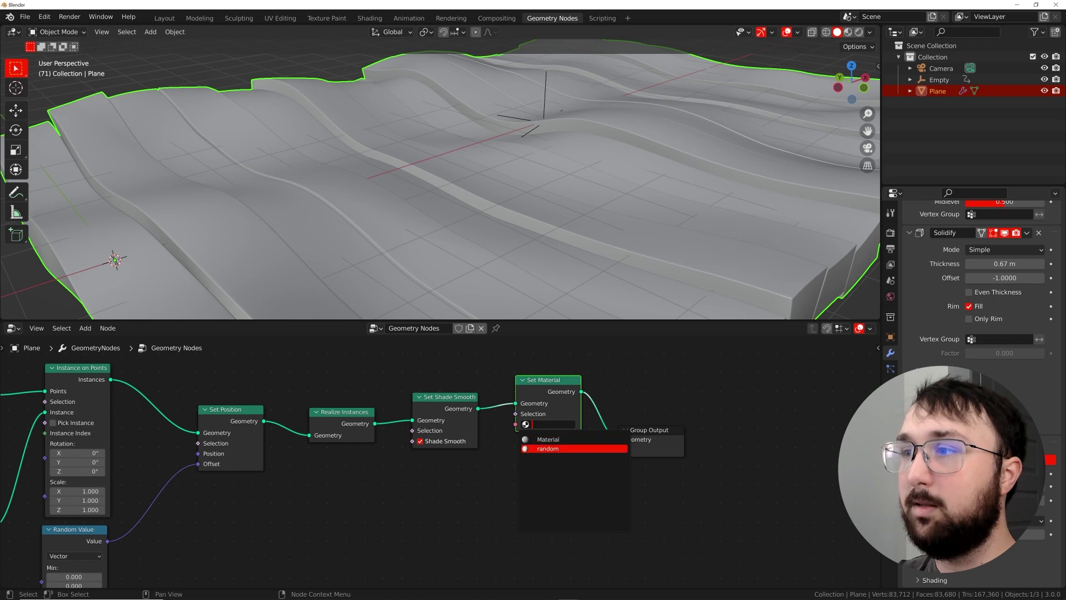
{"action": "left_click", "coordinate": [548, 449]}
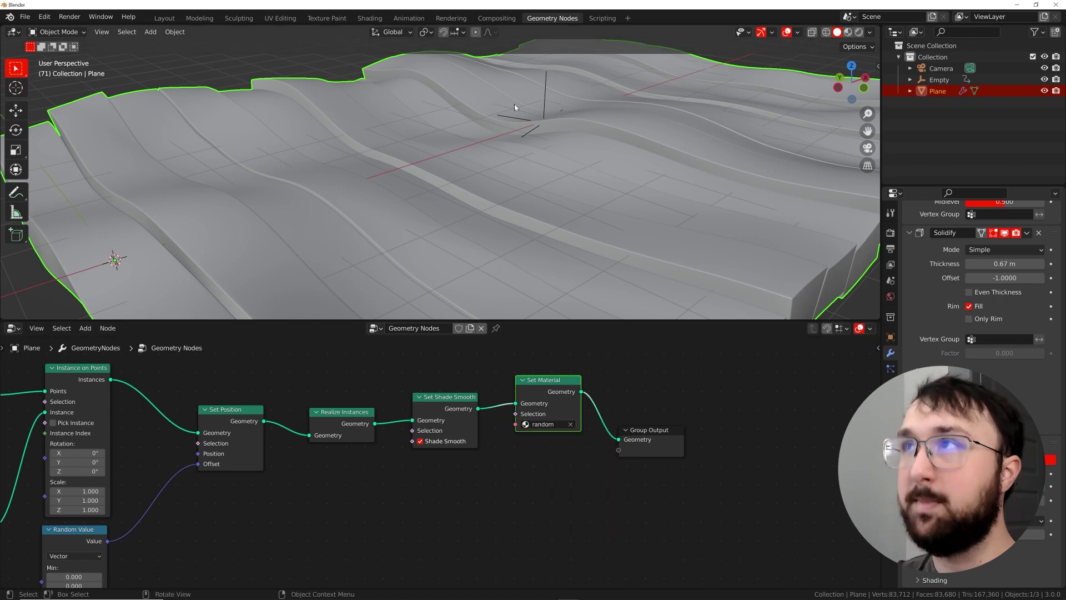
- Return to the Shading workspace and switch the viewport to Material Preview shading
{"action": "left_click", "coordinate": [369, 18]}
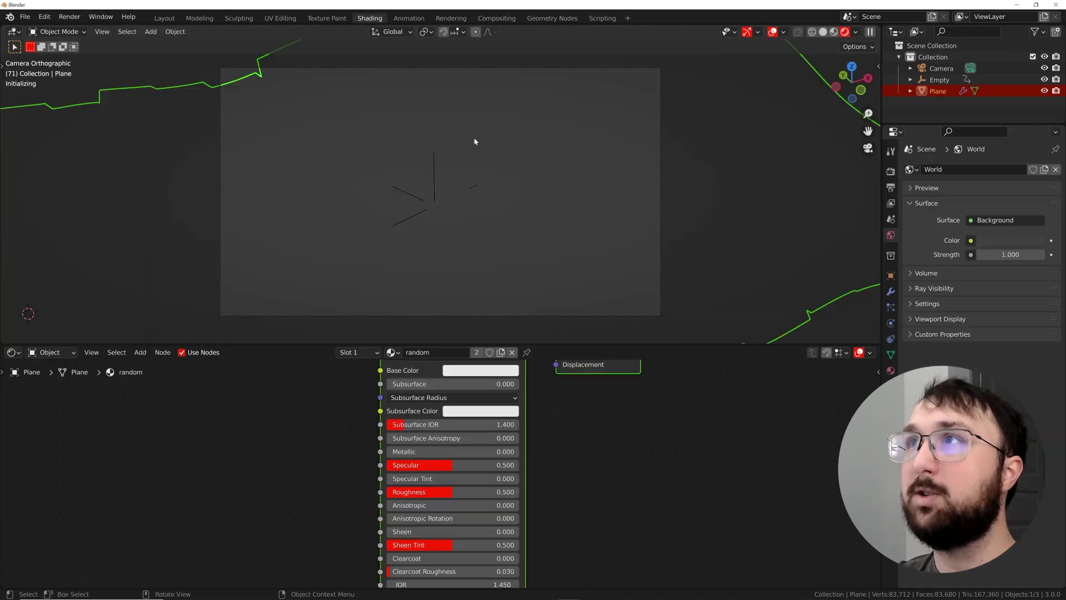
{"action": "scroll", "coordinate": [481, 290], "scroll_direction": "up", "scroll_amount": 2}
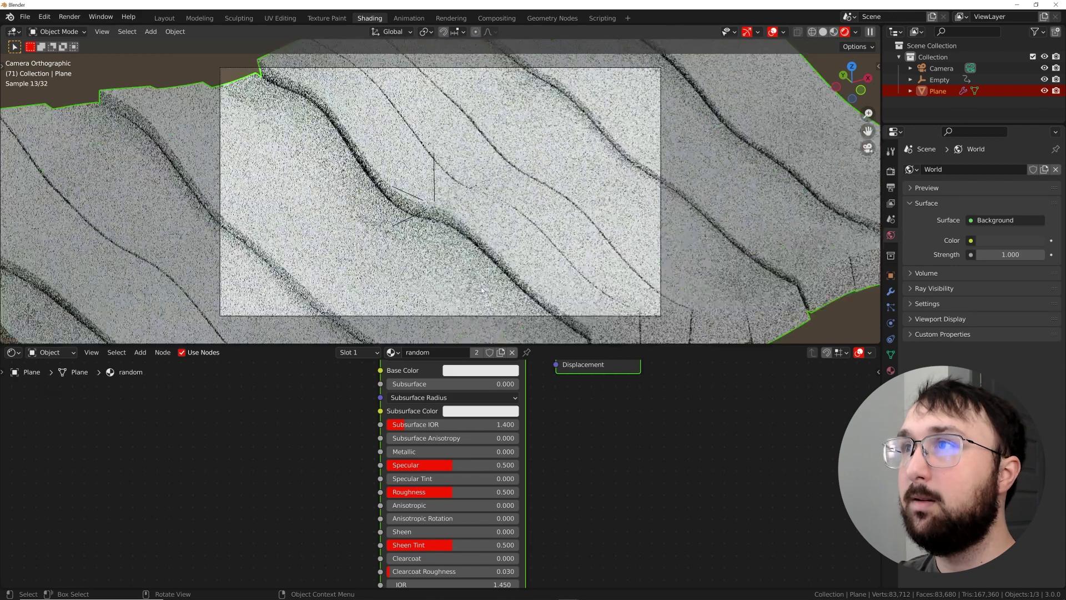
{"action": "scroll", "coordinate": [358, 429], "scroll_direction": "down", "scroll_amount": 2}
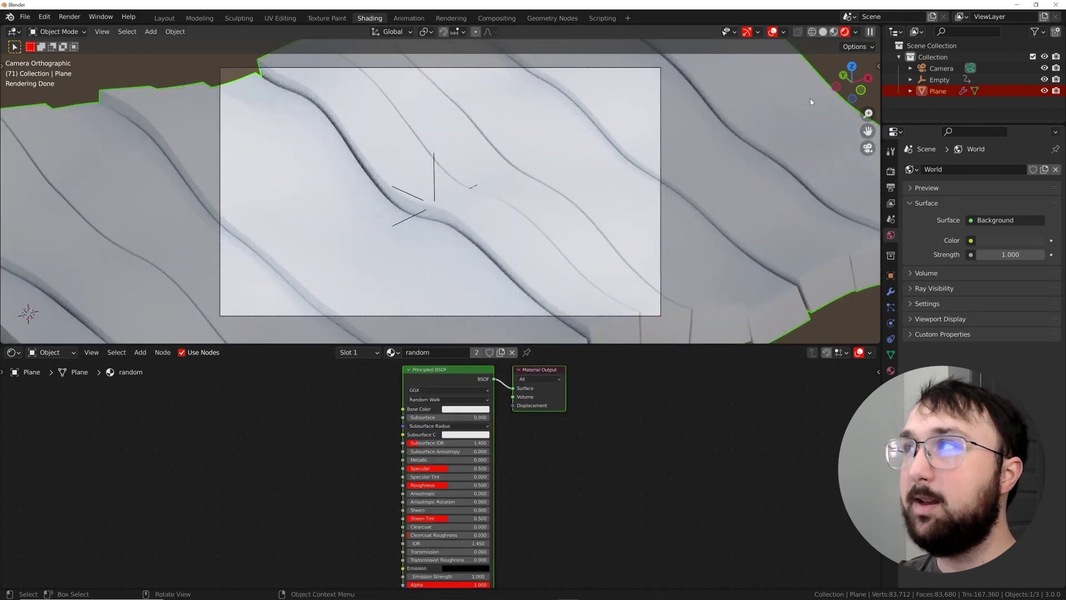
{"action": "left_click", "coordinate": [834, 32]}
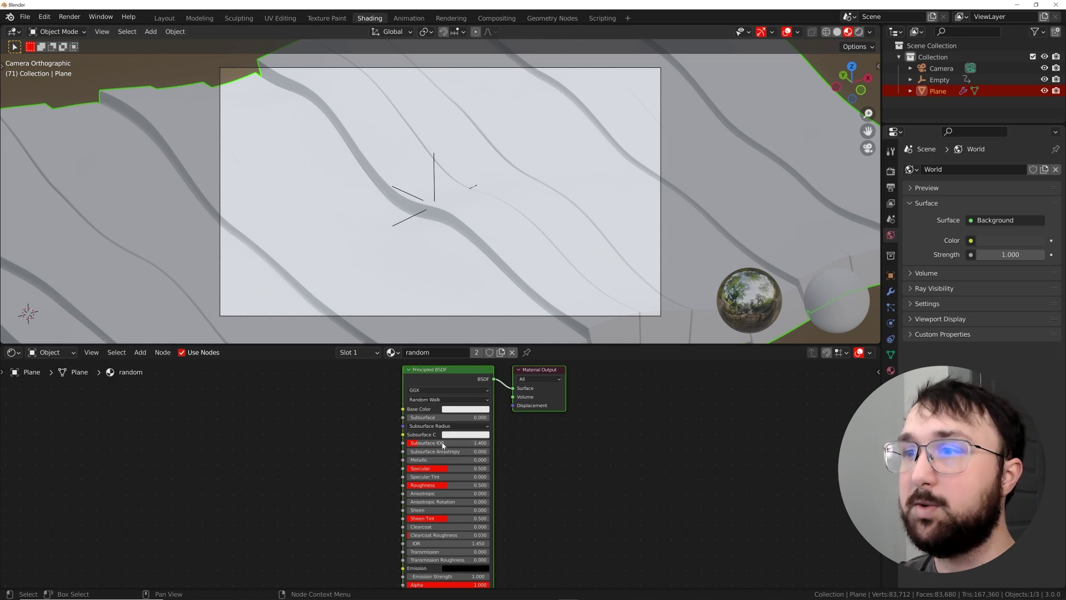
- Add a ColorRamp node in front of the Principled BSDF in the random material
{"action": "middle_click_drag", "start_coordinate": [348, 437], "coordinate": [381, 431]}
{"action": "key", "text": "shift+a"}
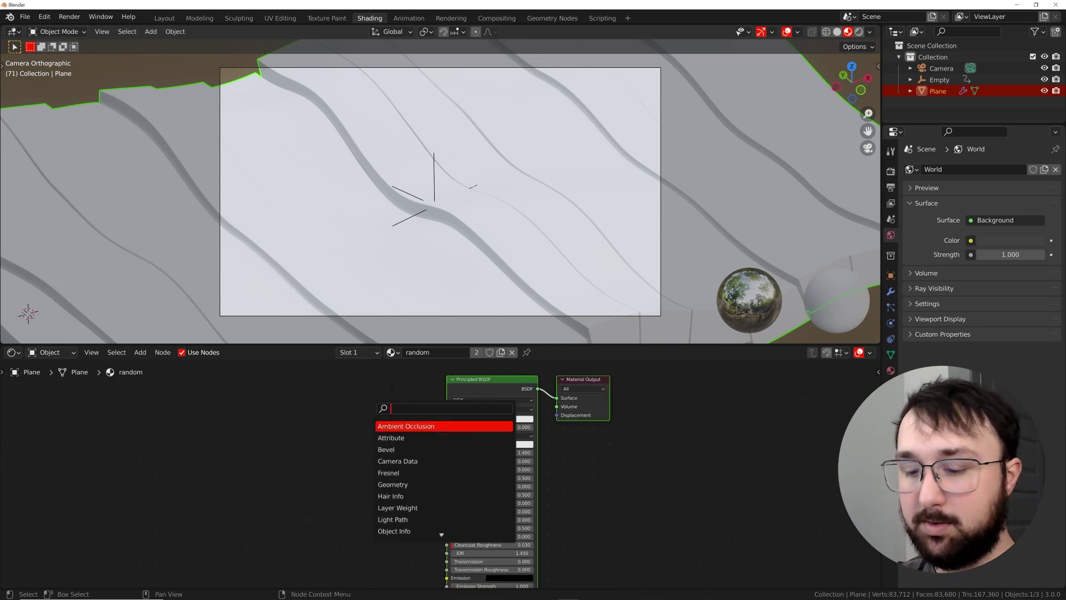
{"action": "type", "text": "col"}
{"action": "key", "text": "Return"}
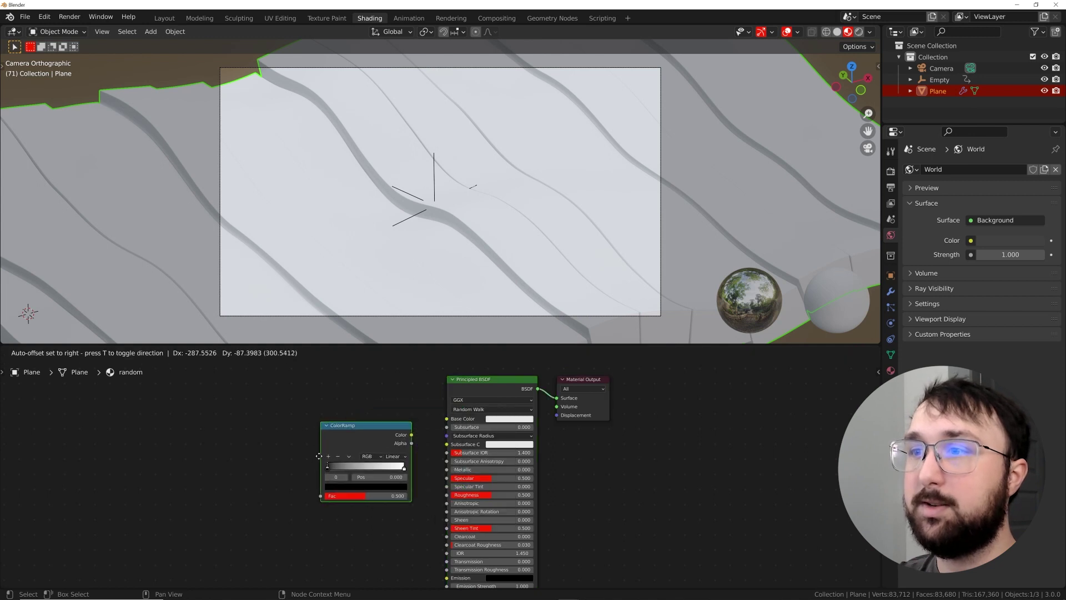
{"action": "left_click", "coordinate": [317, 468]}
- Add a Noise Texture node in front of the ColorRamp
{"action": "middle_click_drag", "start_coordinate": [217, 427], "coordinate": [306, 417]}
{"action": "key", "text": "shift+a"}
{"action": "left_click", "coordinate": [301, 411]}
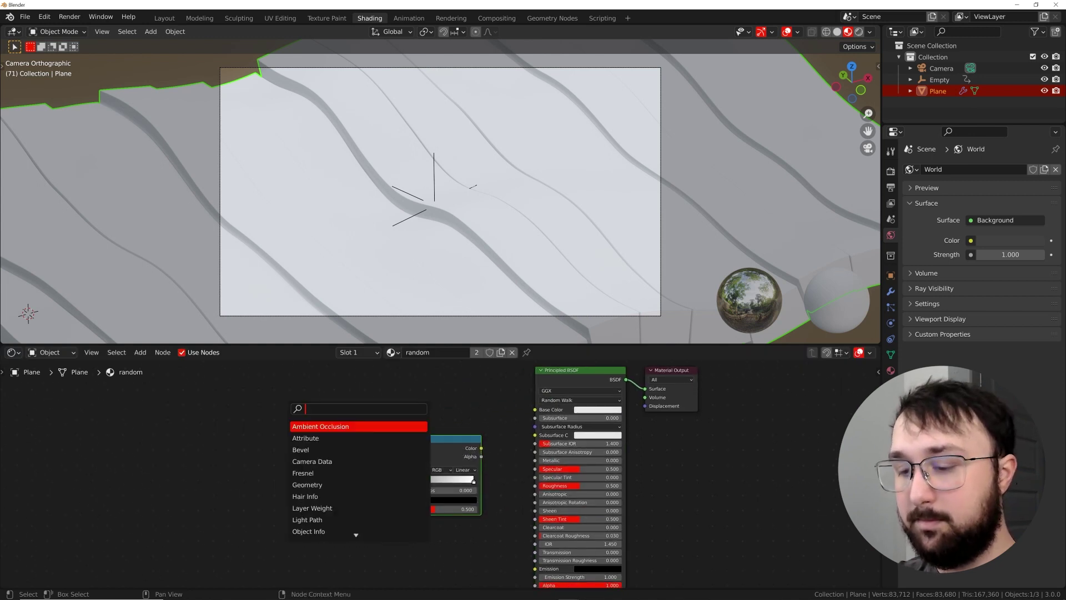
{"action": "type", "text": "noi"}
{"action": "key", "text": "Down"}
{"action": "key", "text": "Return"}
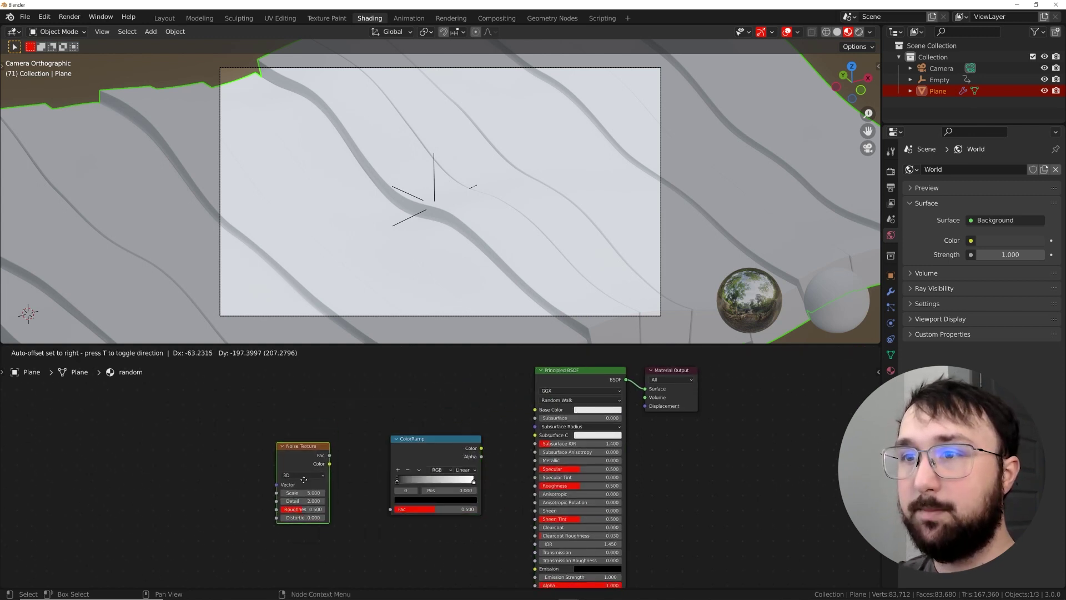
{"action": "left_click", "coordinate": [331, 426]}
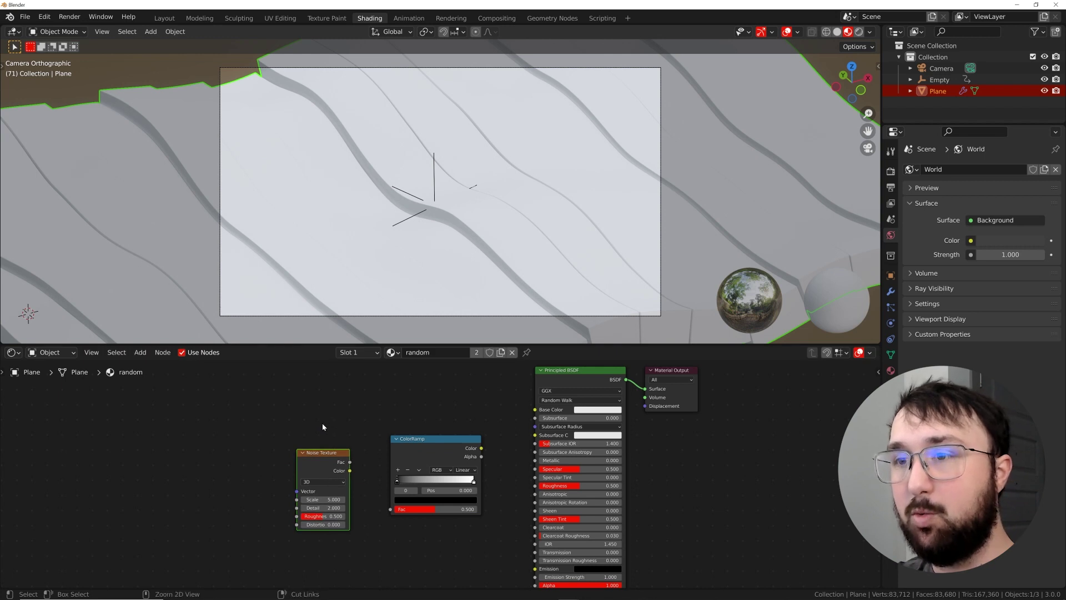
- Add Texture Coordinate and Mapping nodes to the Noise Texture and feed the mapping with Object coordinates
{"action": "key", "text": "ctrl+t"}
{"action": "left_click_drag", "start_coordinate": [274, 494], "coordinate": [273, 453]}
{"action": "middle_click_drag", "start_coordinate": [130, 492], "coordinate": [229, 474]}
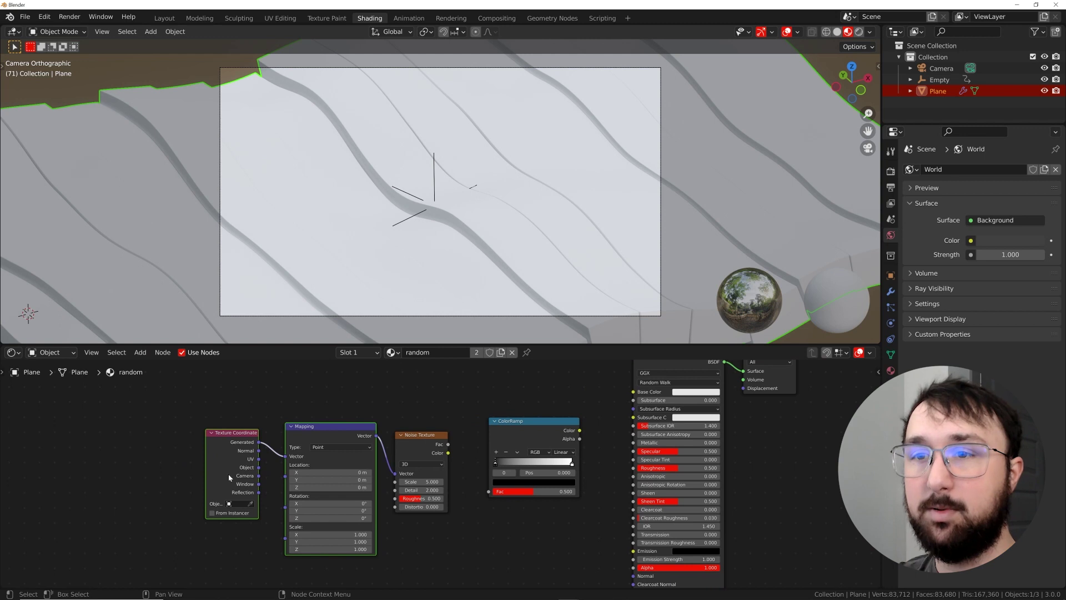
{"action": "left_click_drag", "start_coordinate": [259, 467], "coordinate": [286, 457]}
- Route the noise Fac through the ColorRamp into the Principled BSDF's Roughness, with the ramp's white stop at 0.525
{"action": "left_click_drag", "start_coordinate": [449, 445], "coordinate": [500, 491]}
{"action": "left_click_drag", "start_coordinate": [581, 431], "coordinate": [608, 432]}
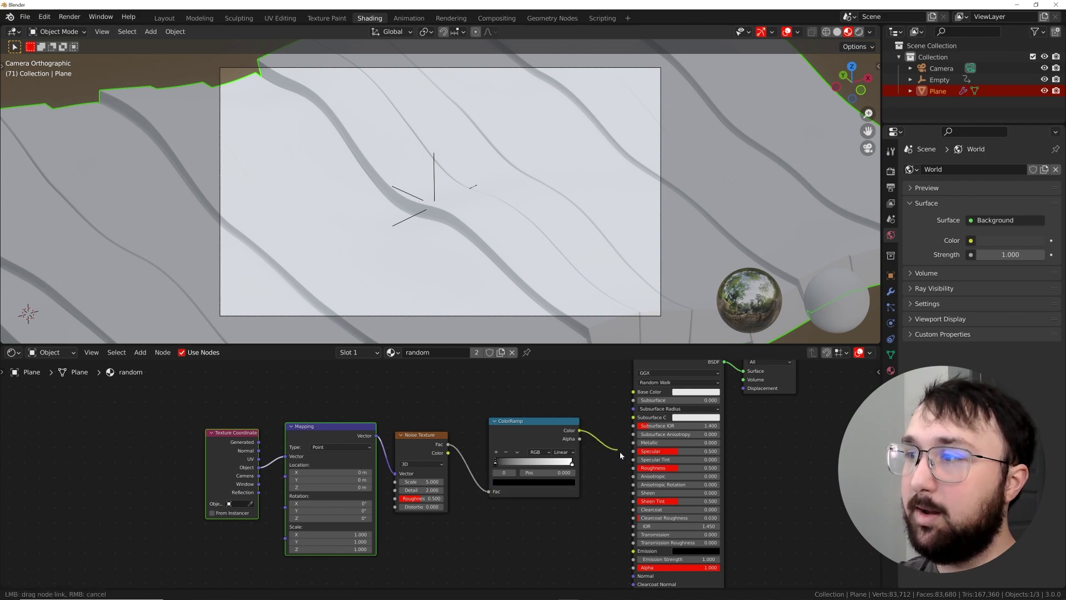
{"action": "left_click_drag", "start_coordinate": [630, 468], "coordinate": [634, 468]}
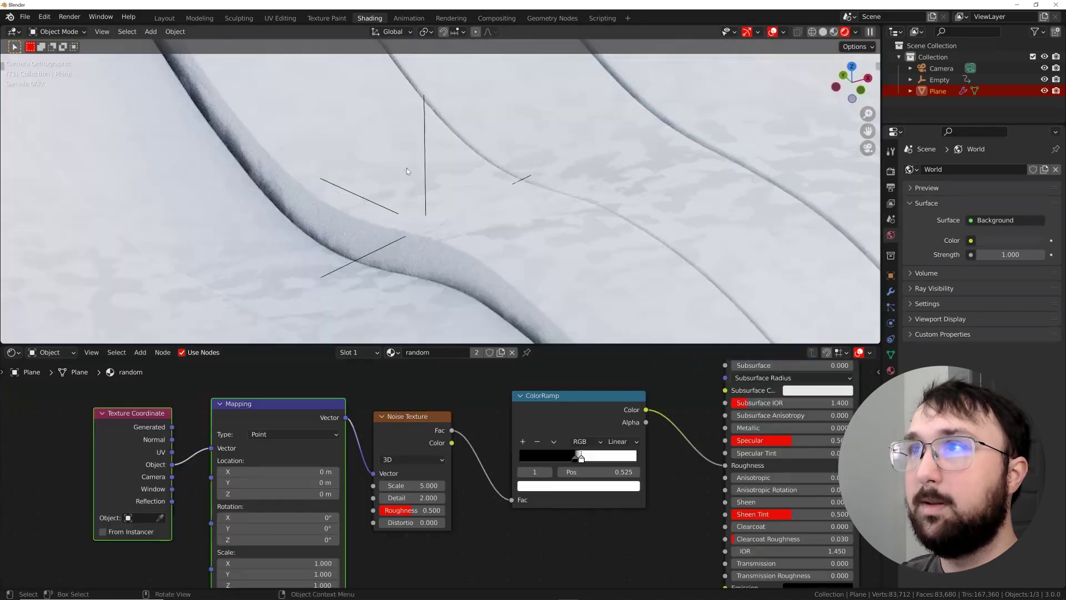
{"action": "scroll", "coordinate": [463, 252], "scroll_direction": "down", "scroll_amount": 3}
{"action": "scroll", "coordinate": [463, 251], "scroll_direction": "up", "scroll_amount": 2}
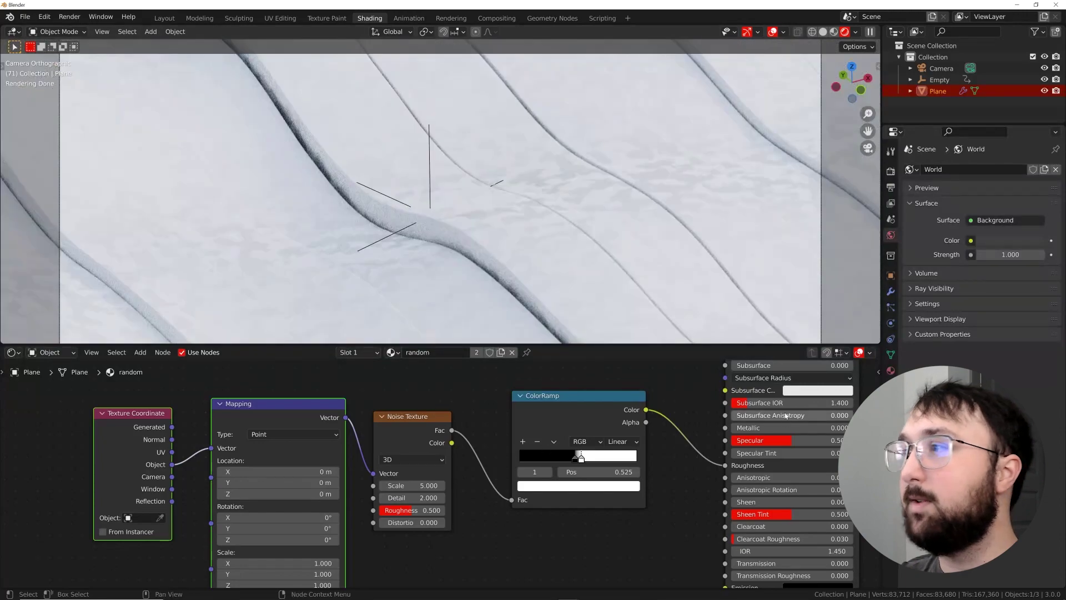
- Darken the Principled BSDF's Base Color to a mid grey
{"action": "middle_click_drag", "start_coordinate": [788, 396], "coordinate": [636, 449]}
{"action": "scroll", "coordinate": [636, 448], "scroll_direction": "down", "scroll_amount": 2}
{"action": "left_click", "coordinate": [663, 413]}
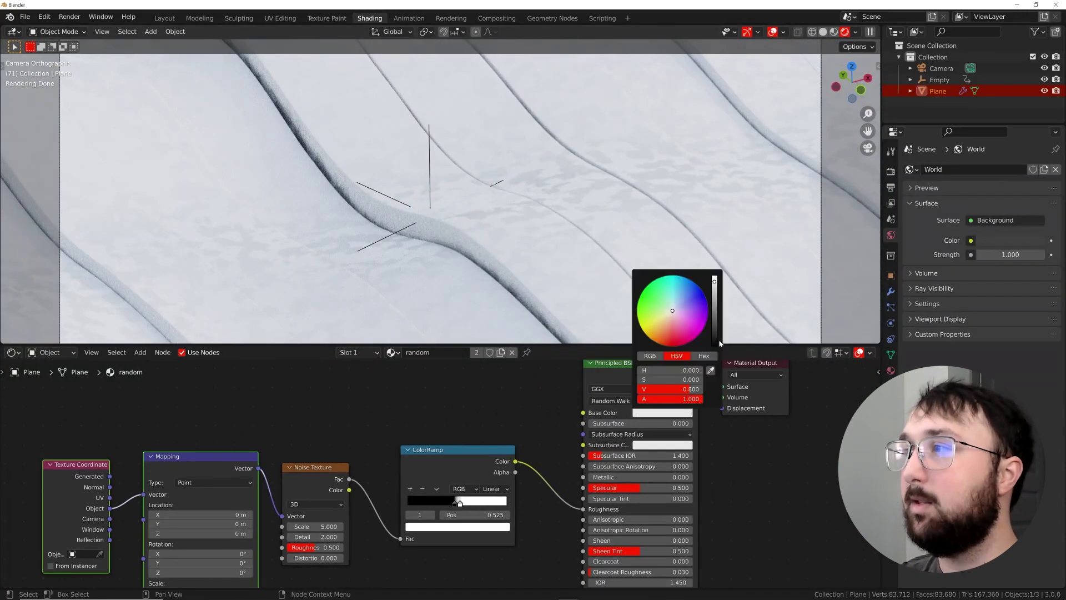
{"action": "left_click_drag", "start_coordinate": [716, 312], "coordinate": [715, 309]}
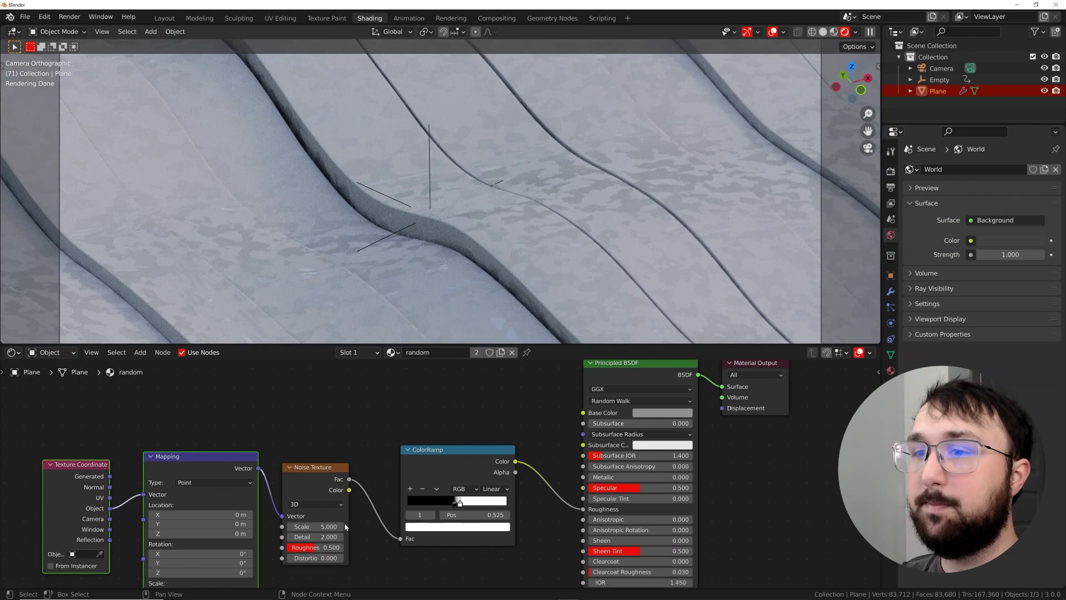
- Set the Noise Texture's Detail to 12 and its Roughness to 0.821
{"action": "key", "text": "Return"}
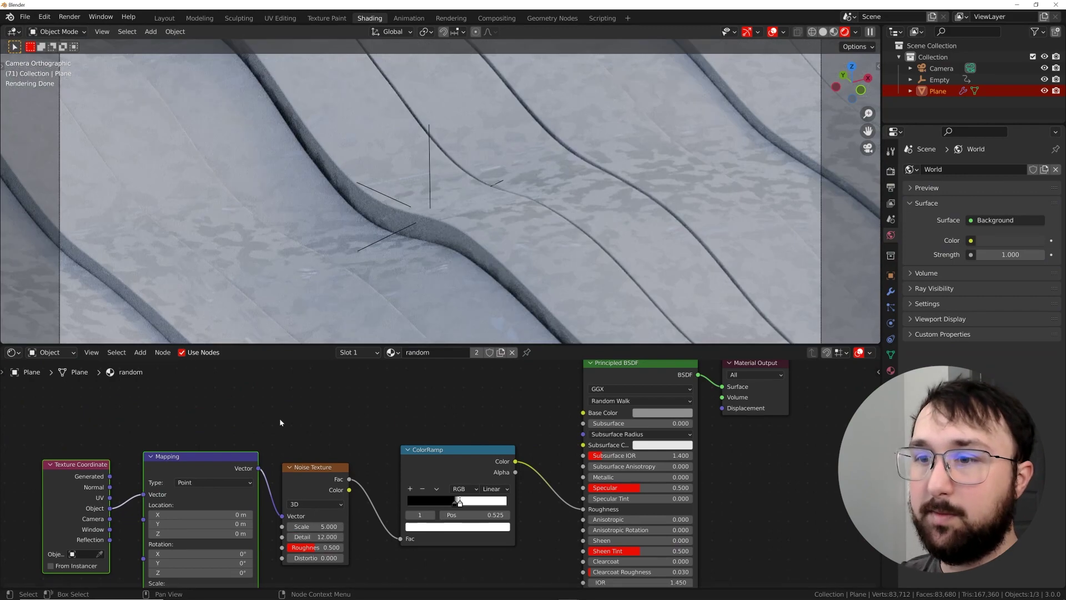
{"action": "left_click_drag", "start_coordinate": [314, 547], "coordinate": [342, 547]}
{"action": "scroll", "coordinate": [552, 422], "scroll_direction": "down", "scroll_amount": 1}
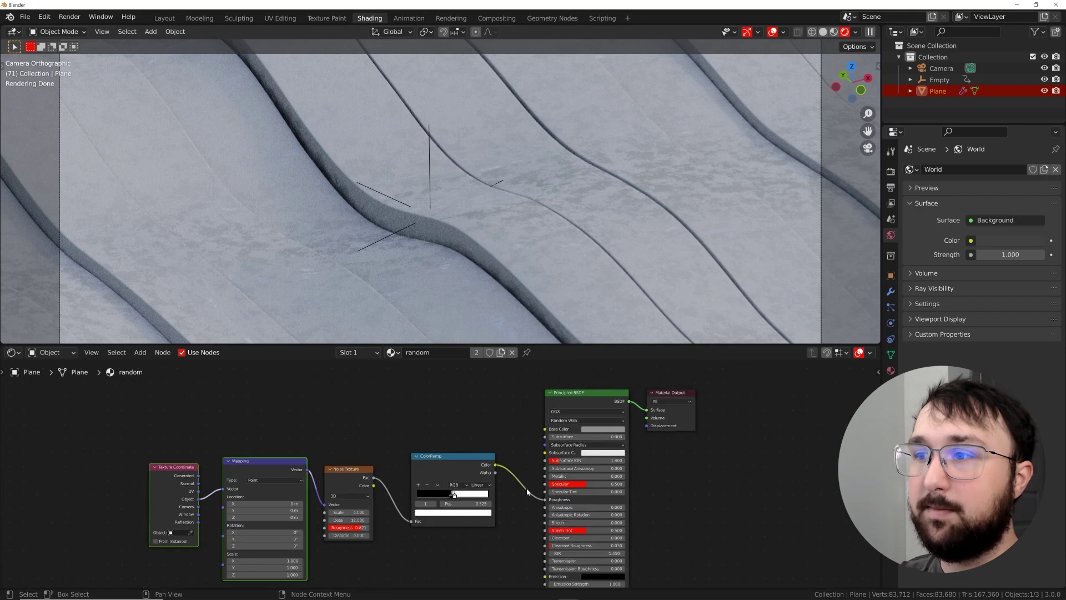
- Disconnect the ColorRamp from the Principled BSDF's Roughness and add a Bump node below the ColorRamp
{"action": "middle_click_drag", "start_coordinate": [503, 477], "coordinate": [509, 442]}
{"action": "left_click_drag", "start_coordinate": [549, 464], "coordinate": [536, 464]}
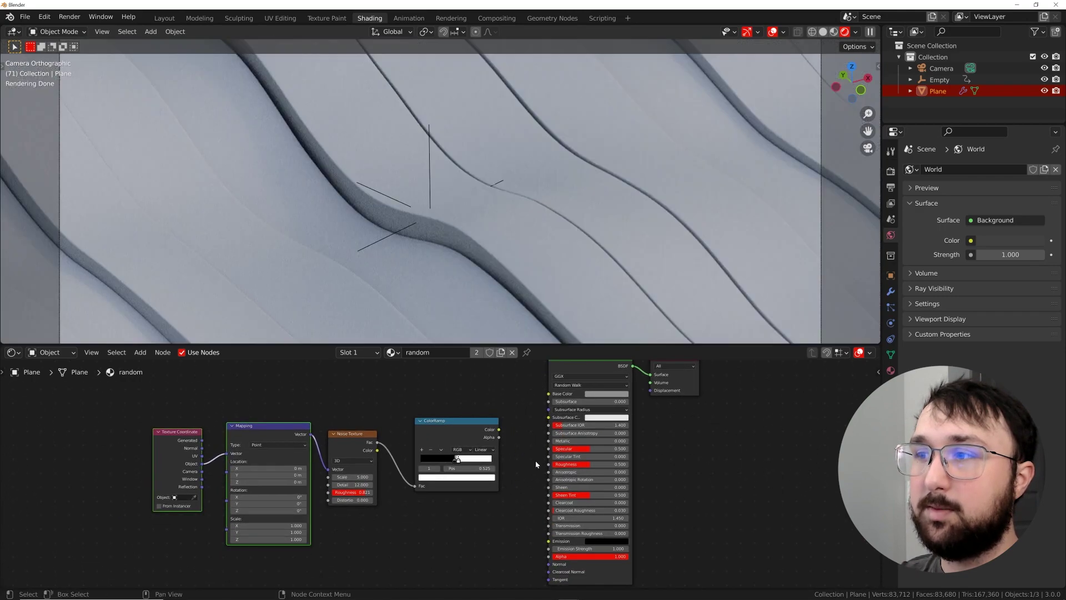
{"action": "key", "text": "shift+a"}
{"action": "left_click", "coordinate": [517, 406]}
{"action": "type", "text": "bump"}
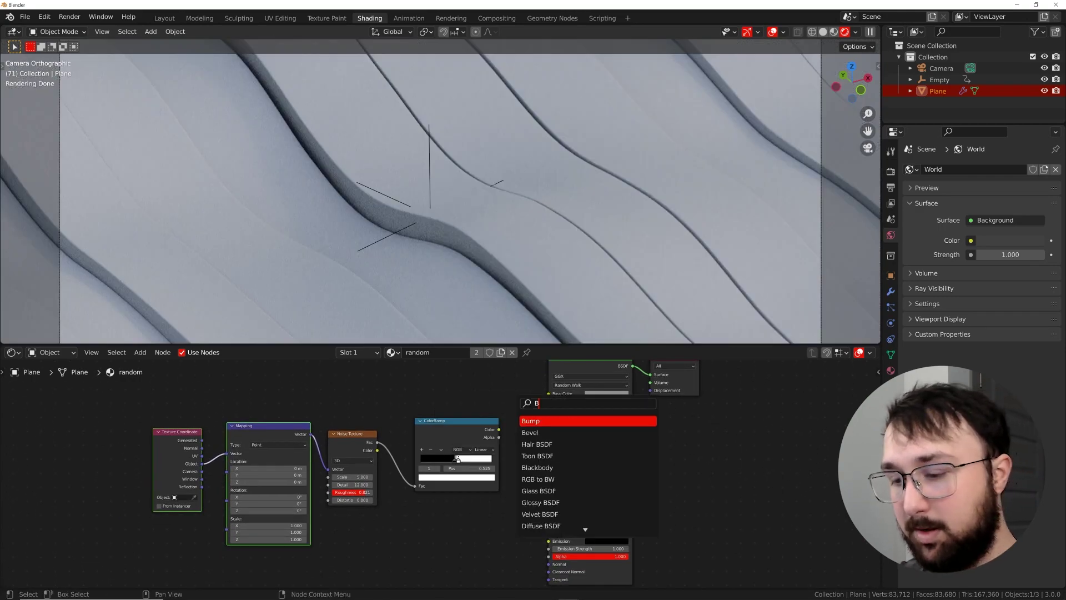
{"action": "key", "text": "Return"}
{"action": "left_click", "coordinate": [470, 556]}
{"action": "middle_click_drag", "start_coordinate": [496, 532], "coordinate": [515, 445]}
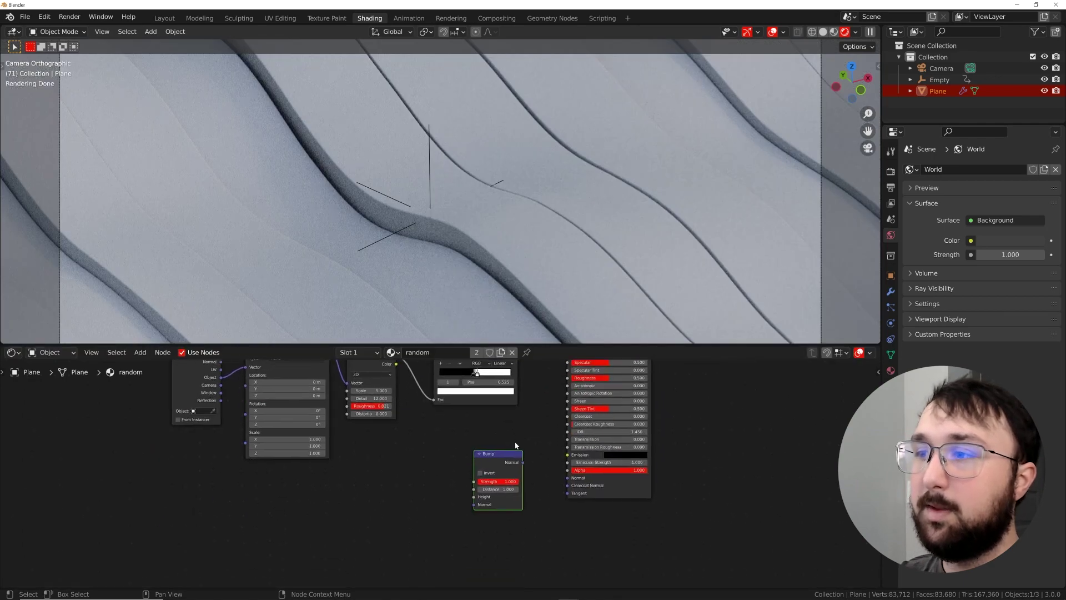
- Move the Texture Coordinate, Mapping, Noise Texture and ColorRamp nodes down together beside the Bump node
{"action": "scroll", "coordinate": [513, 465], "scroll_direction": "down", "scroll_amount": 2}
{"action": "left_click_drag", "start_coordinate": [164, 371], "coordinate": [476, 418]}
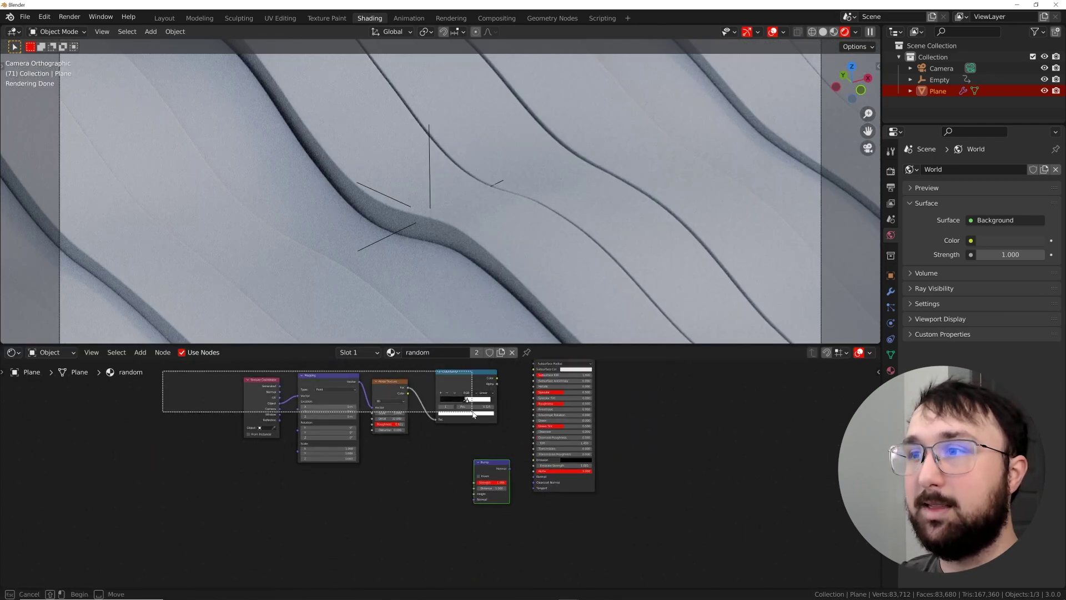
{"action": "key", "text": "g"}
{"action": "left_click", "coordinate": [393, 513]}
- Connect the ColorRamp's Color to the Bump node's Height and the bump's Normal output to the Principled BSDF's Normal
{"action": "scroll", "coordinate": [492, 485], "scroll_direction": "up", "scroll_amount": 4}
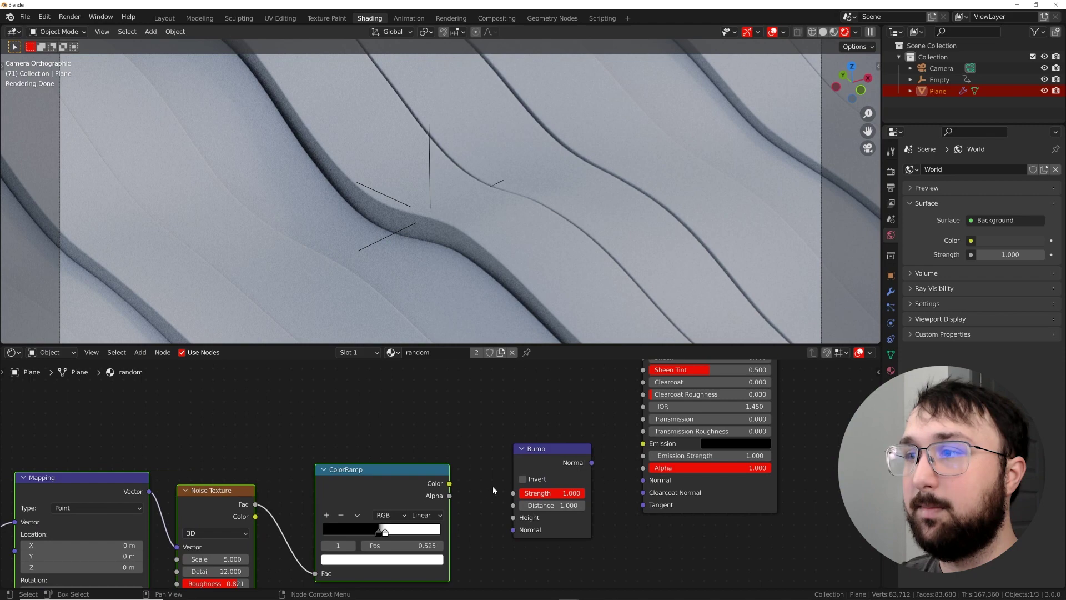
{"action": "left_click_drag", "start_coordinate": [496, 456], "coordinate": [548, 474]}
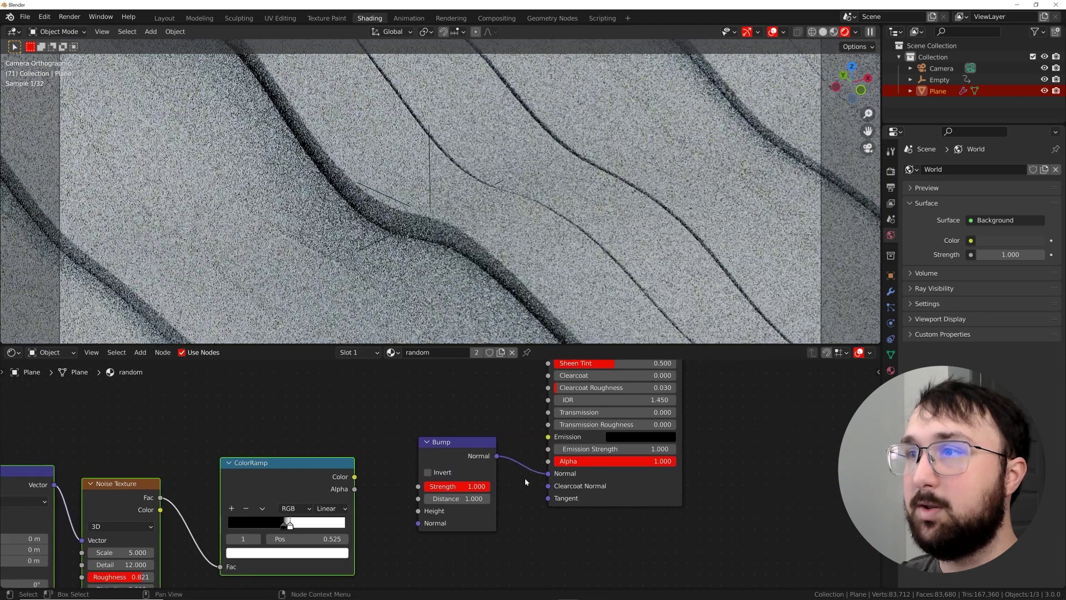
{"action": "left_click_drag", "start_coordinate": [355, 476], "coordinate": [418, 510]}
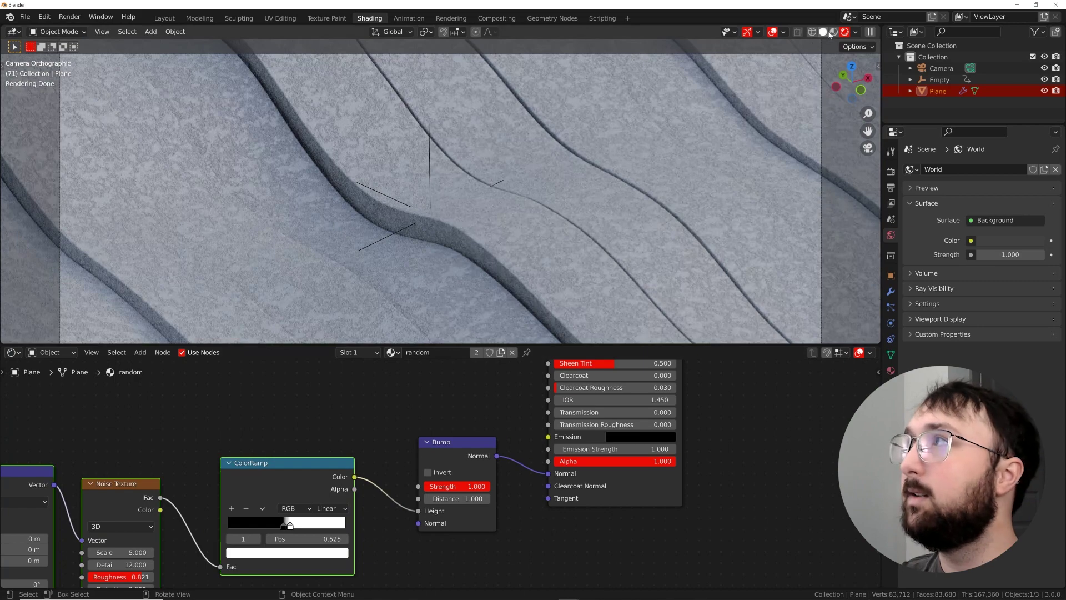
- Preview the material without full rendering and set the Bump node's Distance to 0.1 and its Strength to 1
{"action": "left_click", "coordinate": [834, 31]}
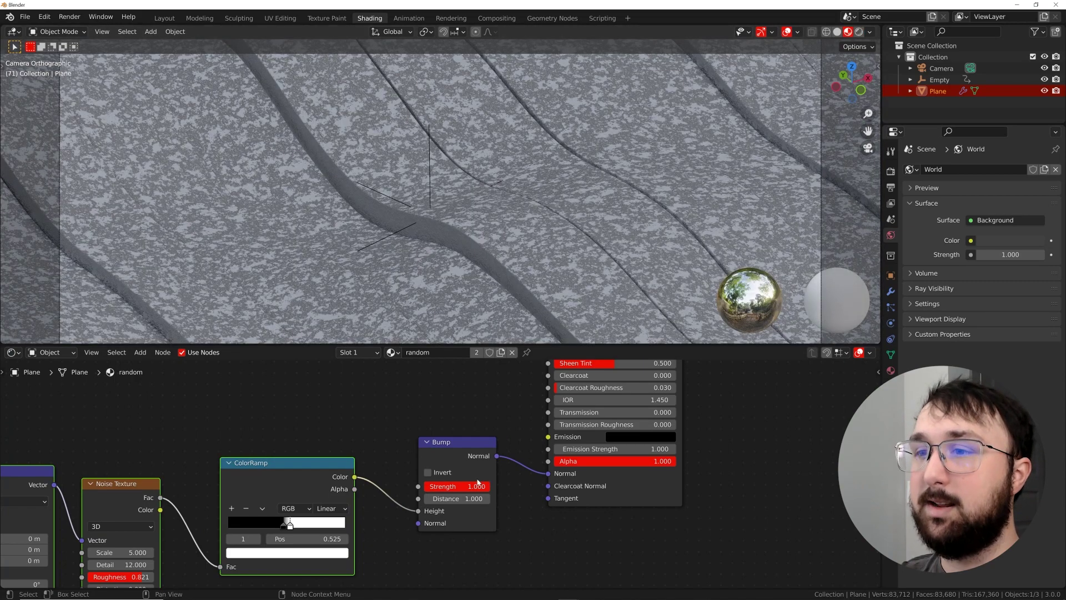
{"action": "left_click", "coordinate": [461, 498]}
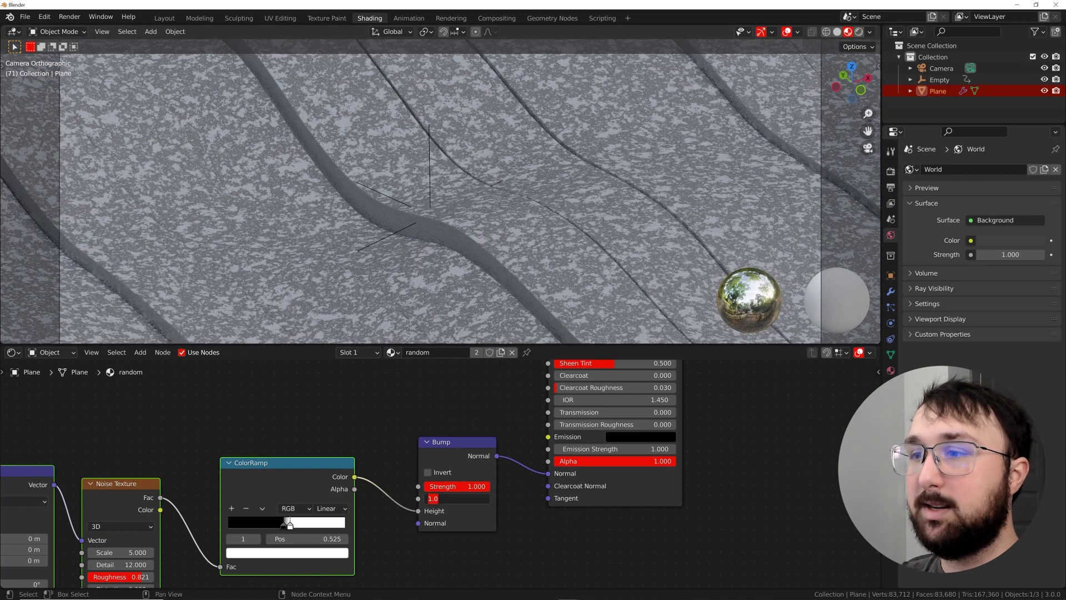
{"action": "key", "text": "Return"}
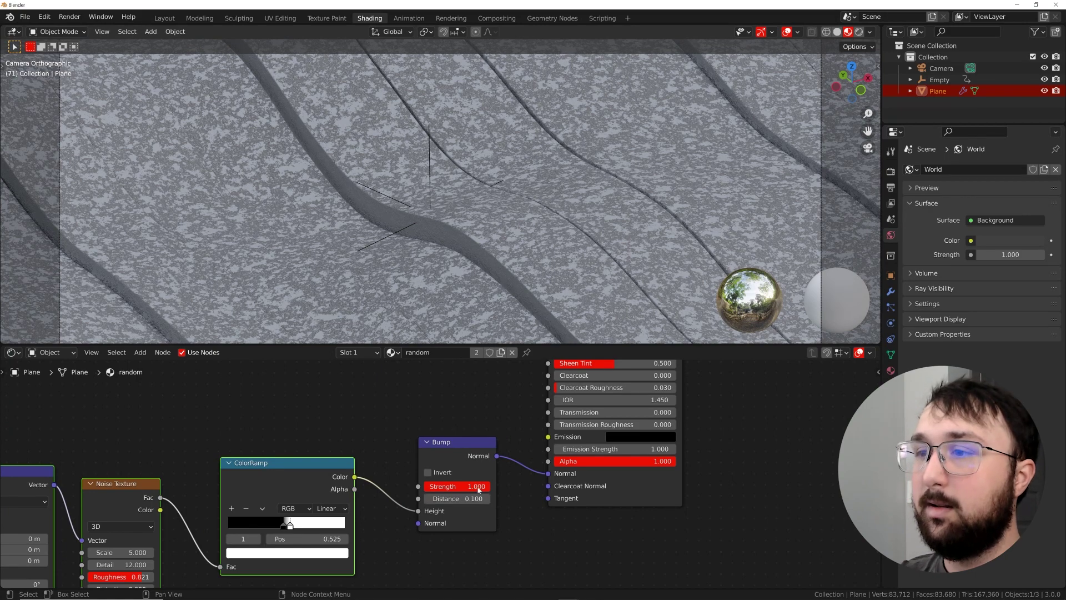
{"action": "left_click_drag", "start_coordinate": [476, 486], "coordinate": [451, 486]}
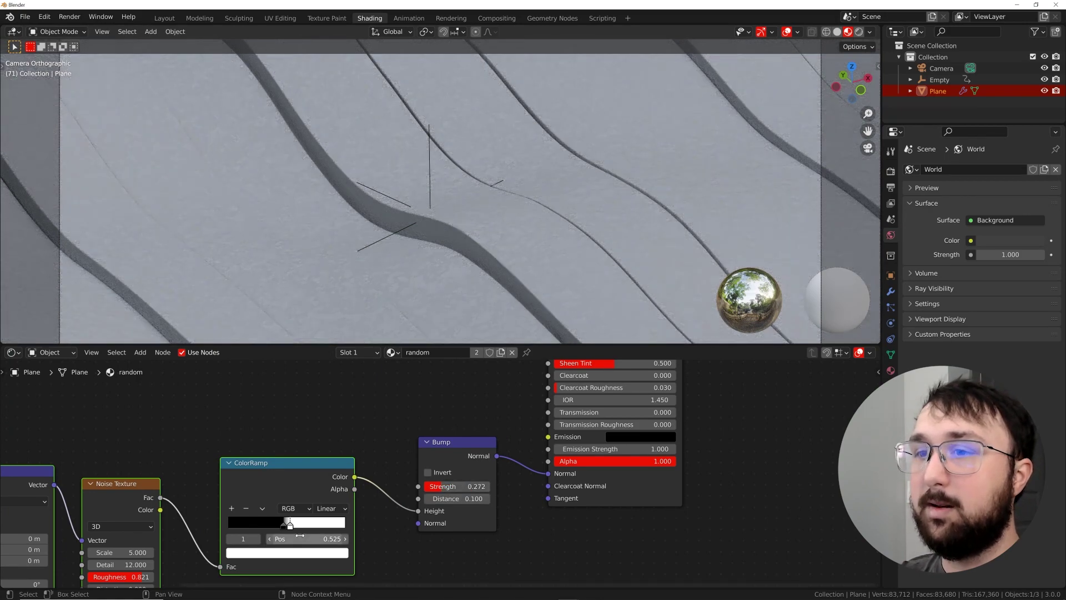
{"action": "left_click_drag", "start_coordinate": [456, 487], "coordinate": [500, 487]}
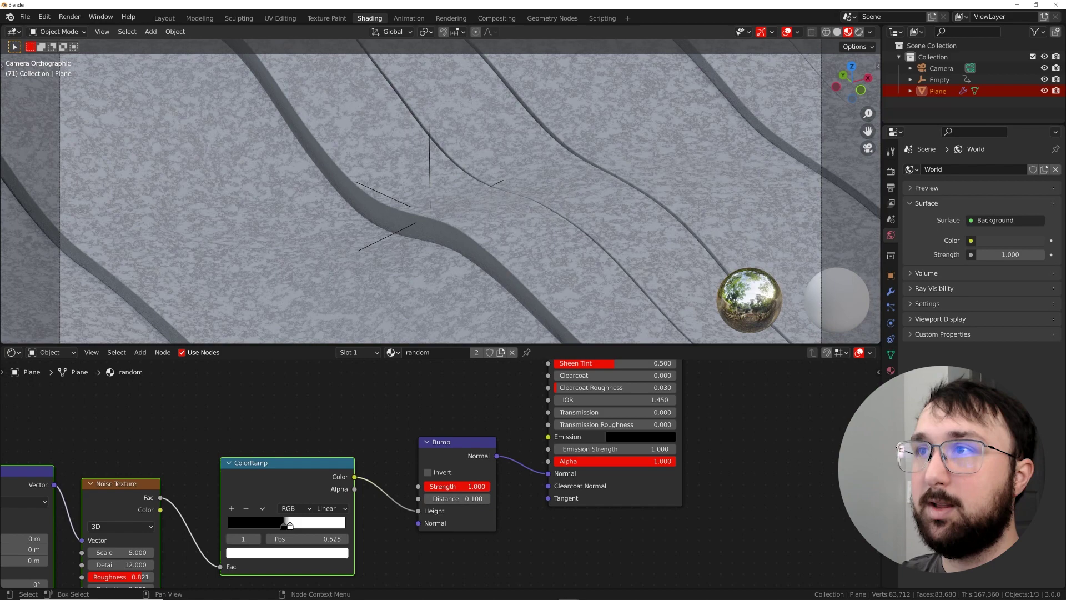
- Move the ColorRamp's black stop close to the ramp's start and its white stop to position 0.514
{"action": "left_click_drag", "start_coordinate": [290, 525], "coordinate": [314, 526]}
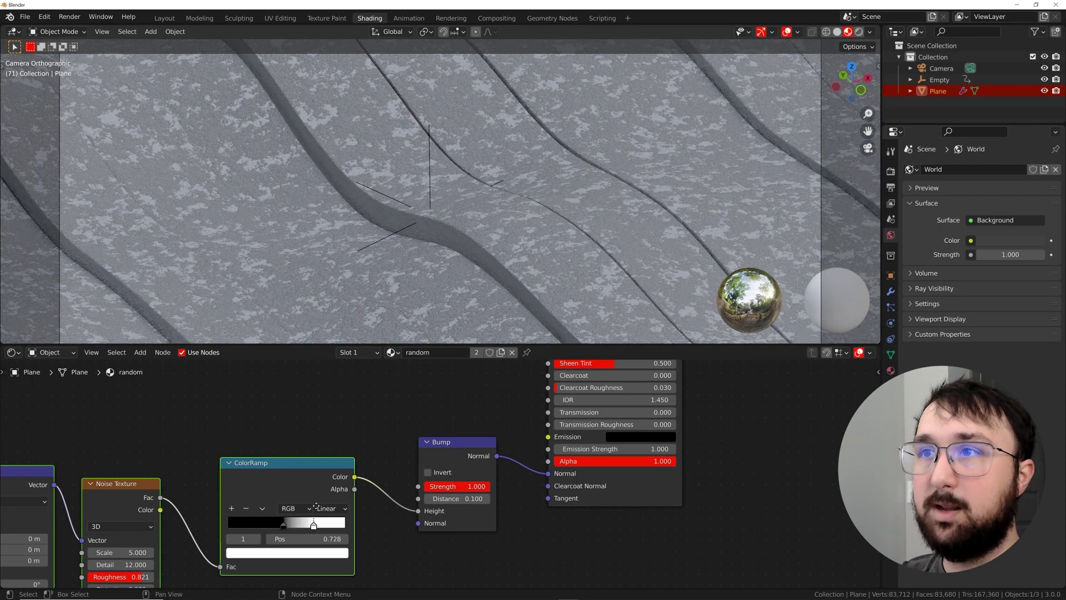
{"action": "middle_click_drag", "start_coordinate": [316, 506], "coordinate": [463, 457]}
{"action": "left_click_drag", "start_coordinate": [431, 476], "coordinate": [383, 476]}
{"action": "left_click_drag", "start_coordinate": [461, 476], "coordinate": [435, 478]}
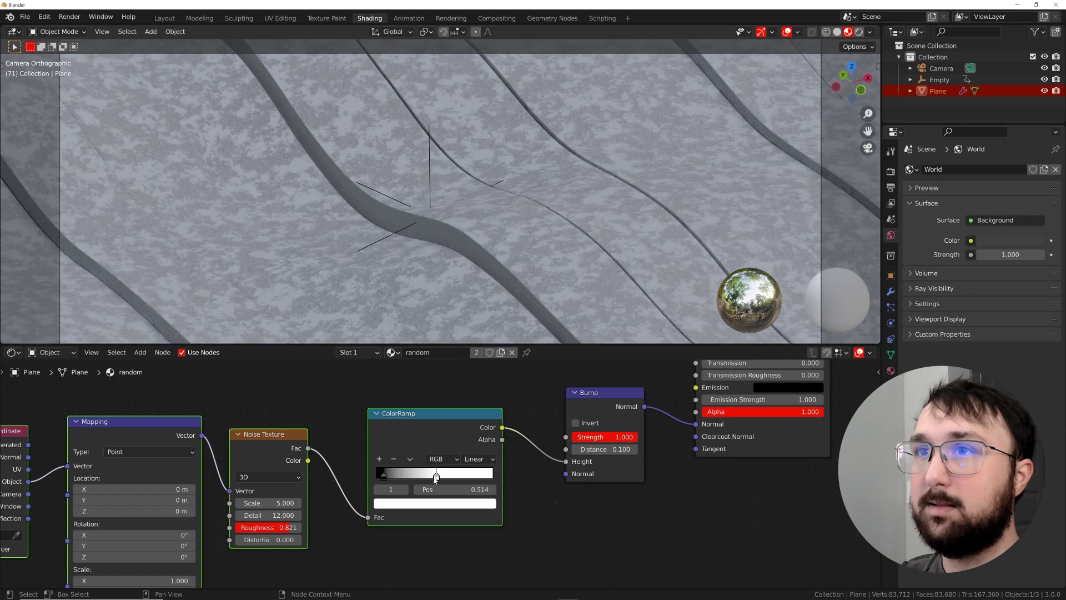
- Set the Noise Texture's Scale to 3.06 and Roughness to 0.907, and move the ColorRamp's white stop to 0.486
{"action": "mouse_move", "coordinate": [270, 502]}
{"action": "left_mouse_down"}
{"action": "mouse_move", "coordinate": [234, 502]}
{"action": "mouse_move", "coordinate": [257, 502]}
{"action": "left_mouse_up"}
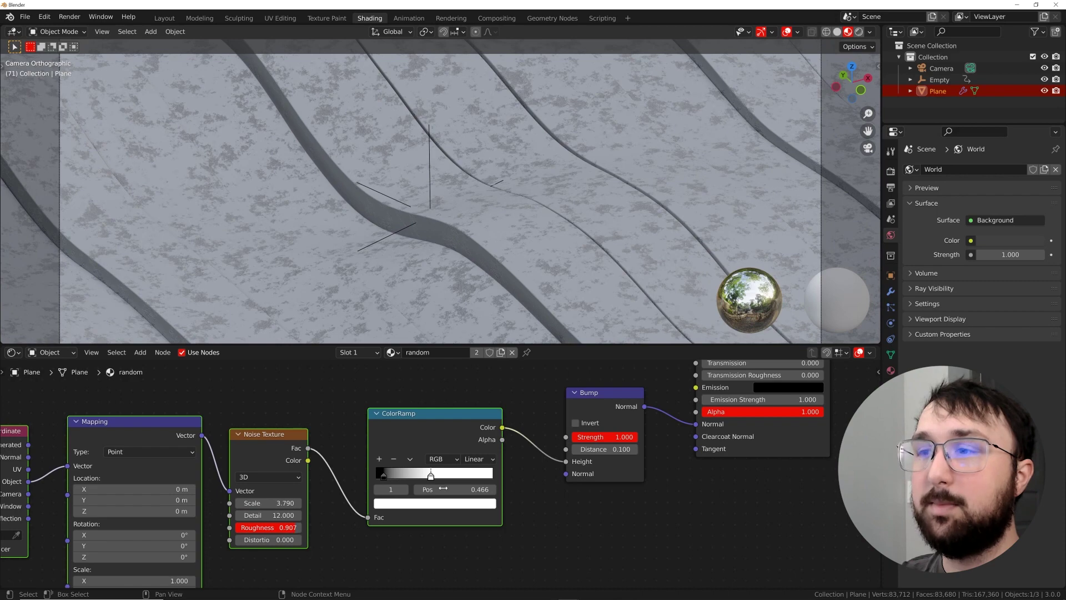
{"action": "left_click_drag", "start_coordinate": [297, 502], "coordinate": [288, 502]}
{"action": "mouse_move", "coordinate": [431, 477]}
{"action": "left_mouse_down"}
{"action": "mouse_move", "coordinate": [443, 479]}
{"action": "mouse_move", "coordinate": [433, 480]}
{"action": "left_mouse_up"}
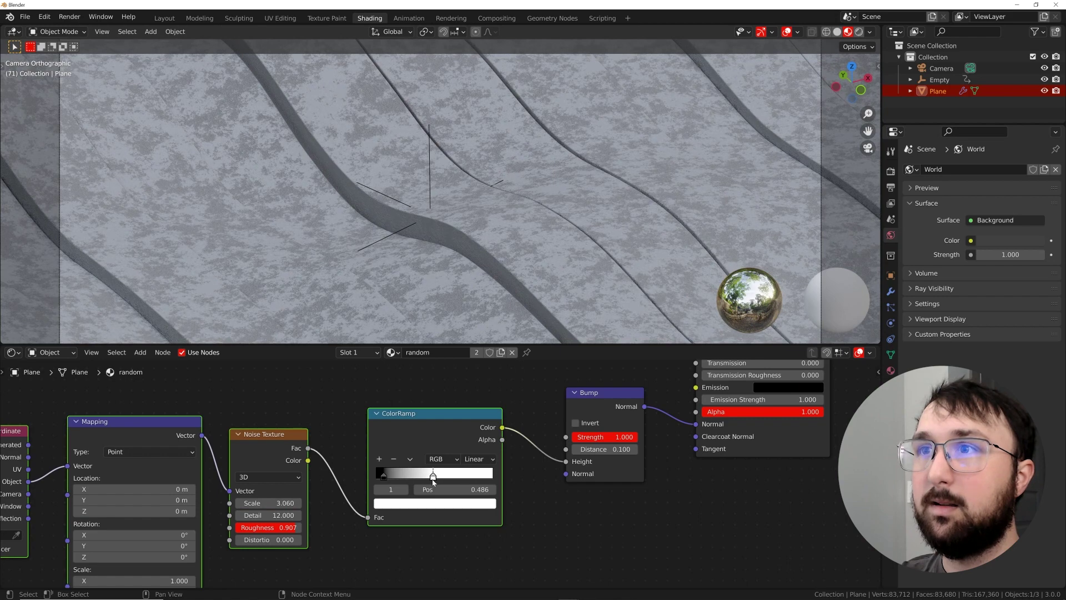
- Reduce the Bump node's Strength to about 0.47 and check the surface in the rendered view
{"action": "left_click_drag", "start_coordinate": [623, 437], "coordinate": [600, 437]}
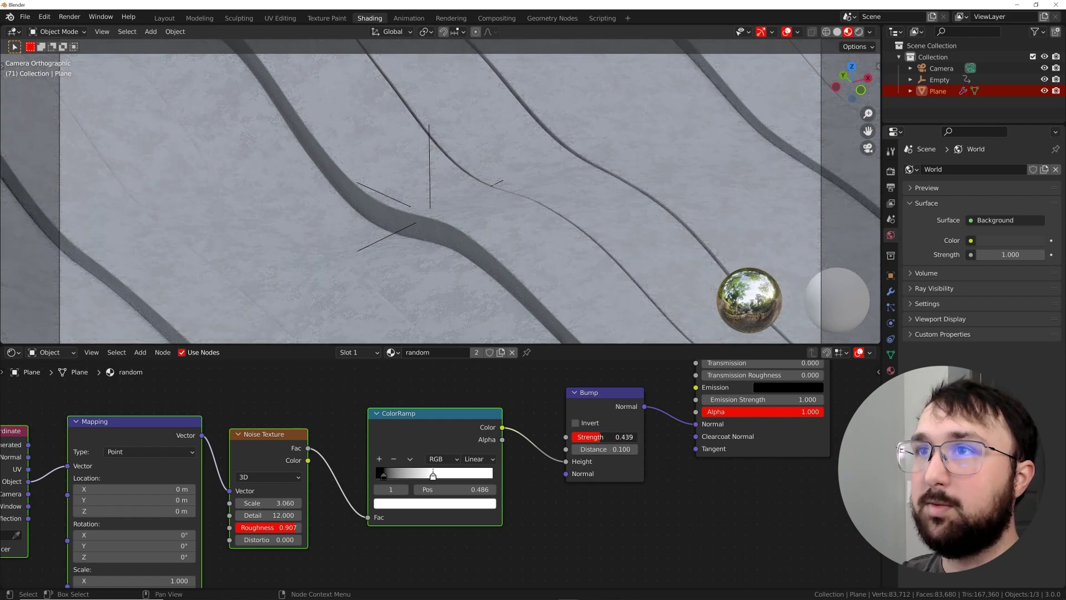
{"action": "scroll", "coordinate": [481, 437], "scroll_direction": "down", "scroll_amount": 5}
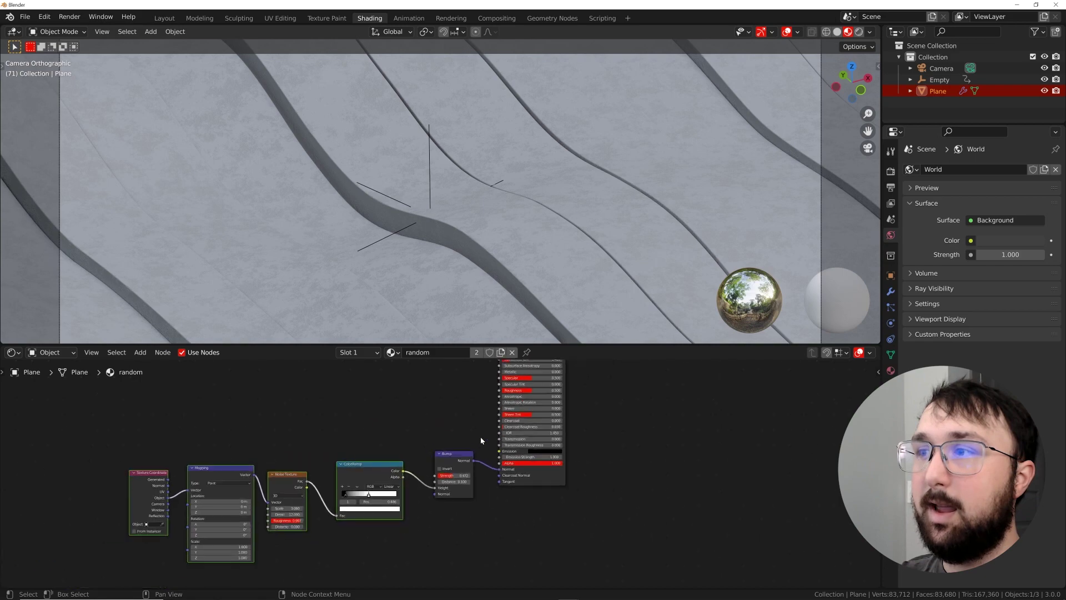
{"action": "left_click", "coordinate": [857, 32]}
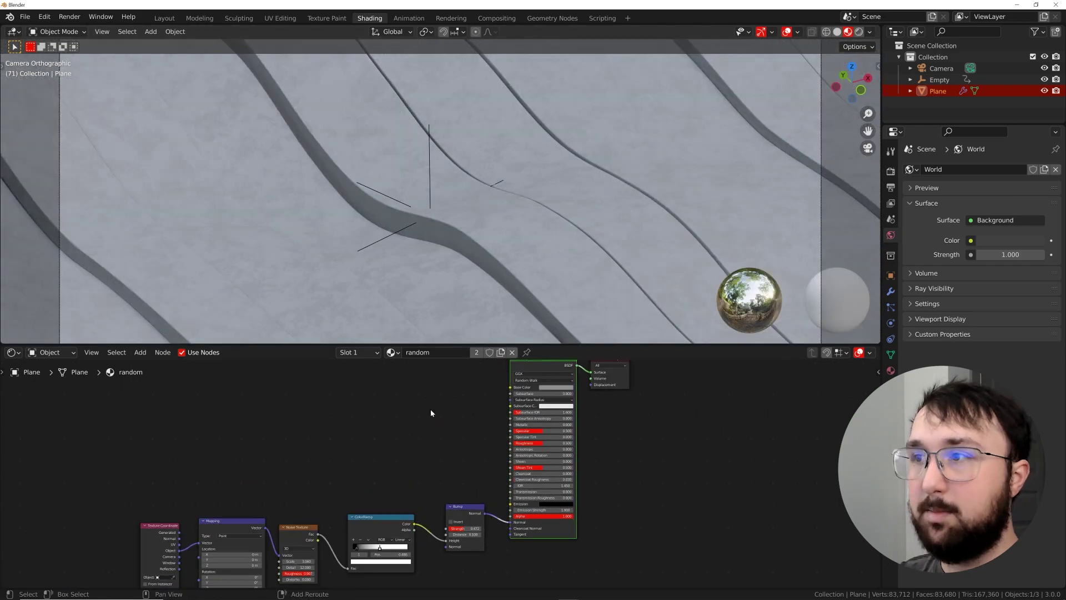
- Add a second ColorRamp node above the noise nodes, beside the Principled BSDF
{"action": "key", "text": "shift+a"}
{"action": "left_click", "coordinate": [431, 412]}
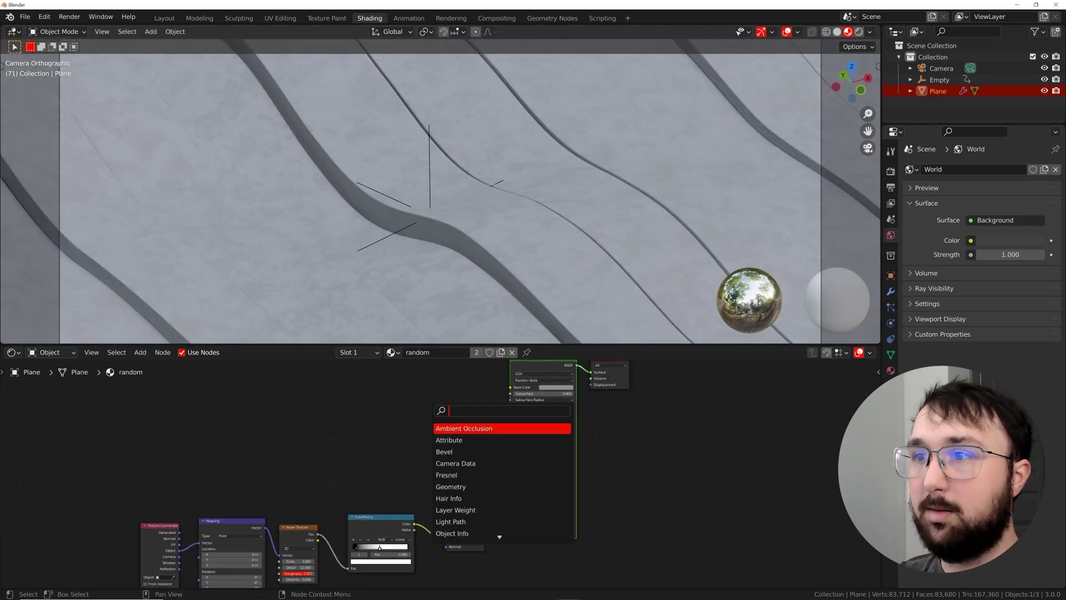
{"action": "type", "text": "COL"}
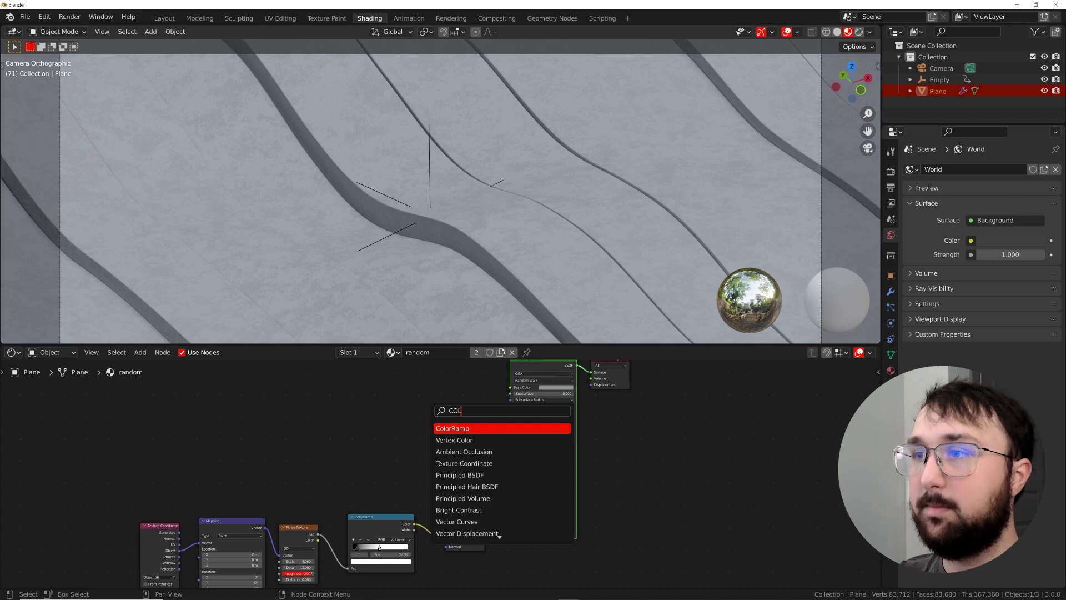
{"action": "key", "text": "Return"}
{"action": "left_click", "coordinate": [389, 403]}
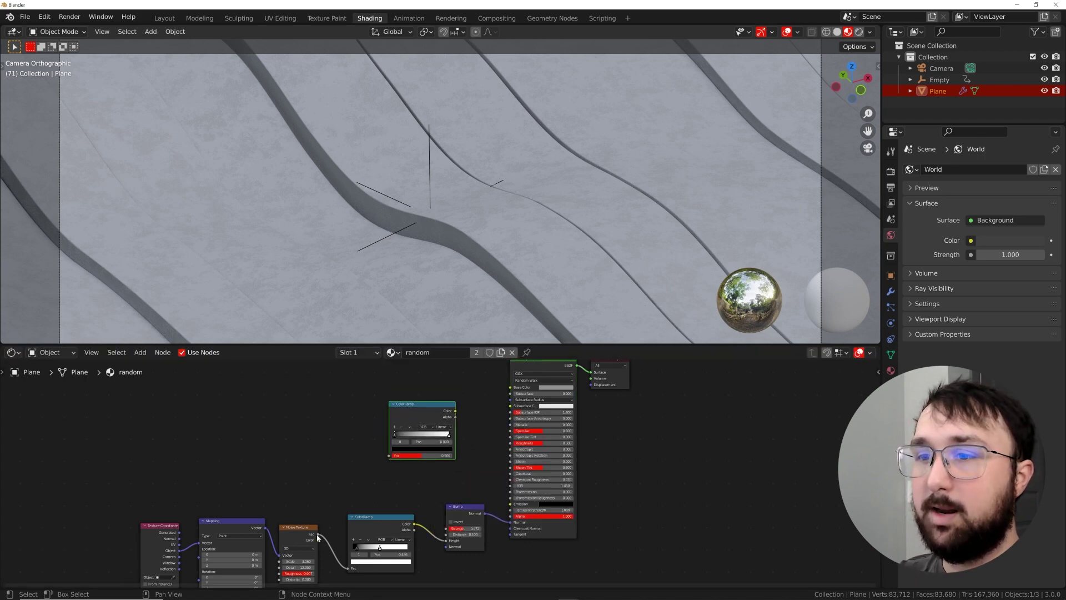
- Connect the Noise Texture's Fac to the new ColorRamp's Fac and the ramp's Color to the Principled BSDF's Base Color
{"action": "left_click_drag", "start_coordinate": [318, 538], "coordinate": [391, 456]}
{"action": "scroll", "coordinate": [391, 455], "scroll_direction": "up", "scroll_amount": 2}
{"action": "middle_click_drag", "start_coordinate": [415, 432], "coordinate": [375, 529]}
{"action": "scroll", "coordinate": [376, 529], "scroll_direction": "down", "scroll_amount": 1}
{"action": "left_click_drag", "start_coordinate": [419, 470], "coordinate": [498, 435]}
- Move the new ColorRamp's black stop to 0.397 and darken its white stop to a grey with value 0.386, judging it in the rendered view
{"action": "left_click_drag", "start_coordinate": [386, 478], "coordinate": [411, 471]}
{"action": "scroll", "coordinate": [333, 499], "scroll_direction": "up", "scroll_amount": 4}
{"action": "left_click", "coordinate": [478, 471]}
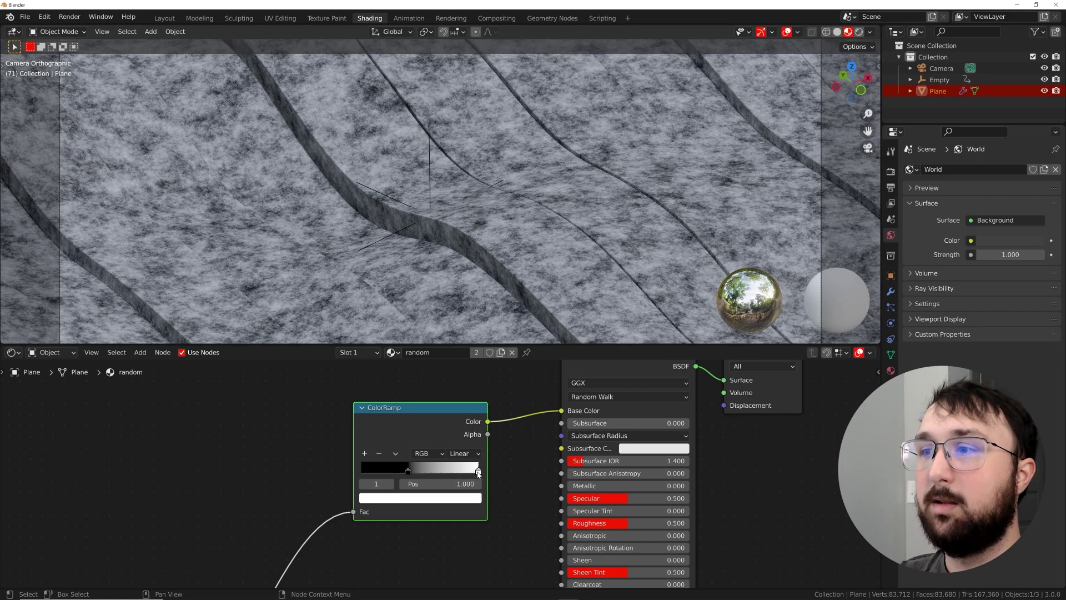
{"action": "left_click", "coordinate": [465, 500]}
{"action": "left_click_drag", "start_coordinate": [455, 345], "coordinate": [456, 368]}
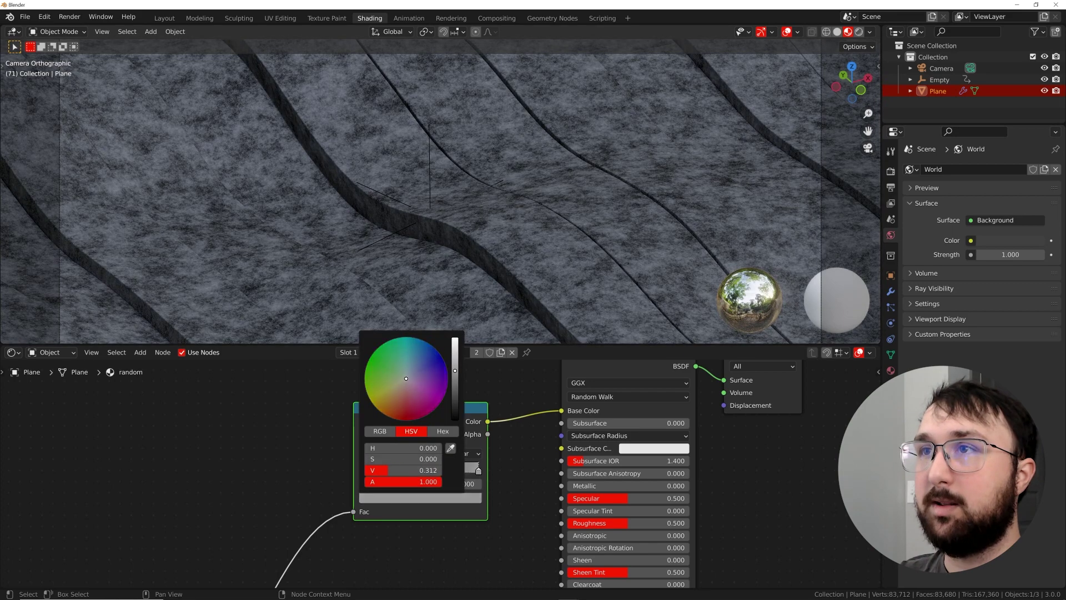
{"action": "left_click", "coordinate": [859, 31]}
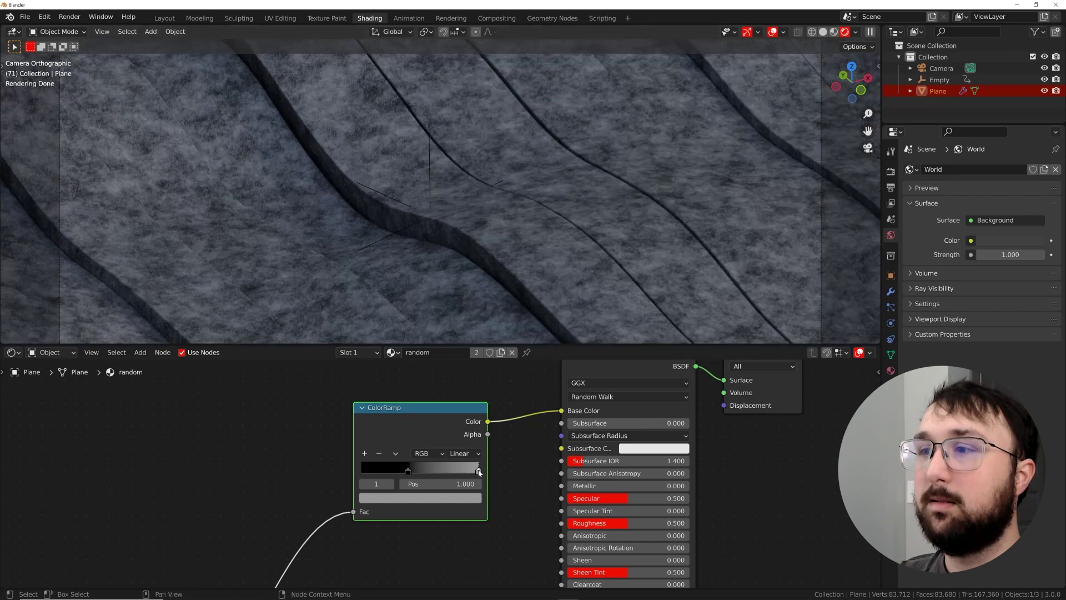
{"action": "left_click", "coordinate": [460, 501]}
{"action": "left_click_drag", "start_coordinate": [454, 371], "coordinate": [454, 366]}
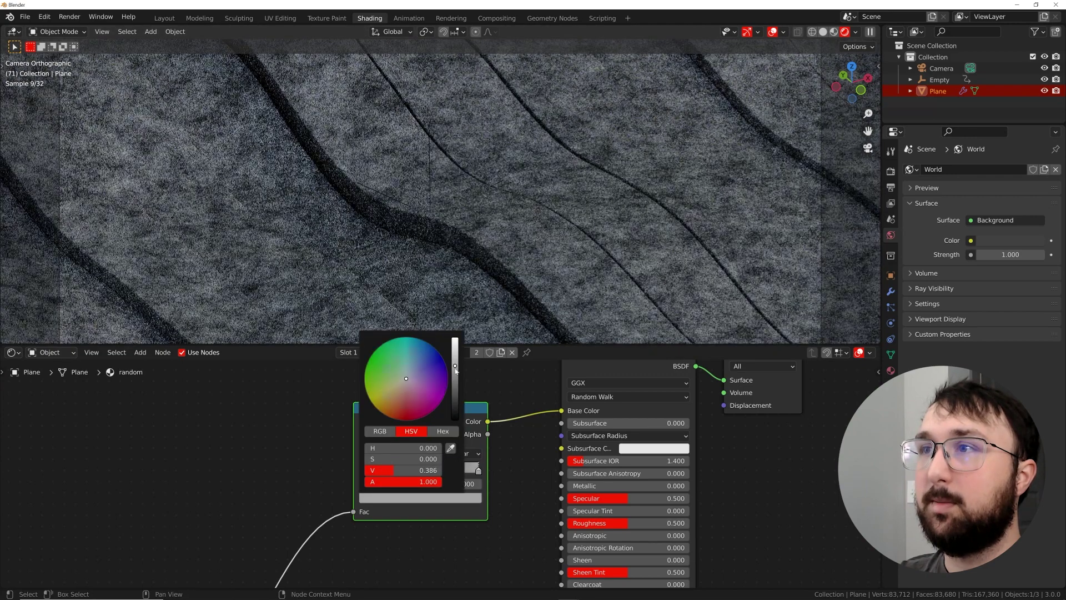
- Lighten the black stop of the Base Color ramp to a mid grey for a subtler colour variation
{"action": "left_click", "coordinate": [408, 470]}
{"action": "left_click", "coordinate": [418, 499]}
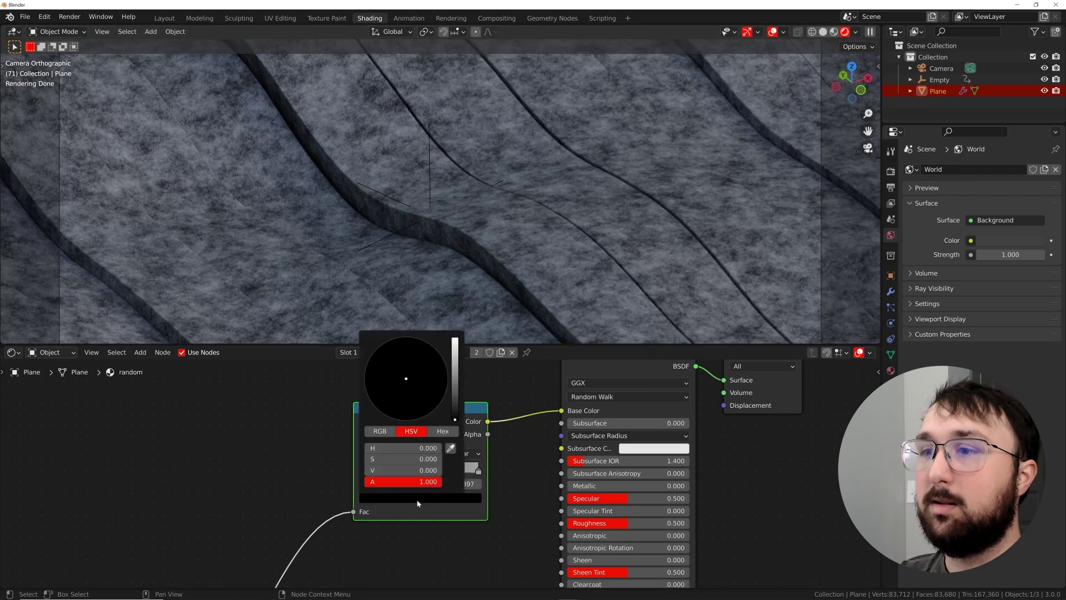
{"action": "left_click_drag", "start_coordinate": [455, 419], "coordinate": [455, 383]}
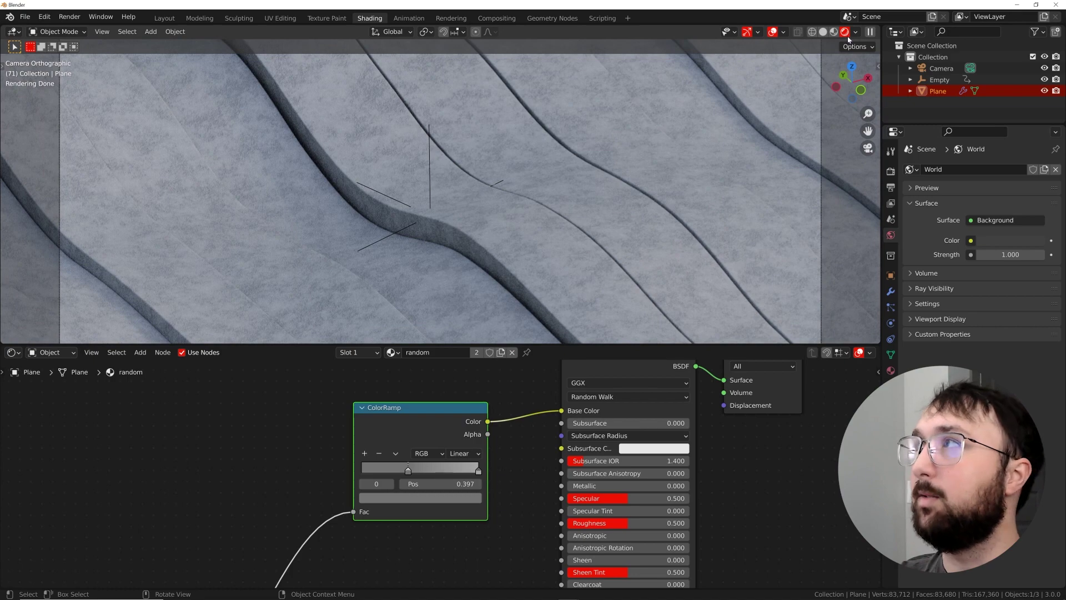
- Duplicate the Principled BSDF, place the copy below the original, and connect its BSDF output to the Material Output's Surface
{"action": "scroll", "coordinate": [492, 455], "scroll_direction": "down", "scroll_amount": 6}
{"action": "scroll", "coordinate": [542, 489], "scroll_direction": "up", "scroll_amount": 2}
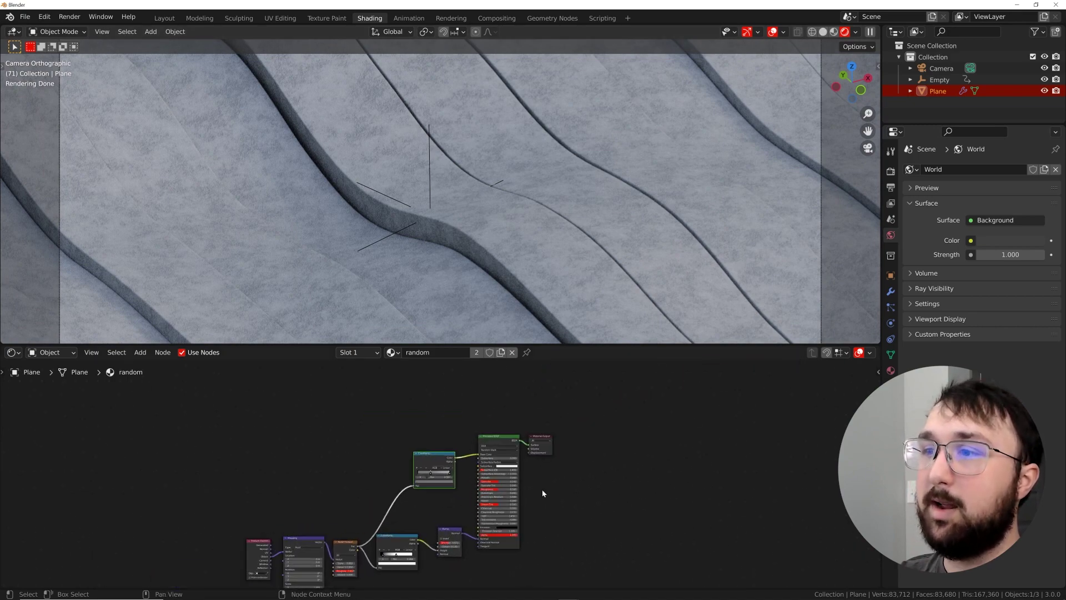
{"action": "middle_click_drag", "start_coordinate": [542, 489], "coordinate": [499, 426]}
{"action": "left_click", "coordinate": [451, 404]}
{"action": "scroll", "coordinate": [447, 439], "scroll_direction": "up", "scroll_amount": 2}
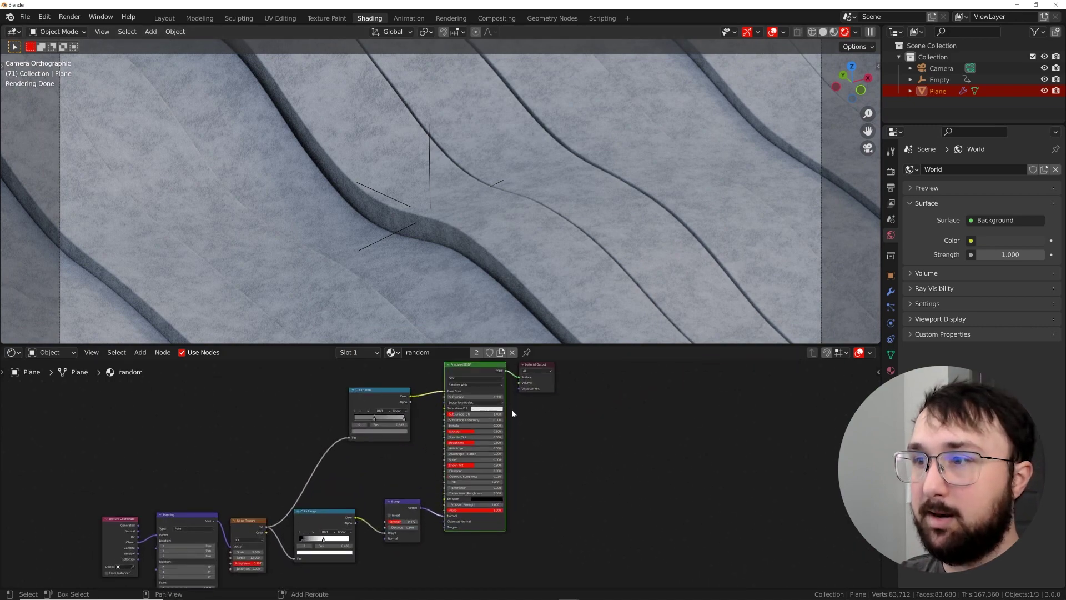
{"action": "key", "text": "shift+d"}
{"action": "left_click", "coordinate": [492, 581]}
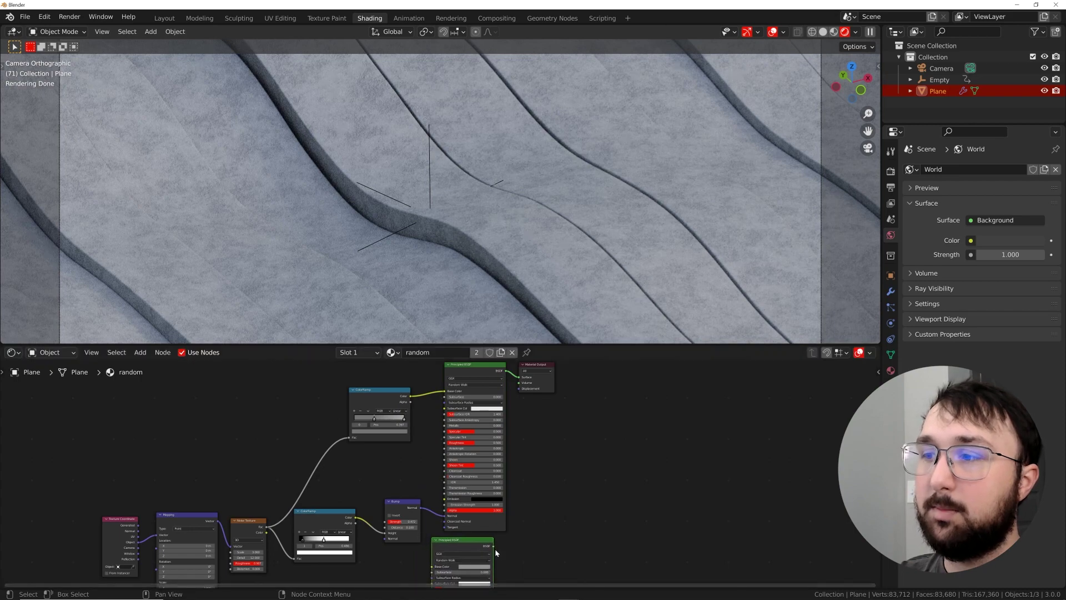
{"action": "left_click_drag", "start_coordinate": [493, 546], "coordinate": [519, 432]}
{"action": "middle_click_drag", "start_coordinate": [545, 465], "coordinate": [565, 266]}
- Set the duplicated Principled BSDF's Base Color to a bright, fully saturated orange and its Roughness to 0.190
{"action": "scroll", "coordinate": [526, 431], "scroll_direction": "up", "scroll_amount": 2}
{"action": "middle_click_drag", "start_coordinate": [526, 431], "coordinate": [495, 468]}
{"action": "left_click", "coordinate": [493, 427]}
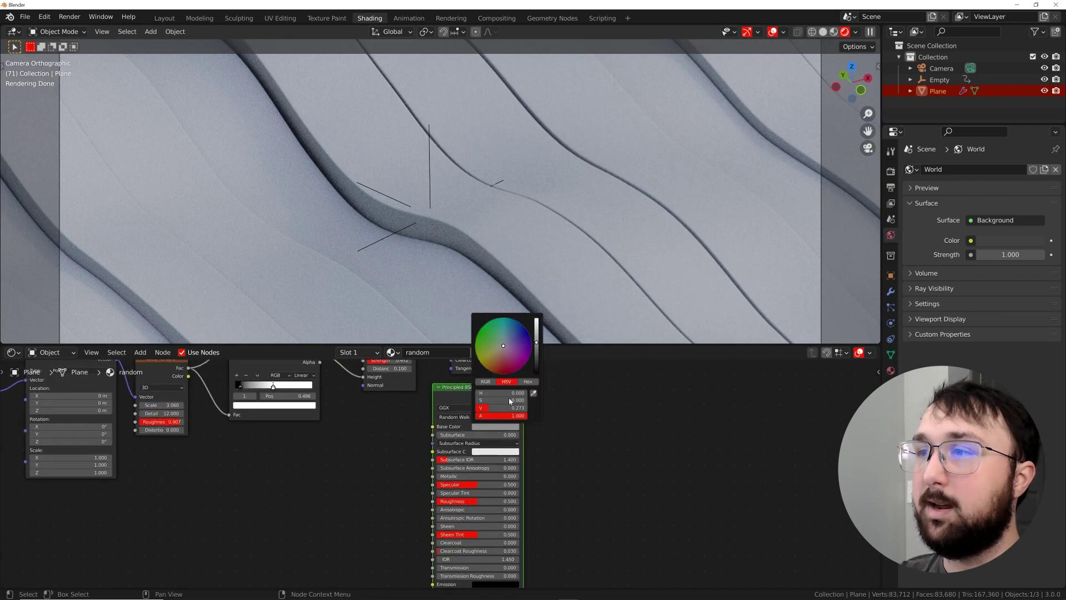
{"action": "left_click", "coordinate": [512, 360]}
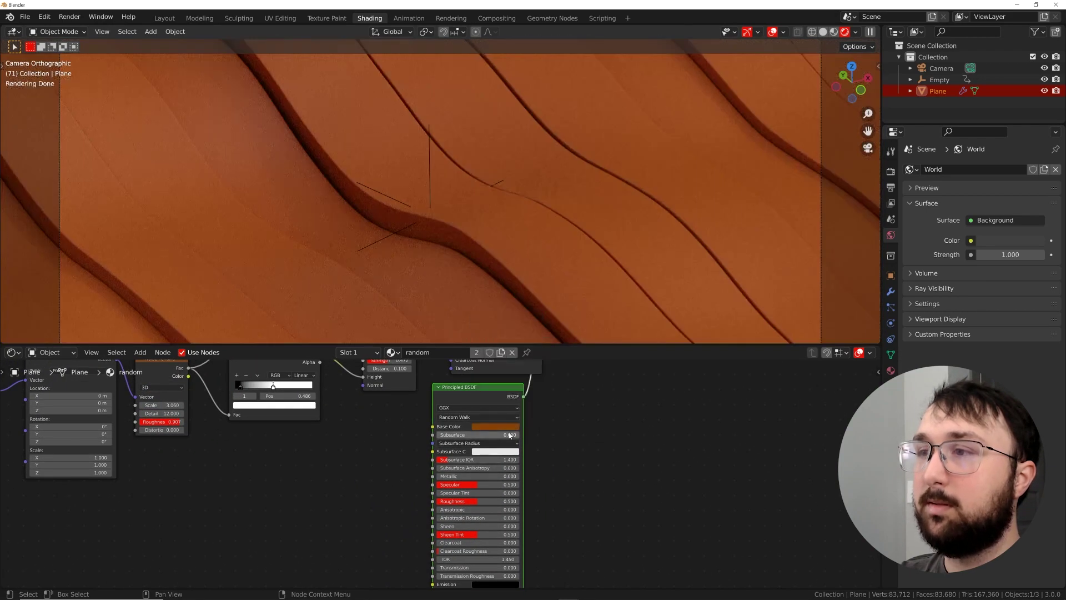
{"action": "left_click", "coordinate": [509, 427]}
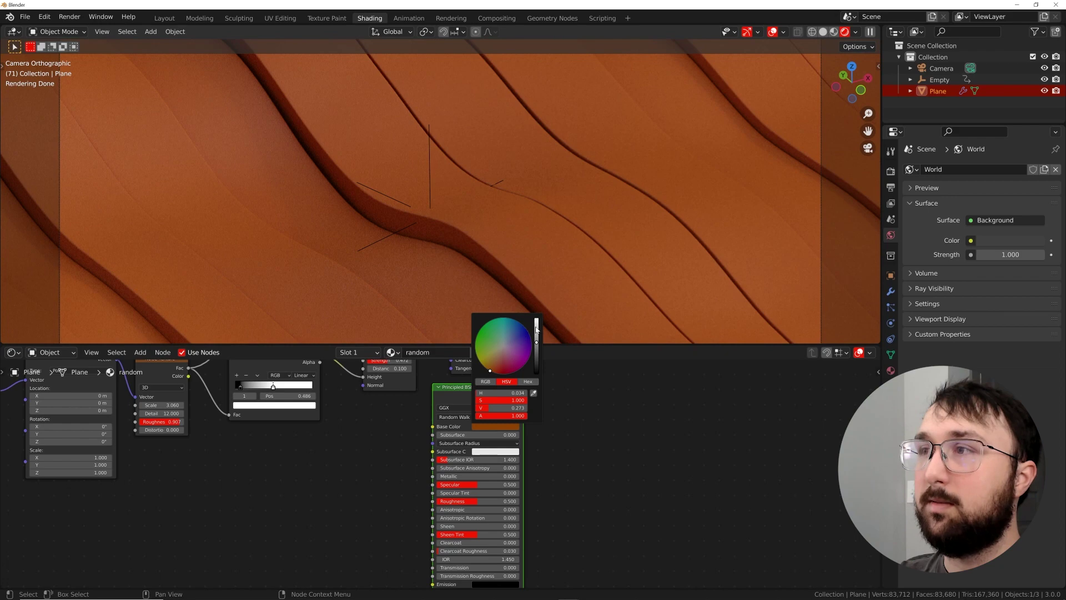
{"action": "left_click", "coordinate": [537, 329]}
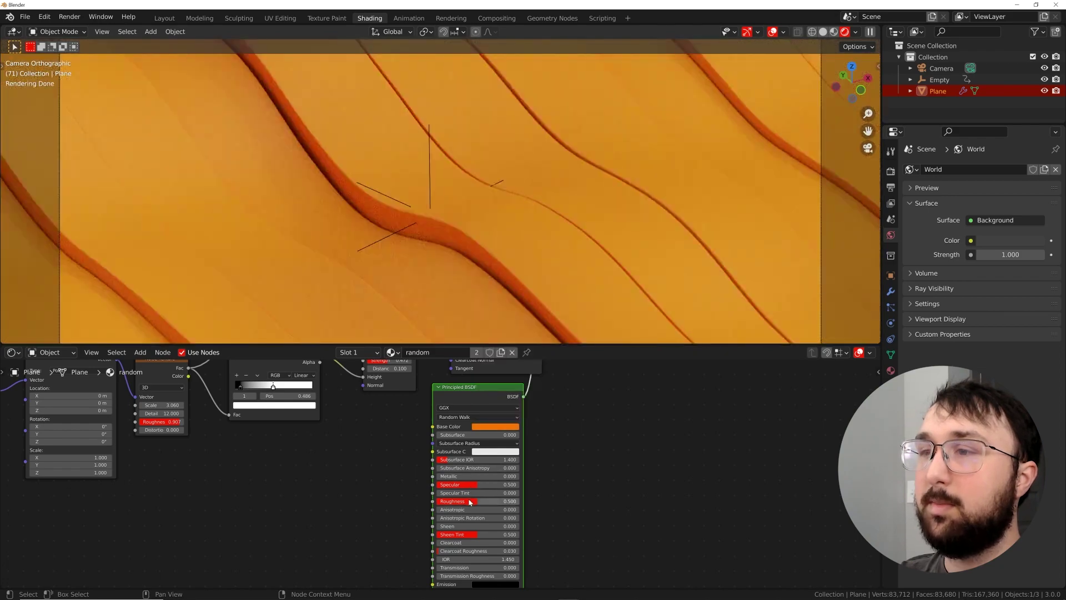
{"action": "left_click_drag", "start_coordinate": [470, 502], "coordinate": [452, 502]}
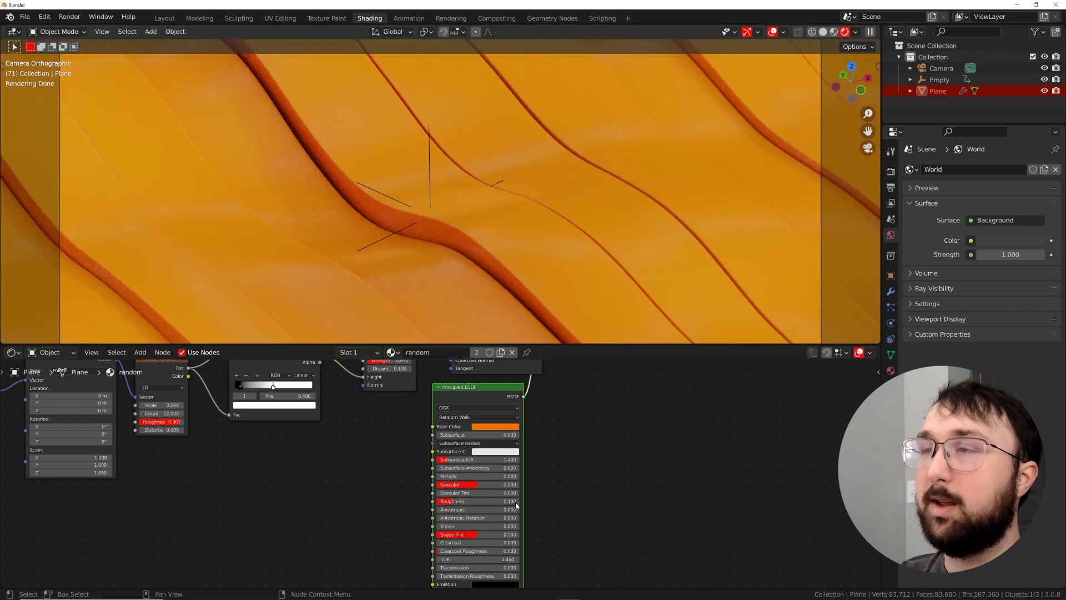
- Move the Material Output node farther from the Principled BSDF to make room between them
{"action": "scroll", "coordinate": [516, 506], "scroll_direction": "down", "scroll_amount": 3}
{"action": "middle_click_drag", "start_coordinate": [515, 381], "coordinate": [448, 433]}
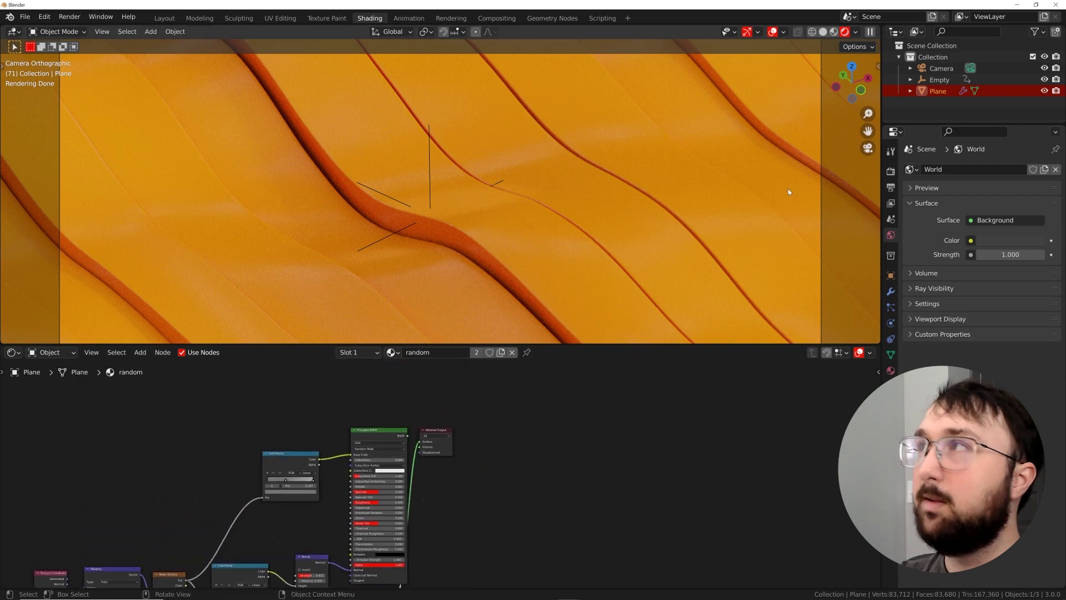
{"action": "left_click_drag", "start_coordinate": [440, 432], "coordinate": [480, 431]}
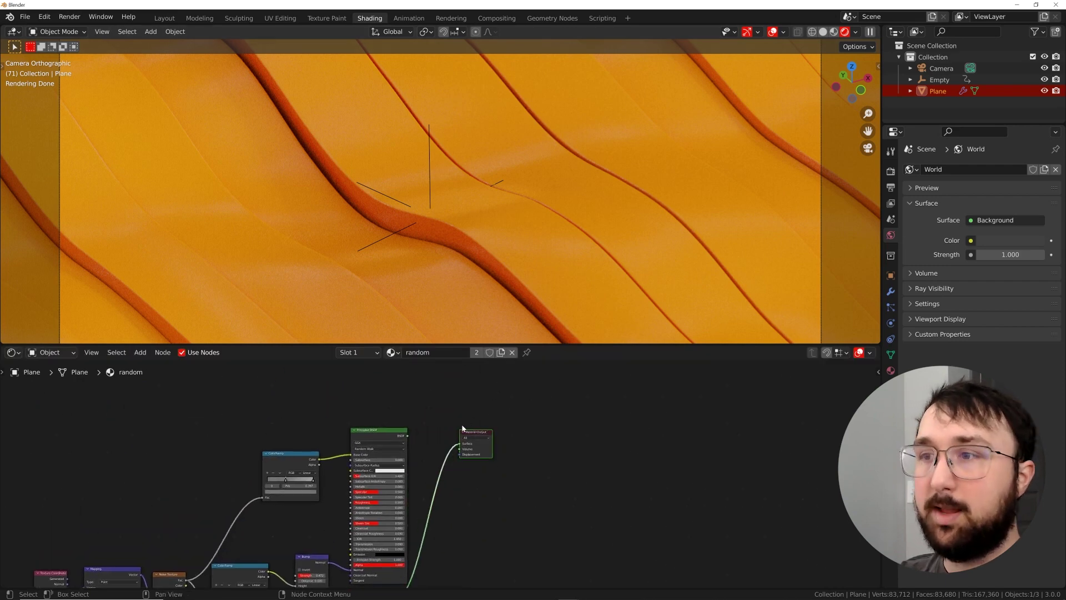
- Insert a Mix Shader node before the Material Output and connect the original Principled BSDF to its second Shader input
{"action": "key", "text": "shift+a"}
{"action": "left_click", "coordinate": [445, 414]}
{"action": "type", "text": "MIX"}
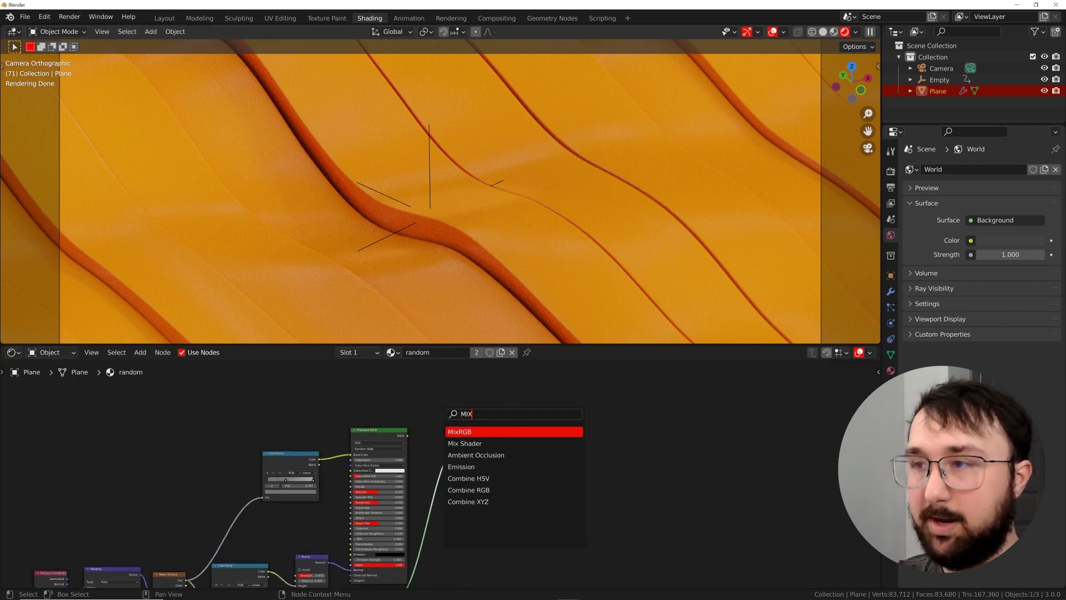
{"action": "key", "text": "Down"}
{"action": "key", "text": "Return"}
{"action": "left_click", "coordinate": [439, 453]}
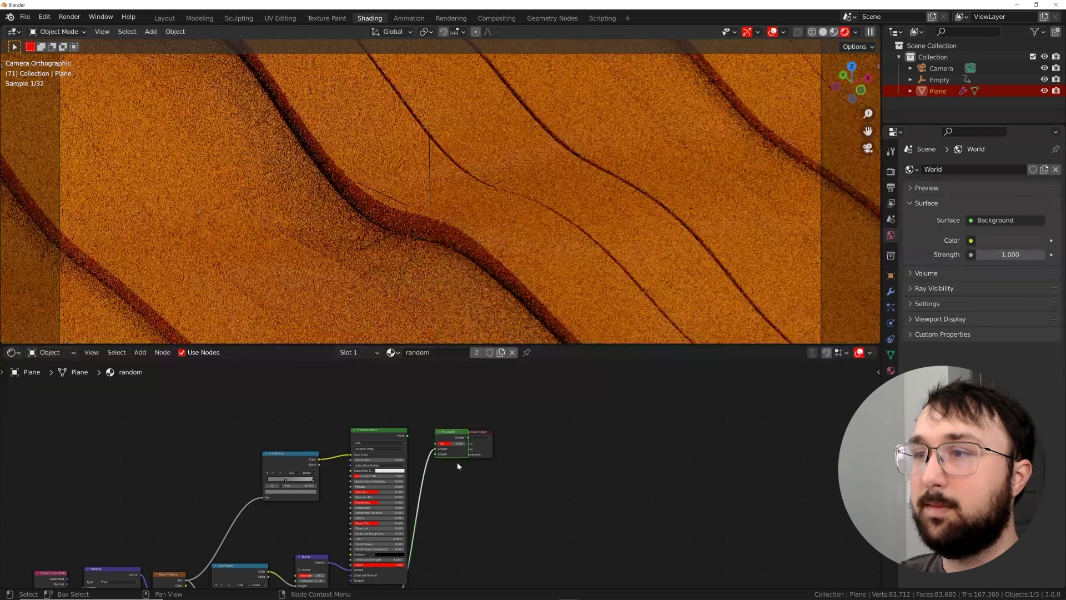
{"action": "scroll", "coordinate": [439, 454], "scroll_direction": "up", "scroll_amount": 3}
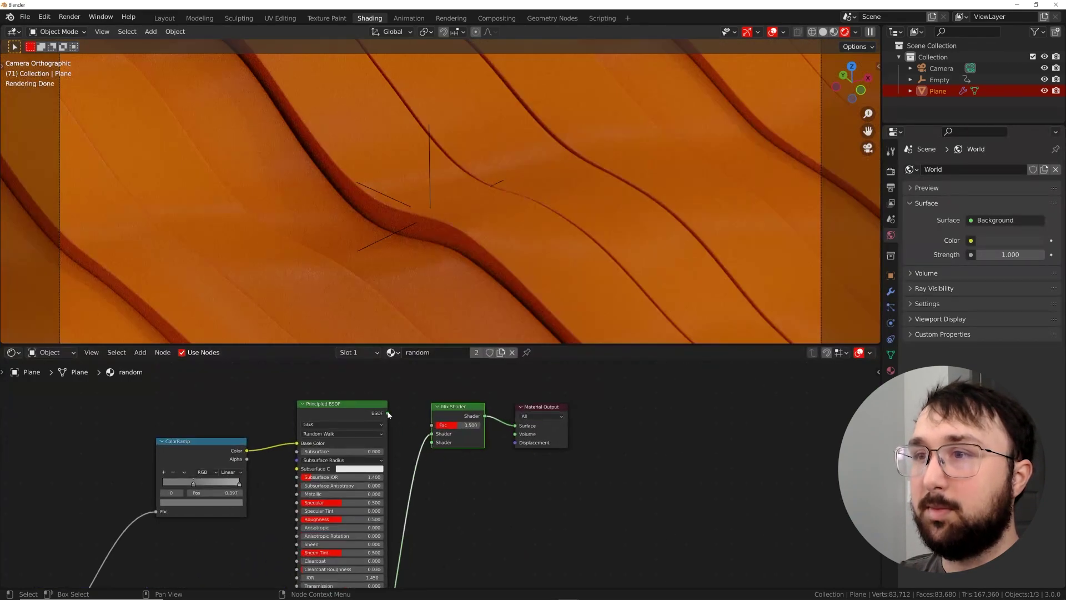
{"action": "left_click_drag", "start_coordinate": [388, 414], "coordinate": [432, 443]}
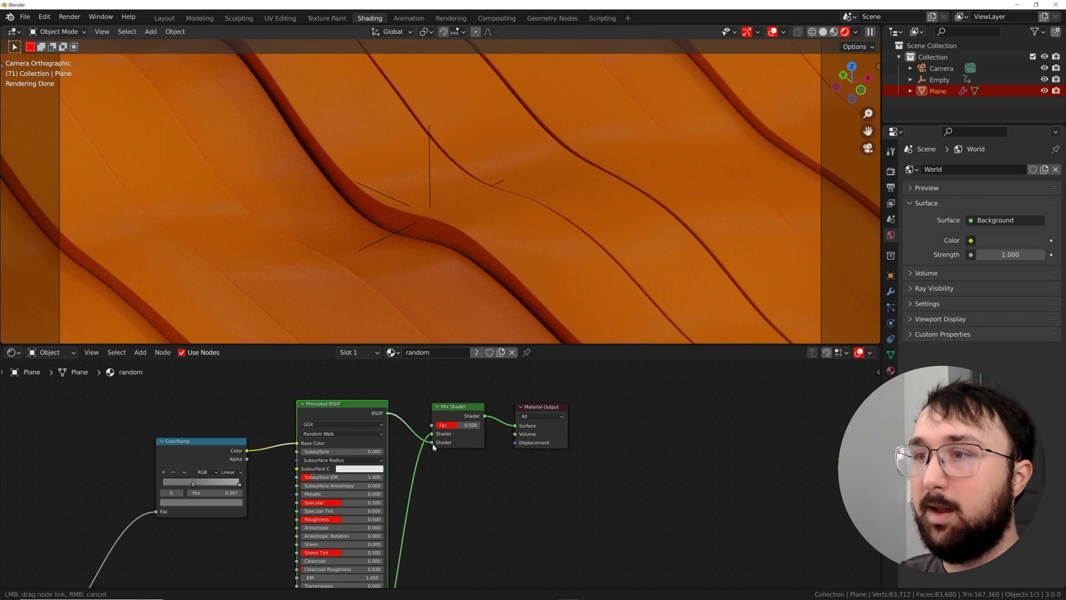
- Move the Mix Shader node higher than the Material Output and add a ColorRamp node above the Principled BSDF
{"action": "middle_click_drag", "start_coordinate": [469, 416], "coordinate": [475, 505]}
{"action": "left_click_drag", "start_coordinate": [475, 506], "coordinate": [479, 438]}
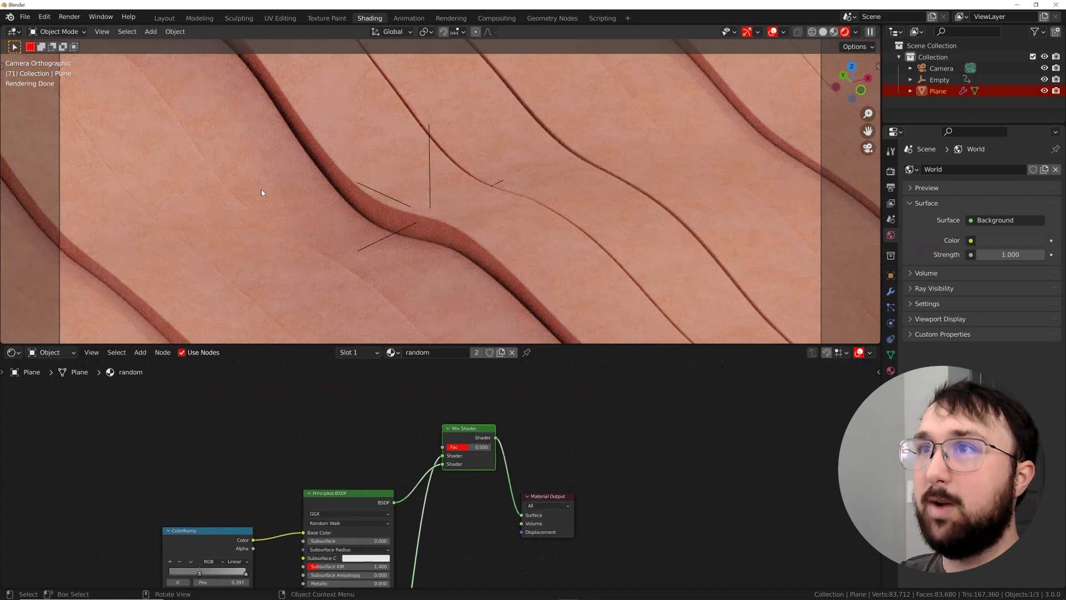
{"action": "key", "text": "shift+a"}
{"action": "left_click", "coordinate": [368, 430]}
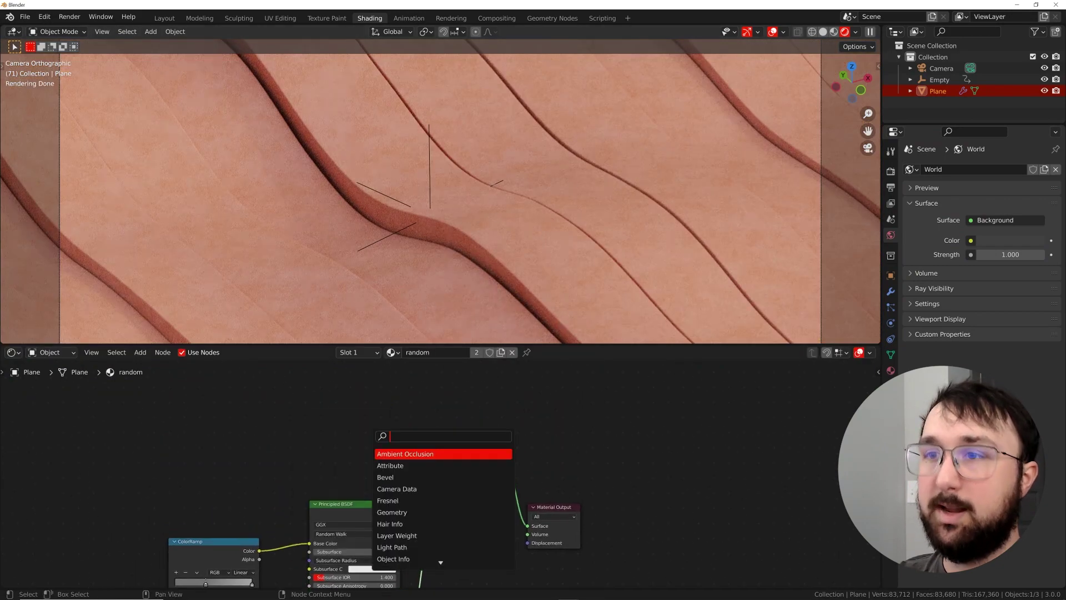
{"action": "type", "text": "COL"}
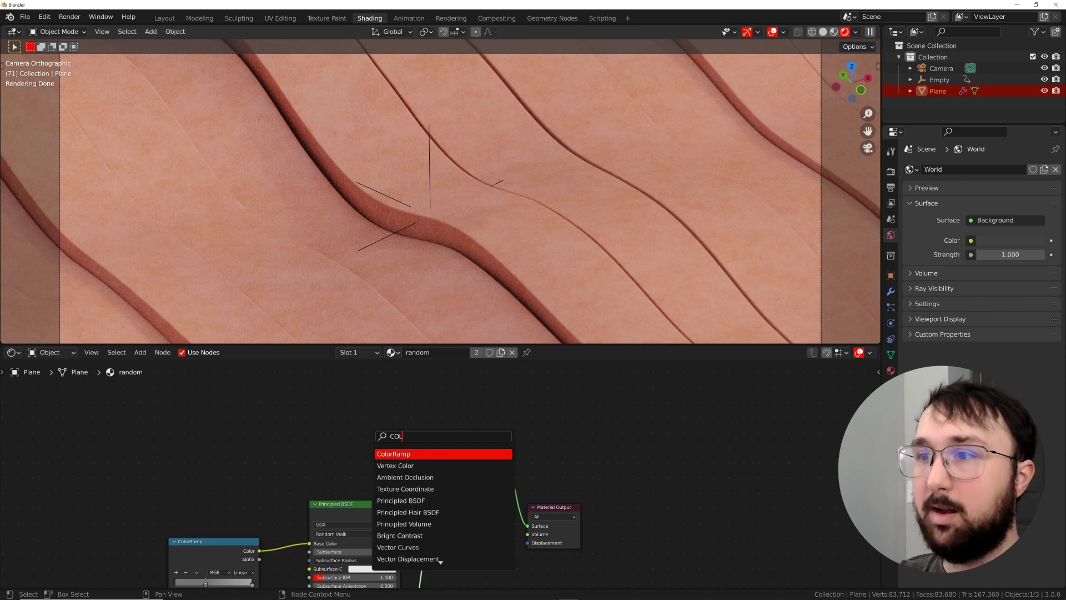
{"action": "left_click", "coordinate": [394, 454]}
{"action": "left_click", "coordinate": [336, 417]}
{"action": "middle_click_drag", "start_coordinate": [264, 434], "coordinate": [360, 439]}
- Add a Noise Texture node and place it ahead of the new ColorRamp
{"action": "key", "text": "shift+a"}
{"action": "left_click", "coordinate": [337, 429]}
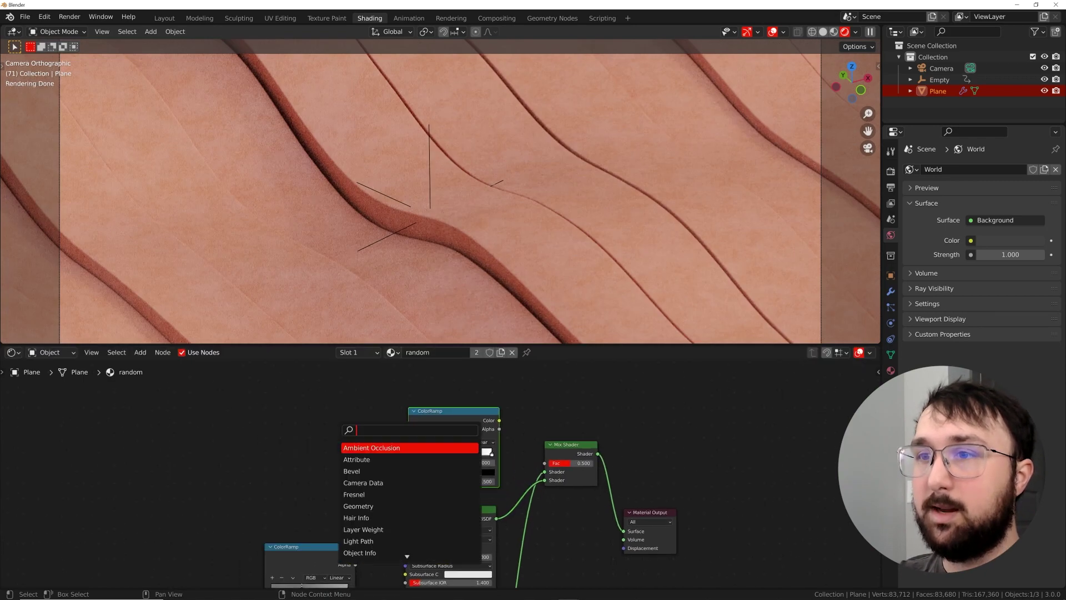
{"action": "type", "text": "NOI"}
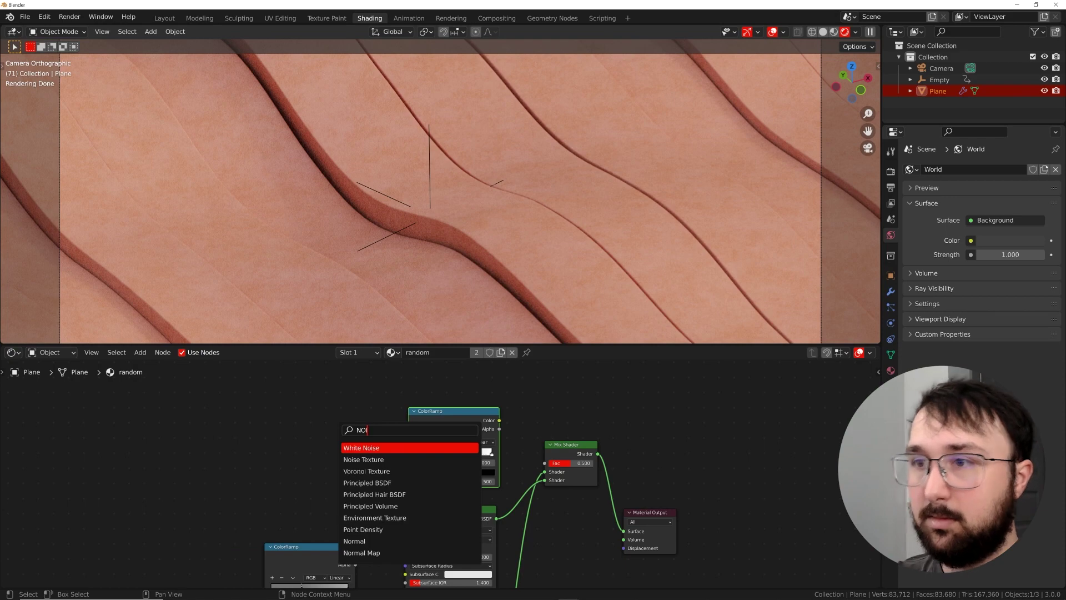
{"action": "key", "text": "Down"}
{"action": "left_click", "coordinate": [367, 460]}
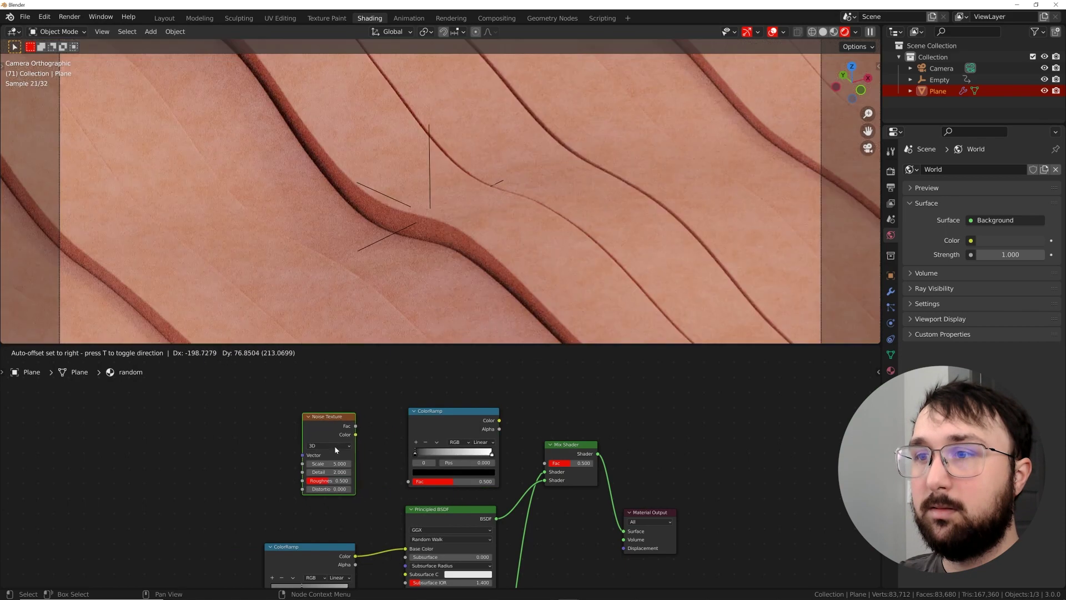
{"action": "left_click", "coordinate": [335, 449]}
- Add a Mapping node and place it ahead of the new Noise Texture
{"action": "key", "text": "shift+a"}
{"action": "left_click", "coordinate": [275, 434]}
{"action": "type", "text": "MAP"}
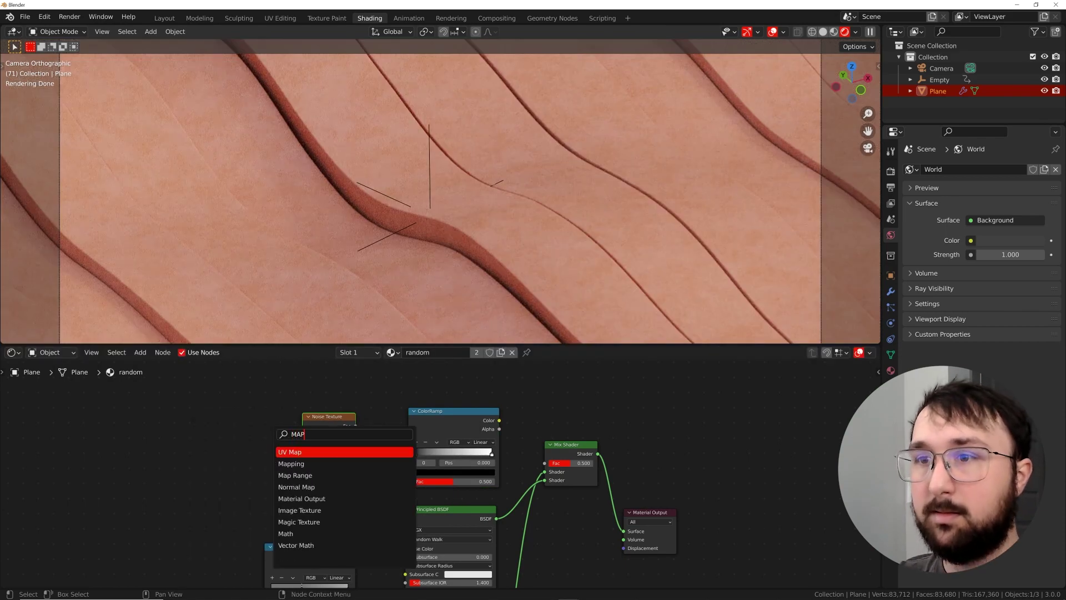
{"action": "key", "text": "Down"}
{"action": "key", "text": "Return"}
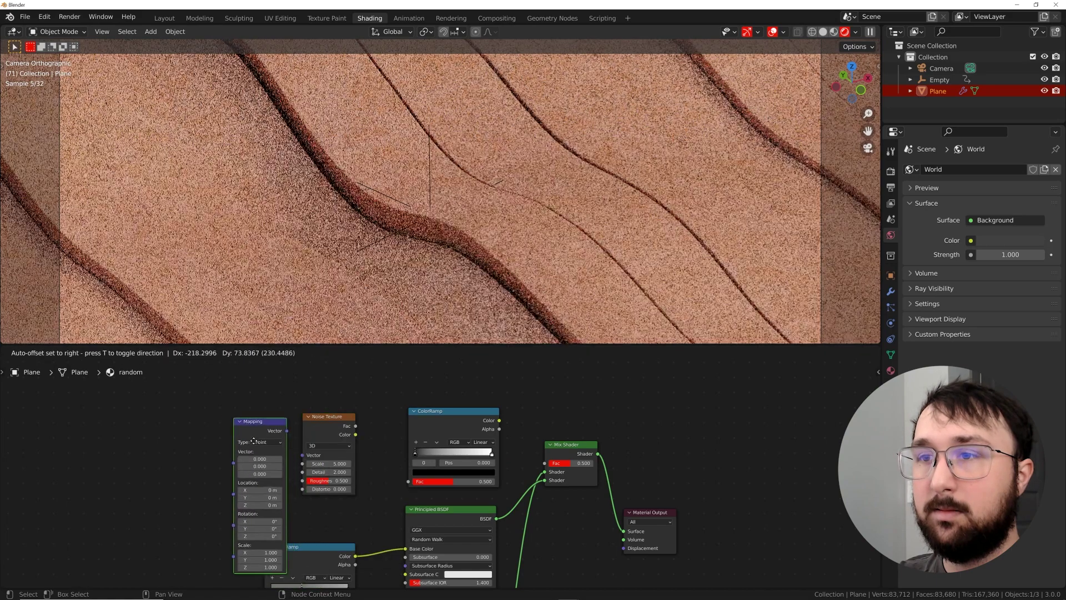
{"action": "left_click", "coordinate": [283, 425]}
- Add a Geometry node and place it ahead of the new Mapping node
{"action": "middle_click_drag", "start_coordinate": [282, 425], "coordinate": [471, 436]}
{"action": "key", "text": "shift+a"}
{"action": "left_click", "coordinate": [324, 424]}
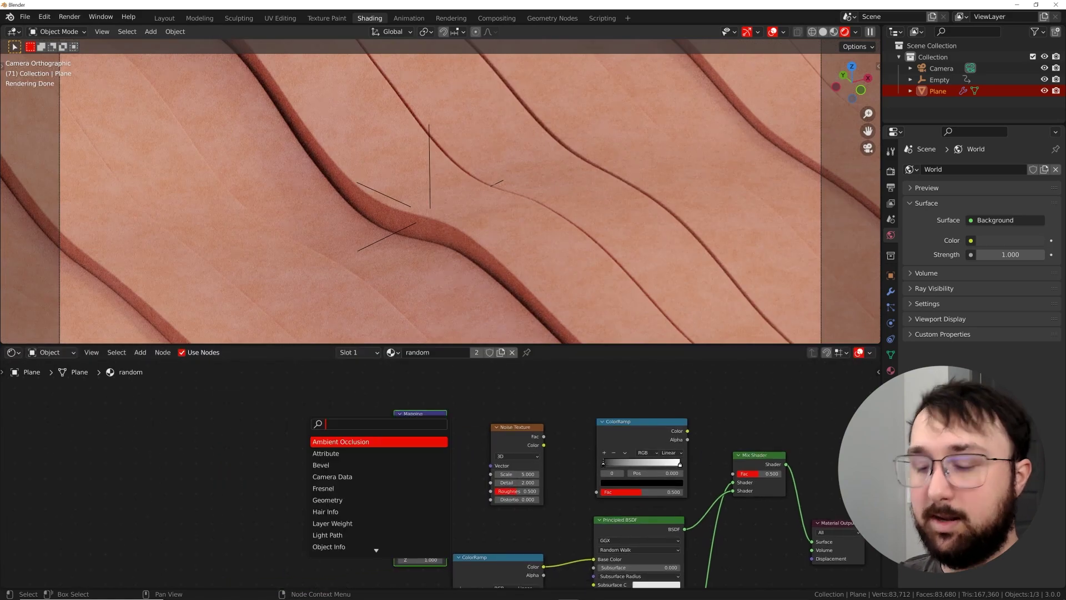
{"action": "type", "text": "GEO"}
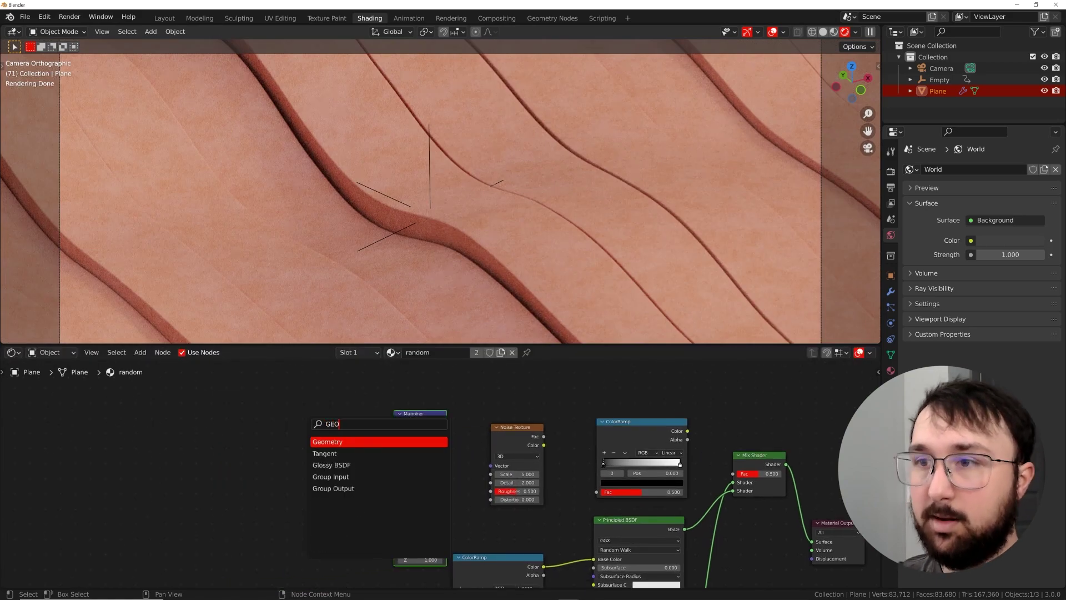
{"action": "key", "text": "Down"}
{"action": "key", "text": "Up"}
{"action": "key", "text": "Return"}
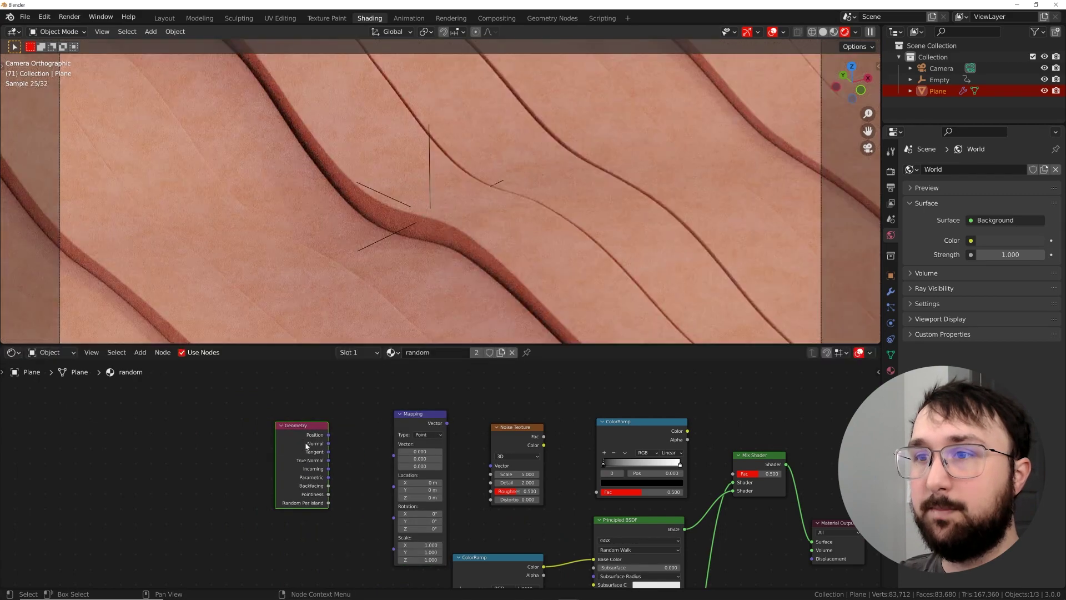
- Connect the Geometry node's Random Per Island output to the Mapping node's Vector, and Mapping's output to the Noise Texture's Vector
{"action": "scroll", "coordinate": [332, 502], "scroll_direction": "up", "scroll_amount": 2}
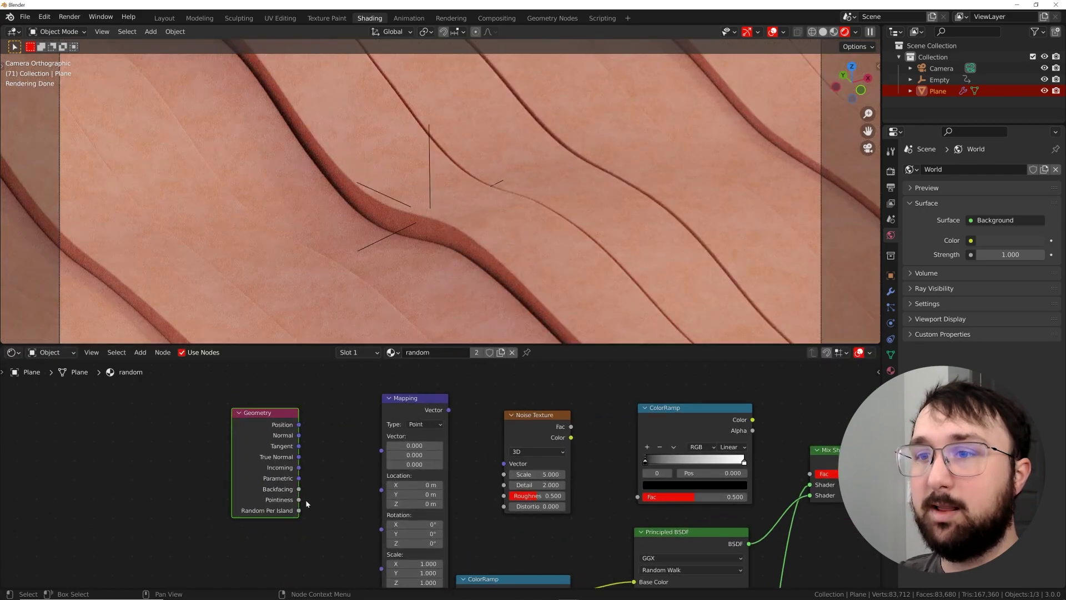
{"action": "left_click_drag", "start_coordinate": [300, 510], "coordinate": [332, 439]}
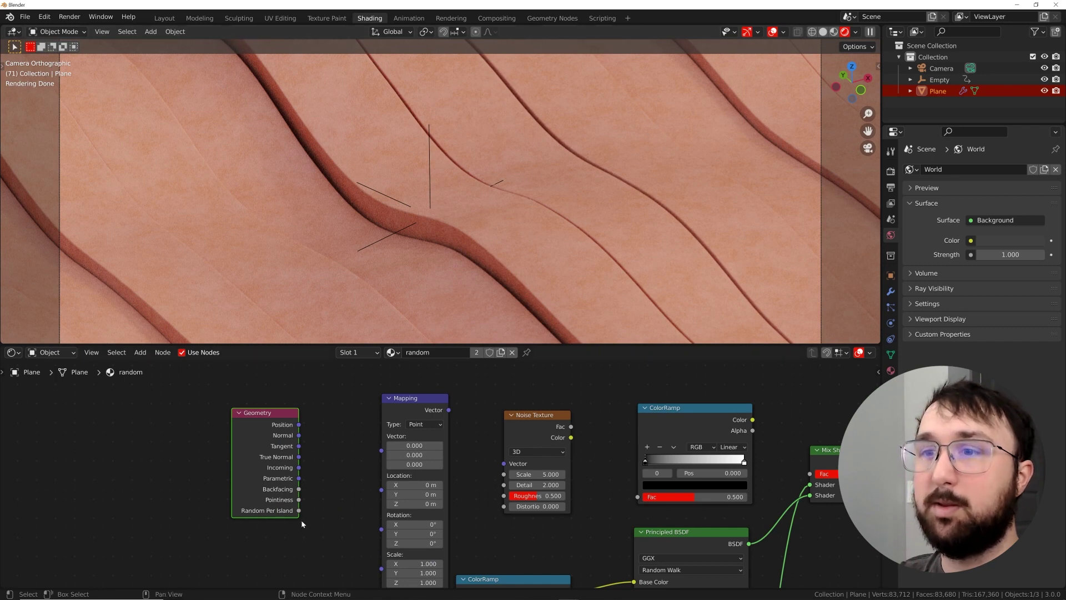
{"action": "left_click_drag", "start_coordinate": [300, 510], "coordinate": [381, 450]}
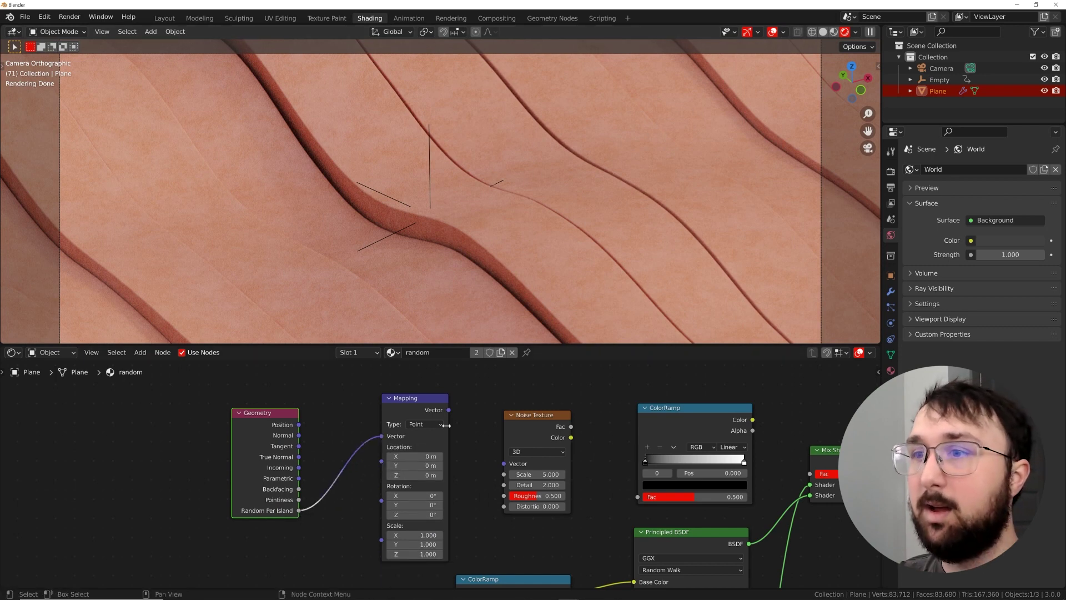
{"action": "left_click_drag", "start_coordinate": [449, 410], "coordinate": [471, 425]}
{"action": "left_click_drag", "start_coordinate": [507, 462], "coordinate": [504, 463]}
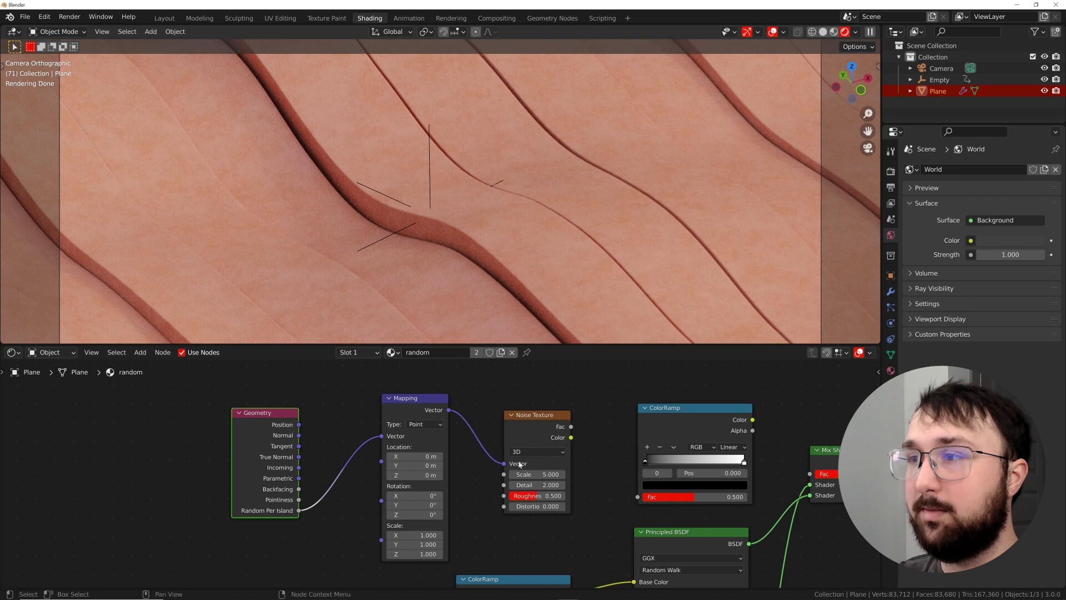
- Connect the Noise Texture's Fac output to the new ColorRamp's Fac and set that ramp's interpolation to Constant
{"action": "middle_click_drag", "start_coordinate": [546, 452], "coordinate": [427, 454]}
{"action": "left_click_drag", "start_coordinate": [452, 431], "coordinate": [519, 499]}
{"action": "middle_click_drag", "start_coordinate": [609, 413], "coordinate": [418, 411]}
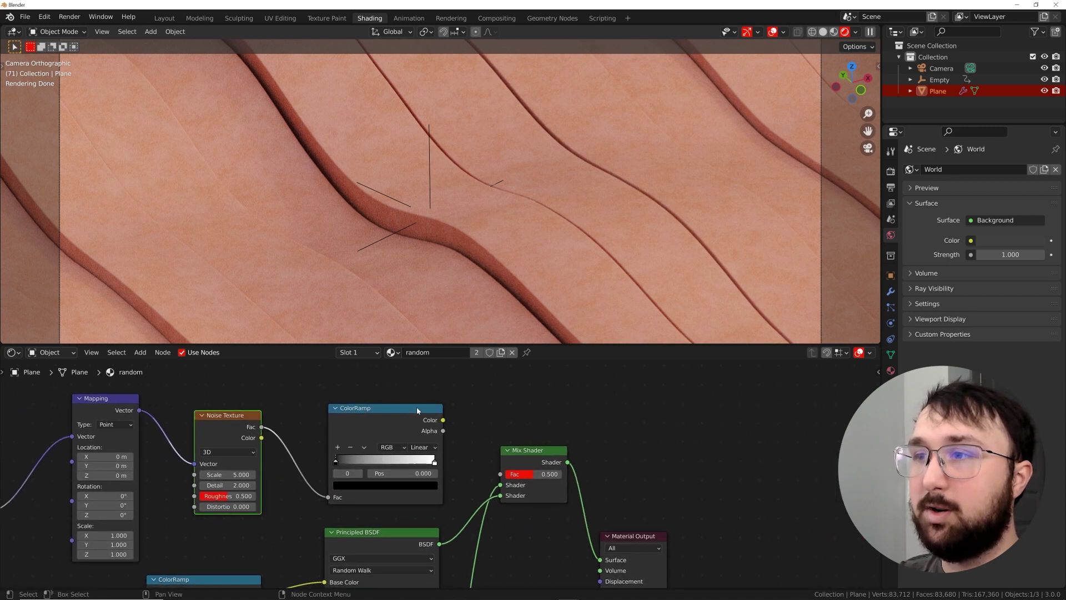
{"action": "left_click", "coordinate": [420, 449]}
{"action": "left_click", "coordinate": [431, 496]}
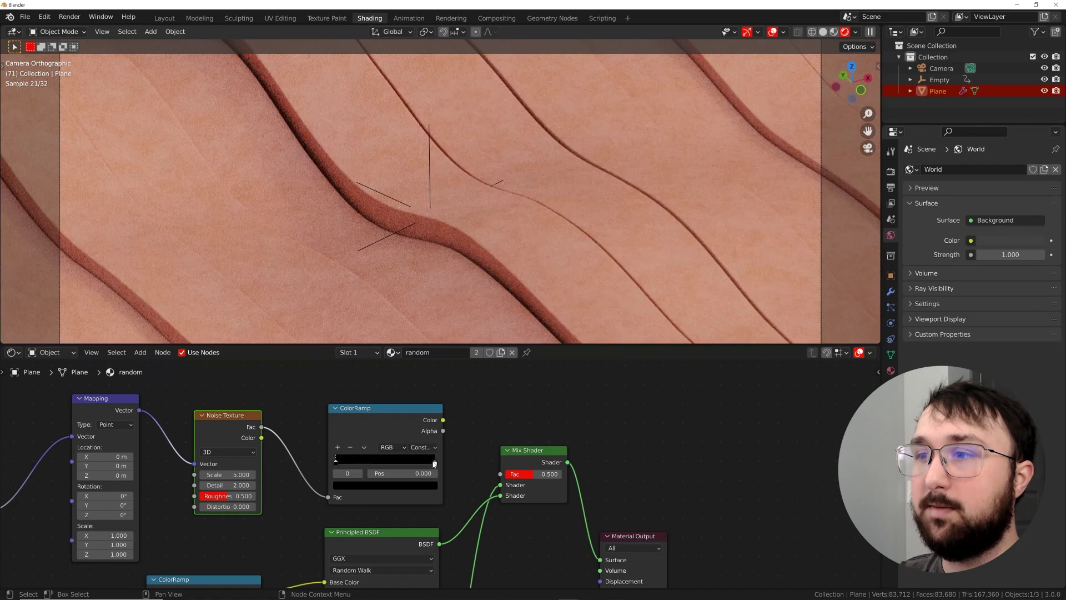
- Place the ColorRamp's white stop at 0.479 and connect the ramp's Color output to the Mix Shader's Fac
{"action": "left_click_drag", "start_coordinate": [435, 464], "coordinate": [376, 463]}
{"action": "left_click_drag", "start_coordinate": [443, 421], "coordinate": [493, 471]}
{"action": "key", "text": "Home"}
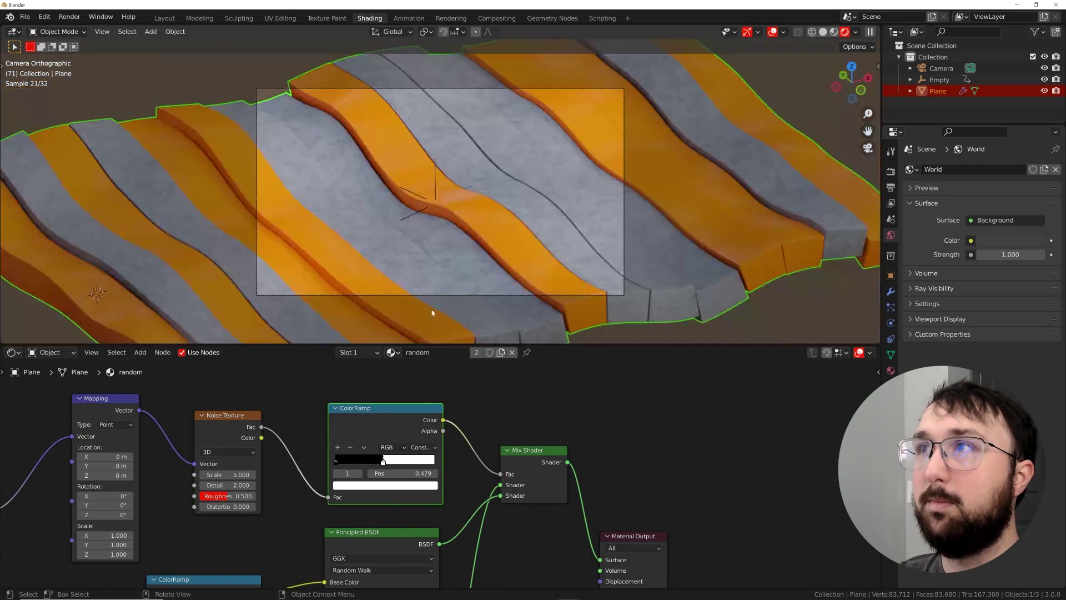
- Try a Noise Texture Scale of 12.330 with the ColorRamp's white stop at 0.492
{"action": "mouse_move", "coordinate": [384, 463]}
{"action": "left_mouse_down"}
{"action": "mouse_move", "coordinate": [393, 465]}
{"action": "mouse_move", "coordinate": [370, 470]}
{"action": "left_mouse_up"}
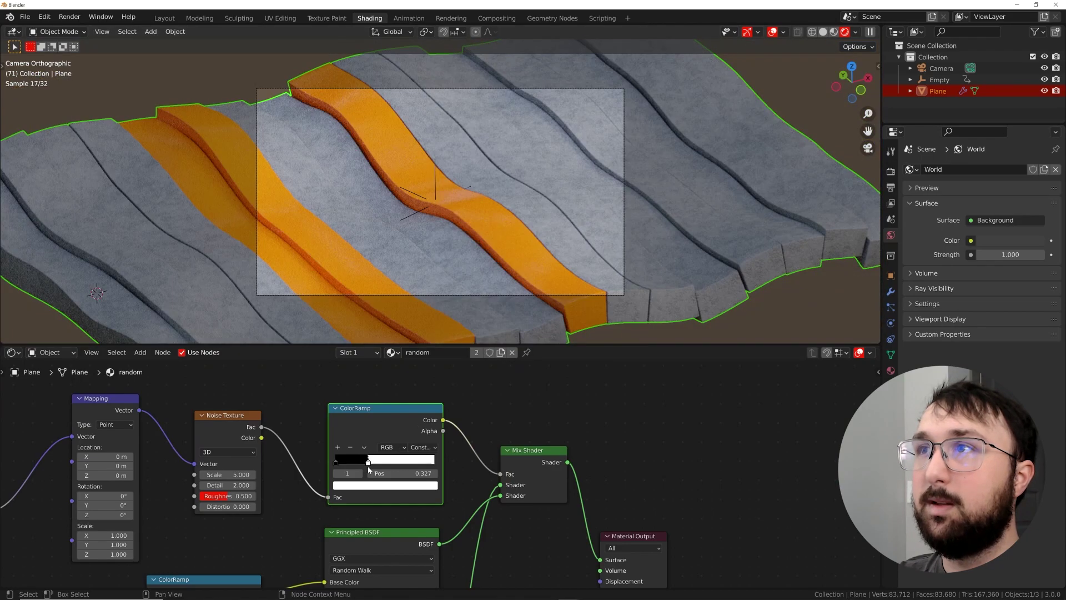
{"action": "scroll", "coordinate": [448, 263], "scroll_direction": "up", "scroll_amount": 2}
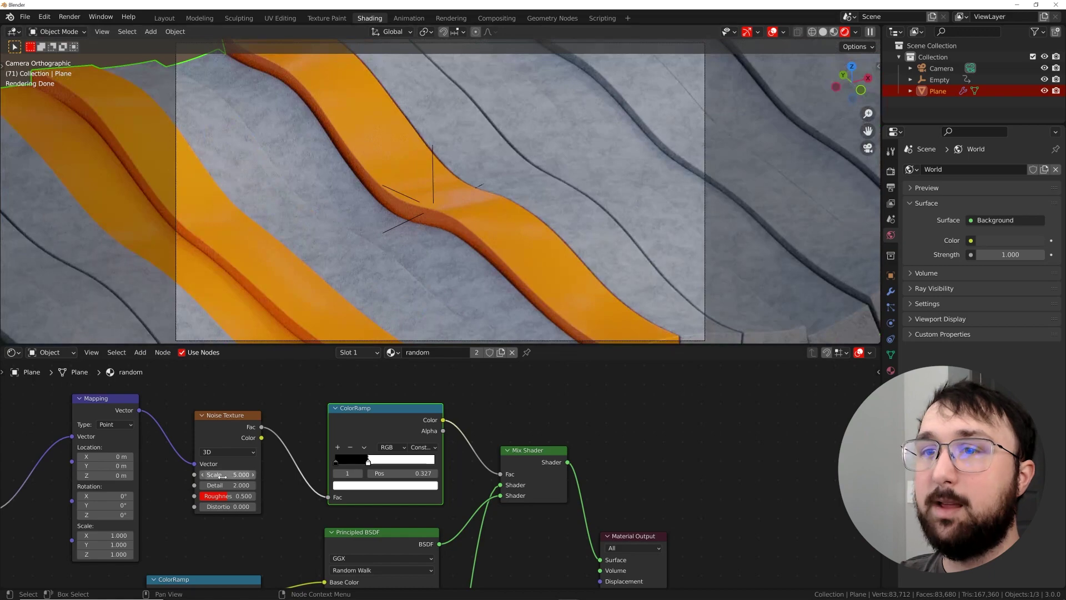
{"action": "left_click_drag", "start_coordinate": [228, 476], "coordinate": [255, 476]}
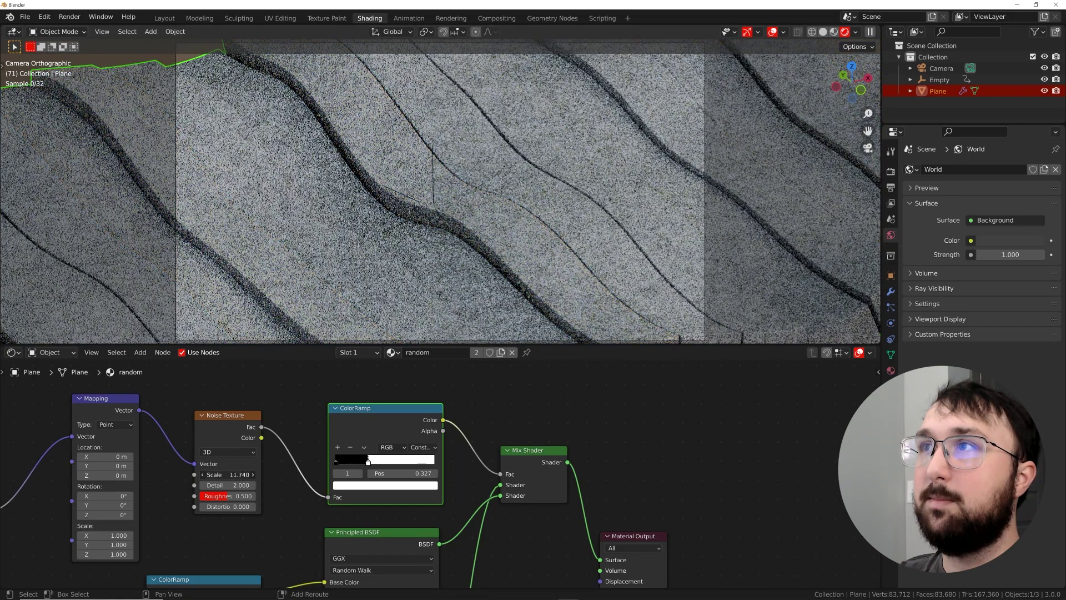
{"action": "scroll", "coordinate": [456, 267], "scroll_direction": "down", "scroll_amount": 4}
{"action": "left_click_drag", "start_coordinate": [377, 461], "coordinate": [385, 462]}
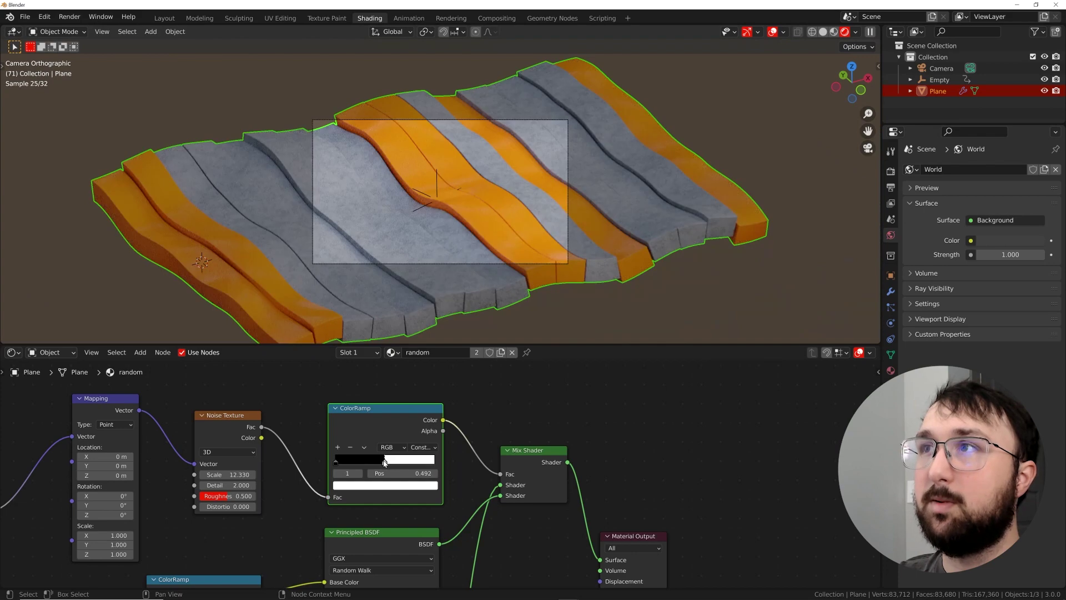
- Set the Noise Texture's Detail to 0 and Scale to 9.330, and place the ColorRamp's white stop at 0.428
{"action": "left_click_drag", "start_coordinate": [228, 485], "coordinate": [187, 471]}
{"action": "left_click_drag", "start_coordinate": [381, 464], "coordinate": [377, 468]}
{"action": "scroll", "coordinate": [494, 208], "scroll_direction": "up", "scroll_amount": 3}
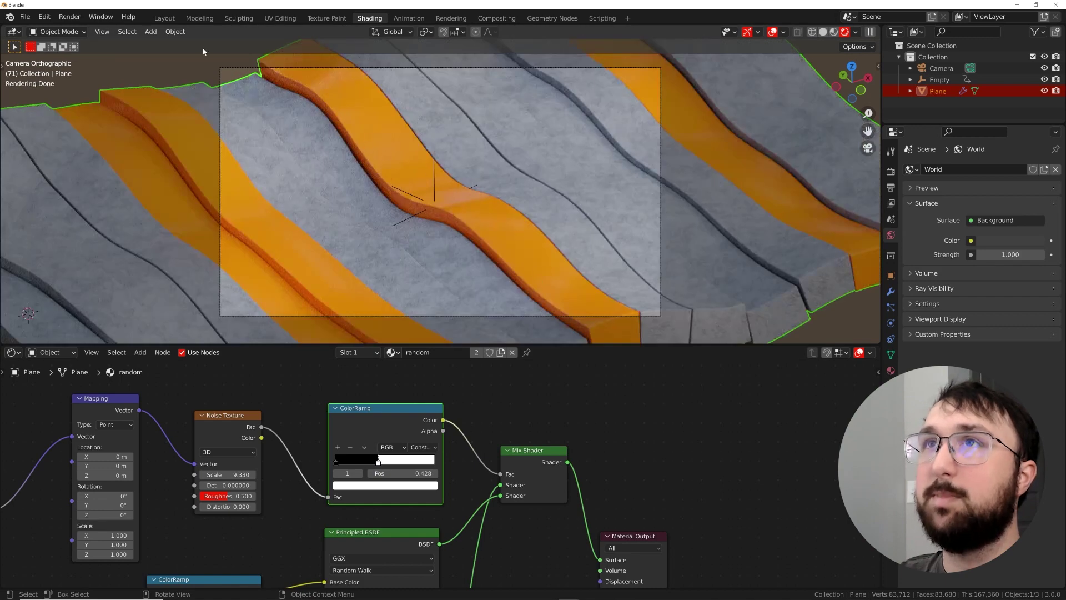
- Show the rendered view in the Layout workspace and assign a Sky Texture to the World background's Color
{"action": "left_click", "coordinate": [162, 19]}
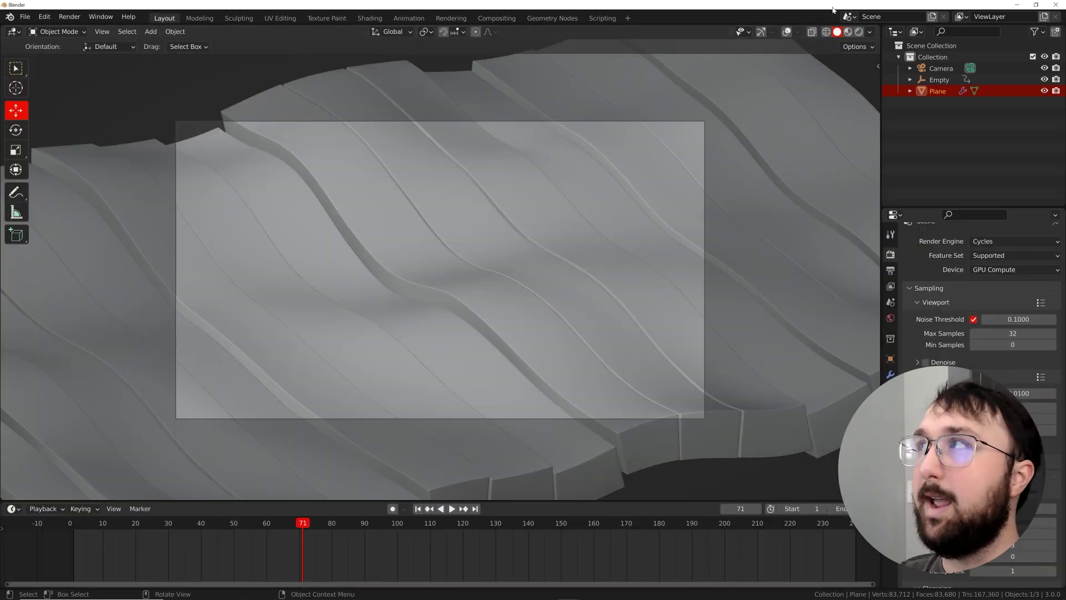
{"action": "left_click", "coordinate": [859, 32]}
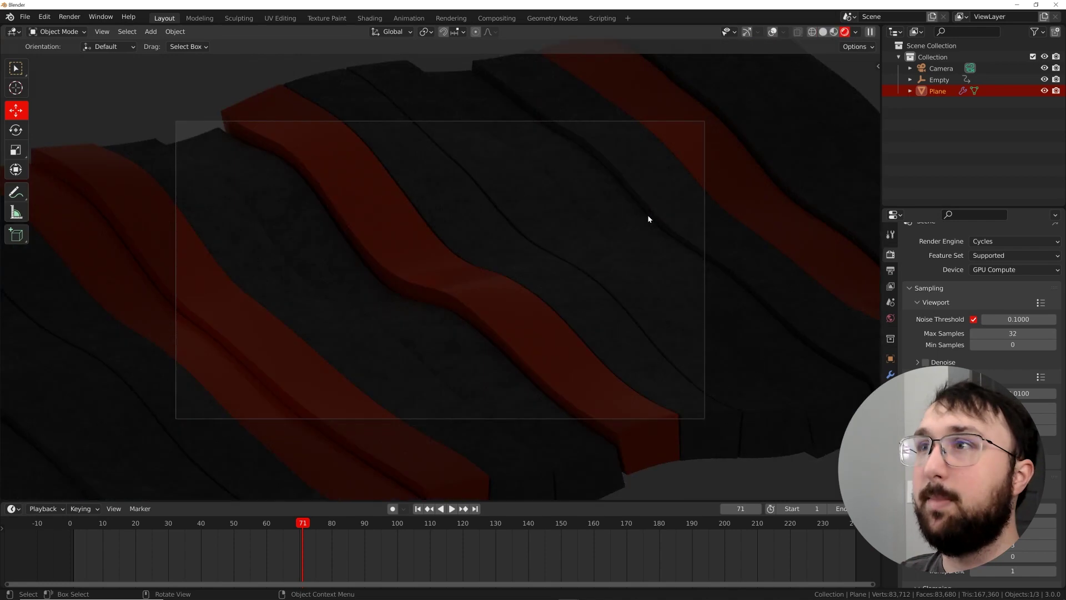
{"action": "left_click", "coordinate": [890, 318]}
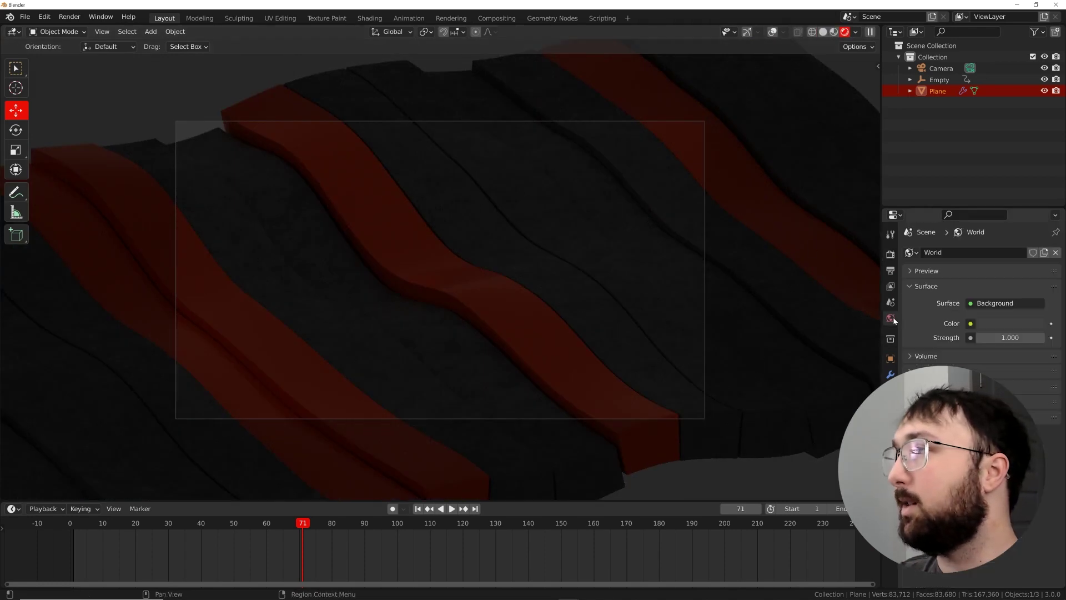
{"action": "left_click", "coordinate": [970, 323]}
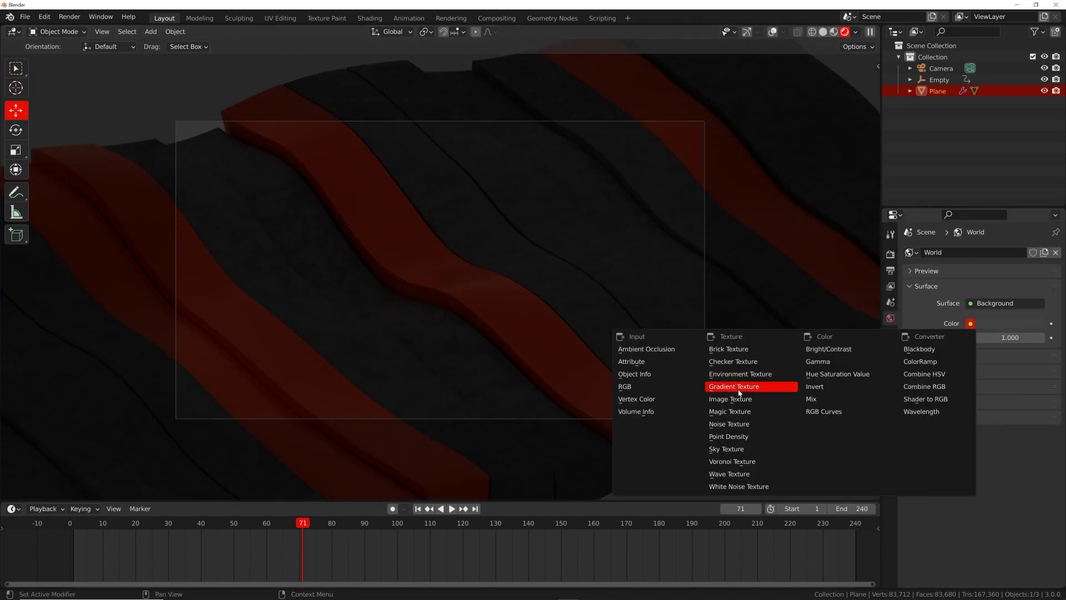
{"action": "left_click", "coordinate": [723, 448]}
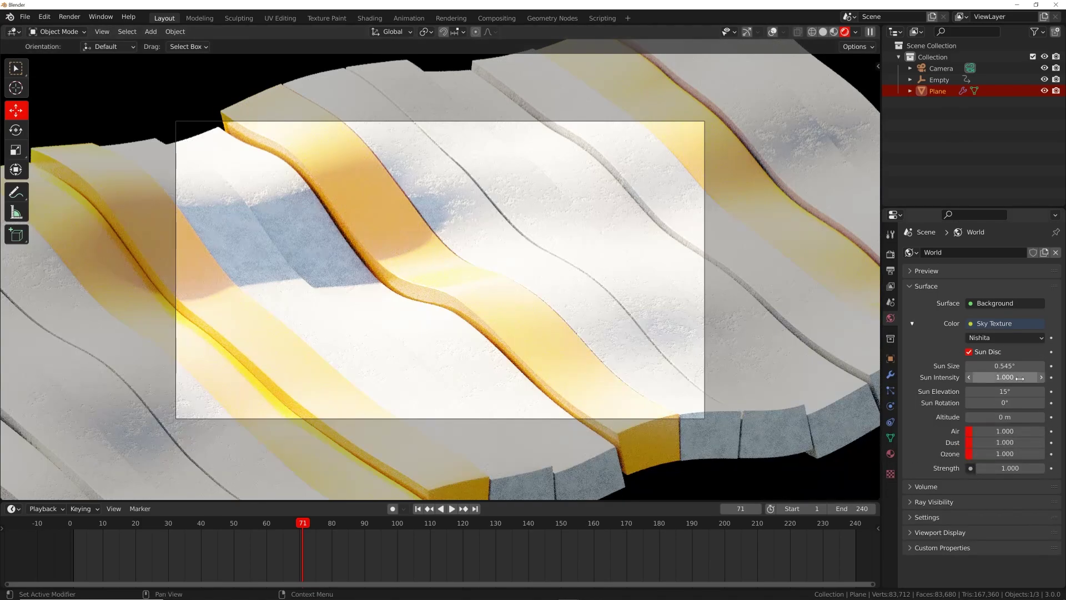
- Set the Sky Texture's Sun Intensity to 0.100, Air to 0 and Sun Elevation to 2°
{"action": "mouse_move", "coordinate": [1020, 378]}
{"action": "left_mouse_down"}
{"action": "mouse_move", "coordinate": [972, 378]}
{"action": "mouse_move", "coordinate": [1016, 377]}
{"action": "mouse_move", "coordinate": [988, 377]}
{"action": "mouse_move", "coordinate": [1006, 379]}
{"action": "left_mouse_up"}
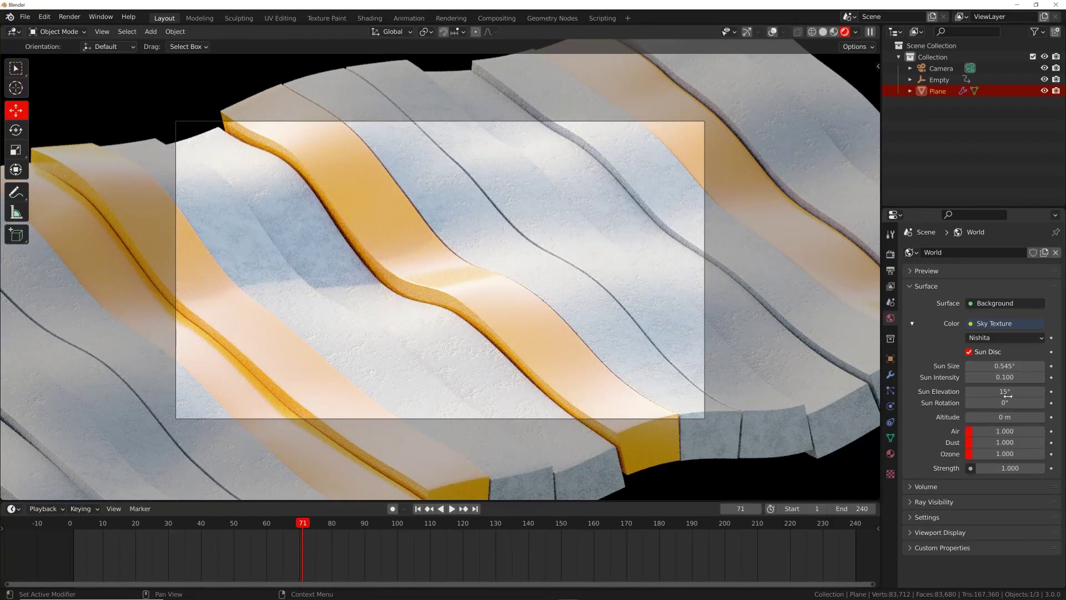
{"action": "left_click_drag", "start_coordinate": [992, 432], "coordinate": [966, 432]}
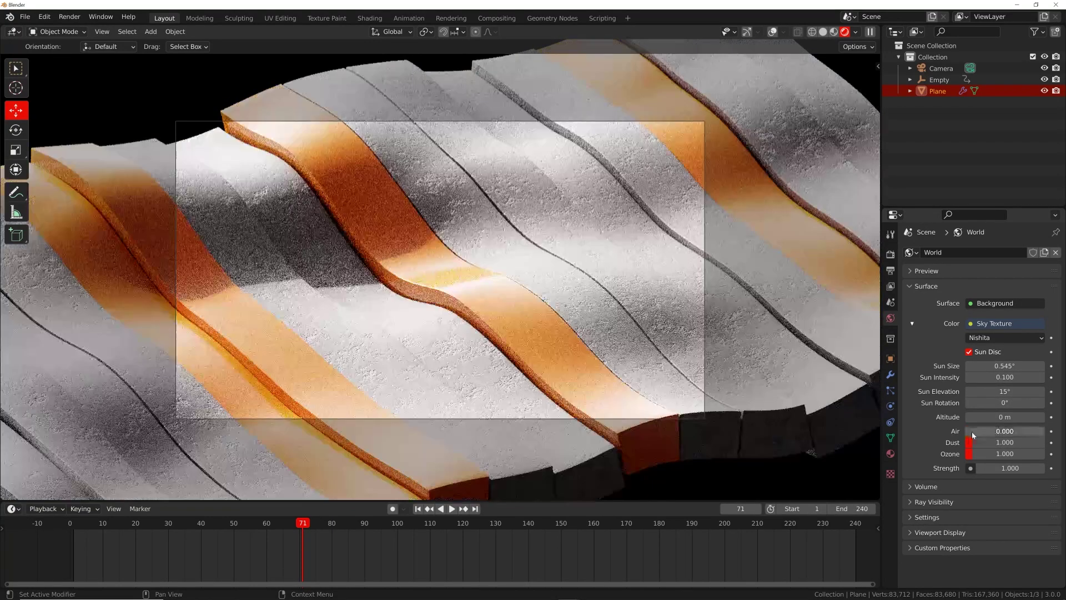
{"action": "left_click_drag", "start_coordinate": [1003, 391], "coordinate": [973, 391]}
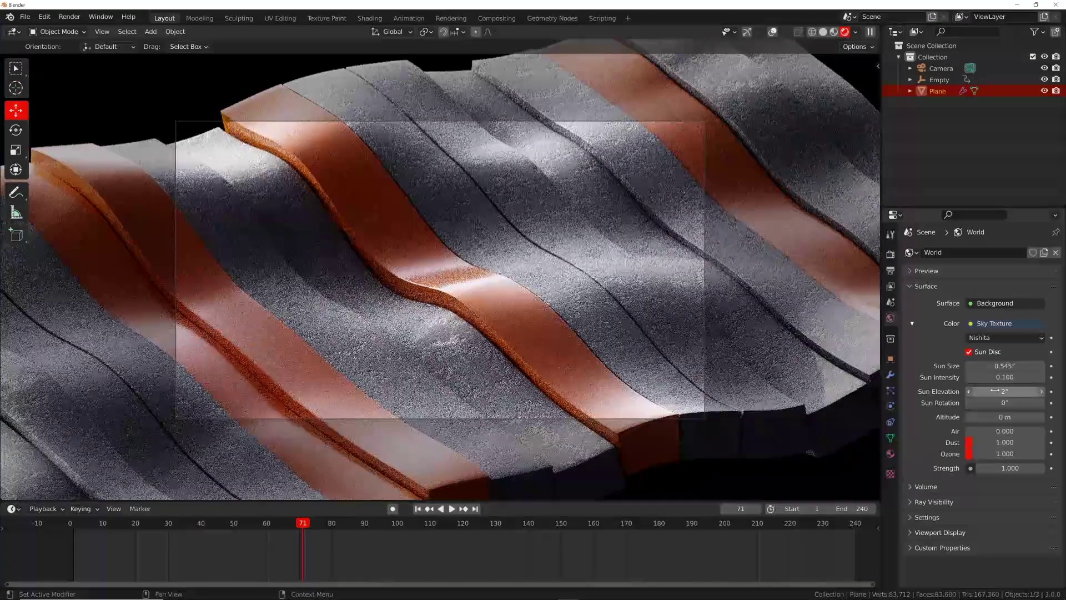
- Set the Sky Texture's Sun Size to 5.94° and Sun Rotation to 155°
{"action": "scroll", "coordinate": [509, 287], "scroll_direction": "up", "scroll_amount": 1}
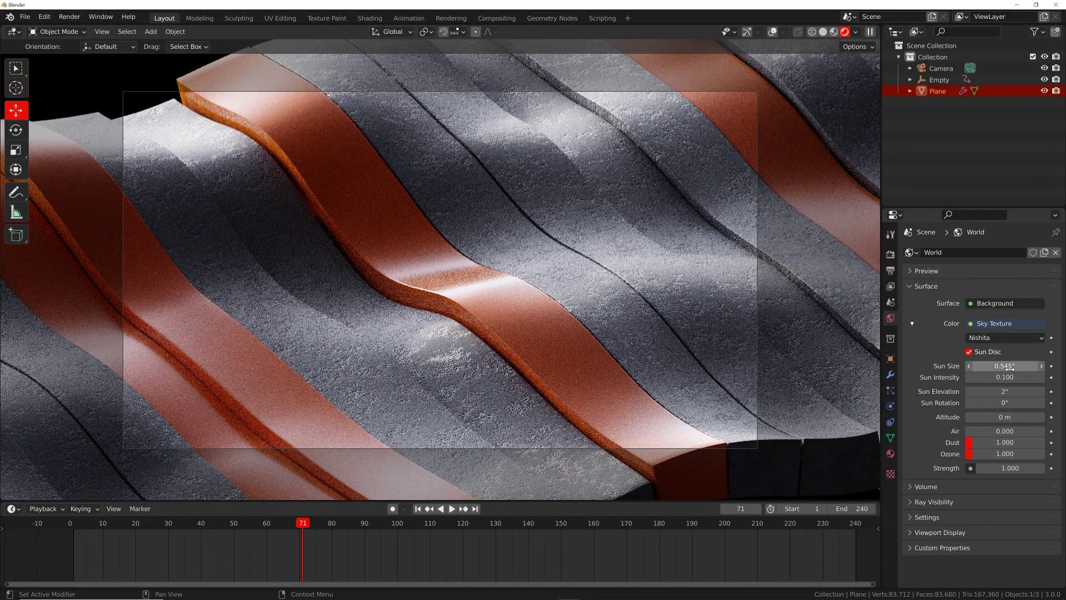
{"action": "left_click_drag", "start_coordinate": [1011, 369], "coordinate": [1063, 368]}
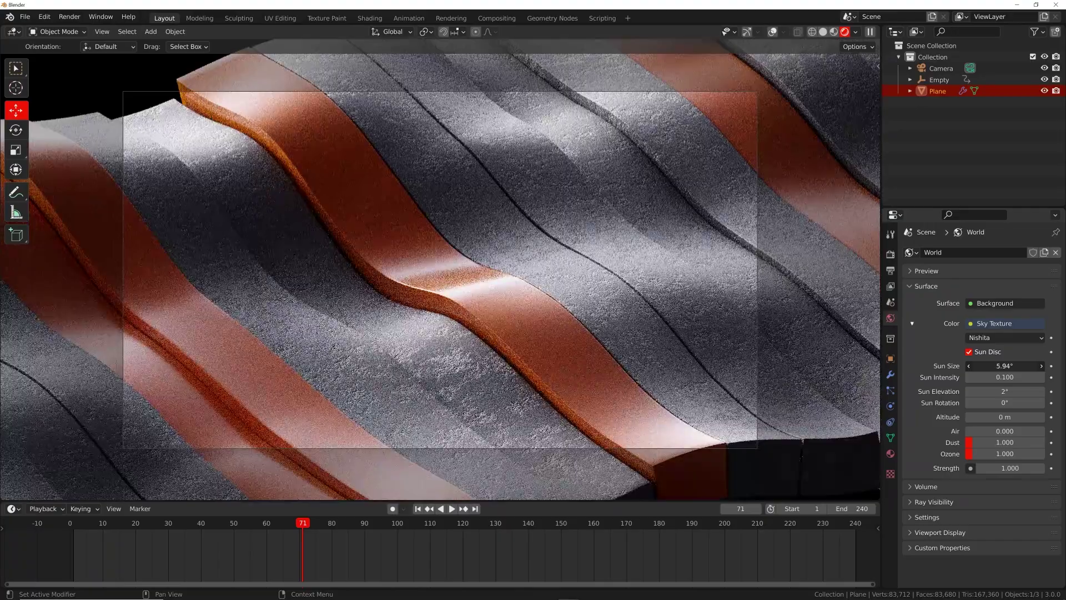
{"action": "scroll", "coordinate": [659, 307], "scroll_direction": "down", "scroll_amount": 1}
{"action": "mouse_move", "coordinate": [1010, 404]}
{"action": "left_mouse_down"}
{"action": "mouse_move", "coordinate": [952, 403]}
{"action": "mouse_move", "coordinate": [1044, 403]}
{"action": "mouse_move", "coordinate": [1025, 403]}
{"action": "left_mouse_up"}
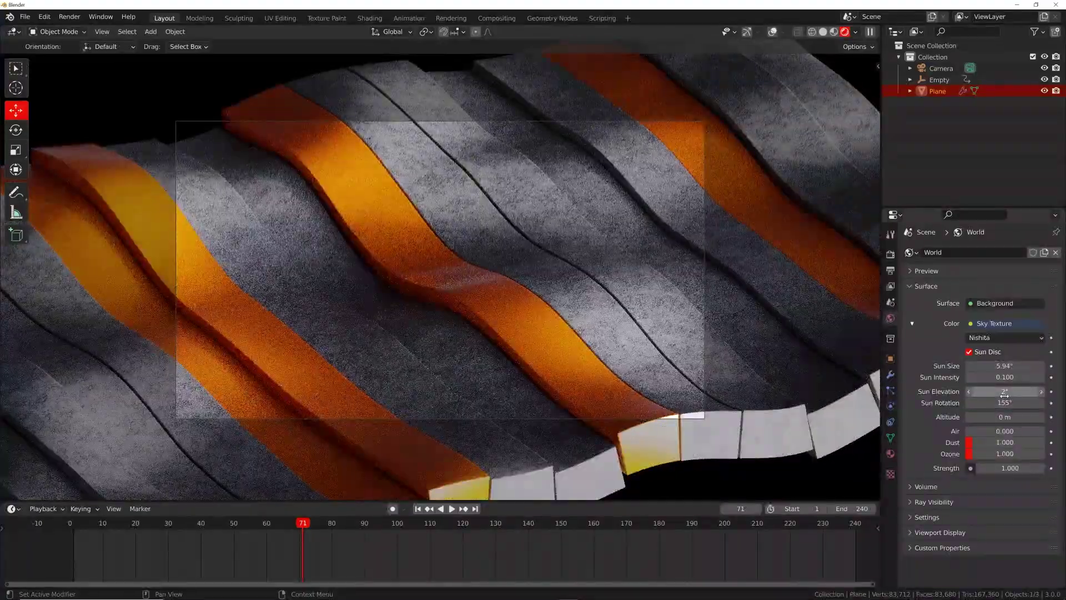
- Set the World's Strength to 3.400, Sun Rotation to 67.2° and Sun Elevation to 1.52°
{"action": "mouse_move", "coordinate": [1010, 469]}
{"action": "left_mouse_down"}
{"action": "mouse_move", "coordinate": [1040, 468]}
{"action": "mouse_move", "coordinate": [1019, 468]}
{"action": "mouse_move", "coordinate": [1031, 468]}
{"action": "left_mouse_up"}
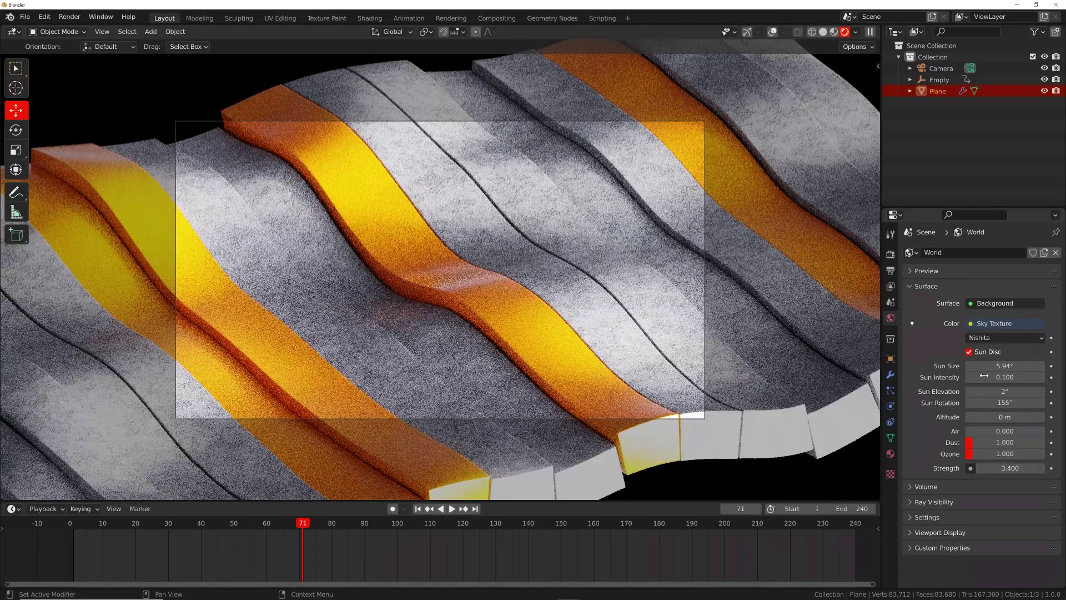
{"action": "mouse_move", "coordinate": [1006, 392]}
{"action": "left_mouse_down"}
{"action": "mouse_move", "coordinate": [990, 391]}
{"action": "mouse_move", "coordinate": [1031, 404]}
{"action": "mouse_move", "coordinate": [938, 403]}
{"action": "mouse_move", "coordinate": [1013, 400]}
{"action": "left_mouse_up"}
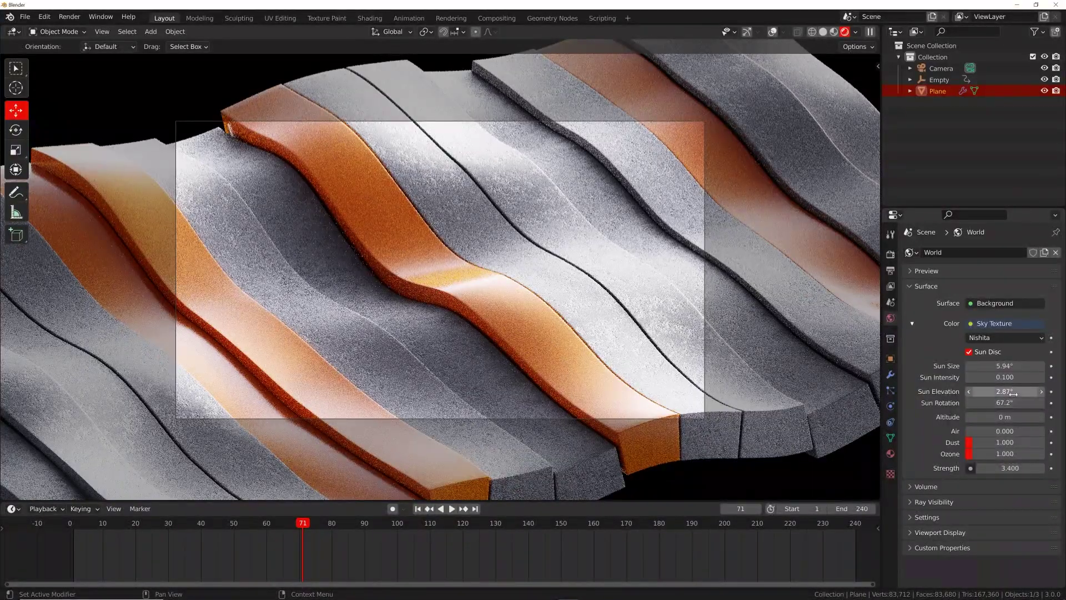
{"action": "left_click_drag", "start_coordinate": [1006, 391], "coordinate": [983, 392]}
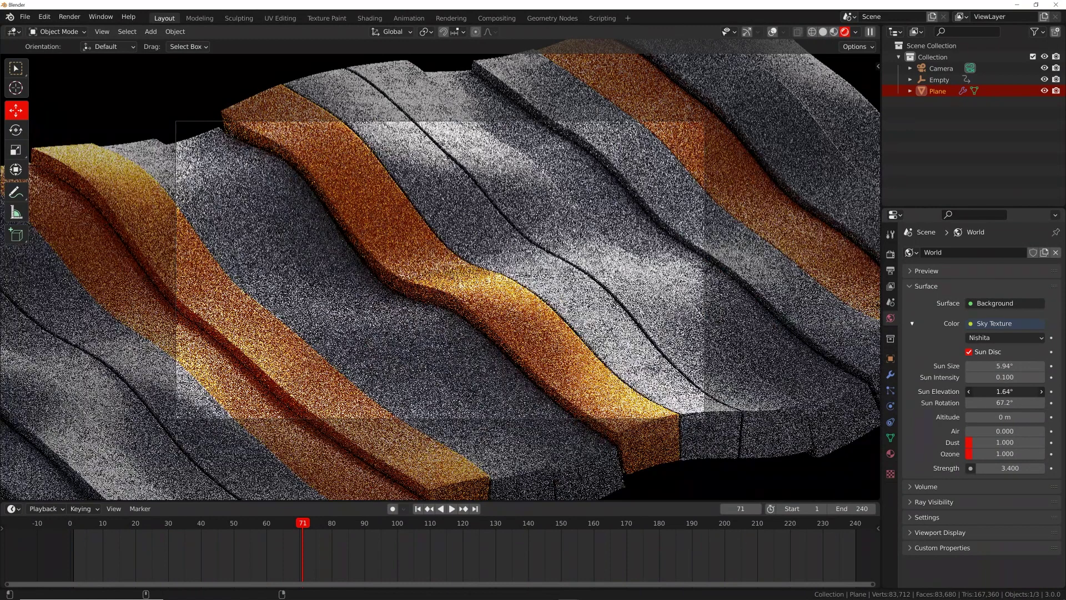
- Switch the viewport to solid shading, render the current frame as an image and inspect the result up close
{"action": "left_click", "coordinate": [823, 32]}
{"action": "left_click", "coordinate": [69, 17]}
{"action": "left_click", "coordinate": [81, 26]}
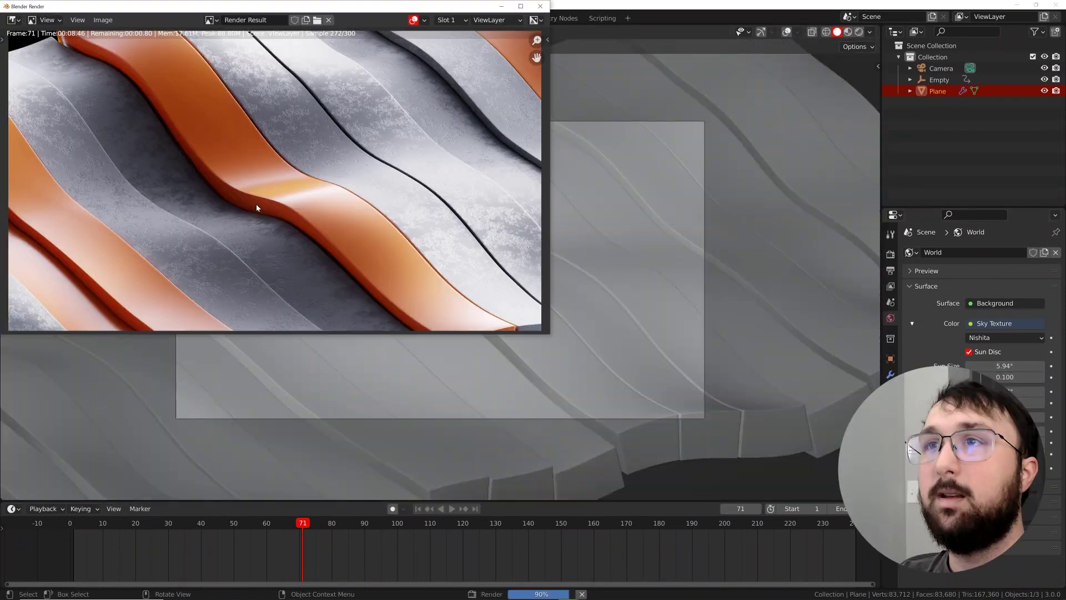
{"action": "scroll", "coordinate": [324, 222], "scroll_direction": "up", "scroll_amount": 2}
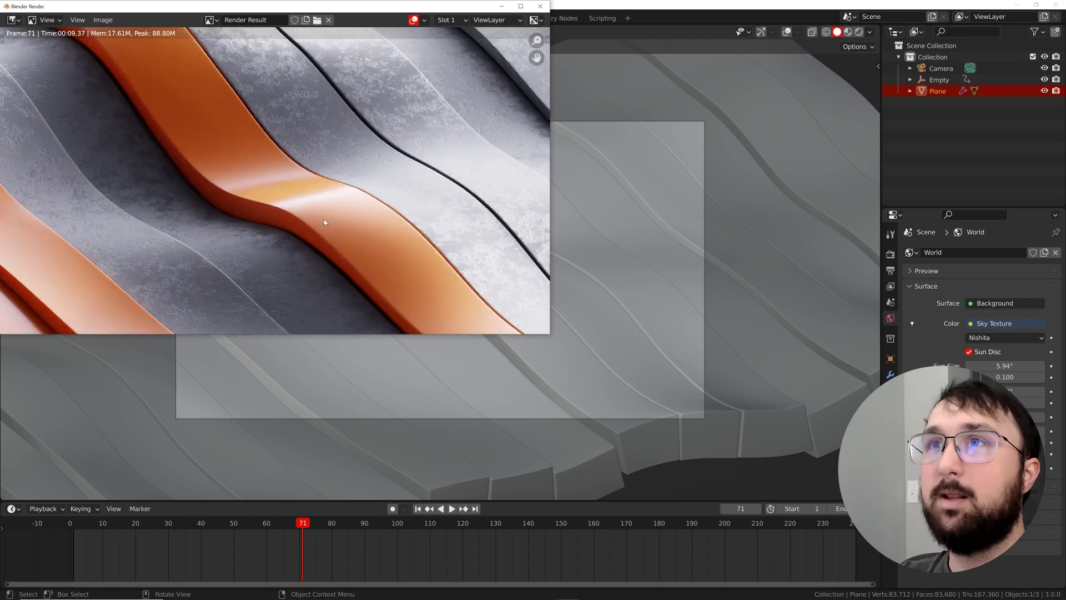
{"action": "scroll", "coordinate": [270, 169], "scroll_direction": "down", "scroll_amount": 2}
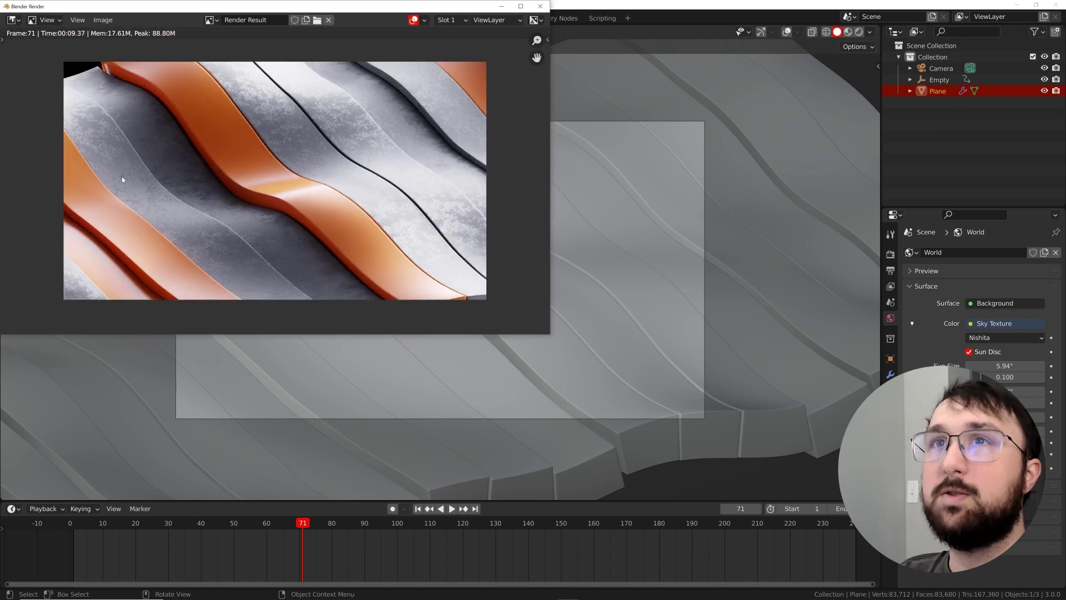
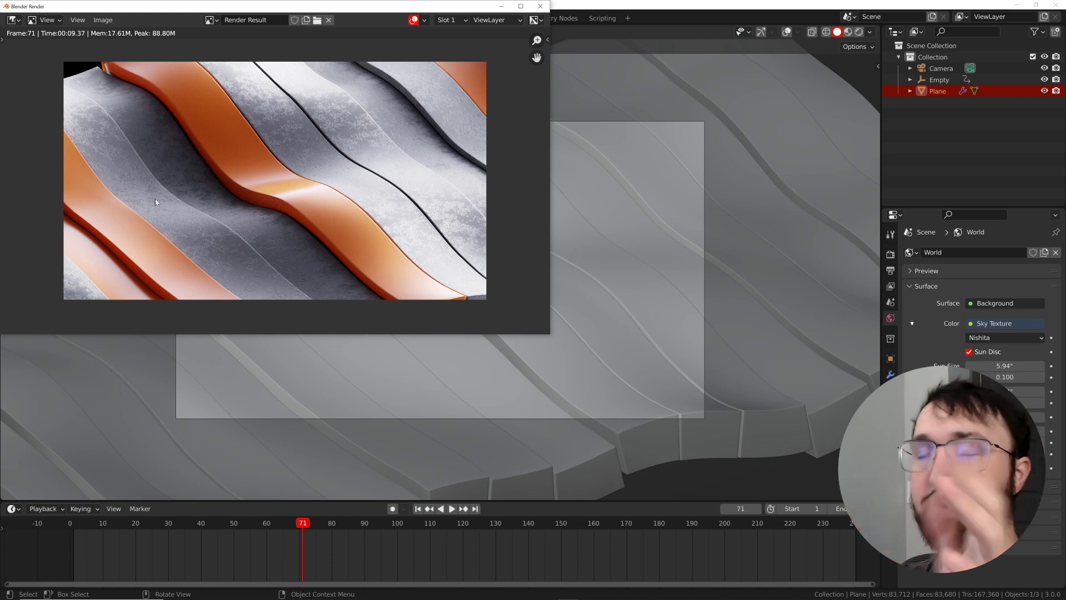
- Close the render result and lengthen the planks by setting the Grid node's Size Y to 14.4 m in the geometry node tree
{"action": "left_click", "coordinate": [541, 7]}
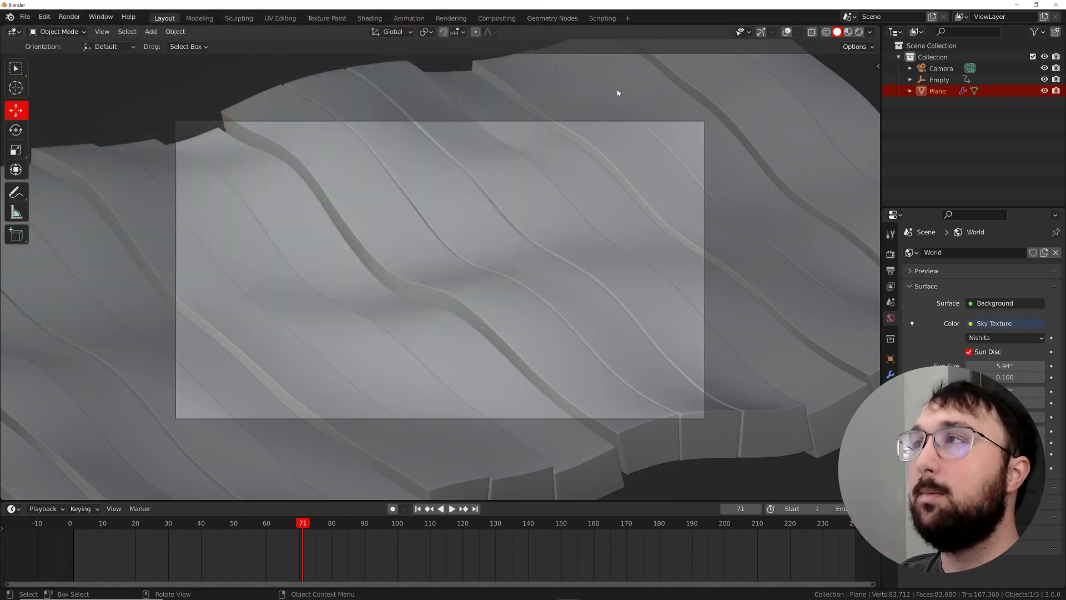
{"action": "scroll", "coordinate": [620, 168], "scroll_direction": "down", "scroll_amount": 2}
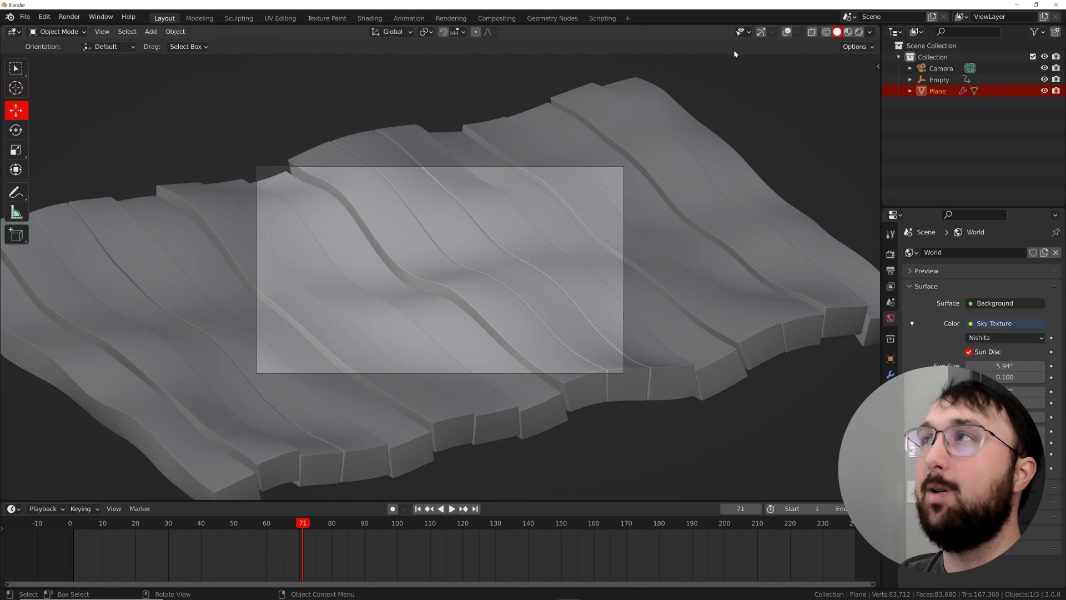
{"action": "left_click", "coordinate": [548, 18]}
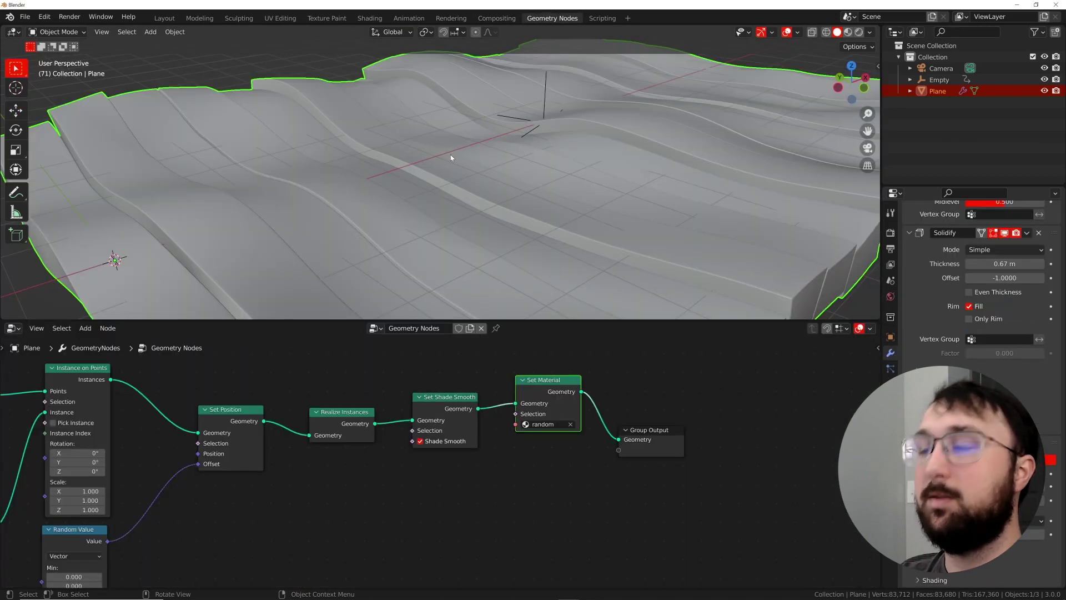
{"action": "key", "text": "KP_0"}
{"action": "scroll", "coordinate": [455, 151], "scroll_direction": "down", "scroll_amount": 4}
{"action": "middle_click_drag", "start_coordinate": [199, 442], "coordinate": [464, 386]}
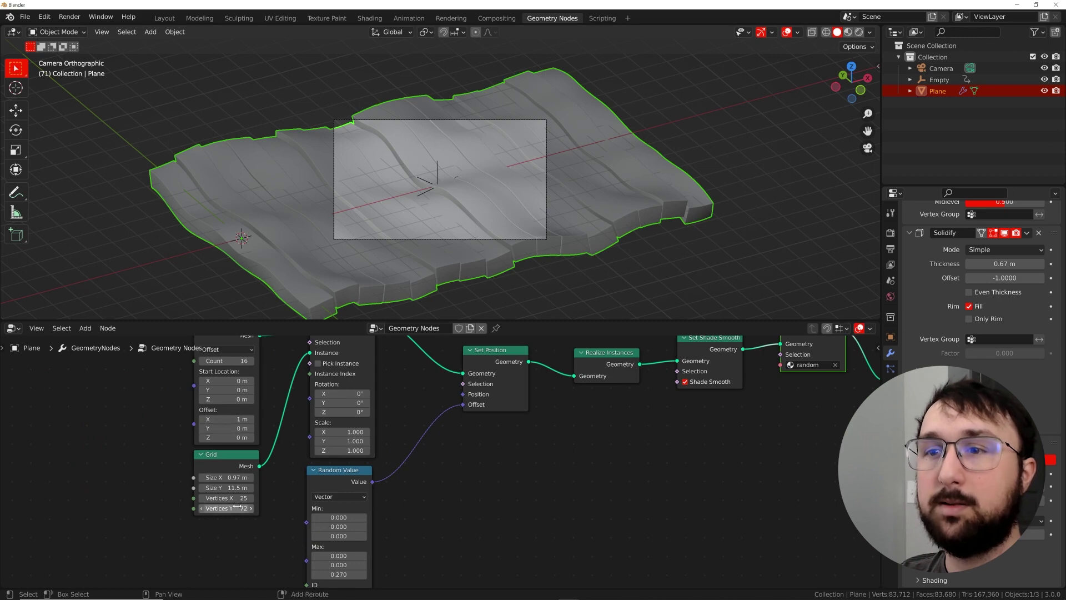
{"action": "left_click_drag", "start_coordinate": [239, 508], "coordinate": [201, 508]}
{"action": "middle_click_drag", "start_coordinate": [239, 495], "coordinate": [238, 524]}
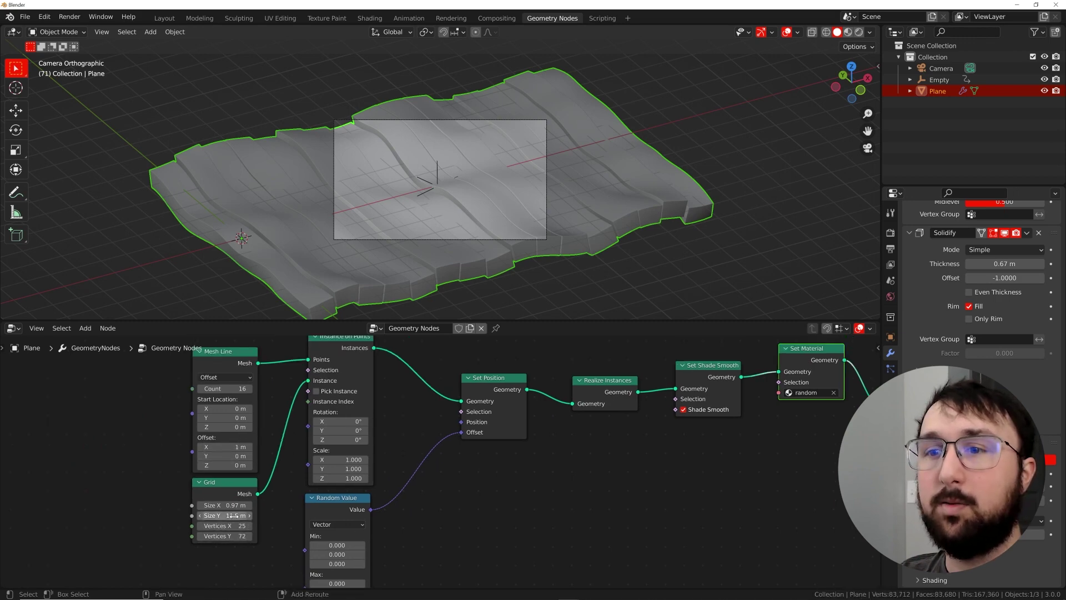
{"action": "left_click_drag", "start_coordinate": [232, 516], "coordinate": [257, 515]}
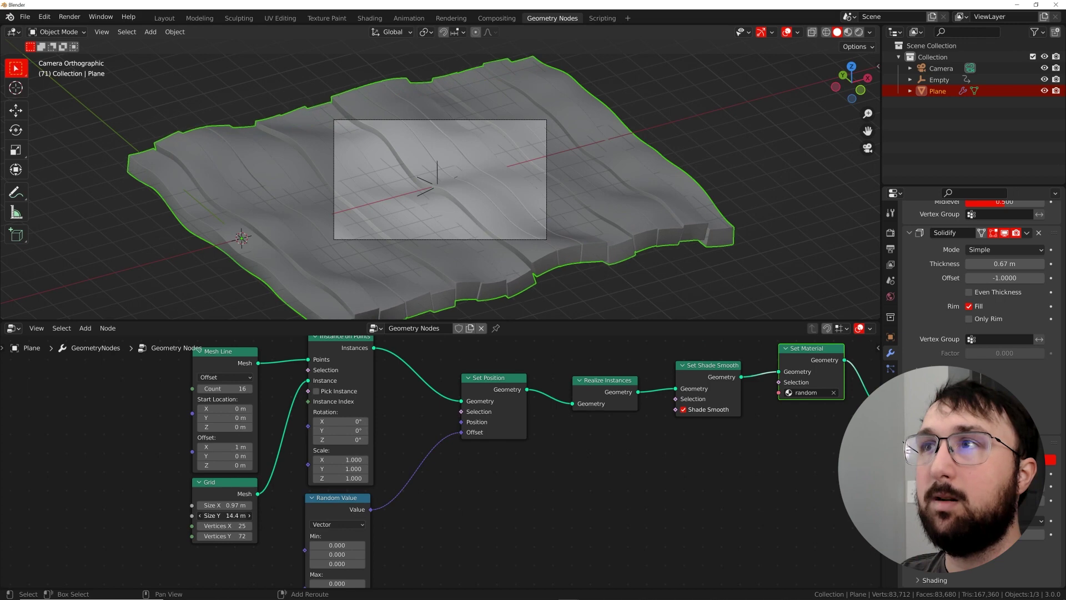
{"action": "scroll", "coordinate": [481, 222], "scroll_direction": "up", "scroll_amount": 4}
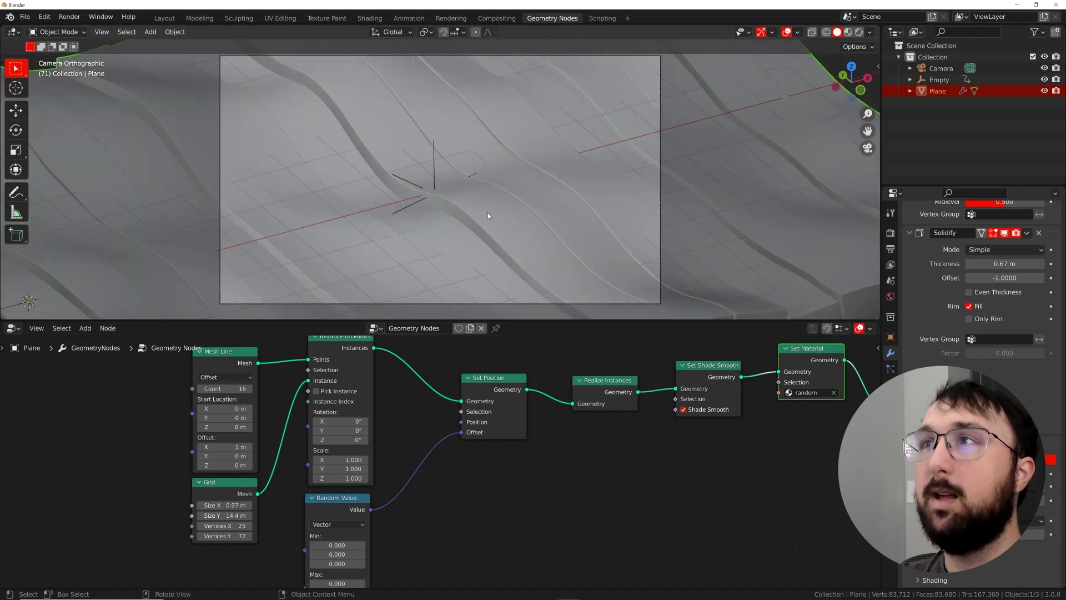
- Return to the Layout workspace, preview the lengthened planks at frame 71 in rendered shading and switch back to solid
{"action": "left_click", "coordinate": [162, 18]}
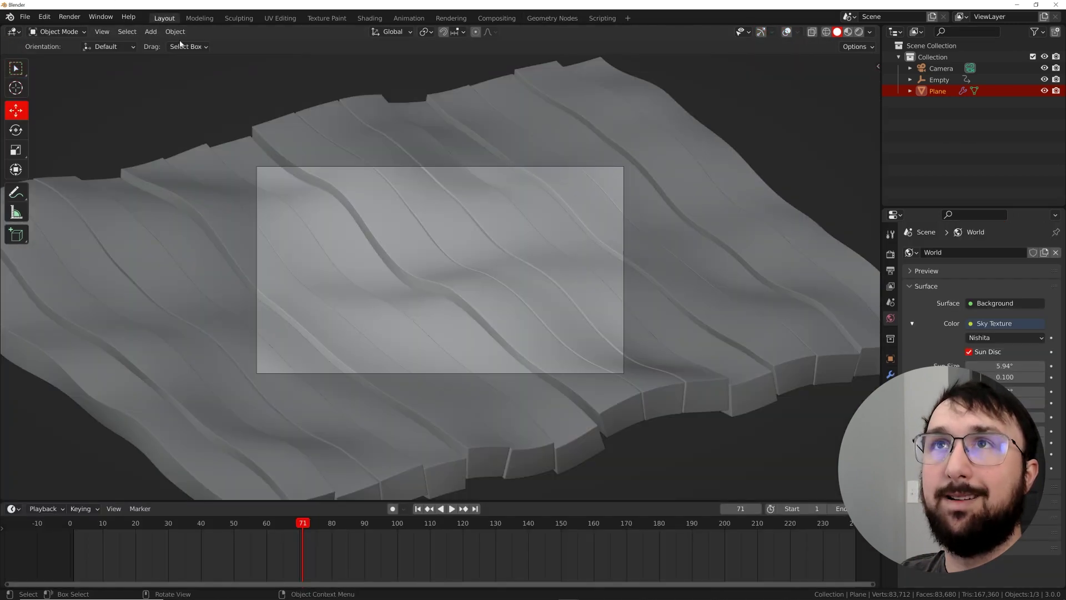
{"action": "left_click", "coordinate": [859, 32]}
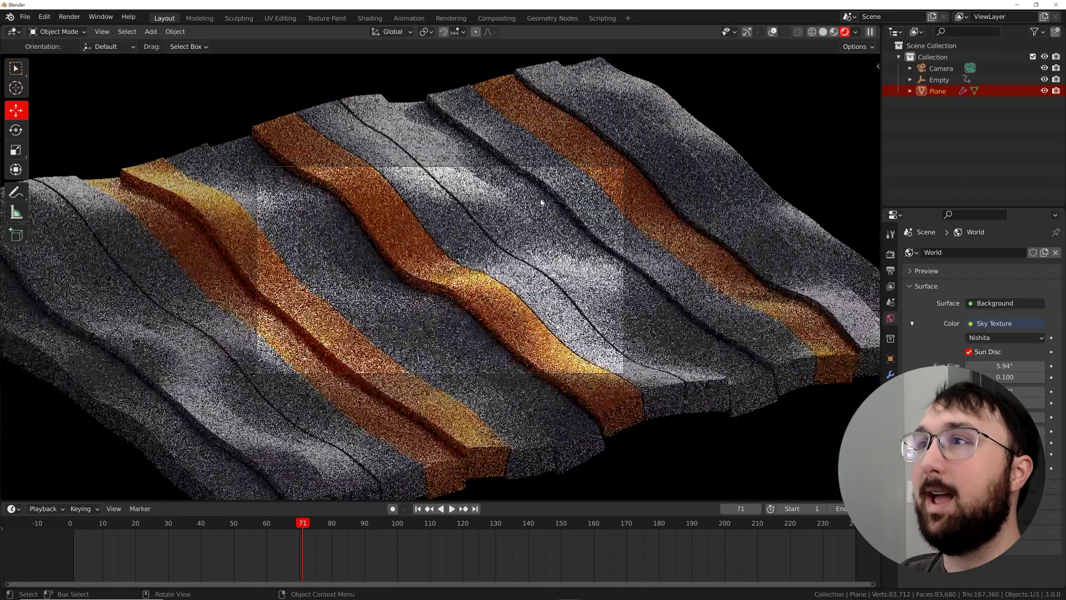
{"action": "scroll", "coordinate": [486, 316], "scroll_direction": "up", "scroll_amount": 2}
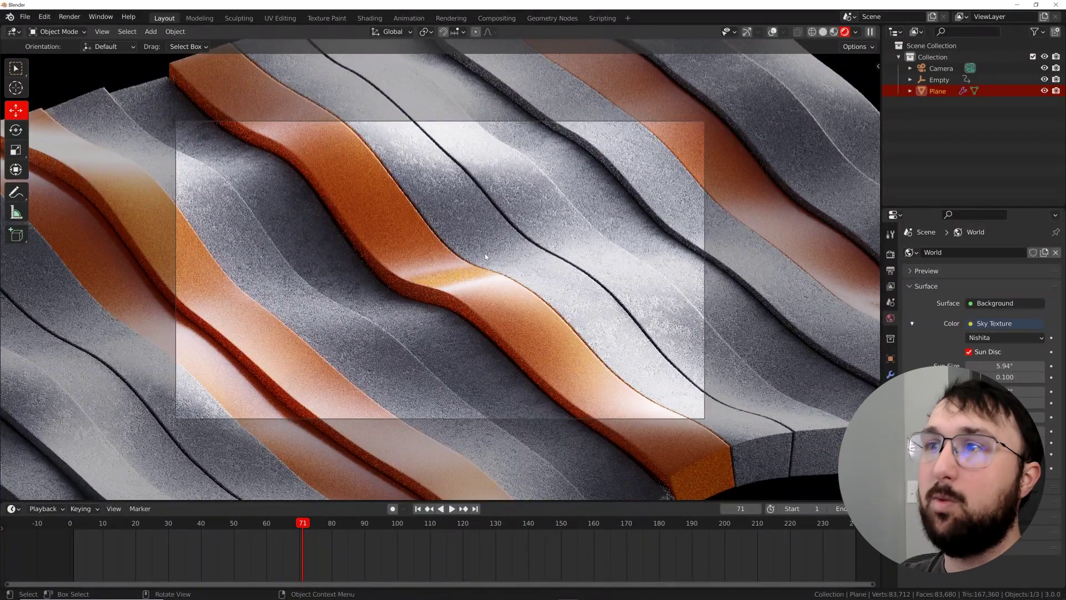
{"action": "left_click", "coordinate": [823, 31]}
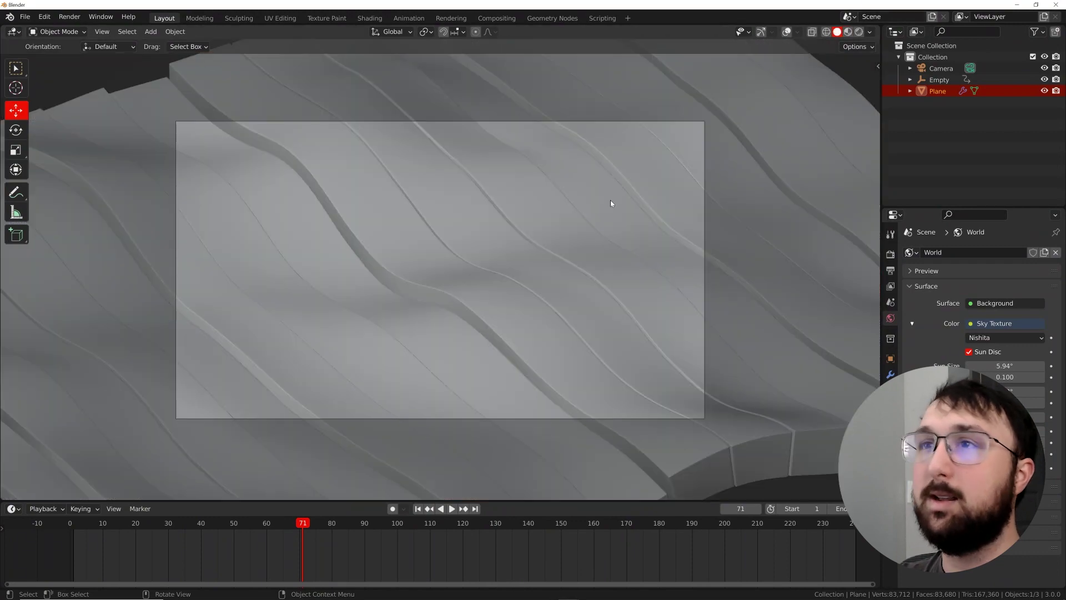
- Advance the animation to frames 78 and 150, inspecting each in rendered shading before returning to solid
{"action": "key", "text": "space"}
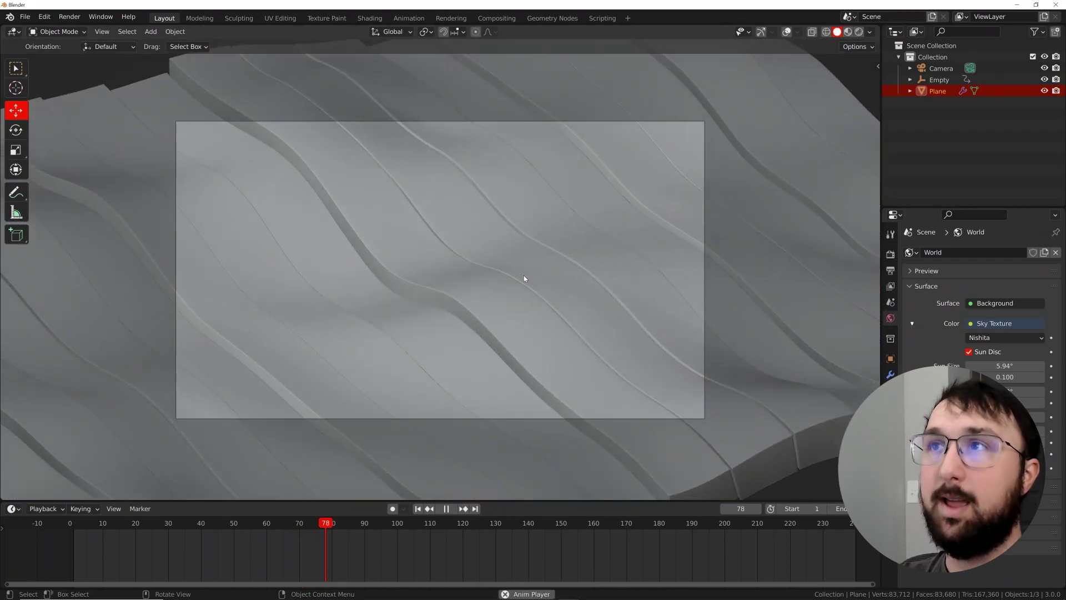
{"action": "left_click", "coordinate": [859, 32]}
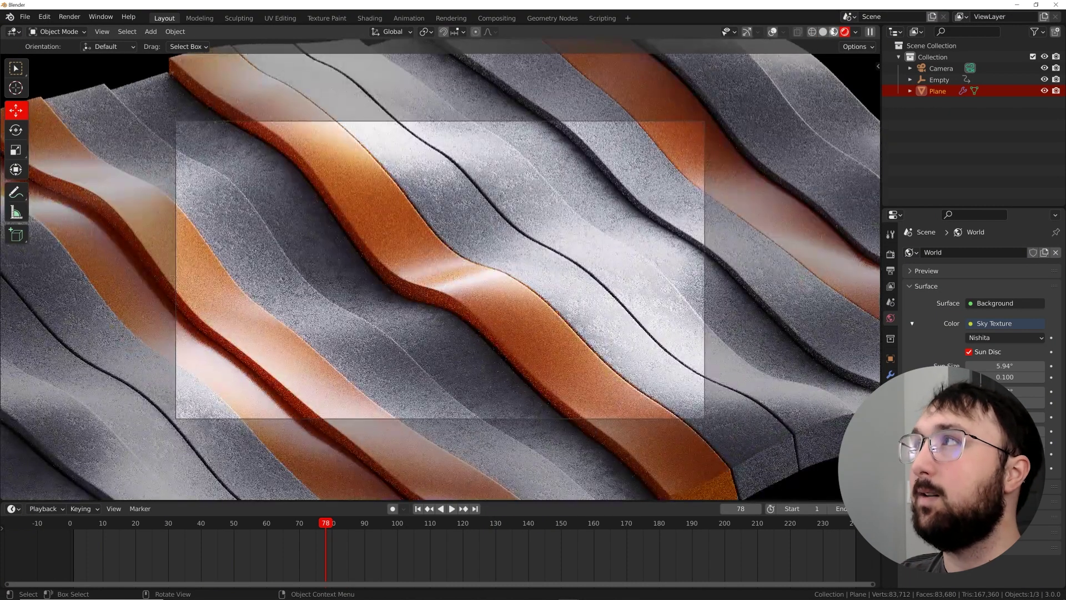
{"action": "left_click", "coordinate": [824, 32]}
{"action": "left_click", "coordinate": [560, 523]}
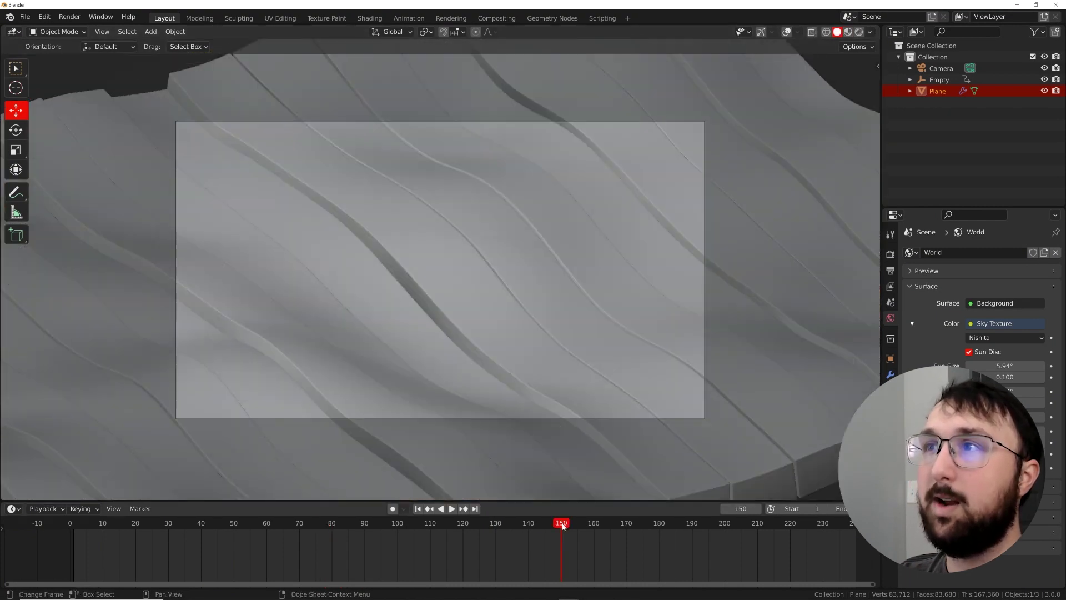
{"action": "left_click", "coordinate": [859, 32]}
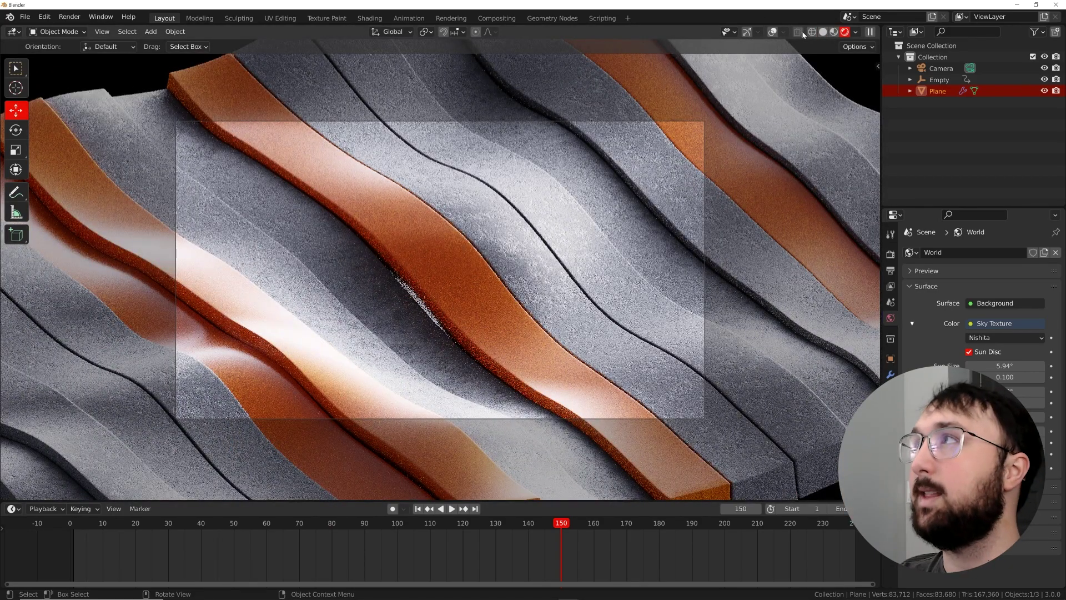
{"action": "left_click", "coordinate": [823, 32]}
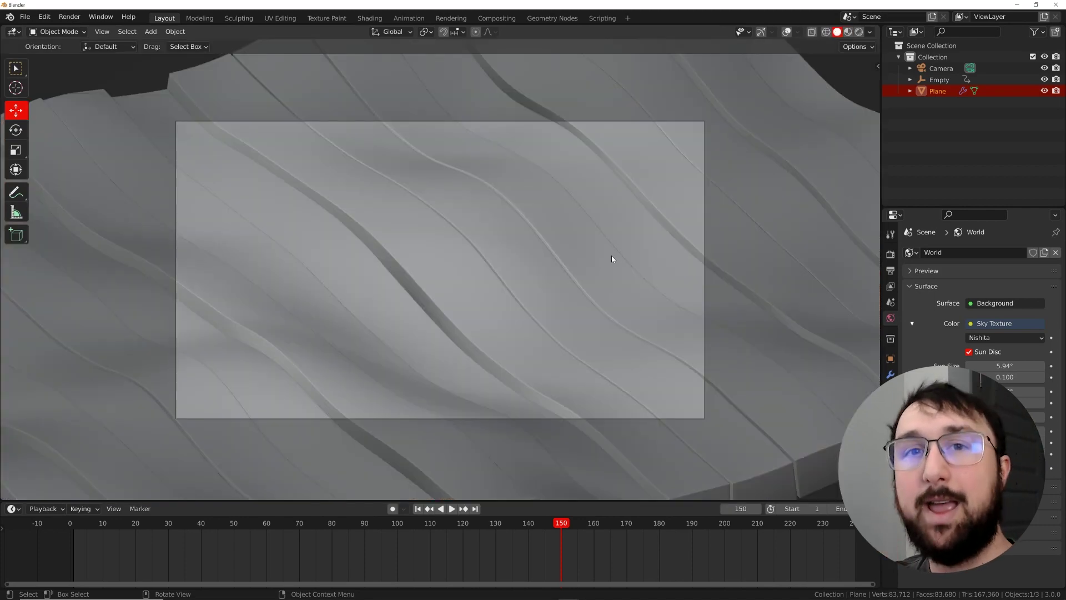
- Set the Transmission max bounces to 1 in the Cycles Light Paths settings and review the remaining render settings
{"action": "left_click", "coordinate": [892, 253]}
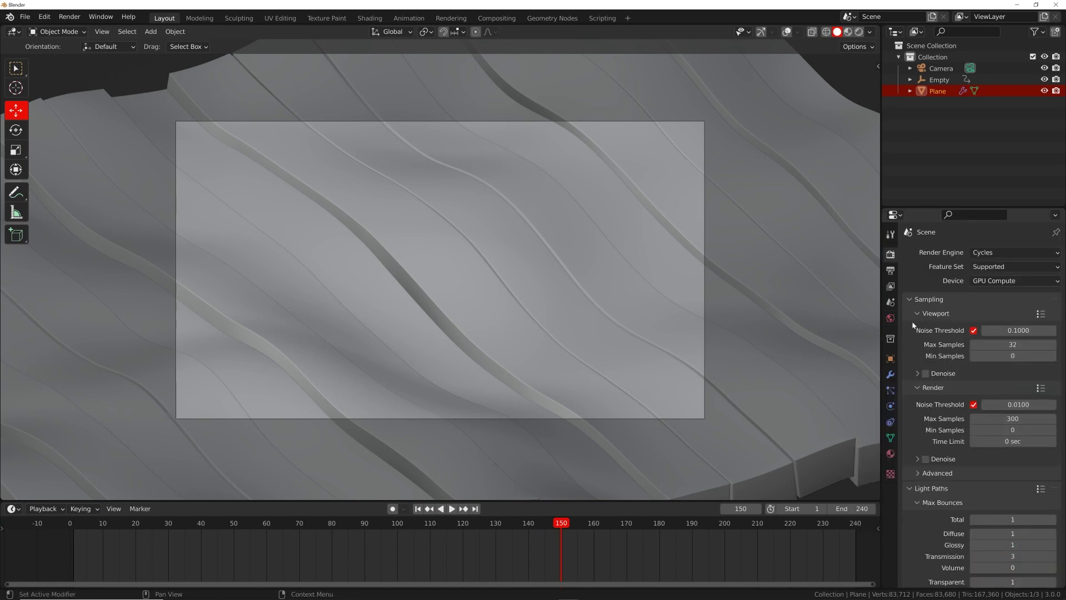
{"action": "scroll", "coordinate": [994, 426], "scroll_direction": "down", "scroll_amount": 5}
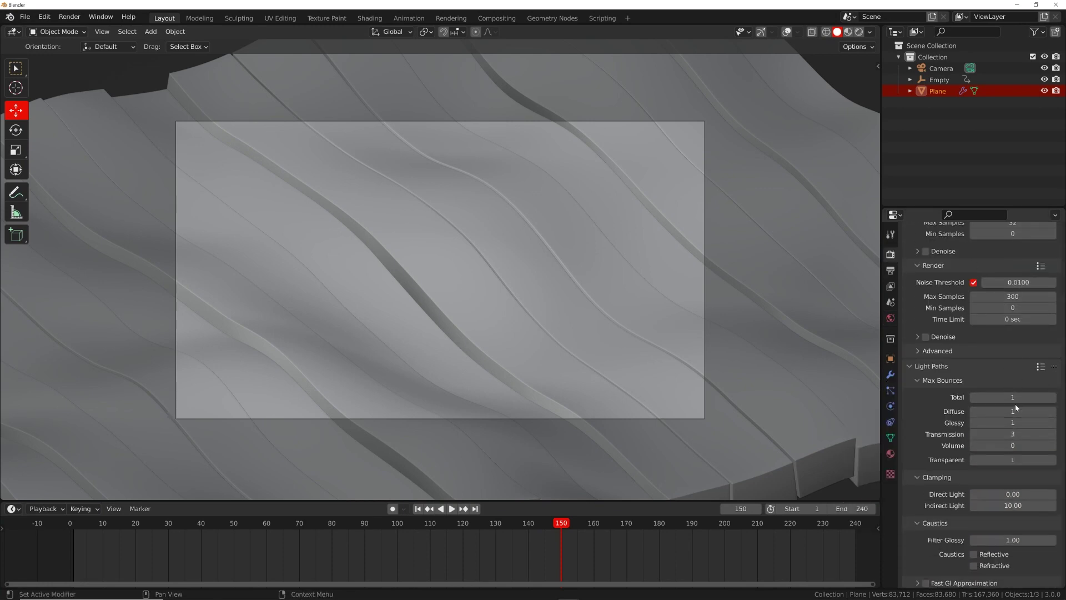
{"action": "left_click", "coordinate": [1013, 434]}
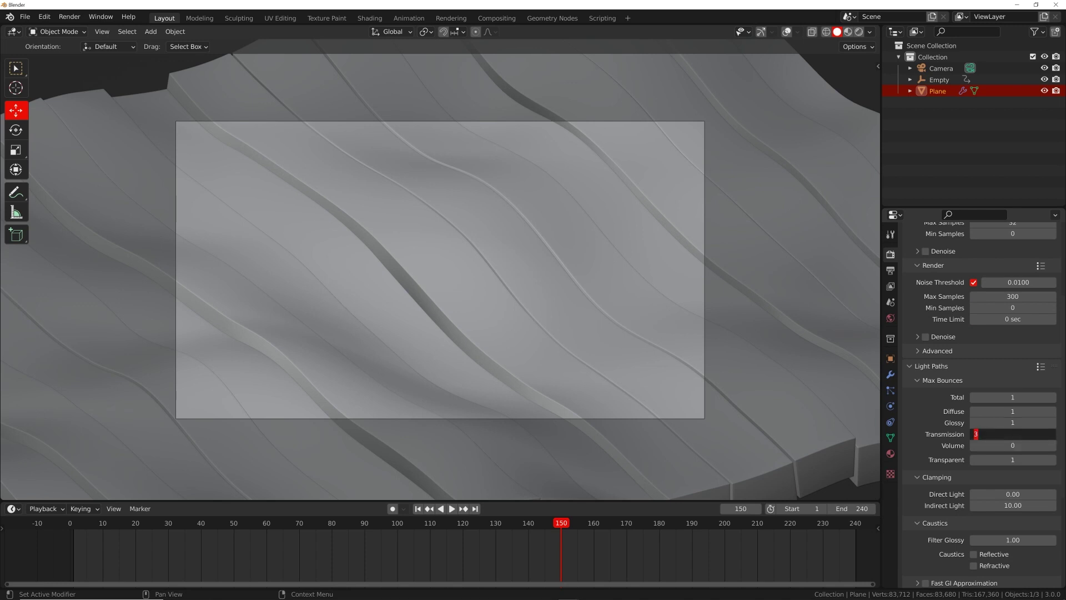
{"action": "type", "text": "1"}
{"action": "key", "text": "Return"}
{"action": "scroll", "coordinate": [1002, 486], "scroll_direction": "down", "scroll_amount": 2}
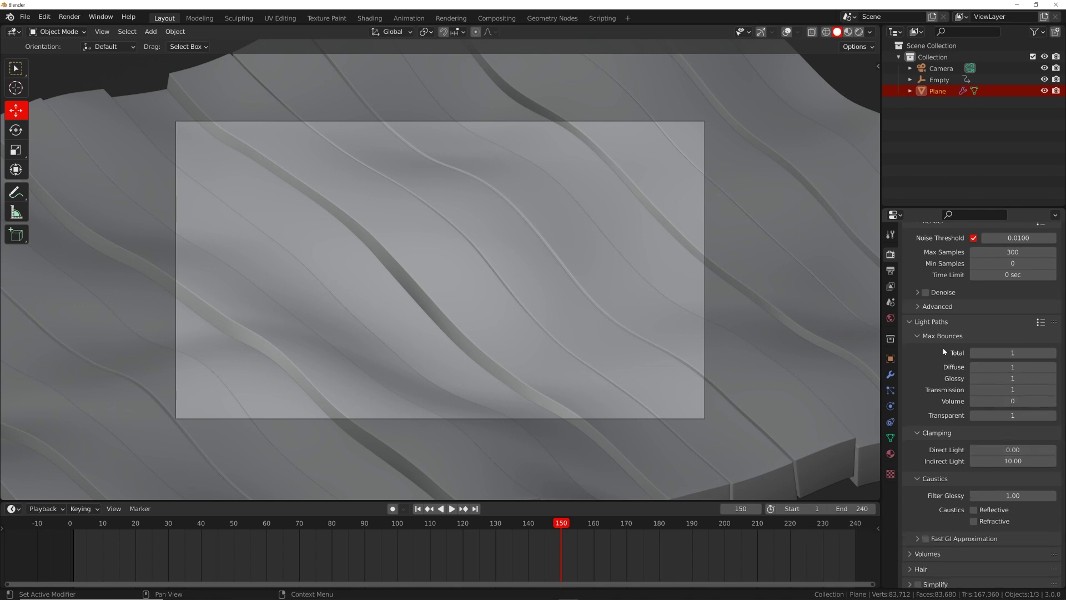
{"action": "scroll", "coordinate": [1008, 400], "scroll_direction": "up", "scroll_amount": 8}
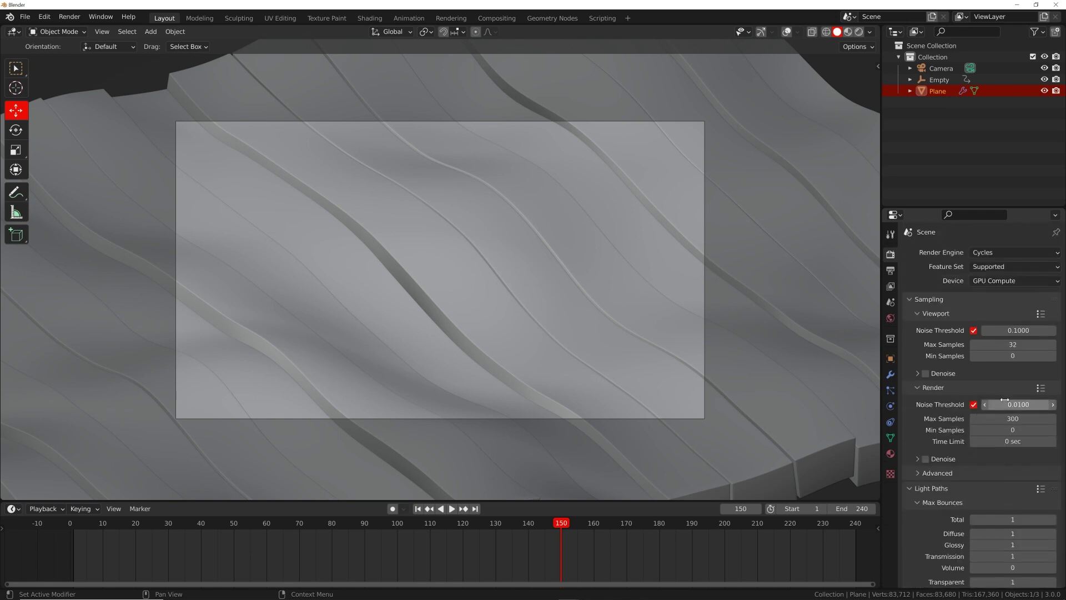
- Bring up the scene's output path and file format settings
{"action": "left_click", "coordinate": [890, 270]}
{"action": "scroll", "coordinate": [1036, 399], "scroll_direction": "down", "scroll_amount": 3}
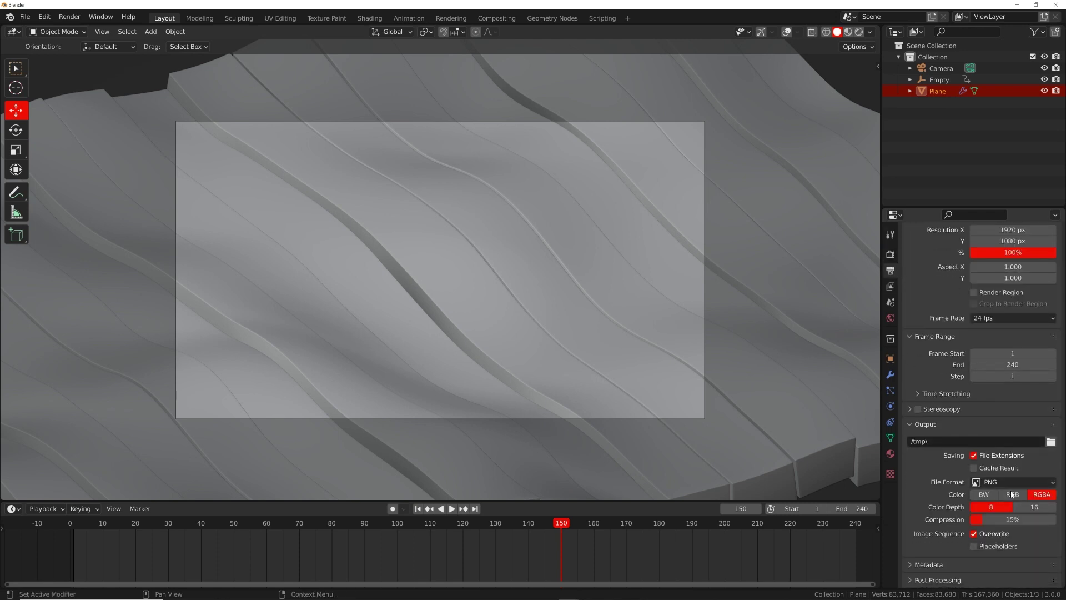